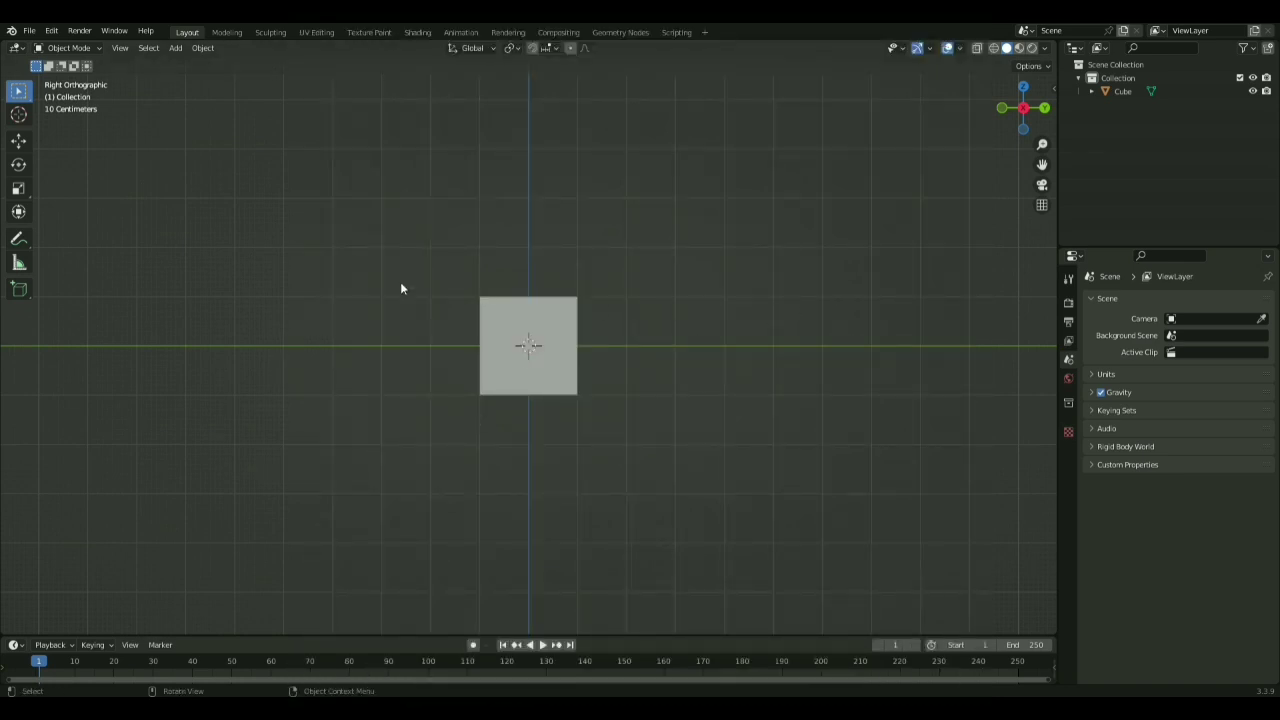
- Add the front-view house image as a reference in the right view and centre it on the cube, about 0.03 m on Y
drag(190, 281, 189, 281)
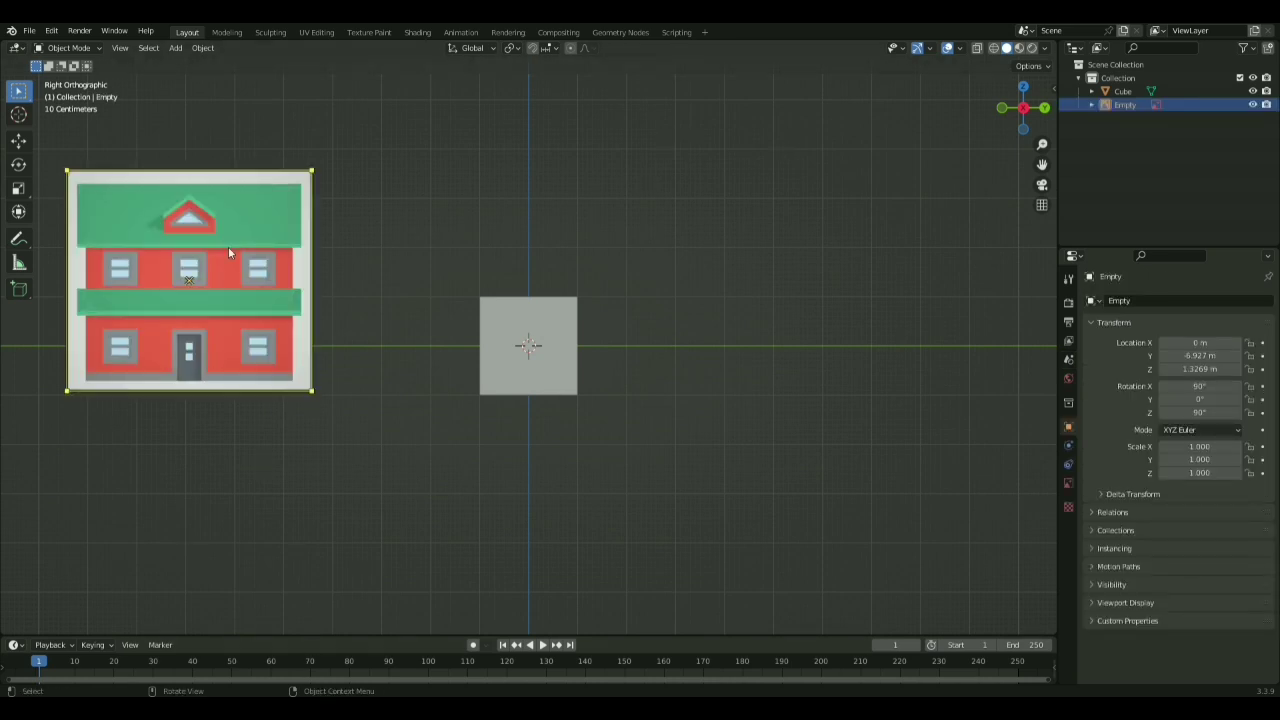
click(18, 140)
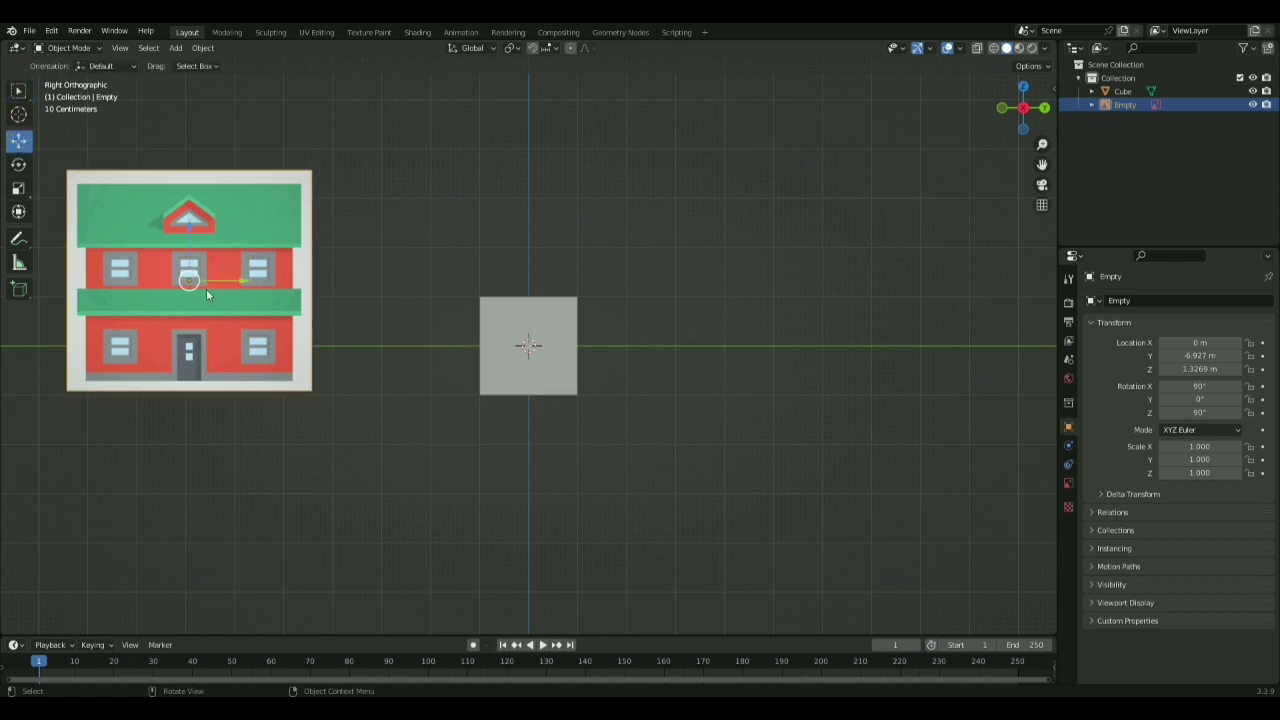
drag(206, 288, 577, 326)
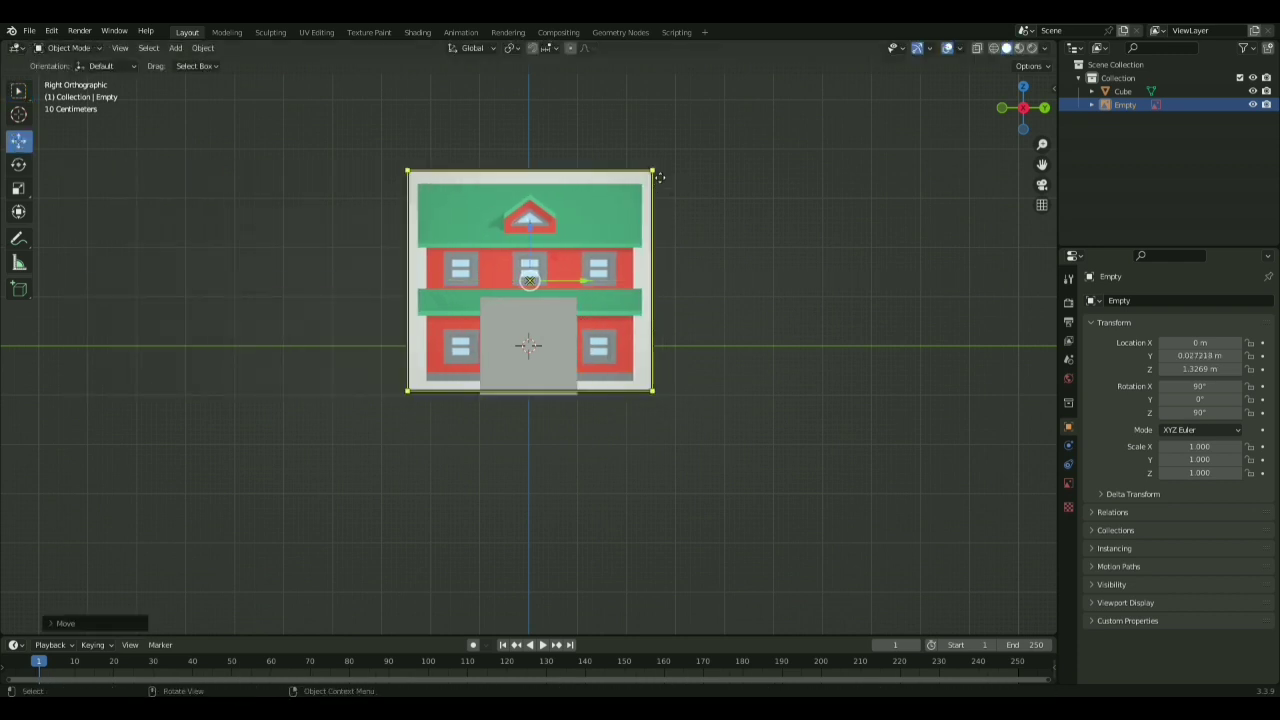
key(w)
drag(655, 173, 790, 60)
click(18, 140)
drag(556, 284, 496, 258)
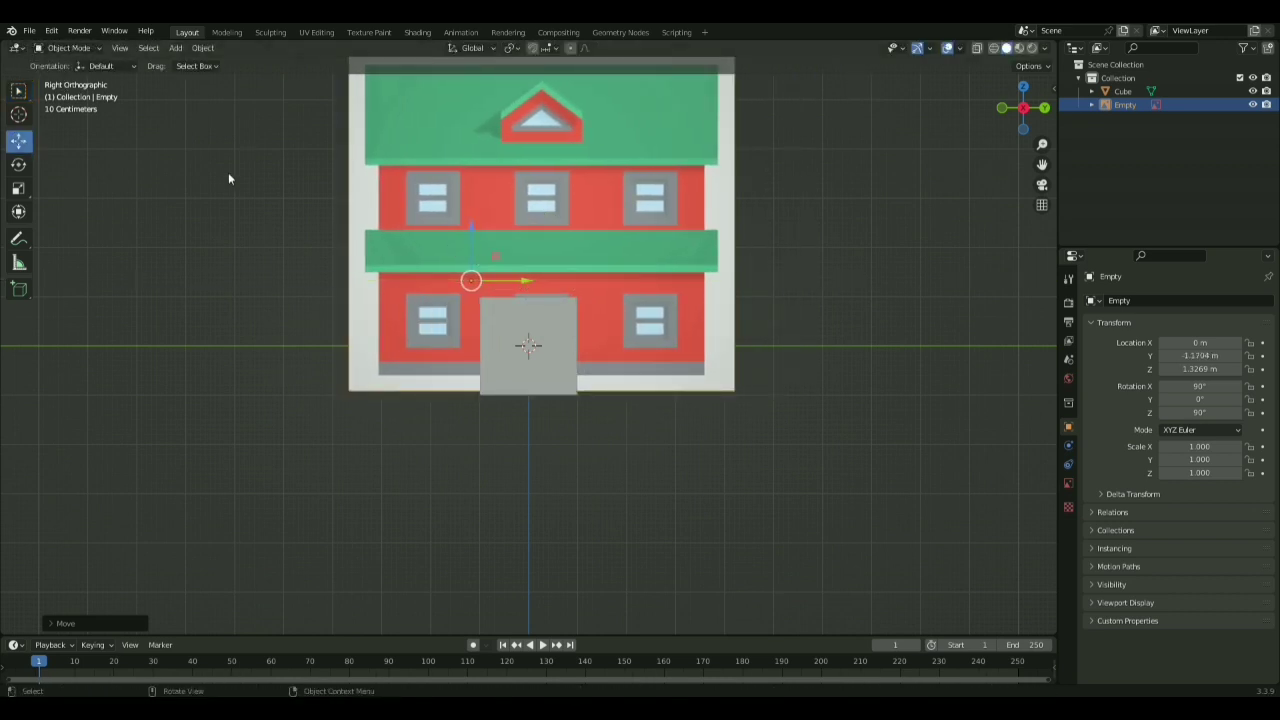
key(ctrl+z)
key(ctrl+z)
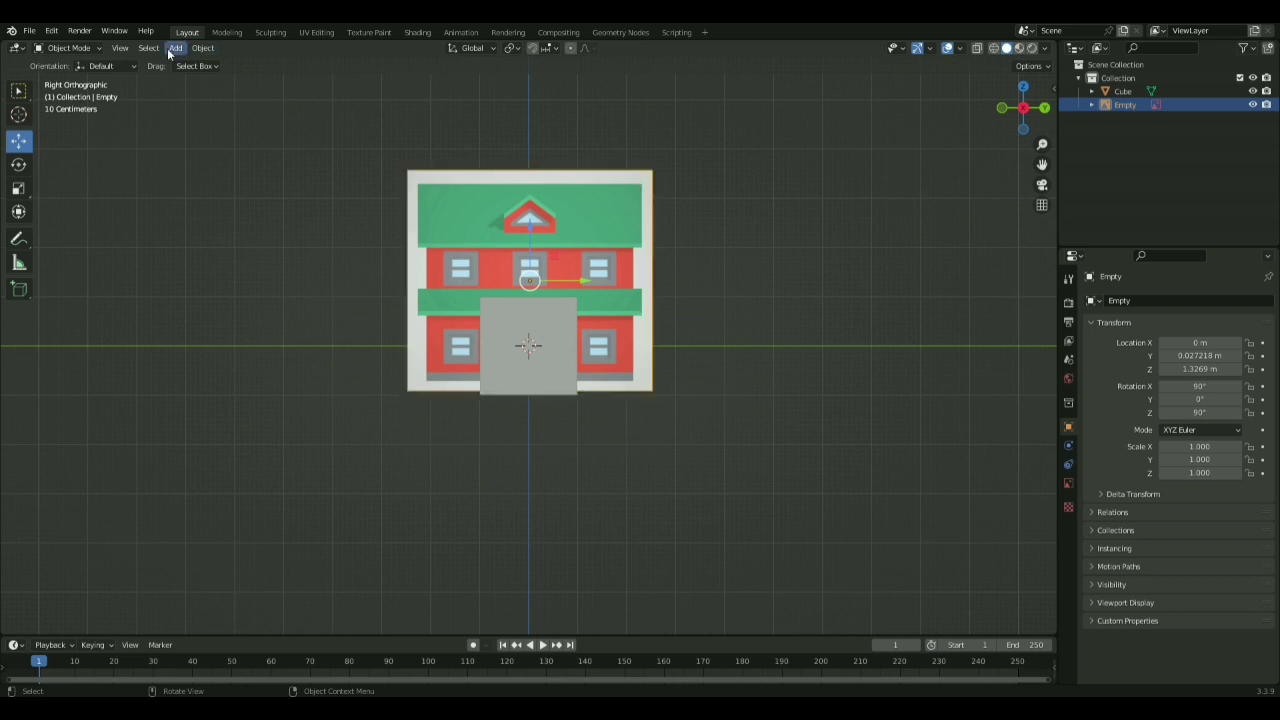
- Scale the front reference image uniformly about its centre to about 1.89
click(18, 91)
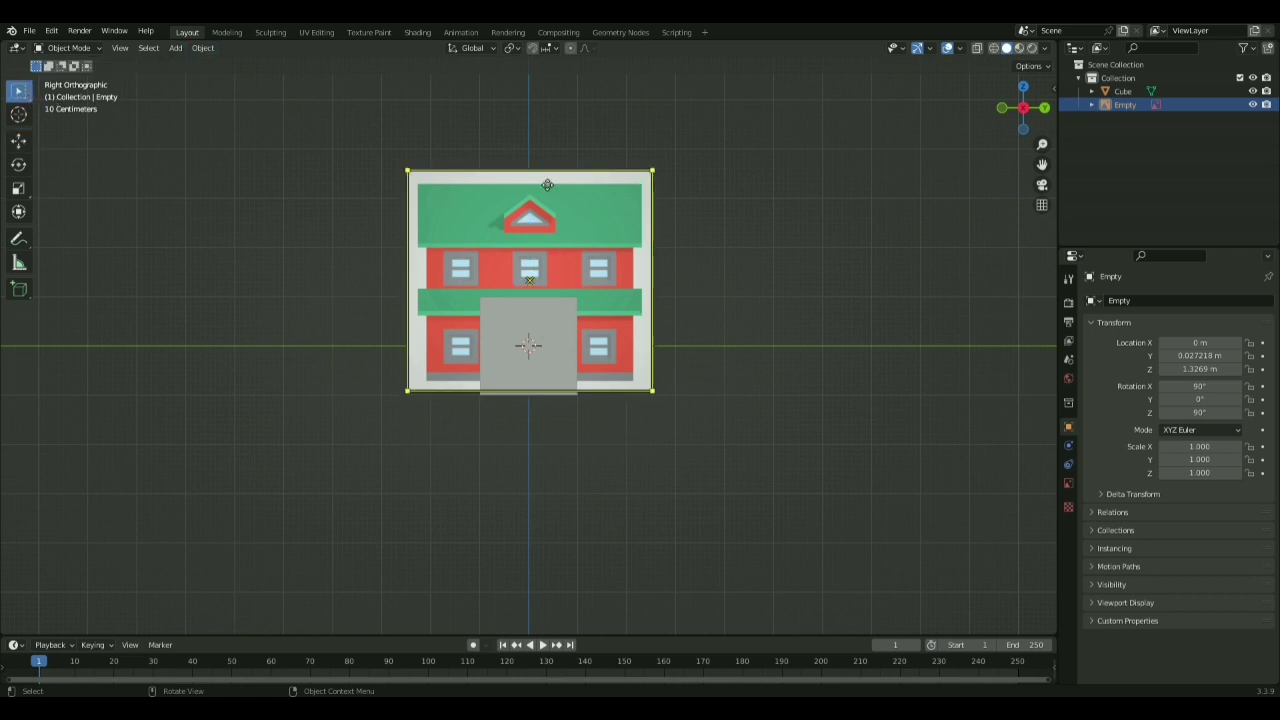
key(s)
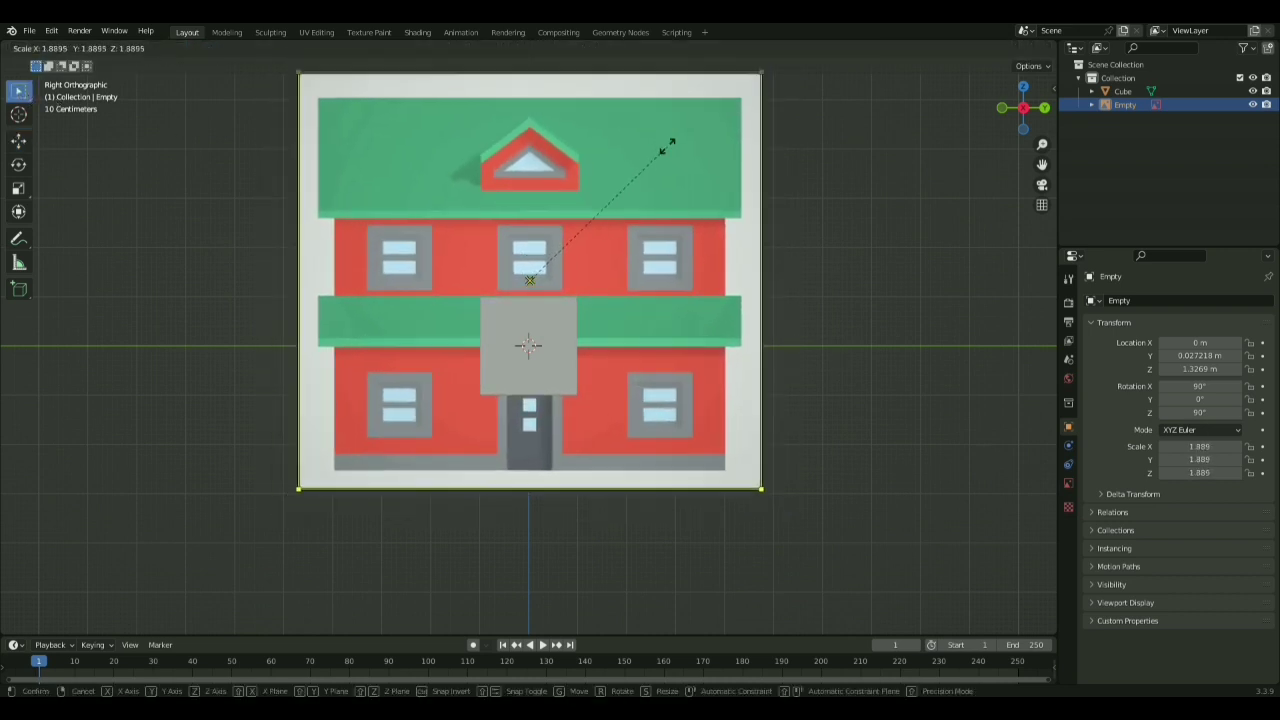
click(667, 145)
scroll(650, 160, down, 2)
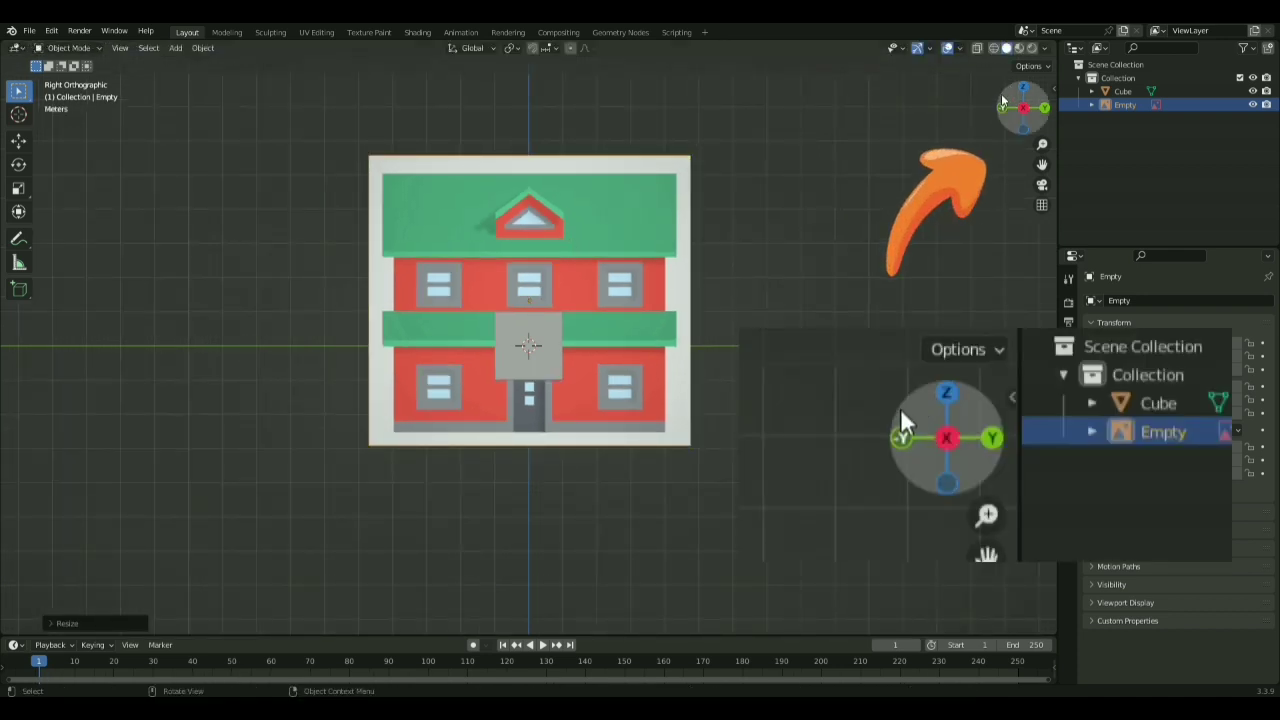
- Add the side-view house image as a reference in the back view and centre it at 0 m on X and Y
click(1040, 109)
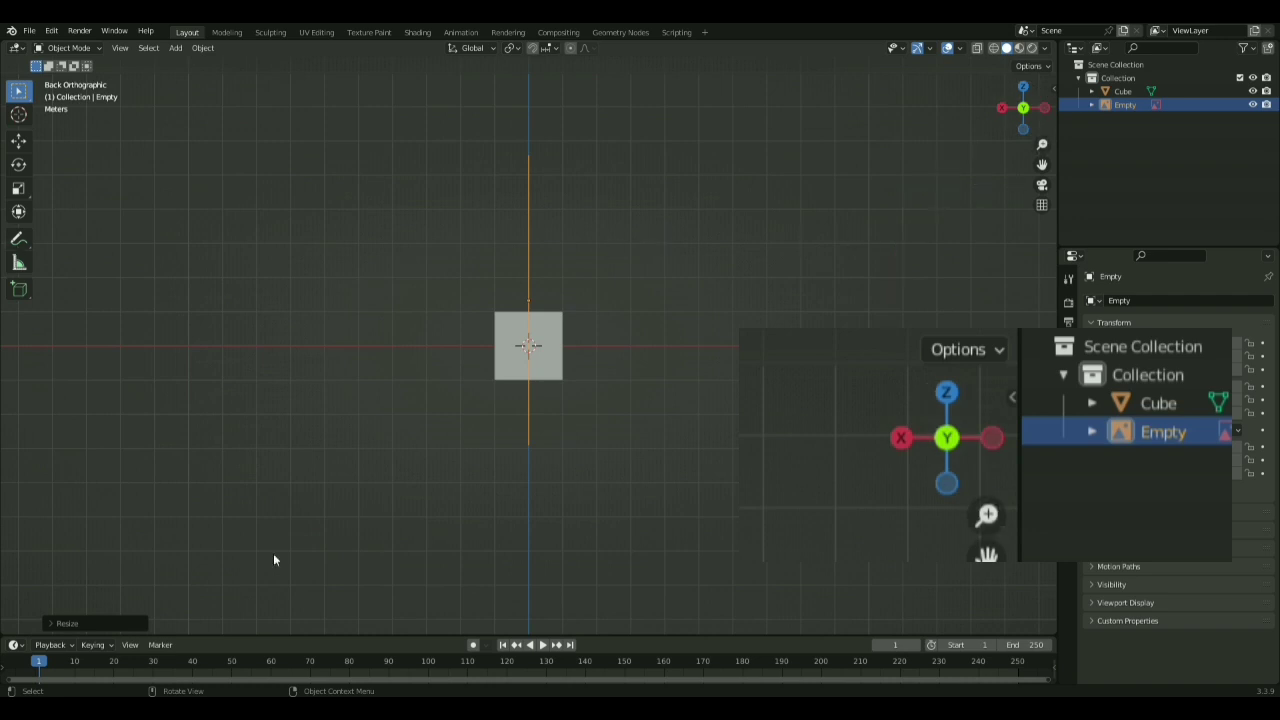
drag(193, 267, 504, 363)
click(19, 141)
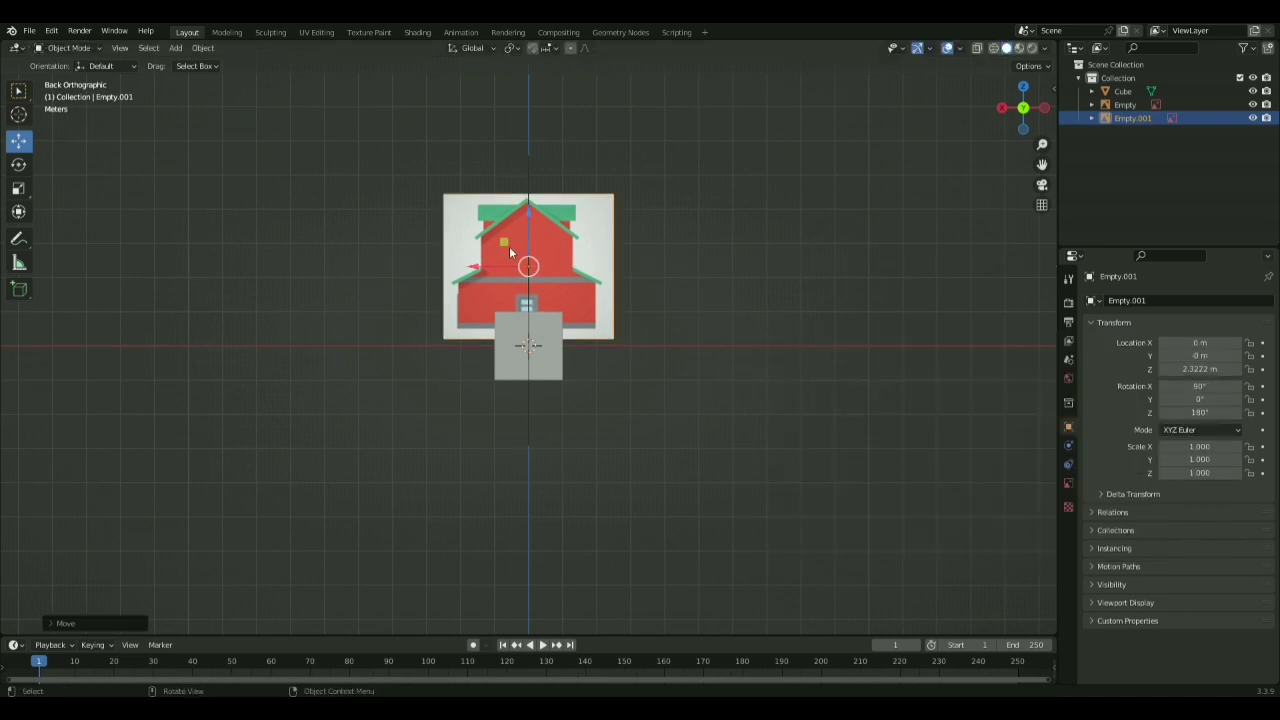
- Lower the side reference image to about 0.73 m on Z and scale it uniformly to about 2.66
key(g)
key(z)
click(531, 303)
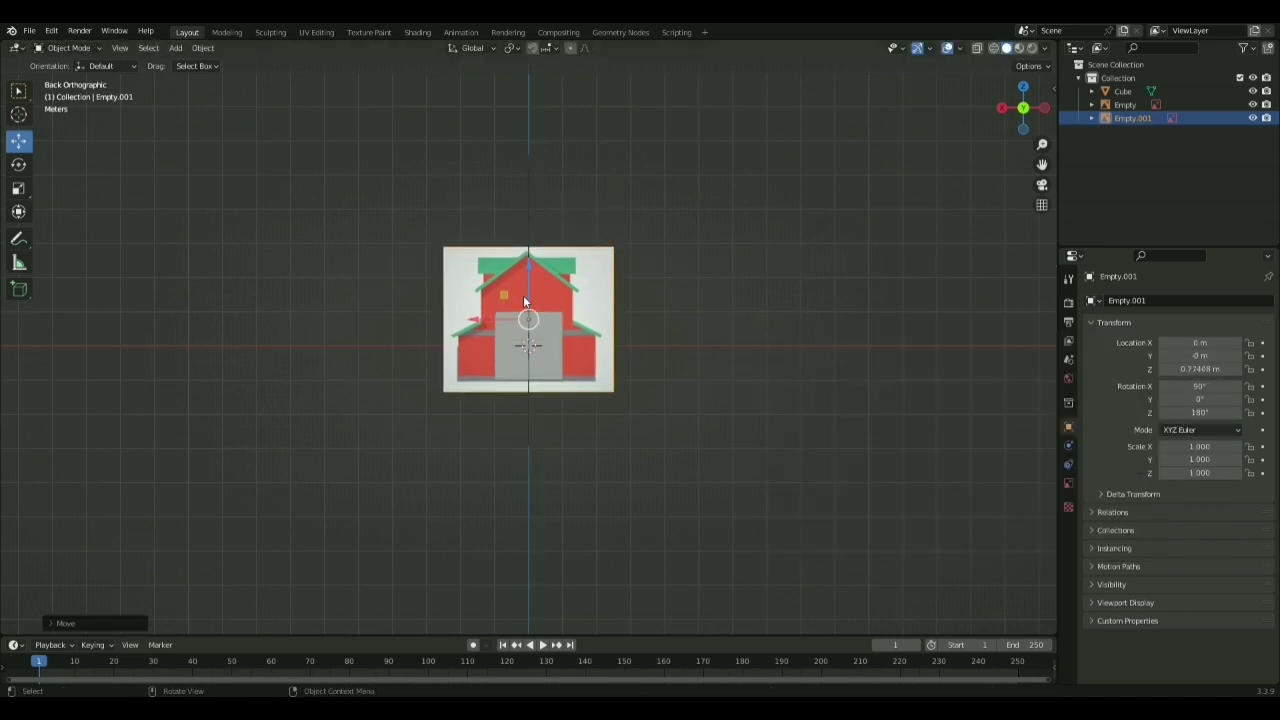
key(s)
click(575, 302)
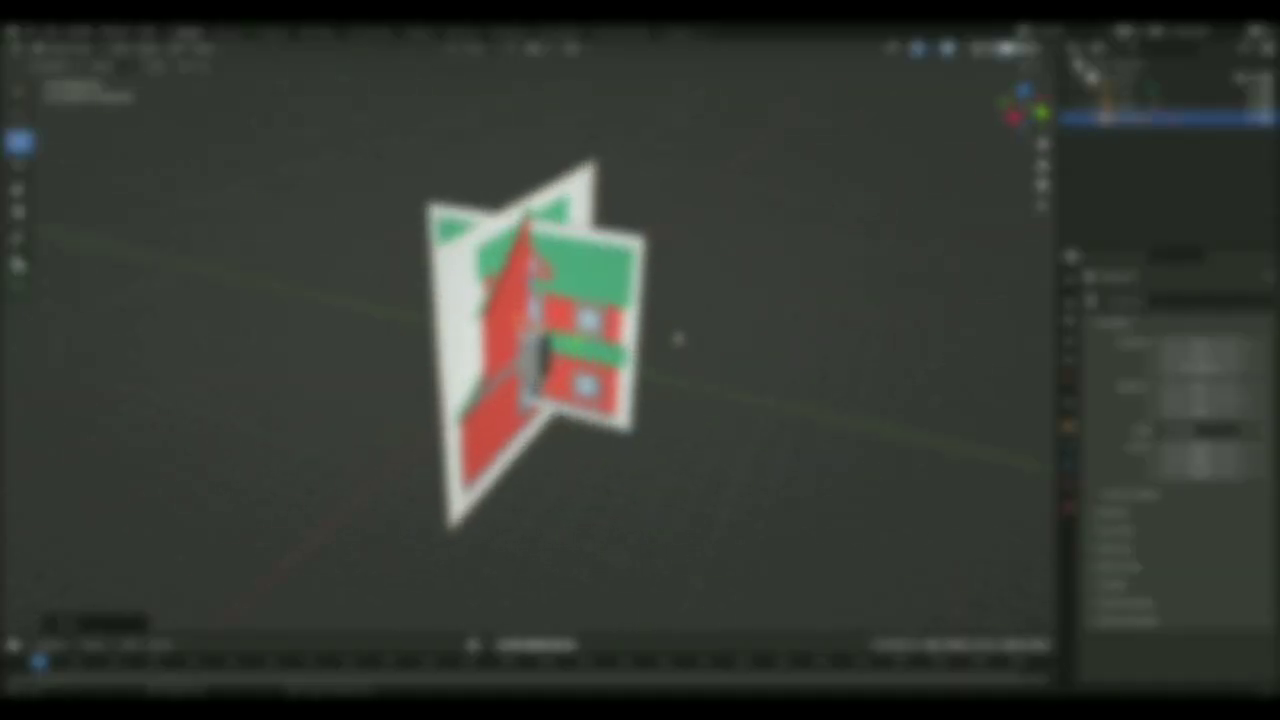
- Lower the cube along Z to the base of the house references, at about -3.09 m
scroll(675, 337, up, 2)
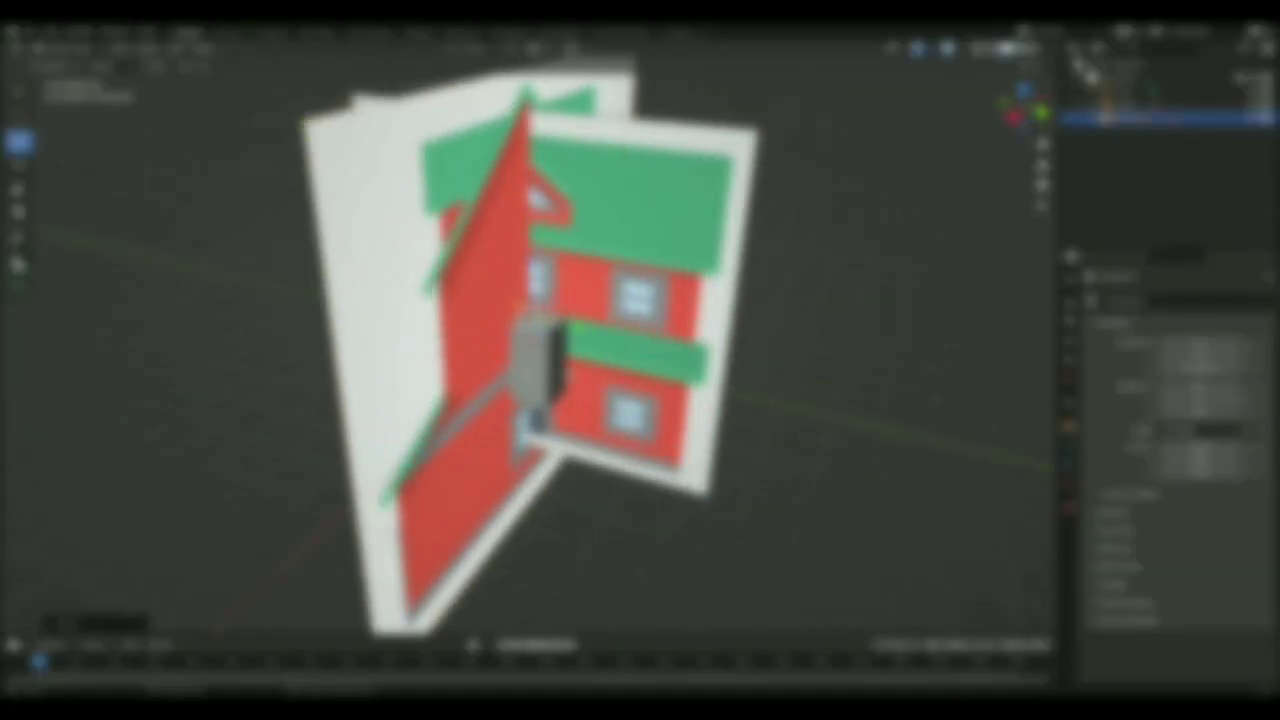
click(540, 362)
drag(530, 302, 530, 382)
scroll(1048, 260, up, 3)
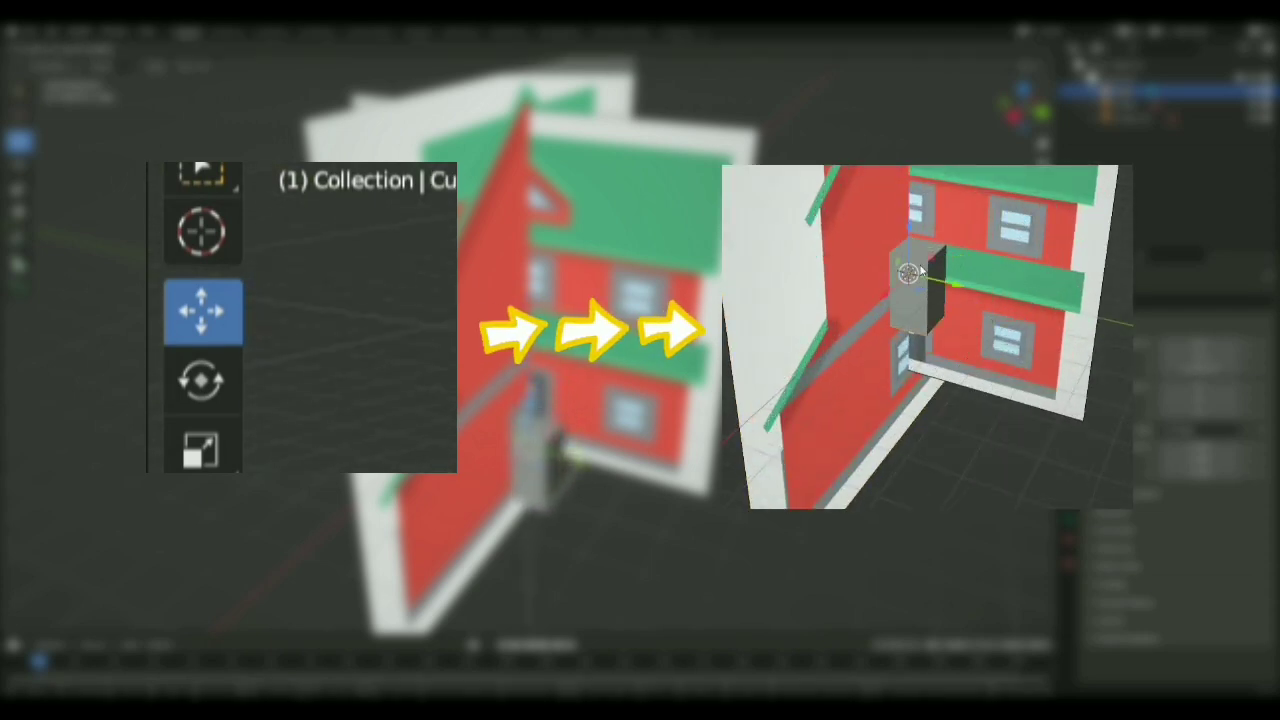
drag(907, 250, 907, 336)
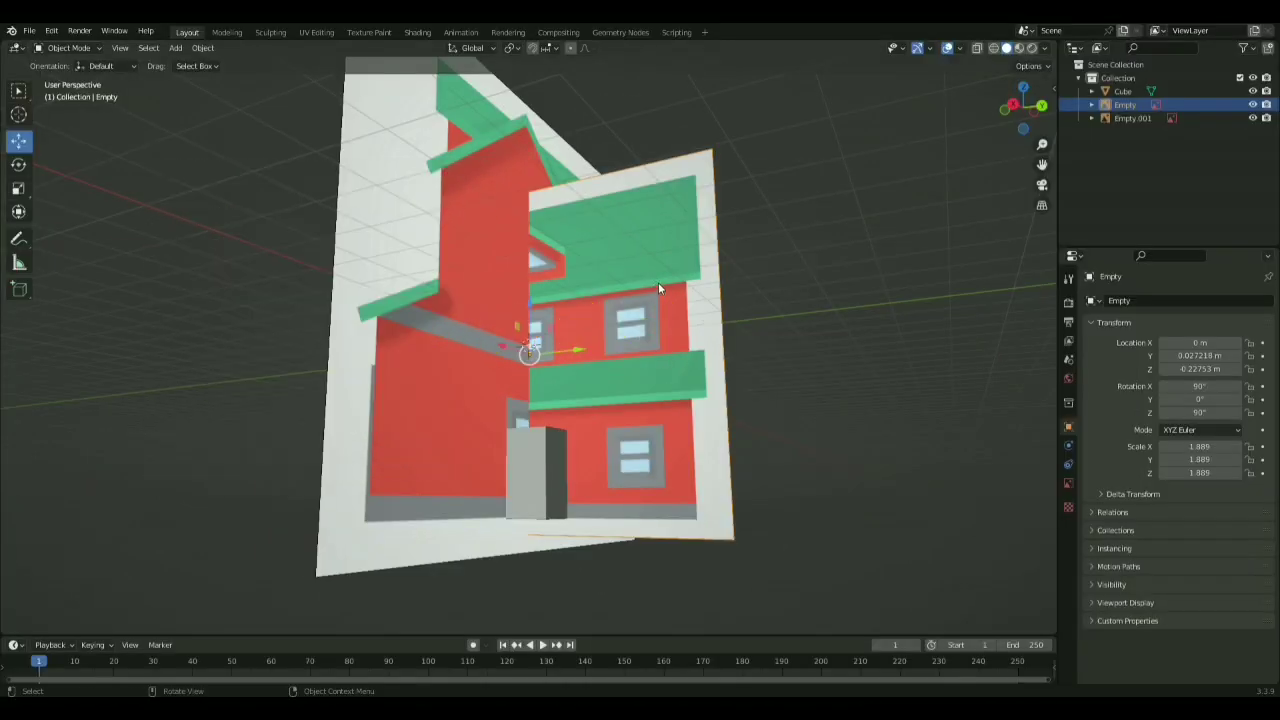
- Raise the front reference image to about 2 m on Z and scale it to about 2.46 to match the side reference
key(g)
key(z)
drag(555, 289, 541, 262)
key(s)
click(558, 298)
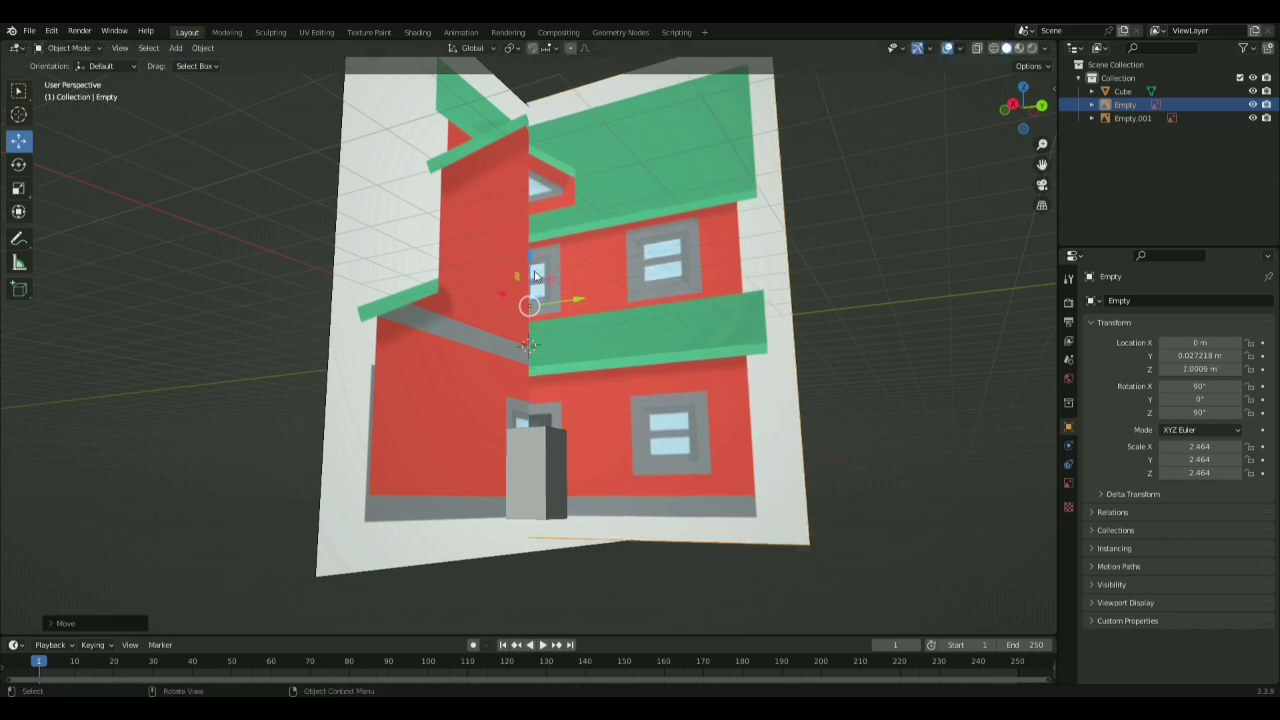
- Scale the cube uniformly to about 1.82 in the right view to match the ground floor's height
middle_drag(541, 262, 556, 318)
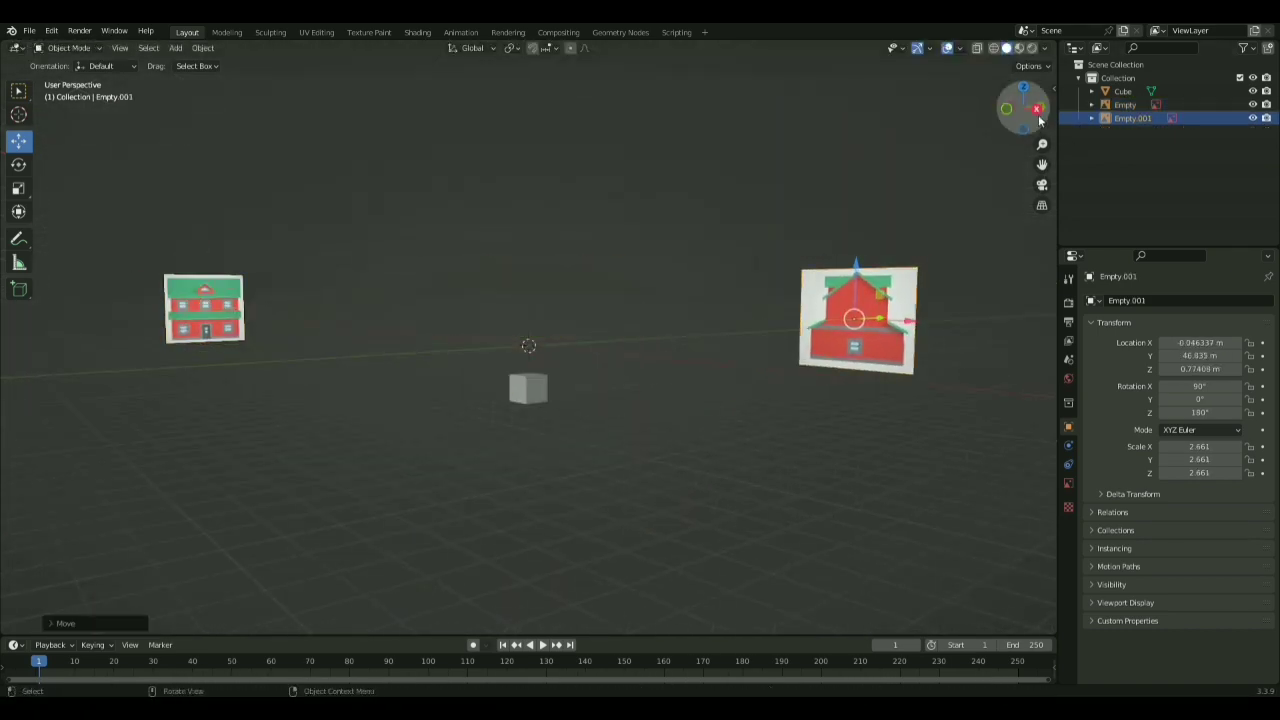
click(1039, 109)
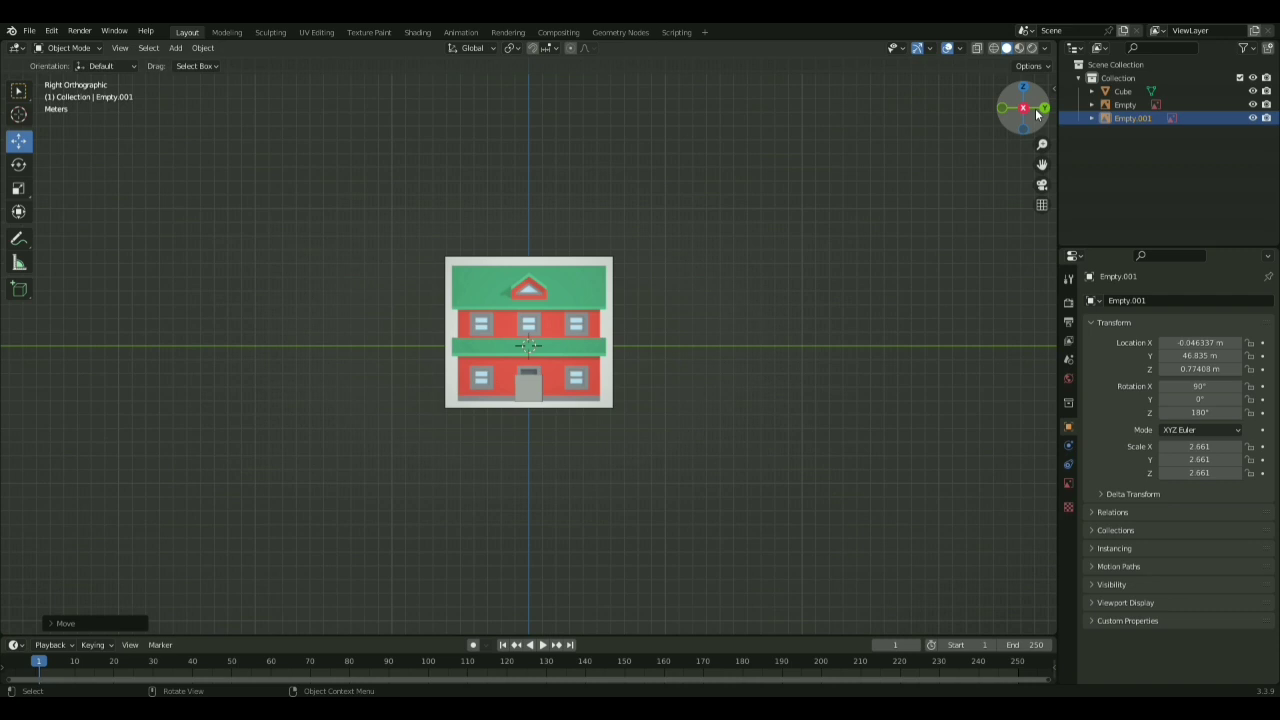
click(531, 383)
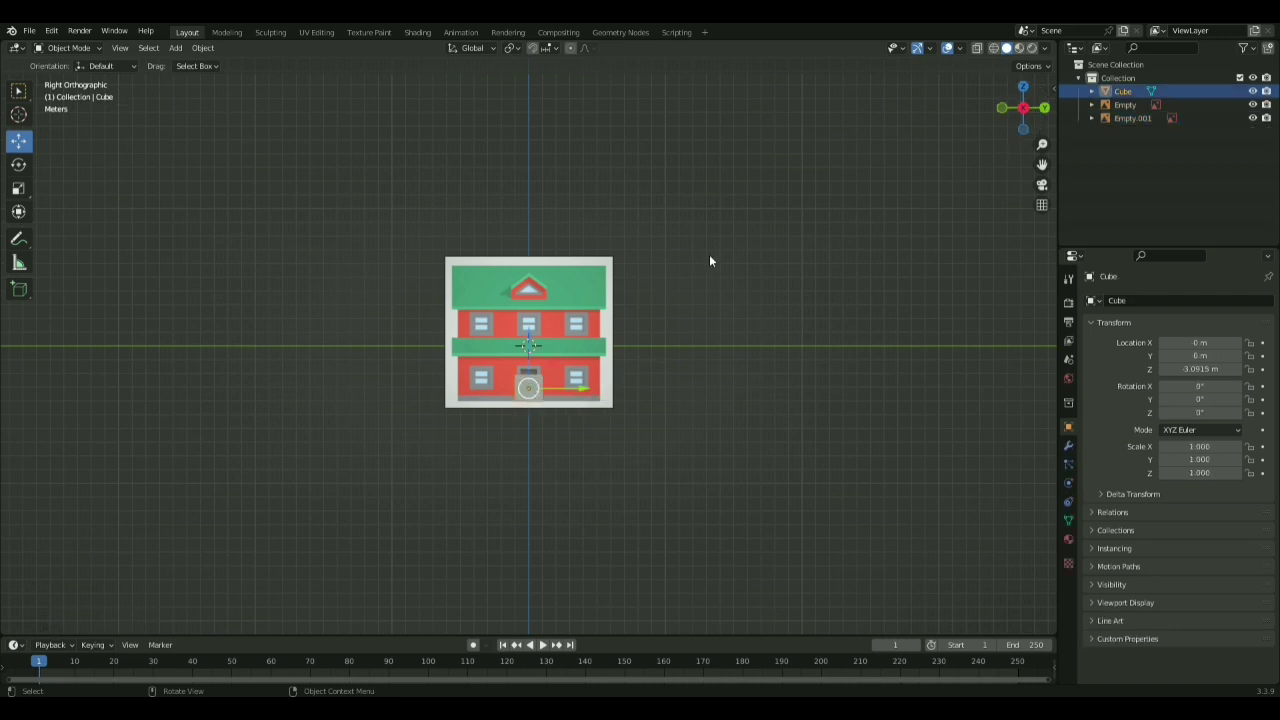
key(s)
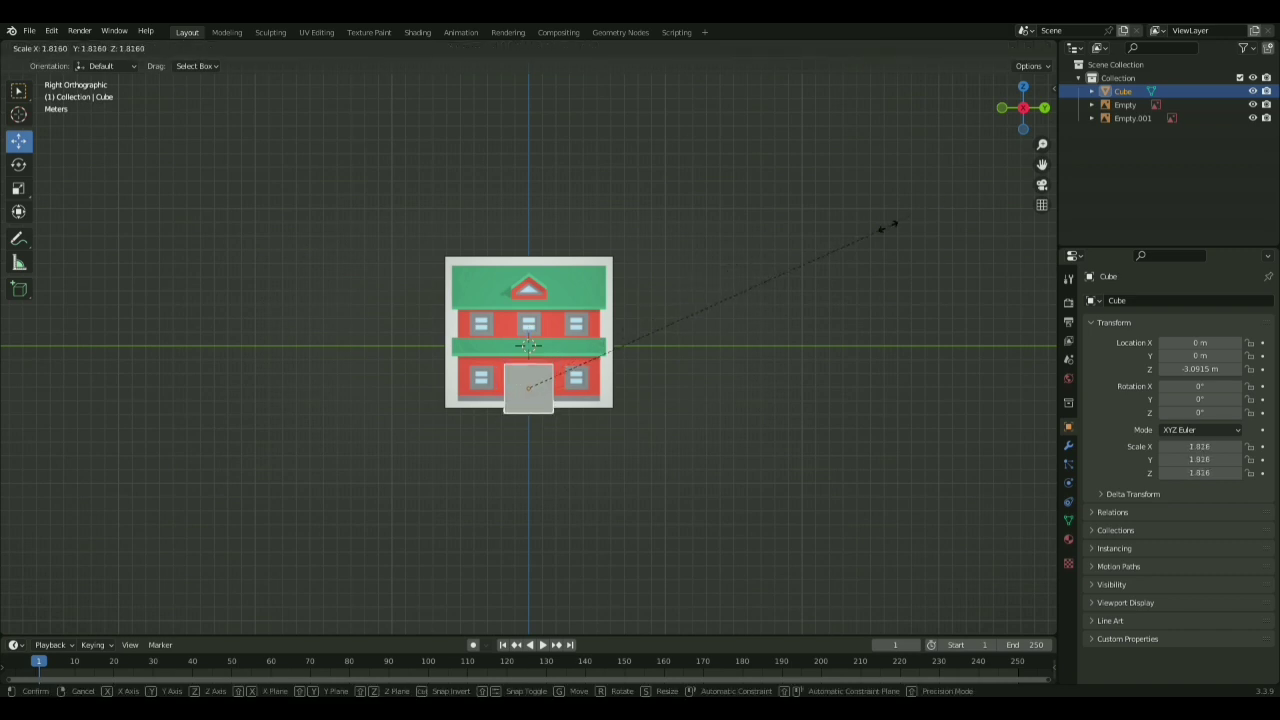
click(888, 230)
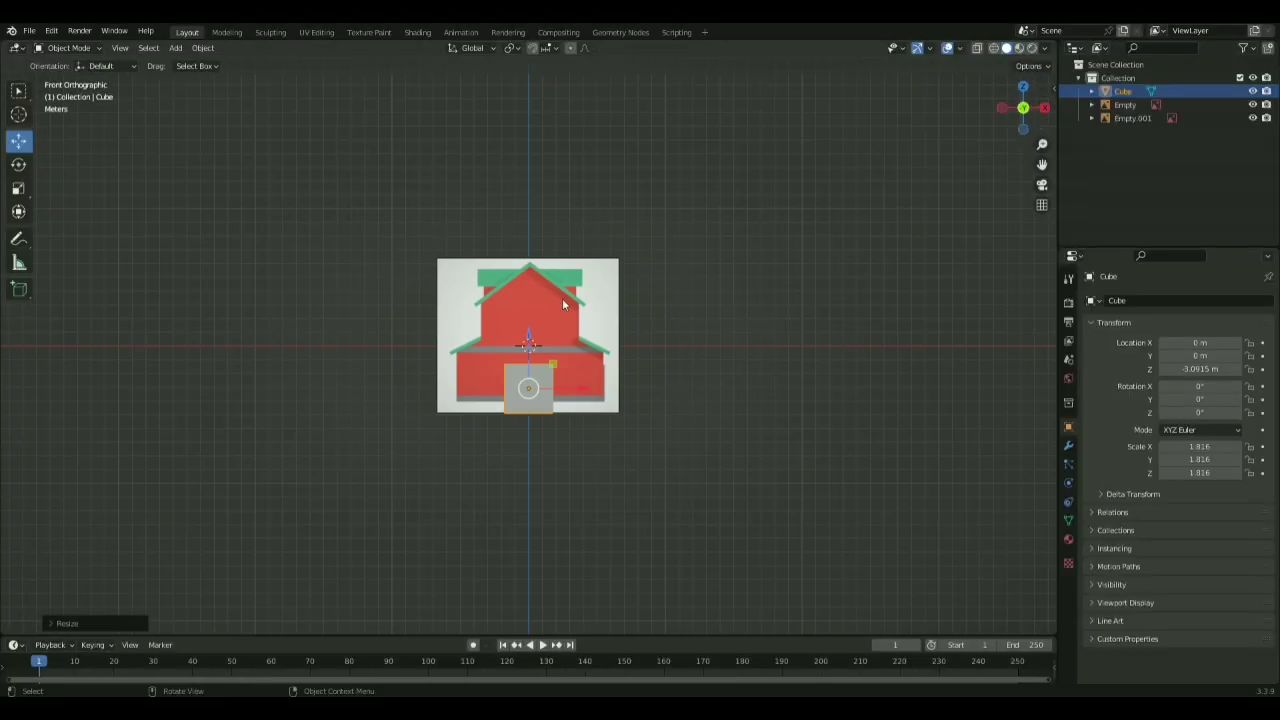
- Raise the cube to about -2.26 m on Z so it fits the ground floor of the side reference
key(g)
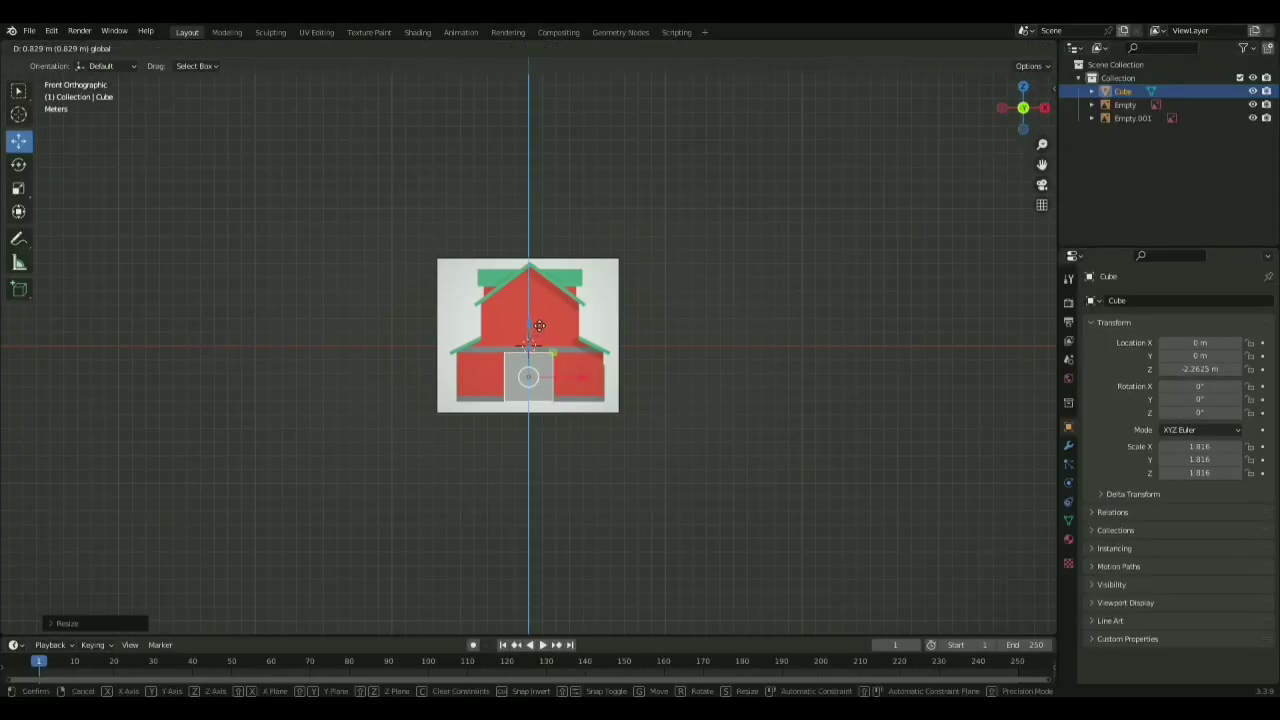
click(539, 326)
click(548, 323)
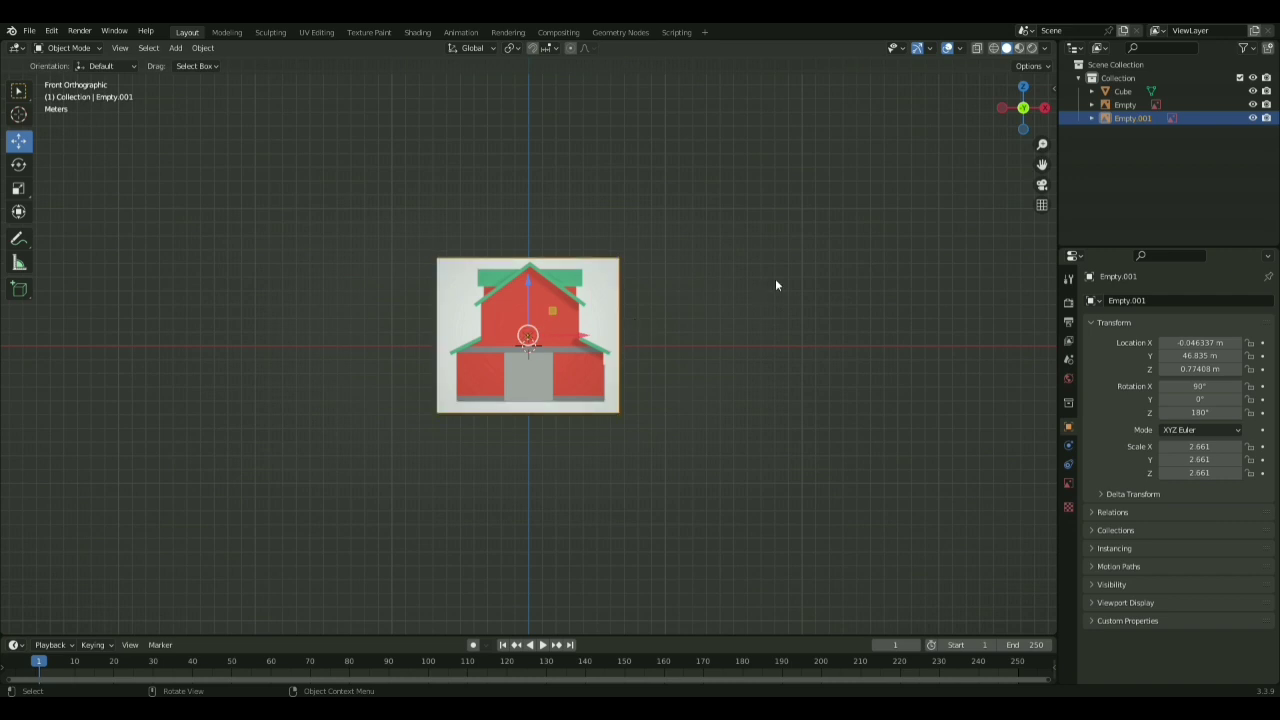
- Paste a copy of the cube and move it up along Z to about 2.18 m, over the upper floor
click(1043, 108)
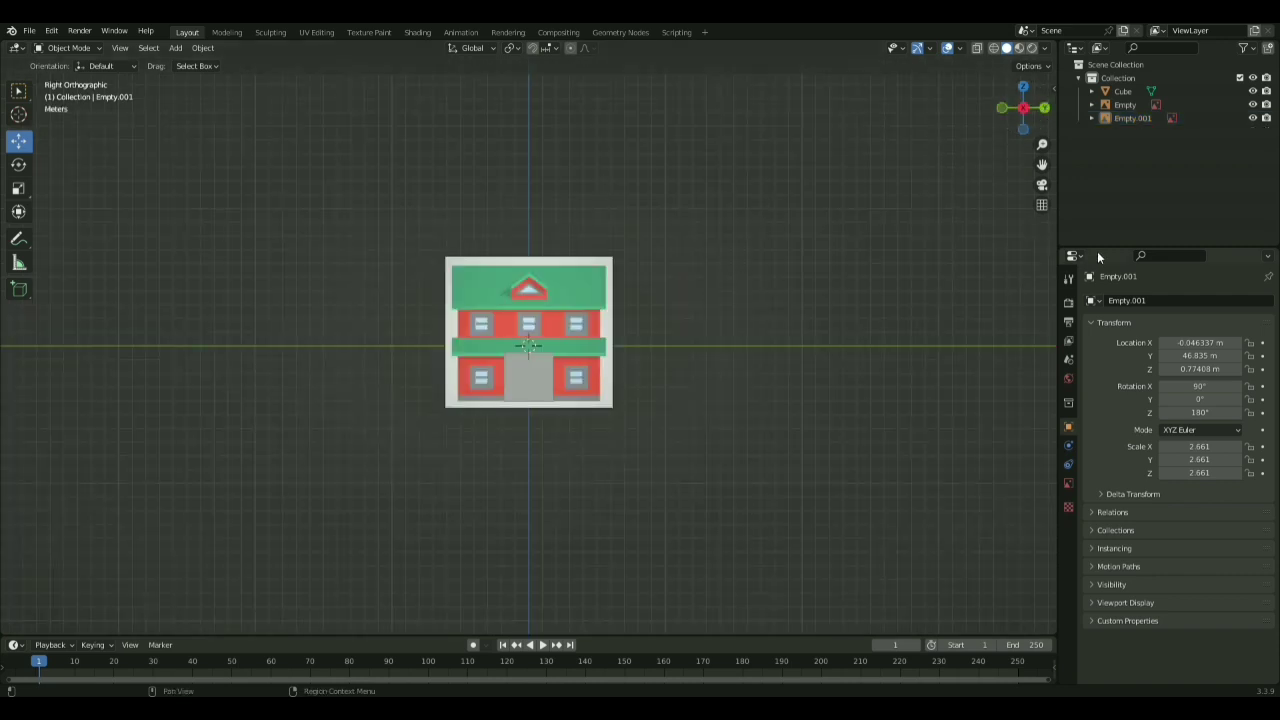
key(ctrl+v)
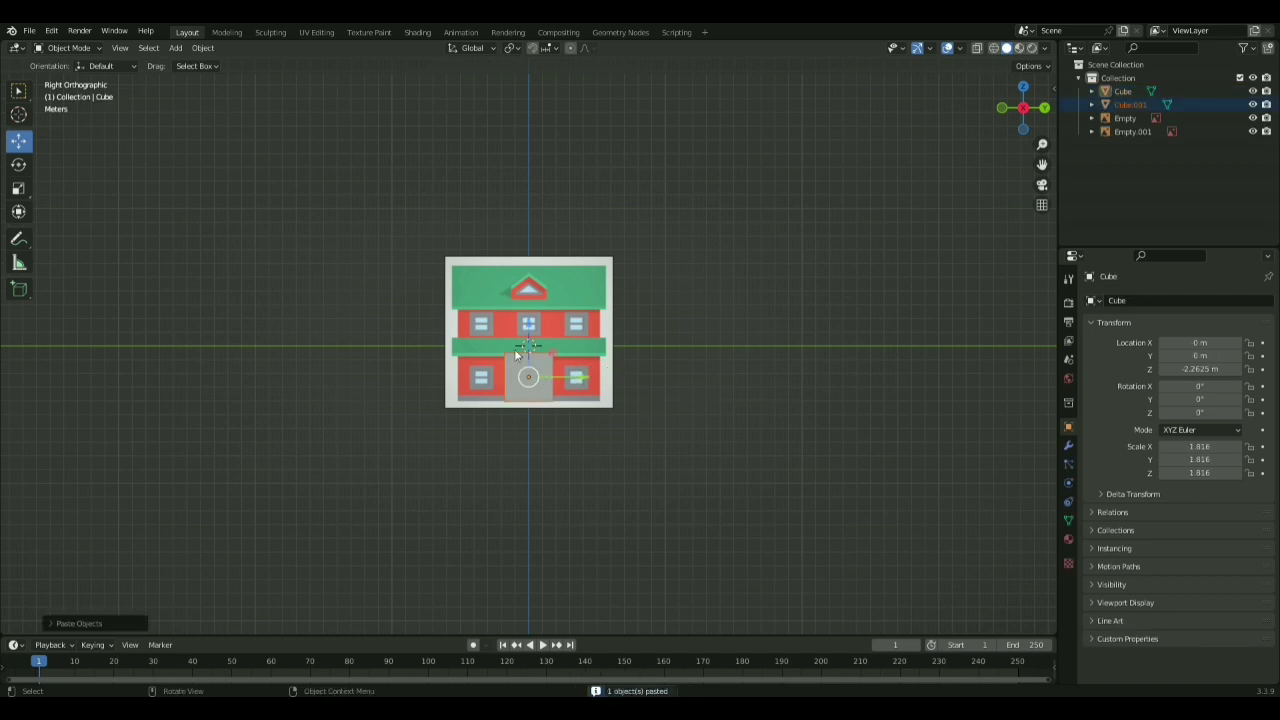
key(g)
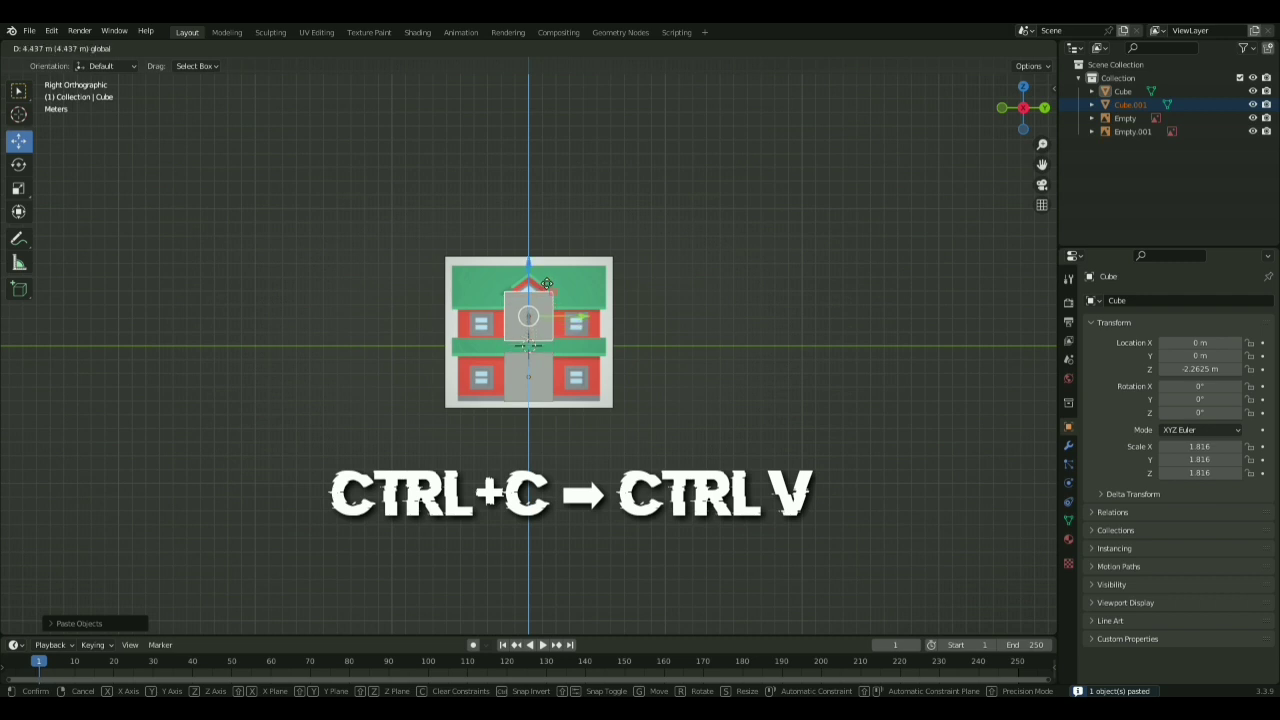
click(550, 283)
- Scale the upper cube along Z to about 2.65 in the front view so it meets the lower cube
click(1044, 107)
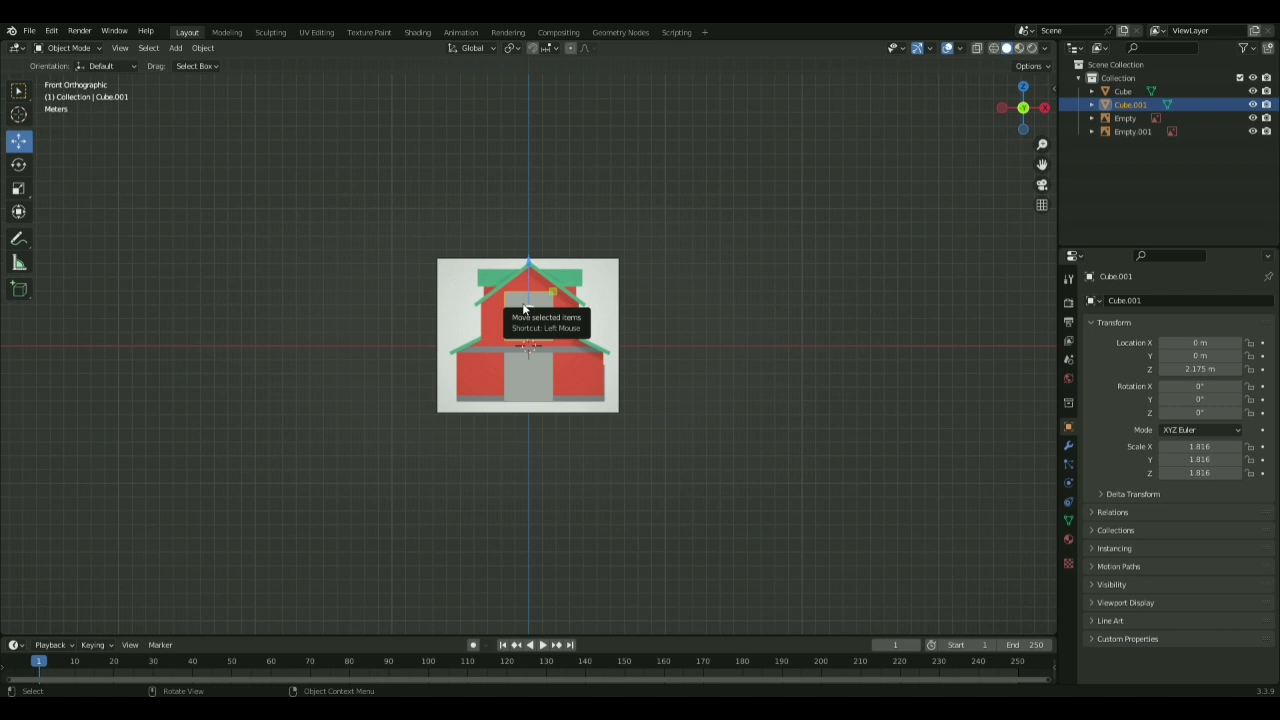
key(s)
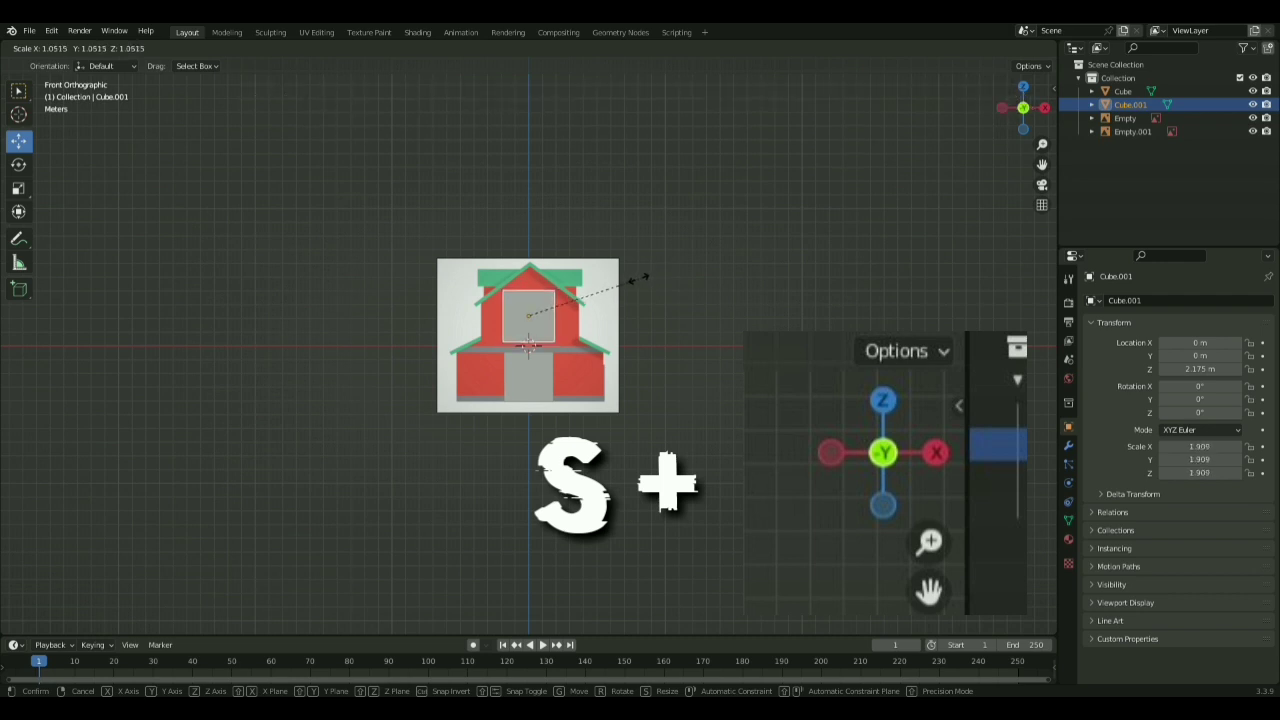
right_click(638, 279)
key(s)
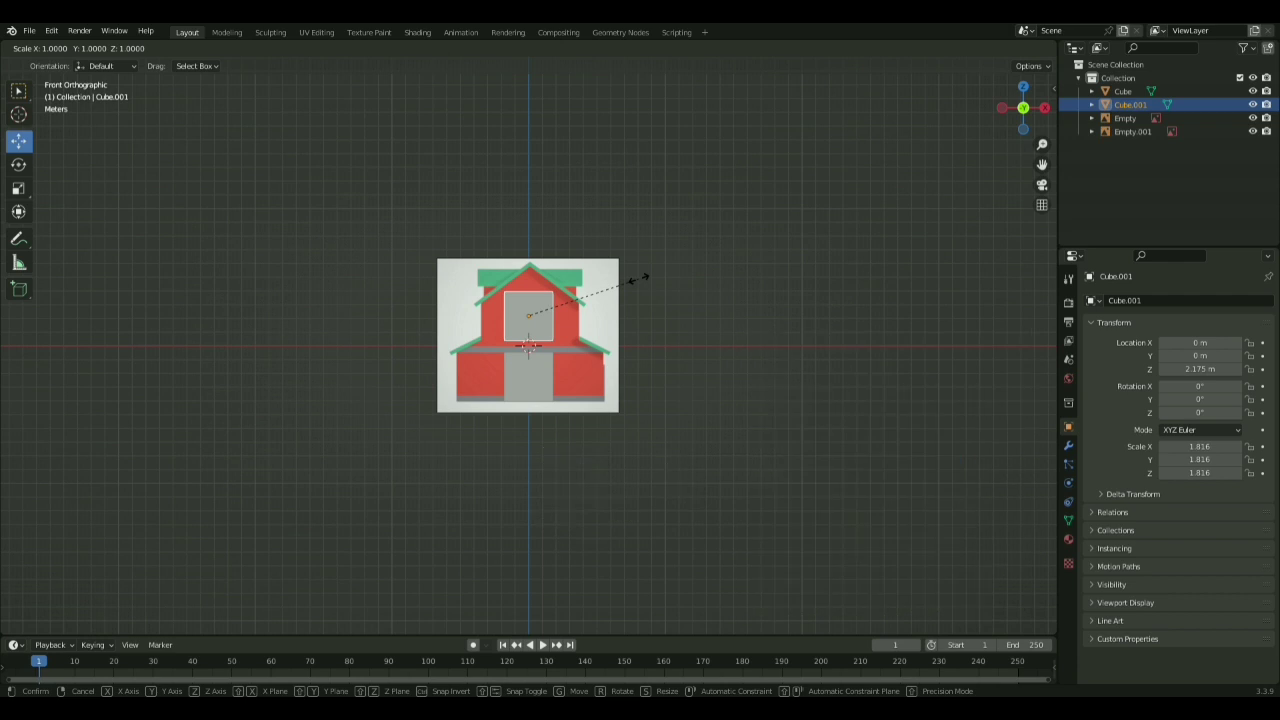
key(z)
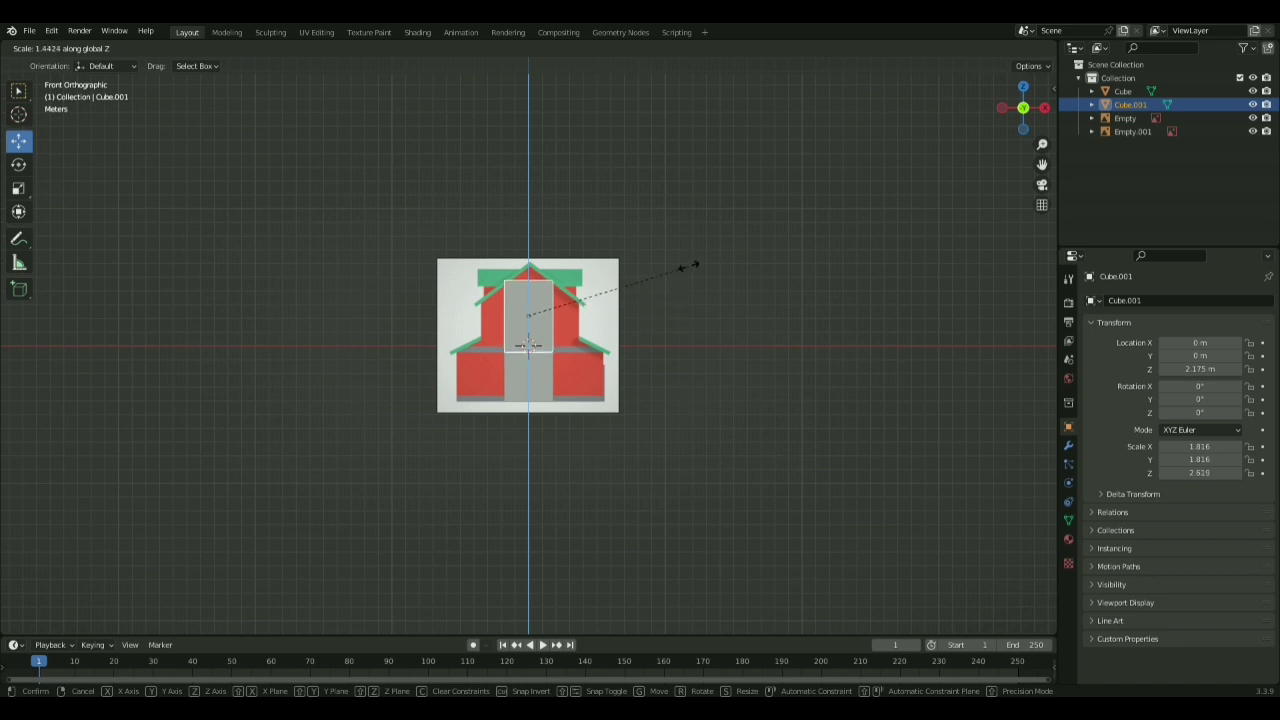
click(688, 265)
click(682, 266)
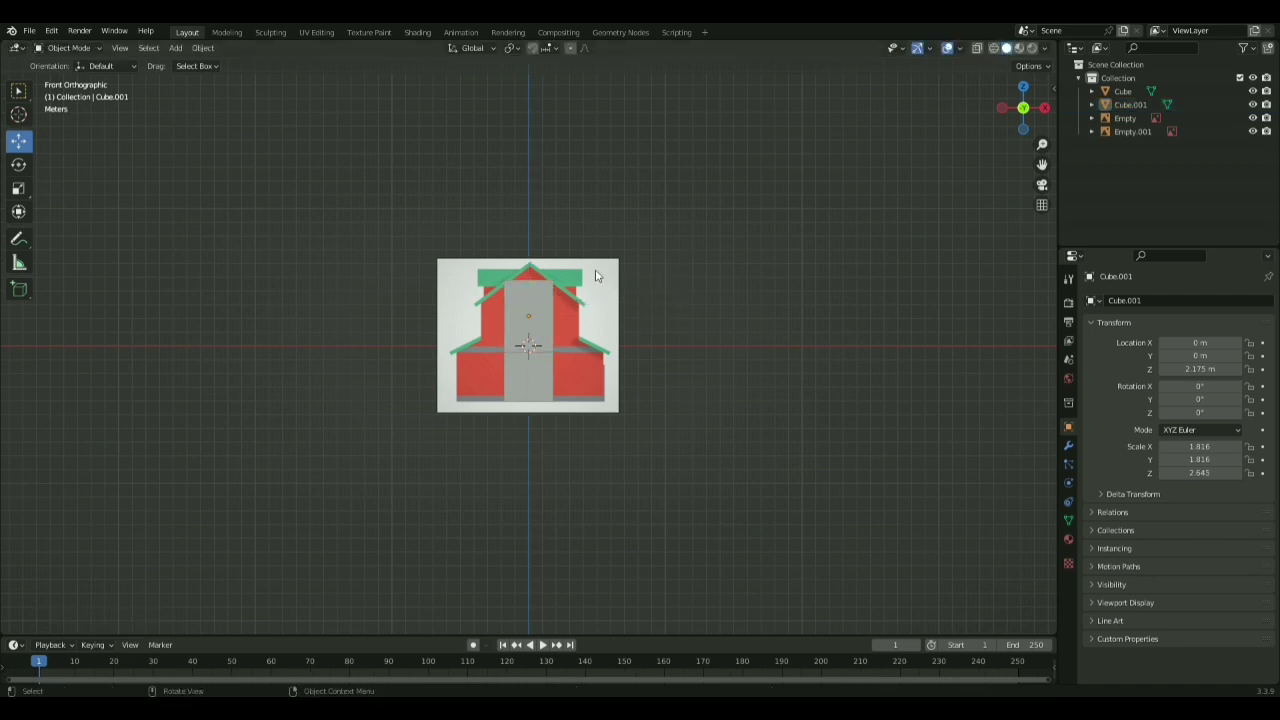
- Scale the lower cube along X to about 5.3 to span the ground floor's width in the side reference
click(529, 290)
click(529, 295)
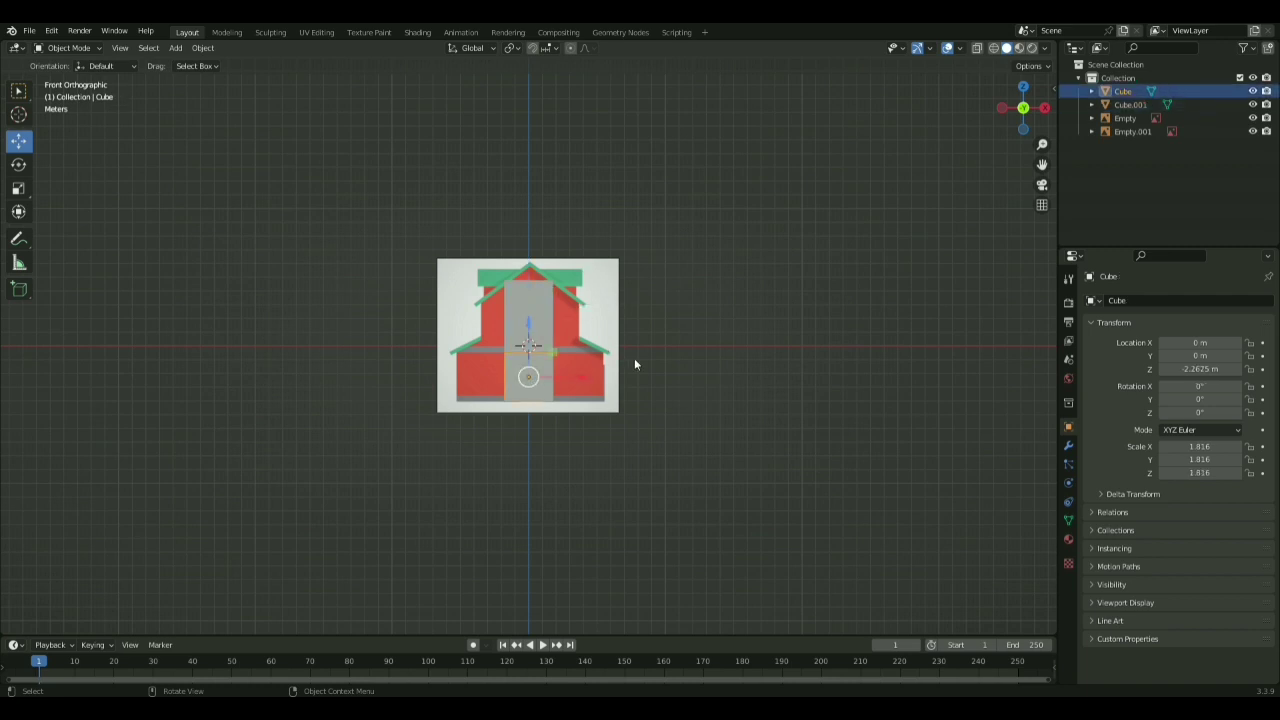
key(s)
key(x)
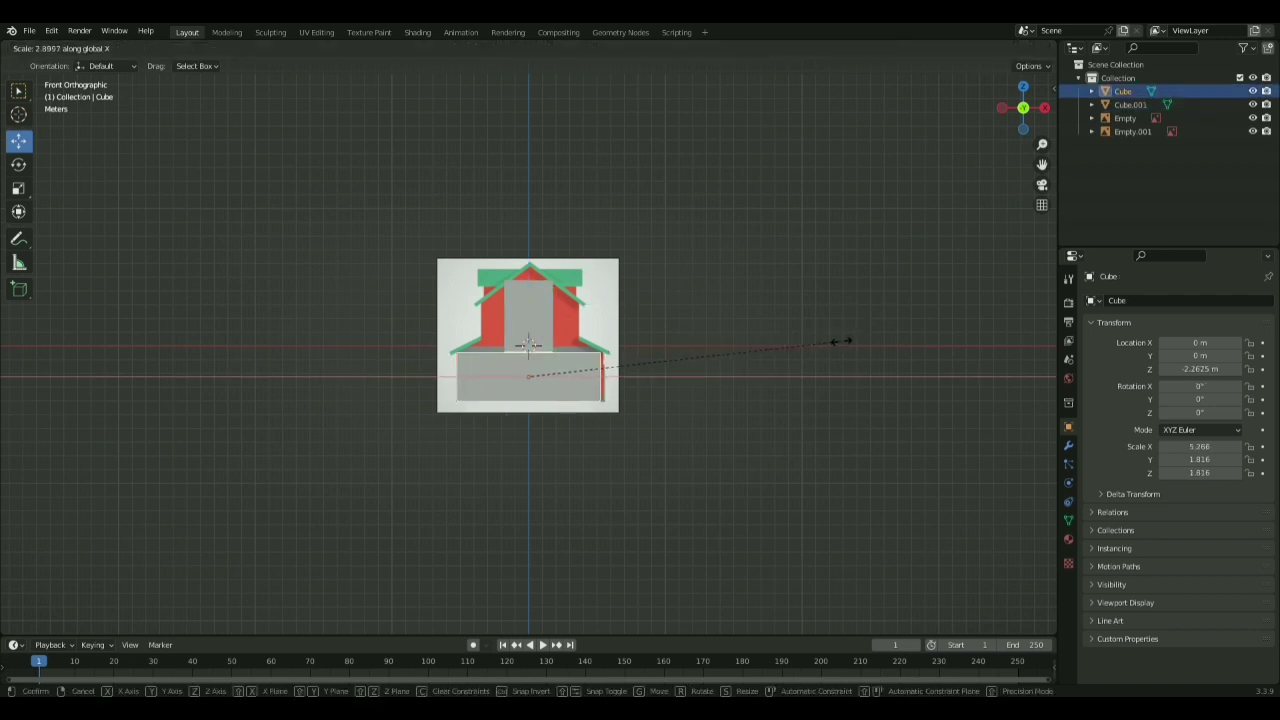
click(575, 360)
- Scale the upper cube along X to about 3.84 to cover the upper floor's width in the side reference
click(575, 360)
key(s)
key(x)
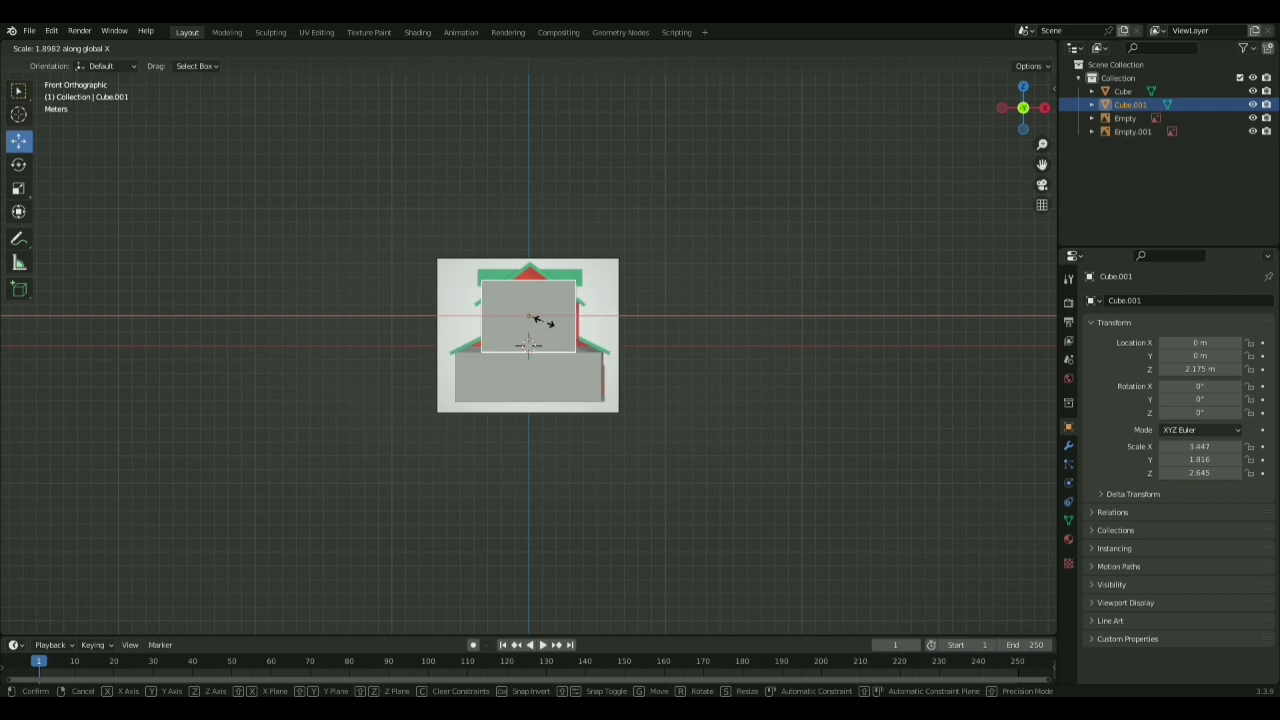
click(541, 320)
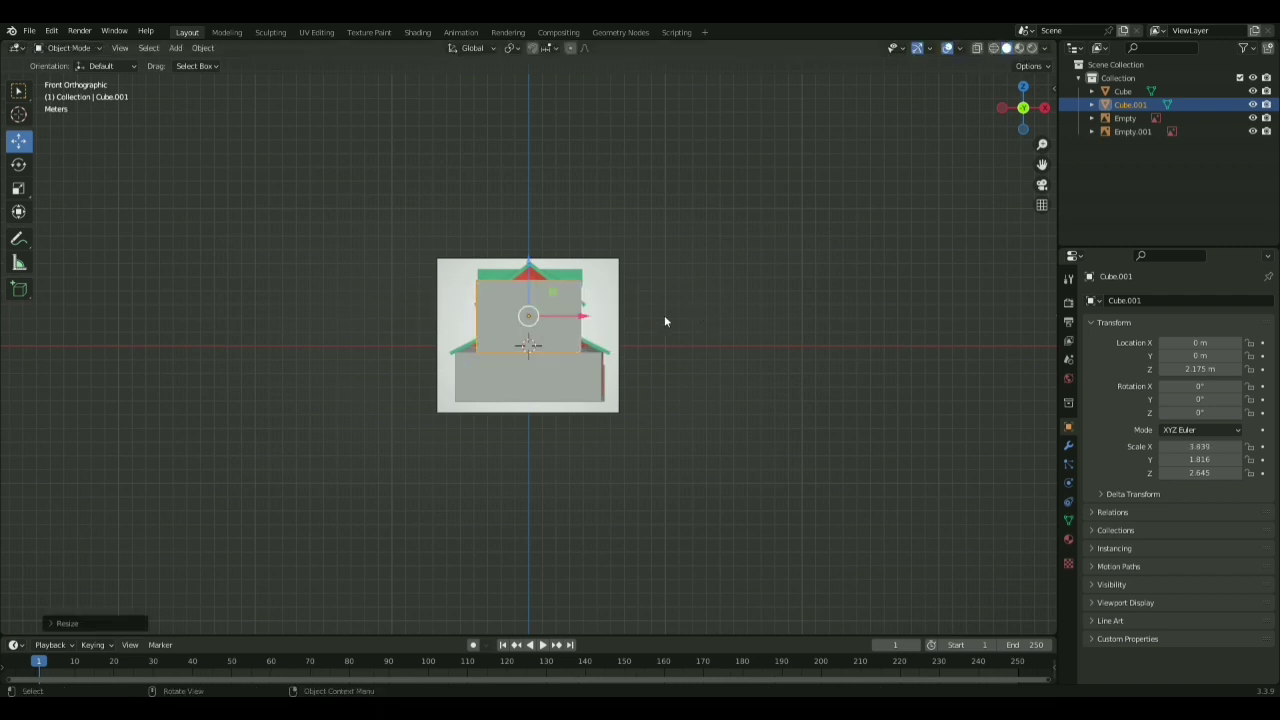
- Scale the upper cube along Y to about 5.15 in the right view to match the upper floor's width in the reference
middle_drag(664, 315, 849, 300)
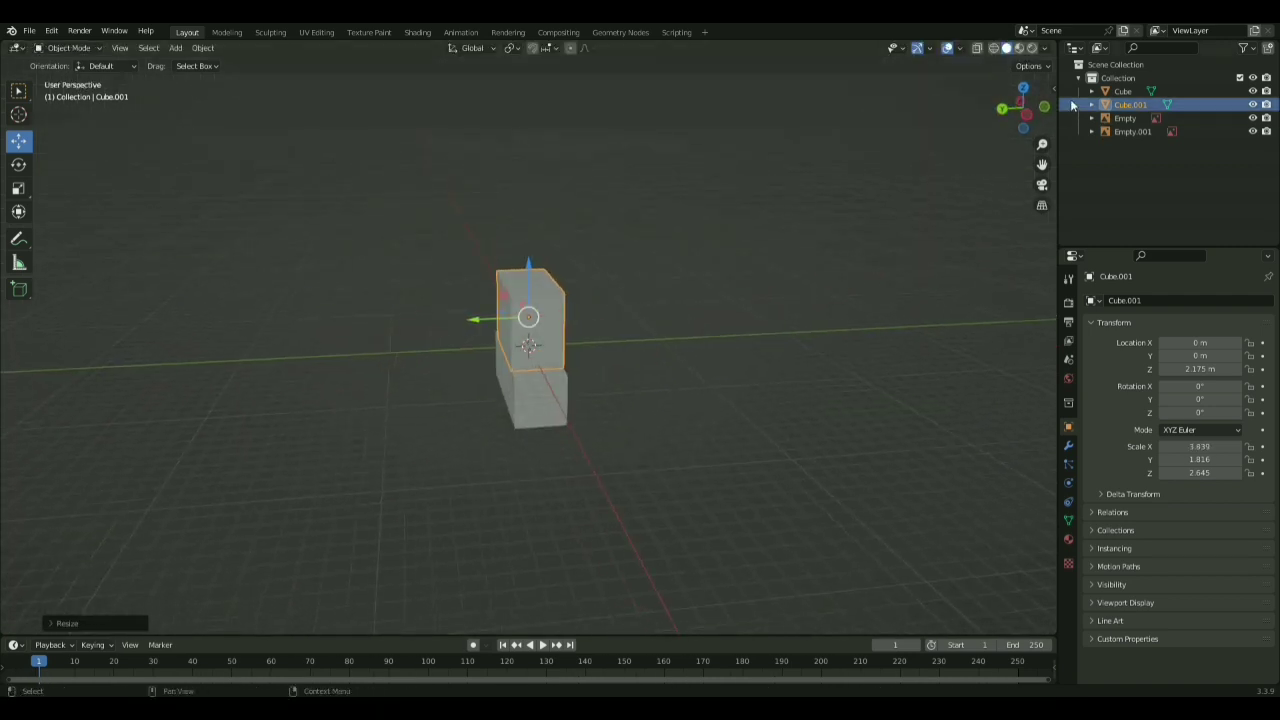
click(997, 115)
click(1001, 112)
click(1002, 112)
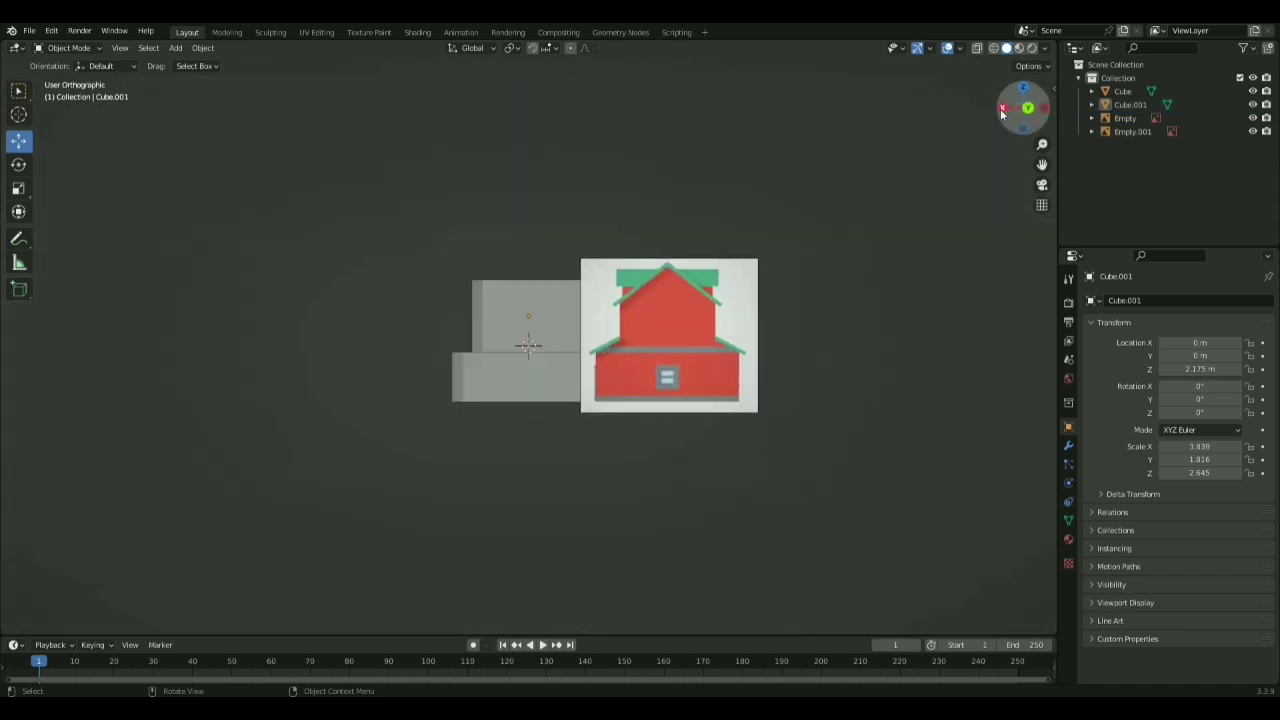
click(516, 323)
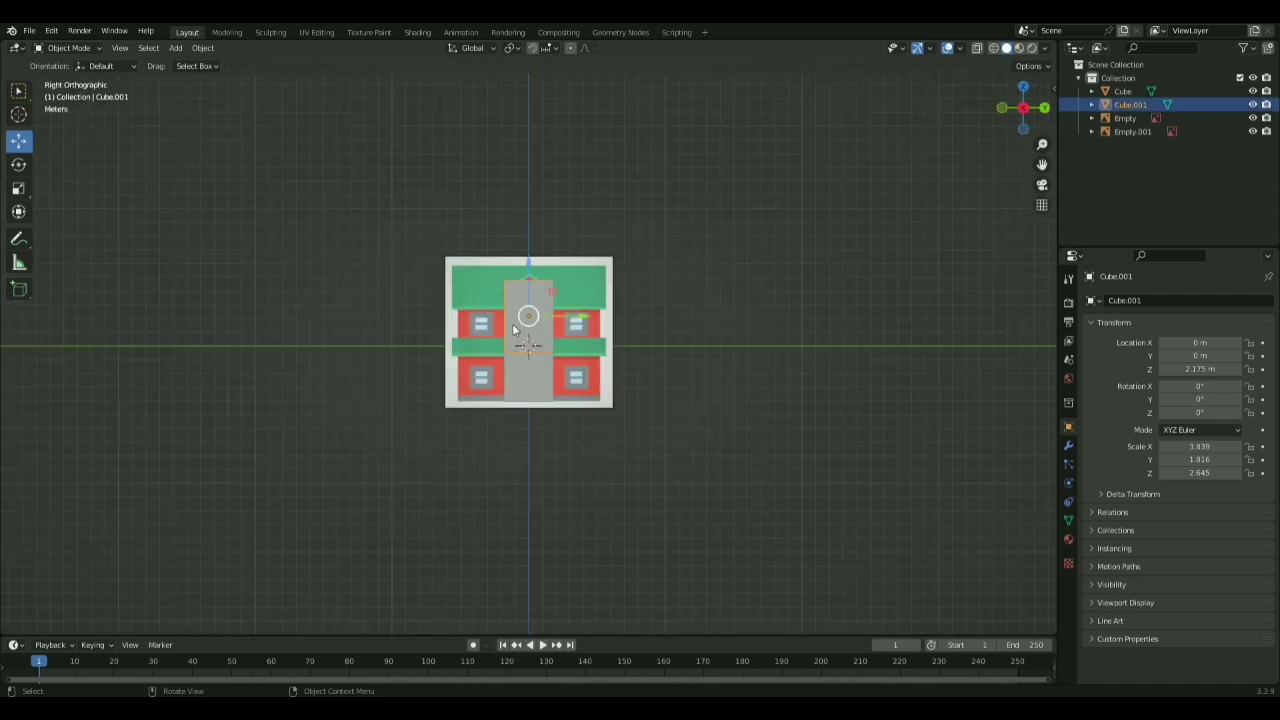
key(s)
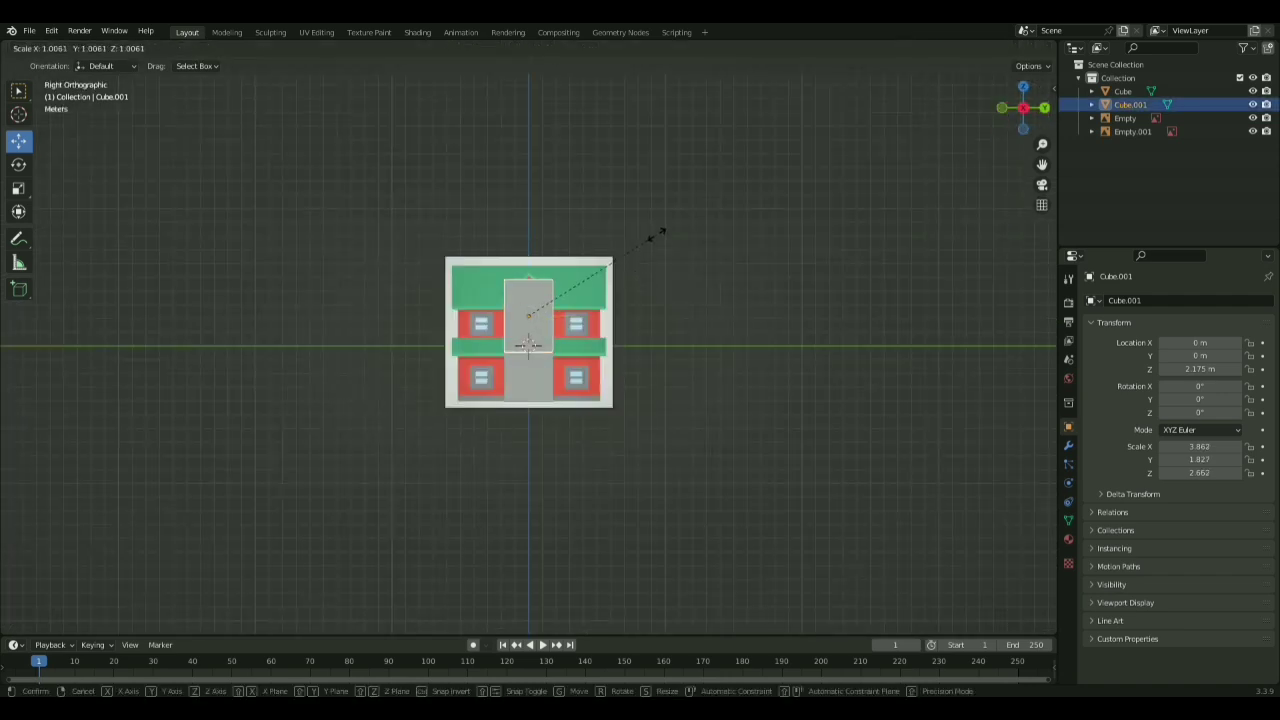
key(y)
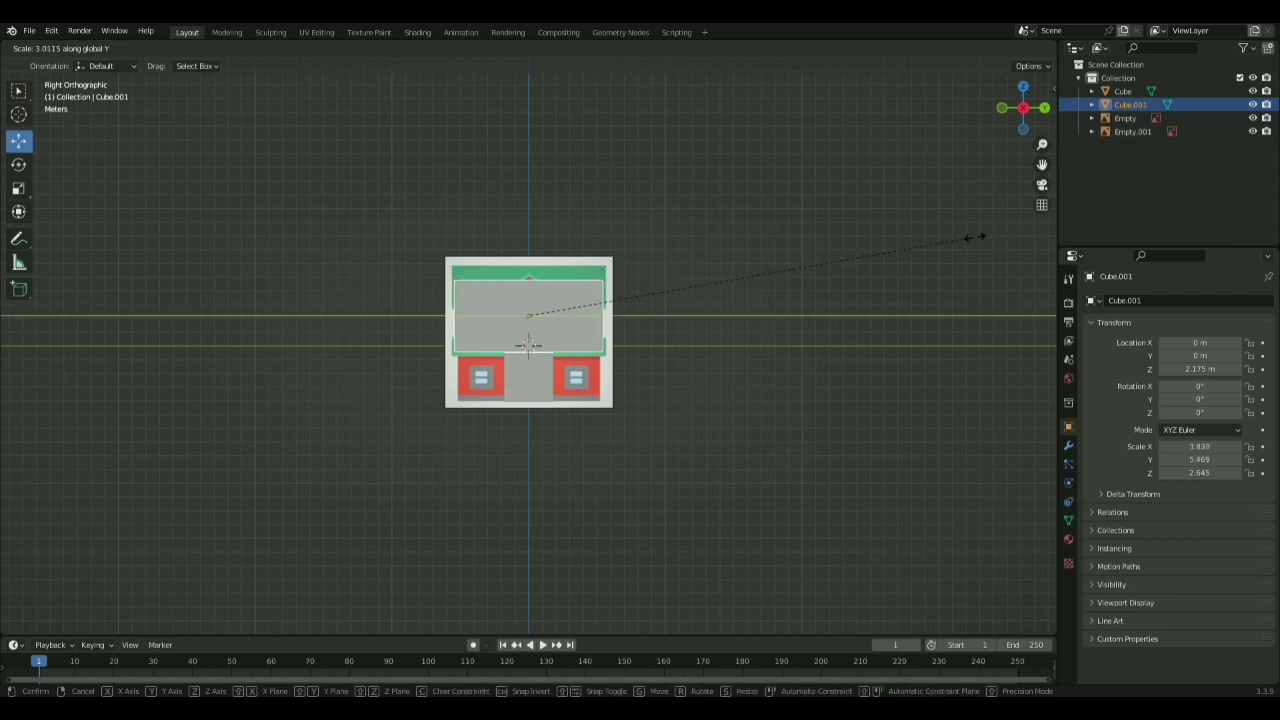
click(946, 251)
- Scale the lower cube along Y to about 5.14 to span the ground floor's width in the right view
click(528, 372)
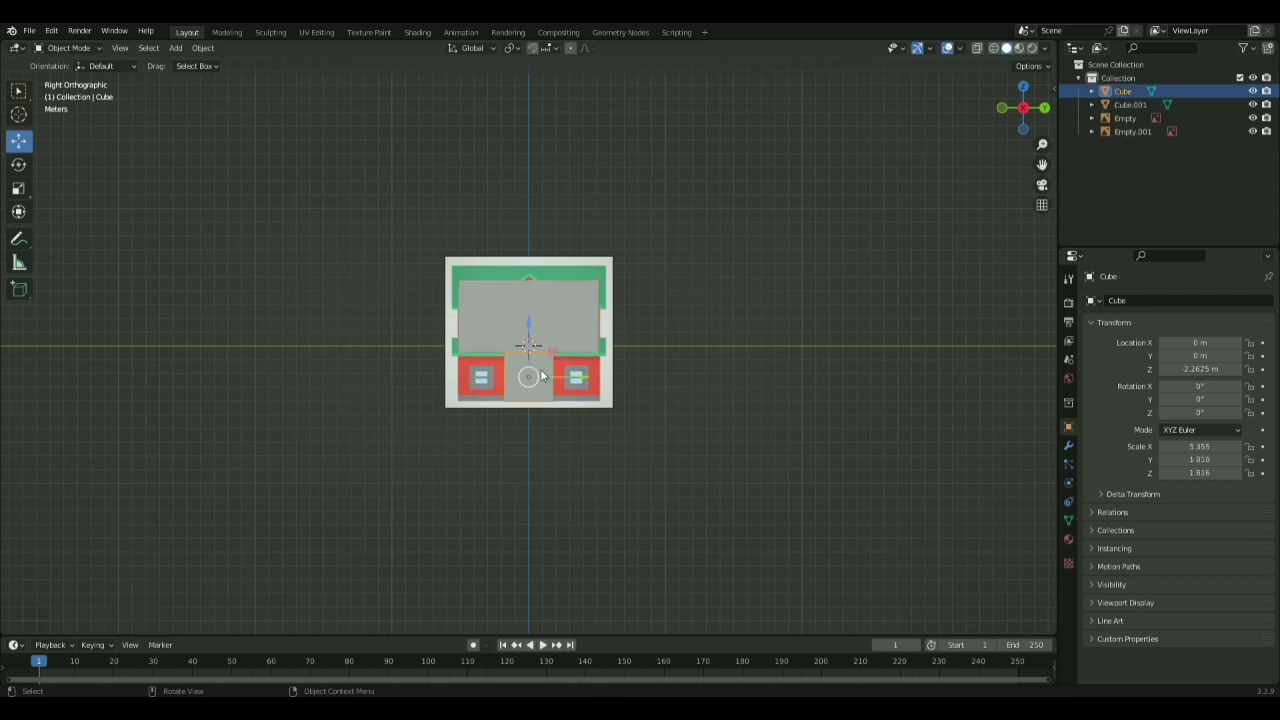
key(s)
key(y)
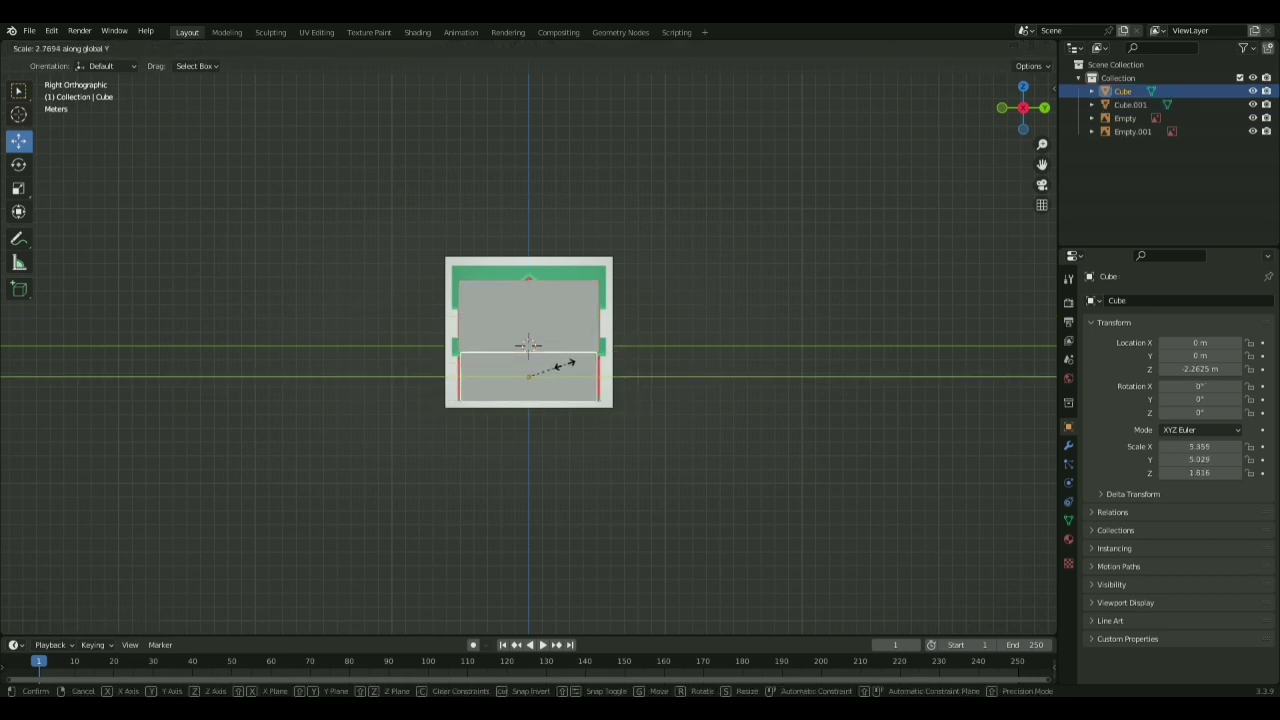
click(568, 363)
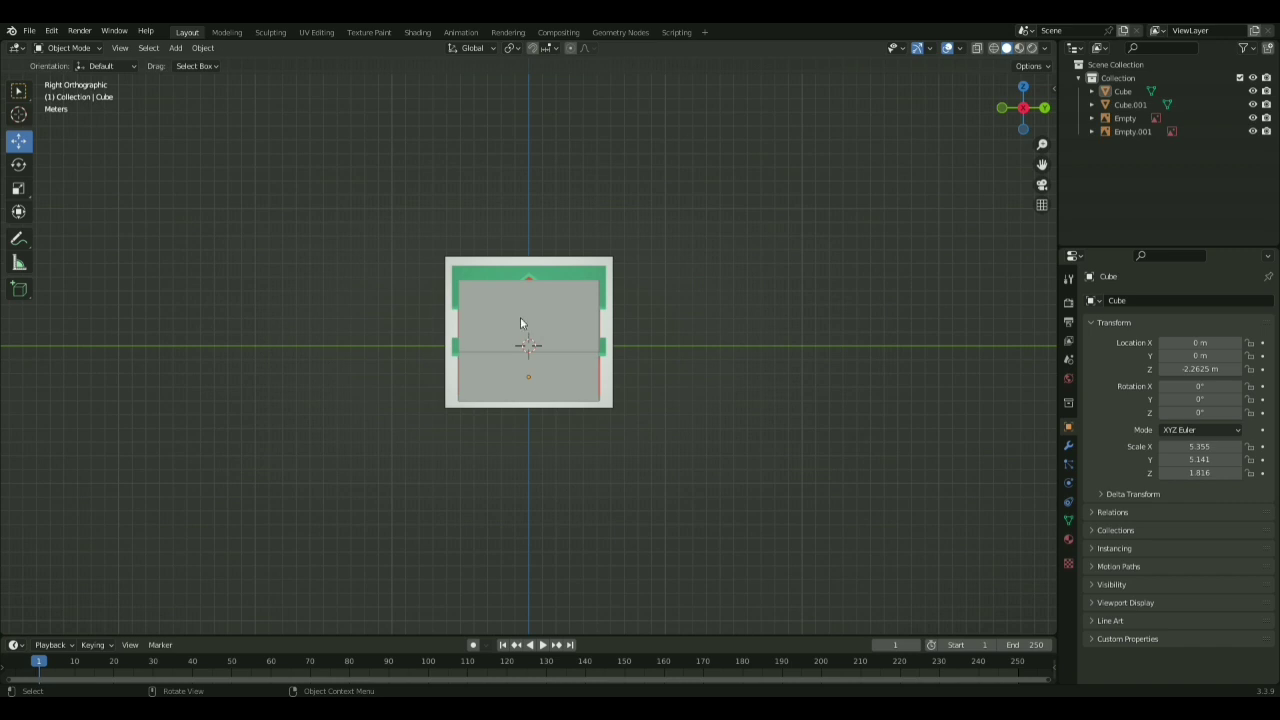
- Narrow the upper cube along X to about 3.49 in the front view to fit the upper floor's walls
middle_drag(520, 323, 656, 318)
click(1018, 112)
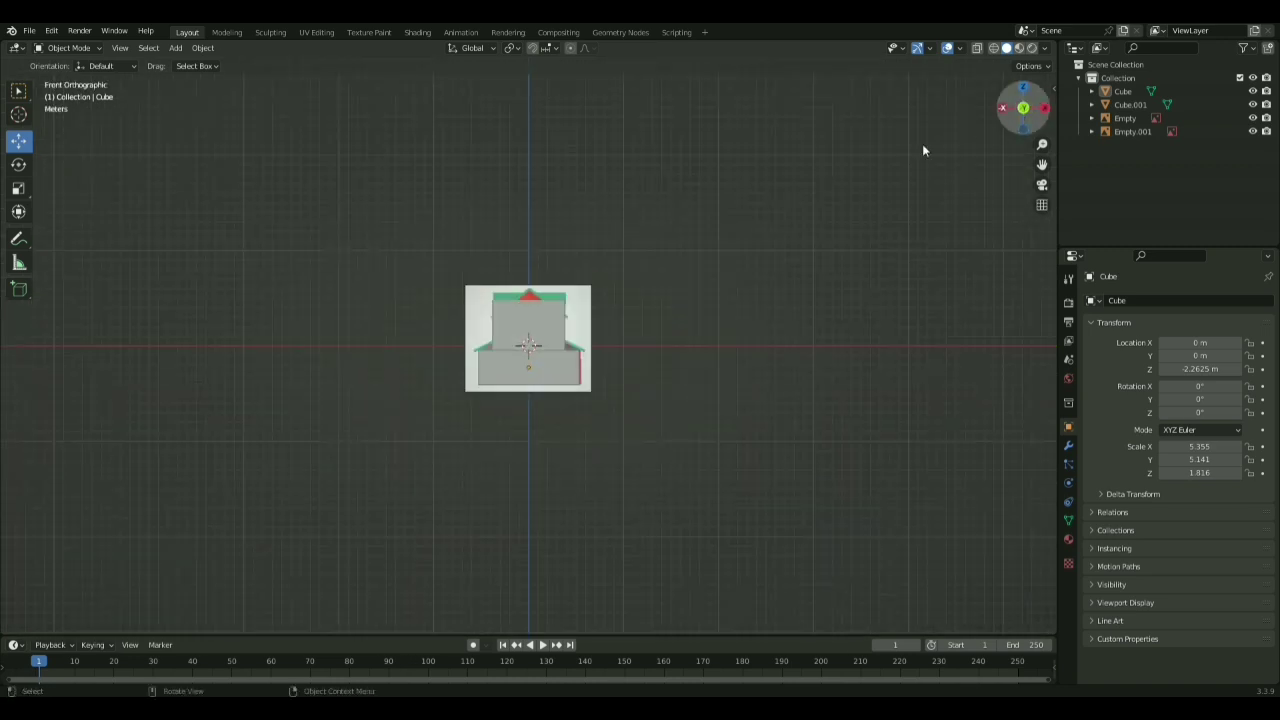
click(528, 322)
key(s)
key(x)
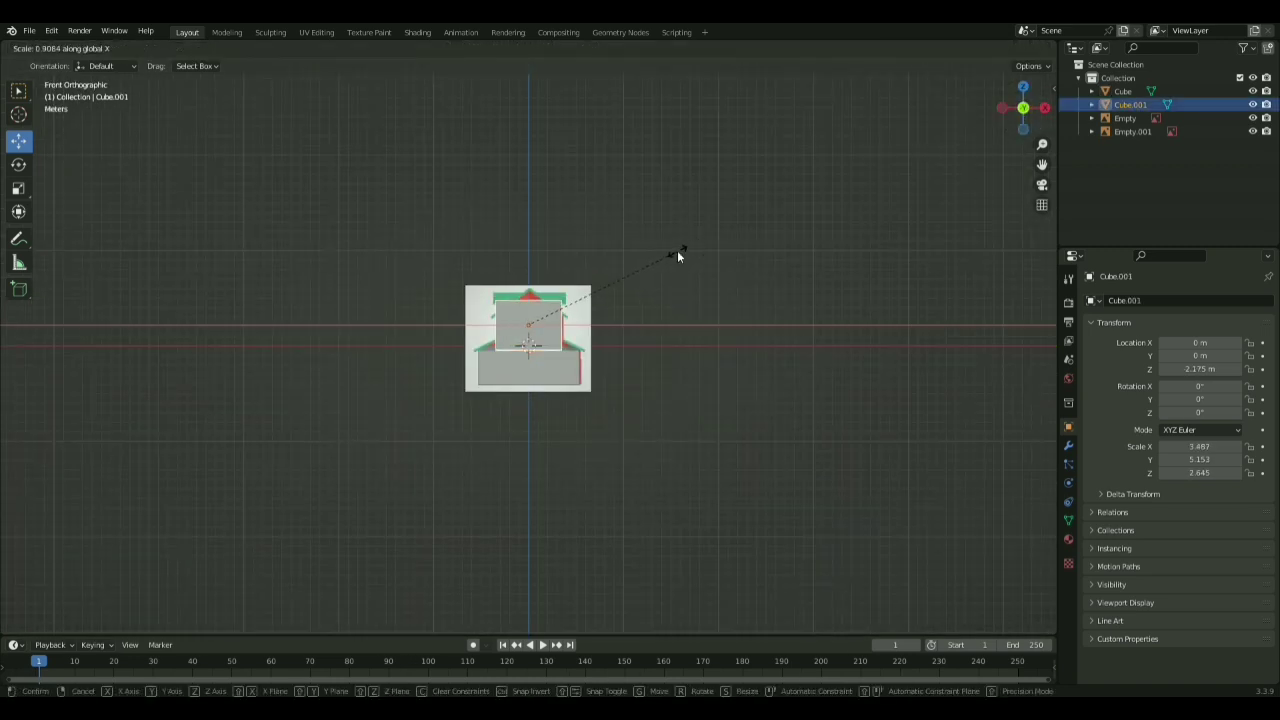
right_click(545, 363)
- Show the house blocks in wireframe from the front and put the lower cube into Edit Mode
middle_drag(630, 334, 646, 383)
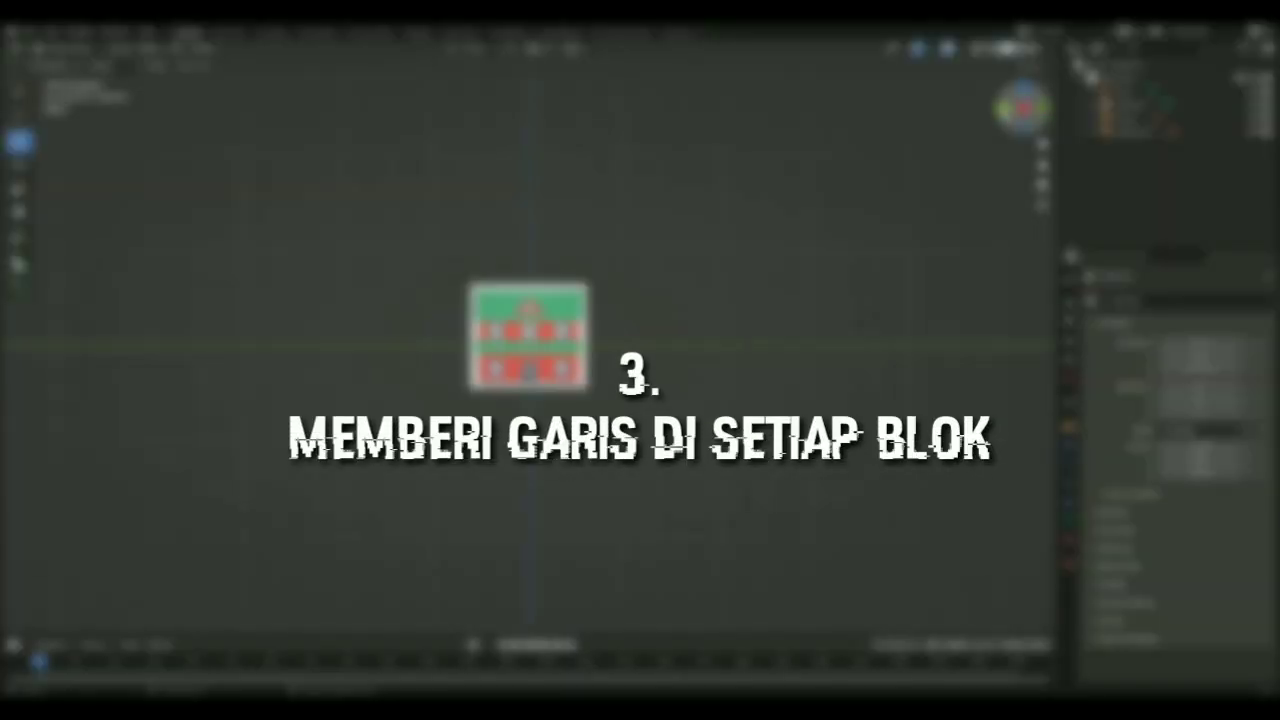
click(1041, 109)
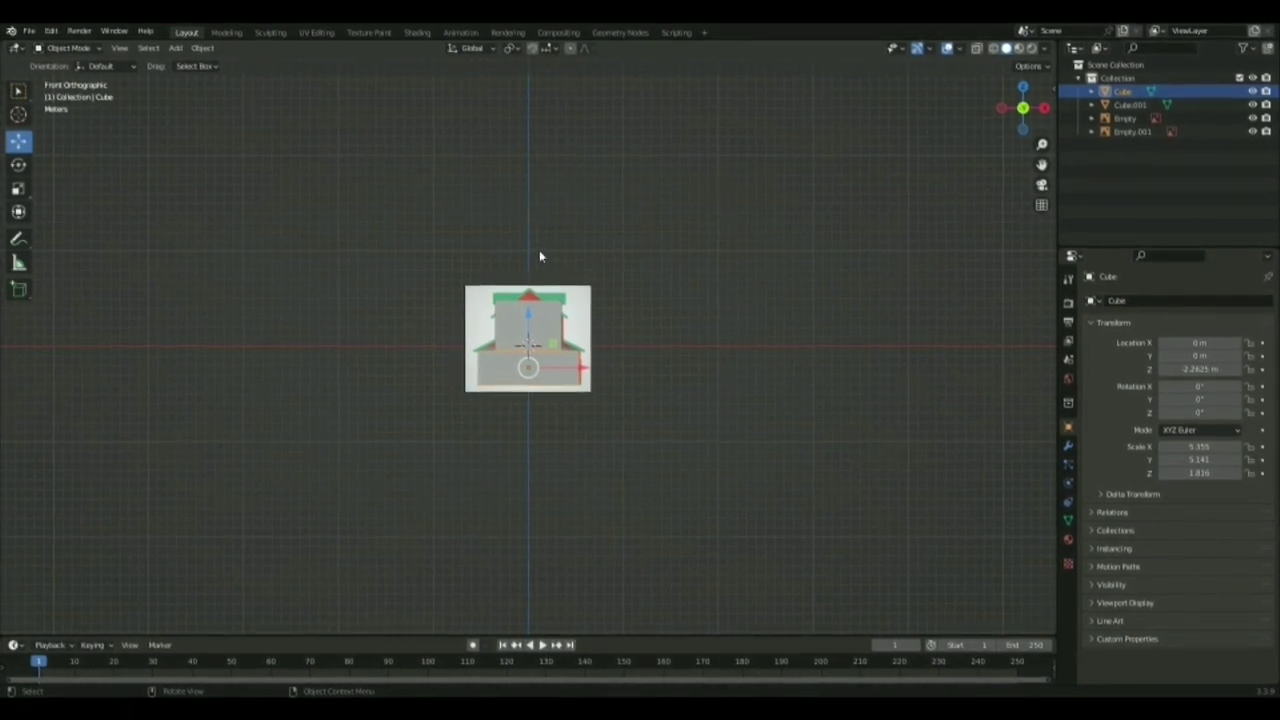
scroll(553, 345, up, 1)
scroll(553, 345, up, 1)
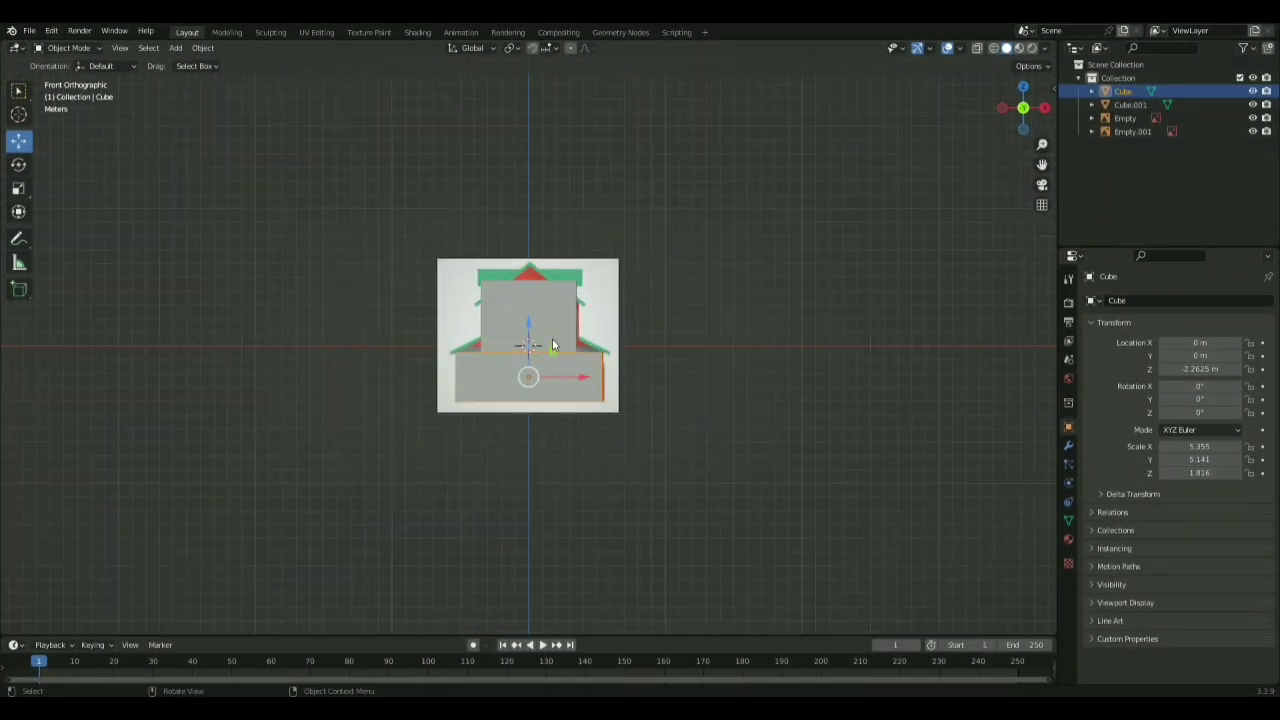
scroll(551, 345, up, 3)
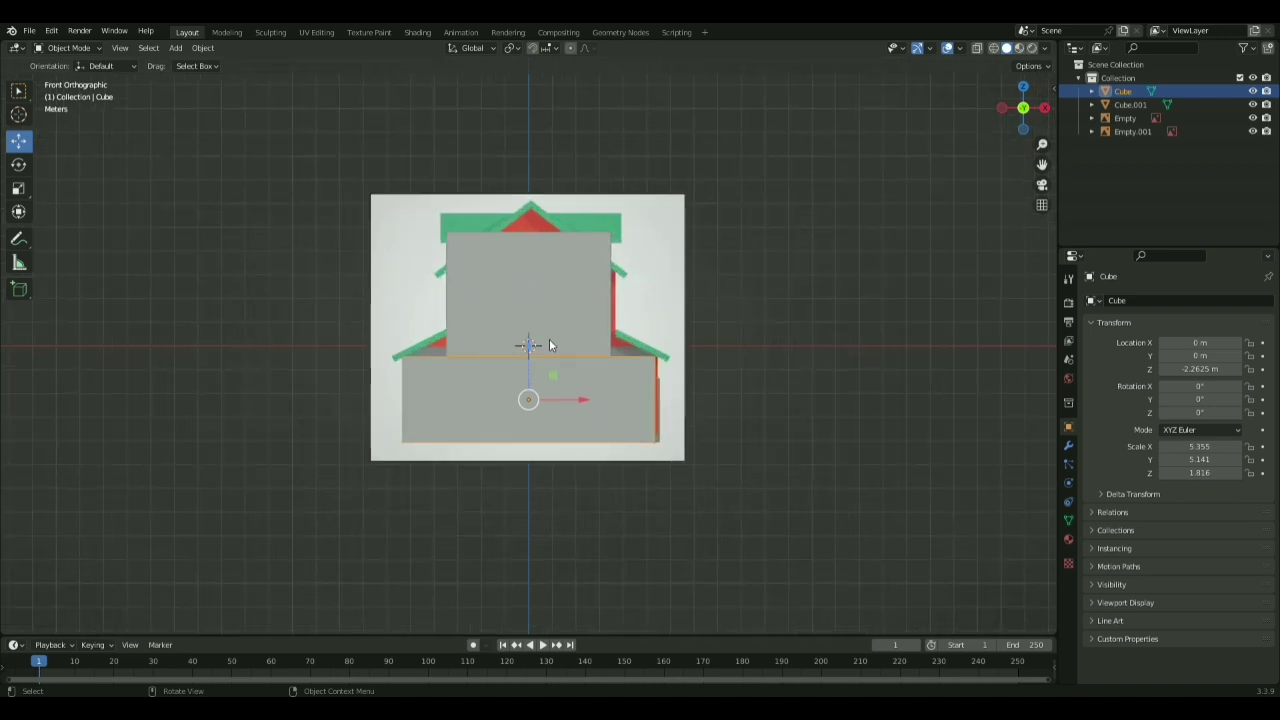
scroll(549, 345, up, 1)
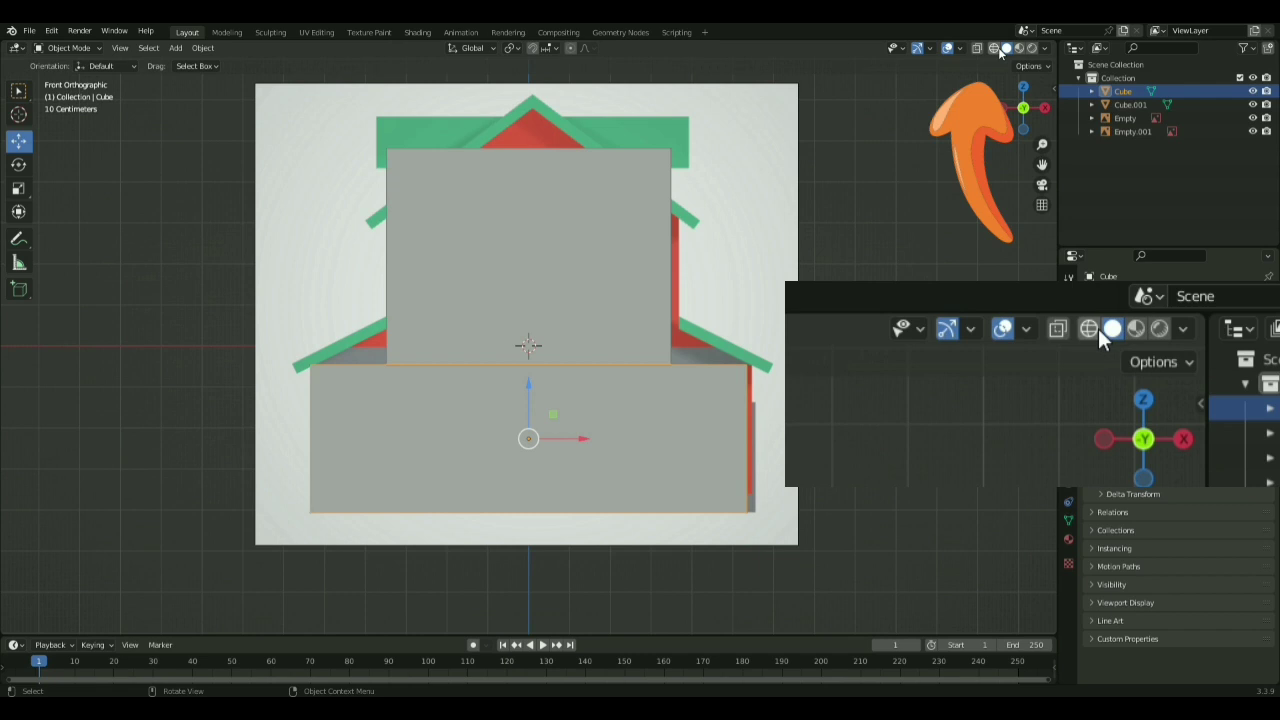
click(994, 70)
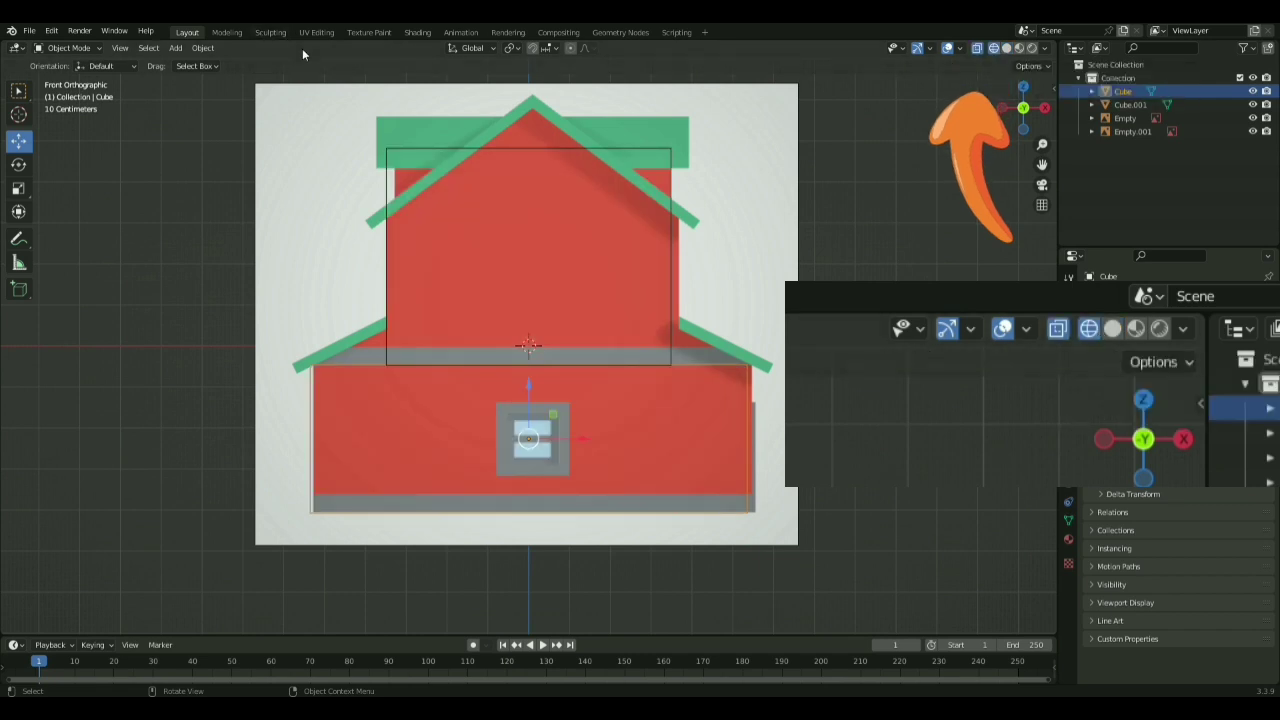
click(68, 48)
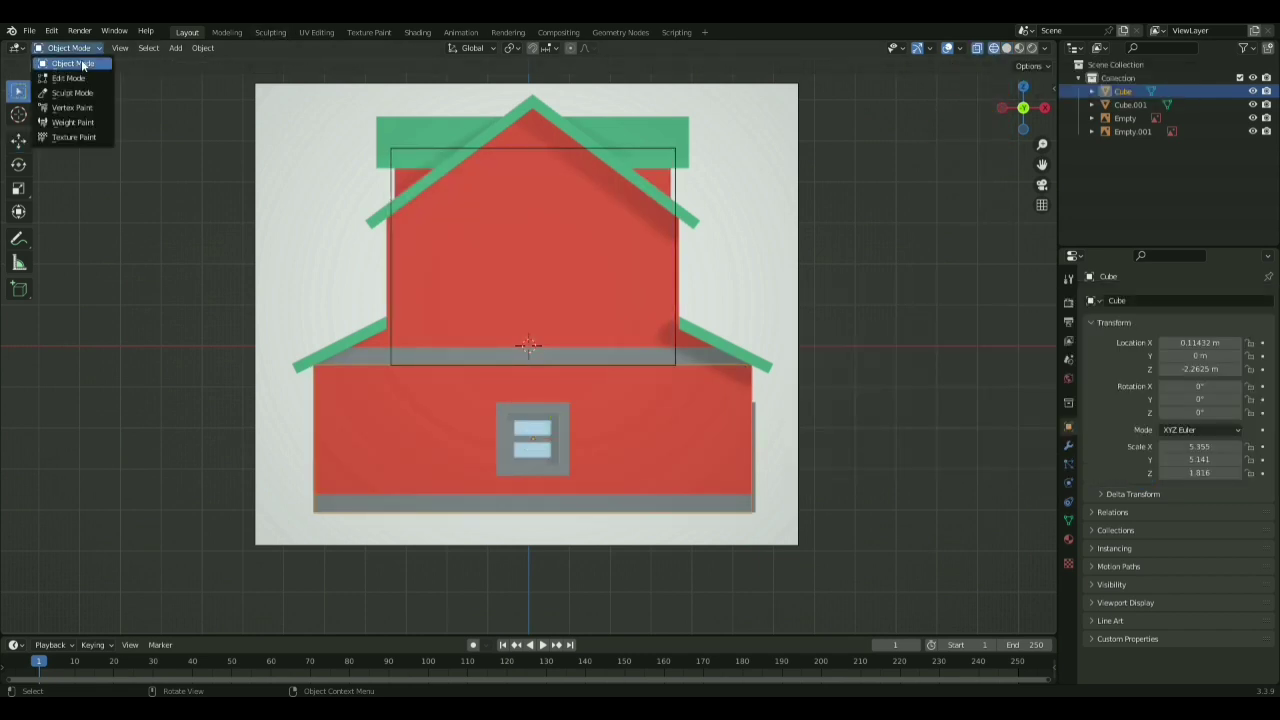
click(81, 77)
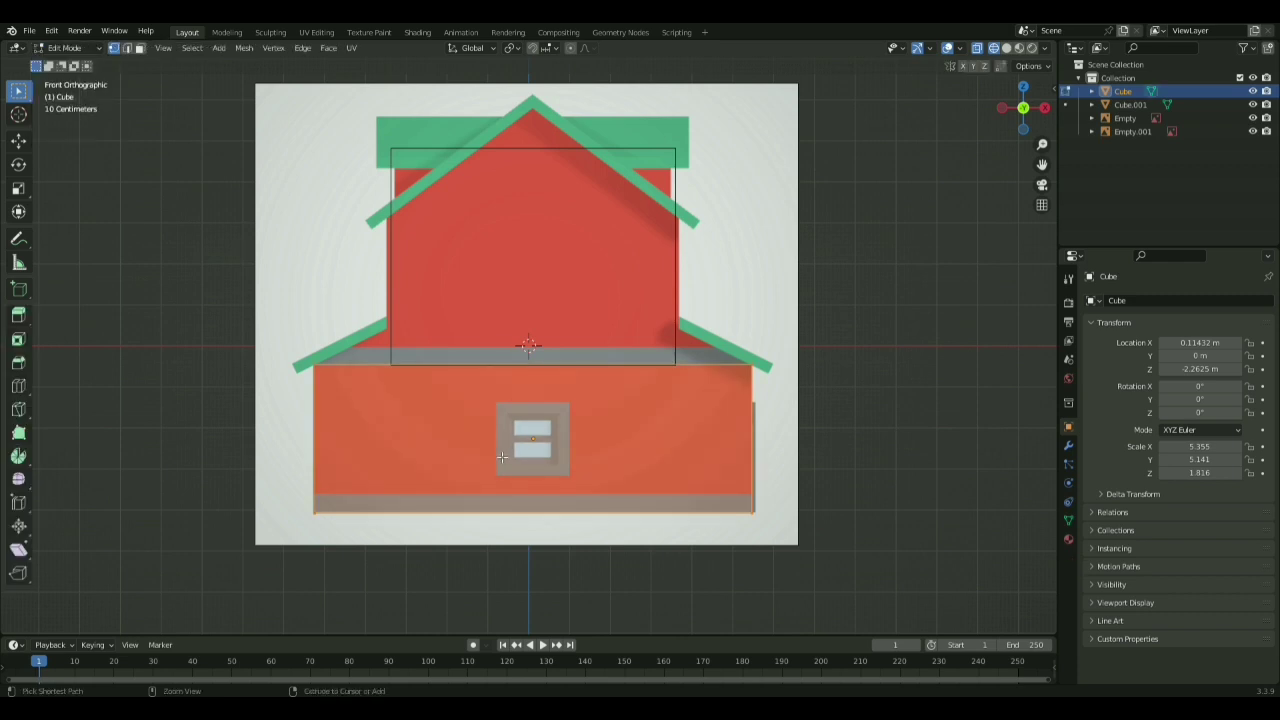
key(ctrl+r)
click(418, 389)
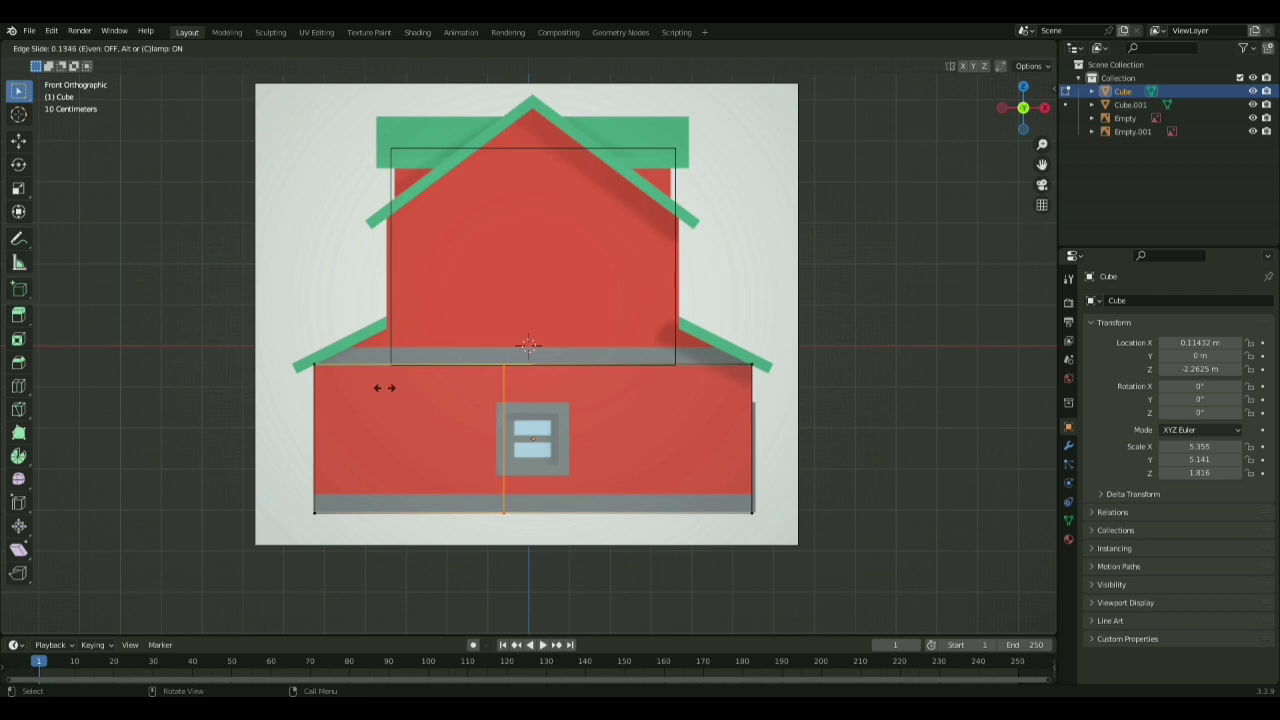
click(389, 390)
key(a)
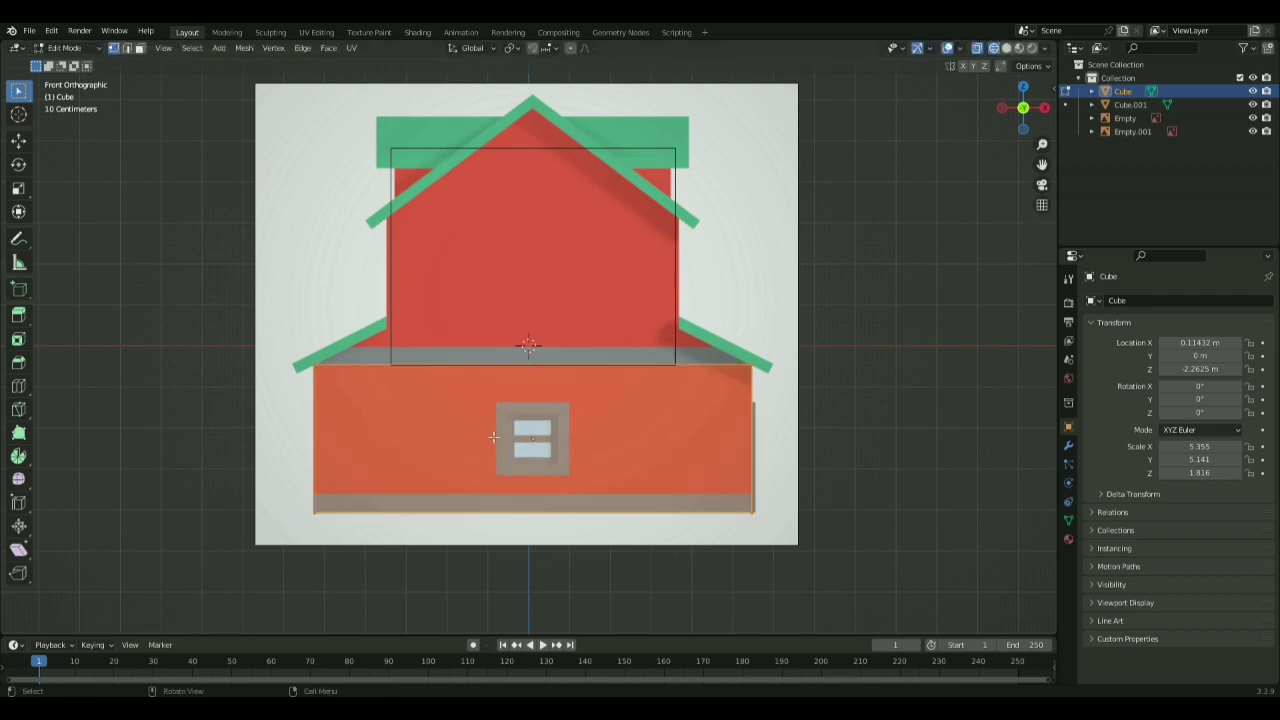
- Add two vertical loop cuts to the lower cube and scale them along X by about 0.5 to the window frame's outer edges
key(ctrl+r)
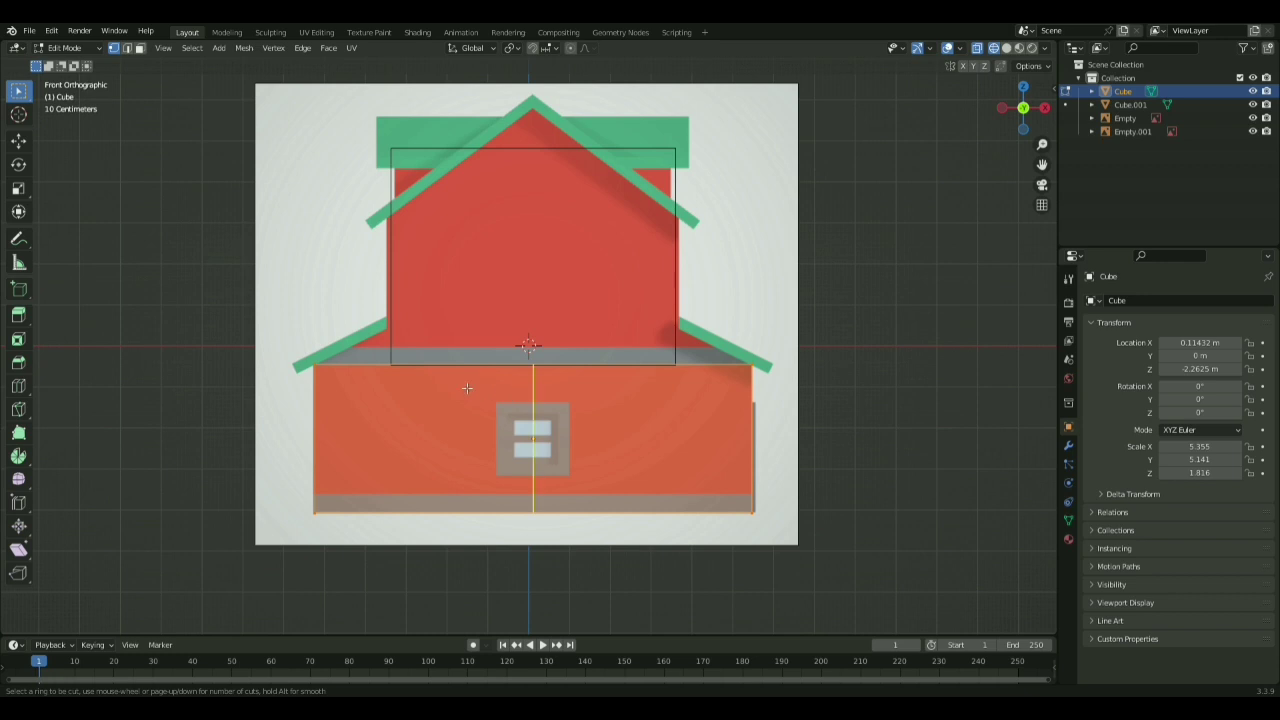
scroll(466, 388, up, 1)
click(469, 388)
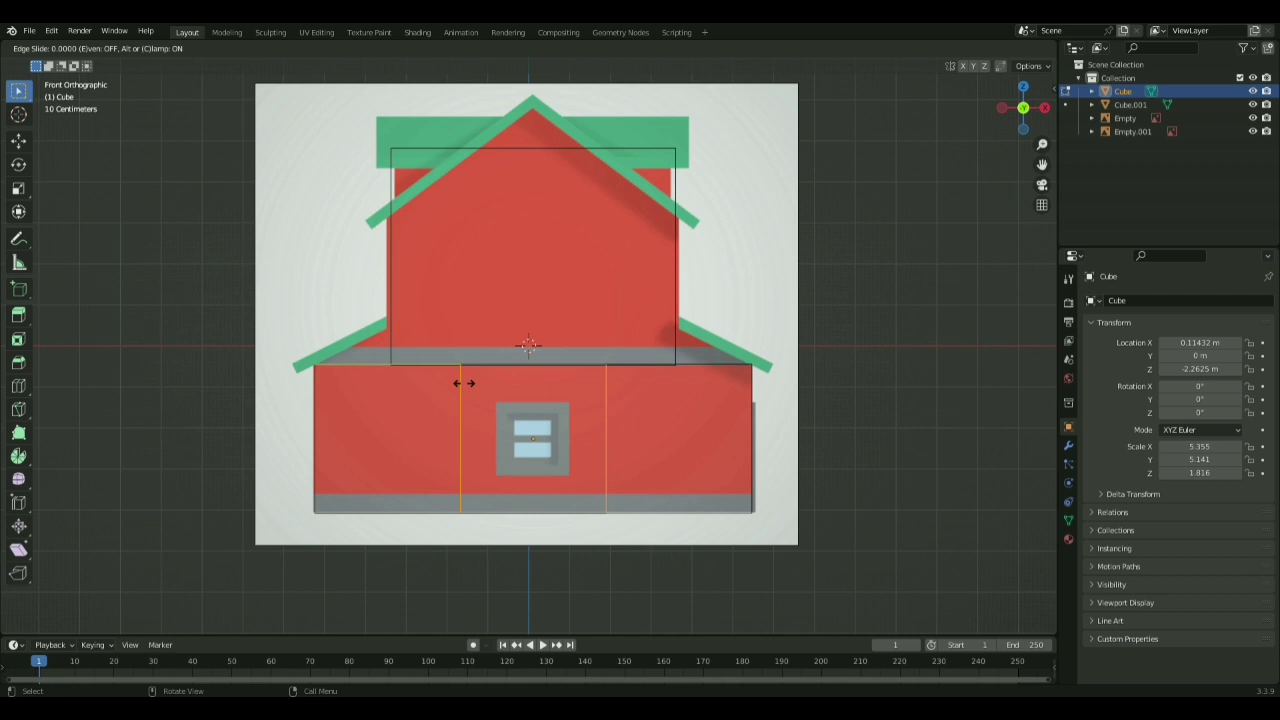
click(469, 388)
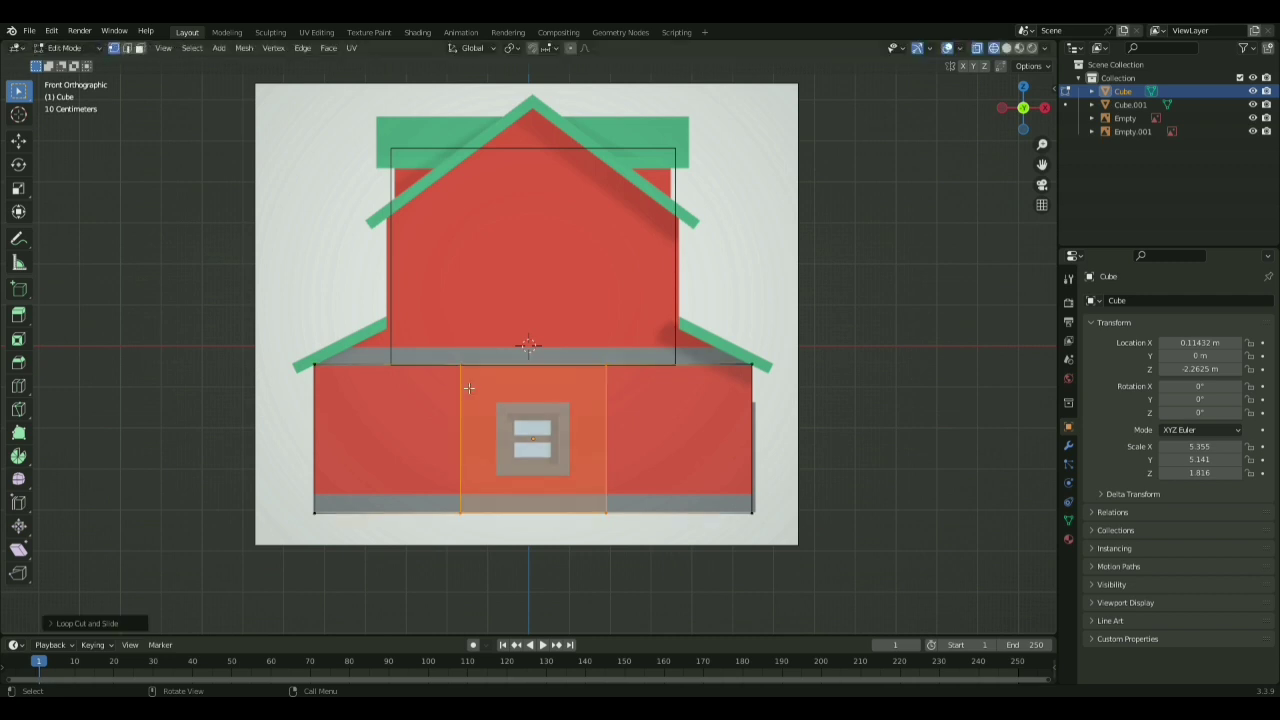
key(s)
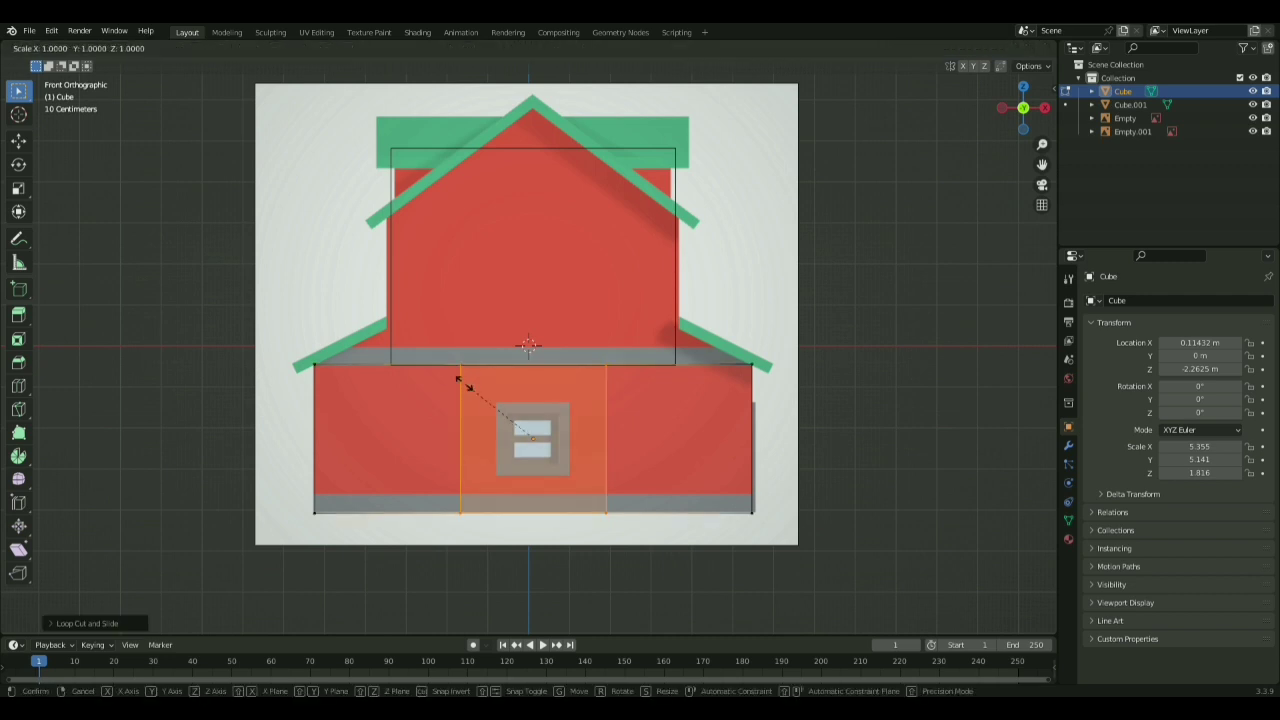
key(x)
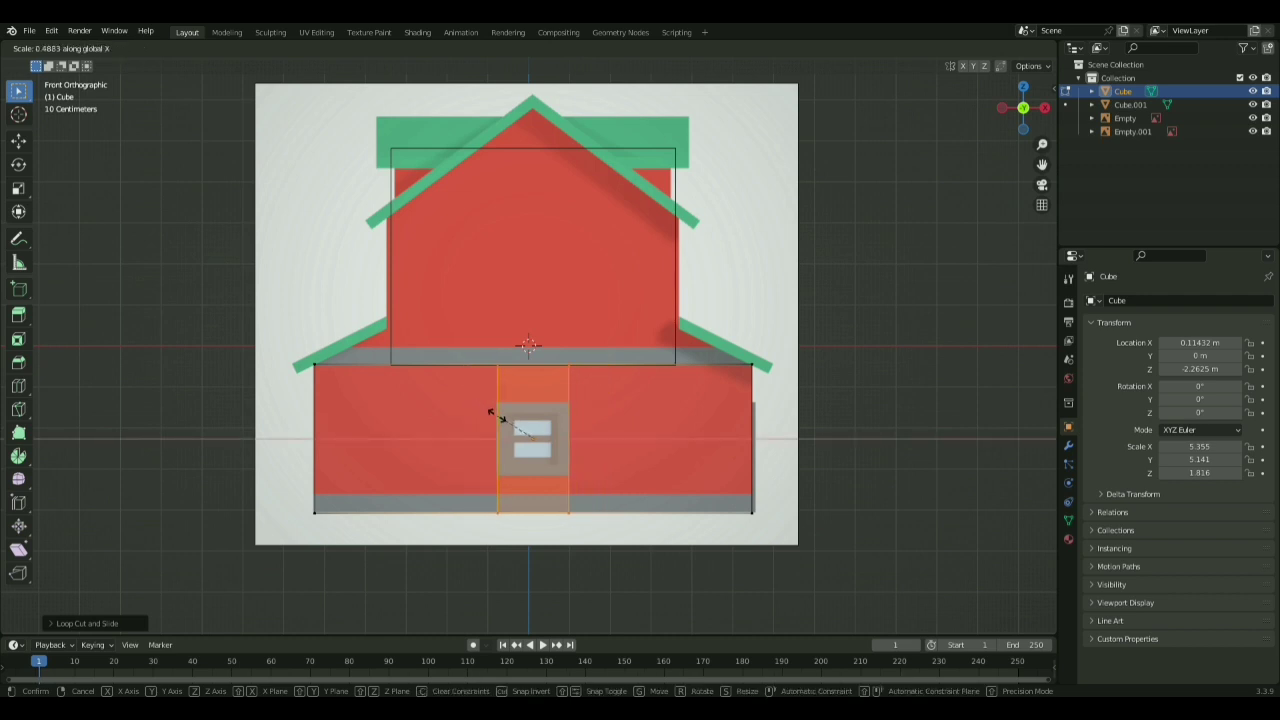
click(500, 418)
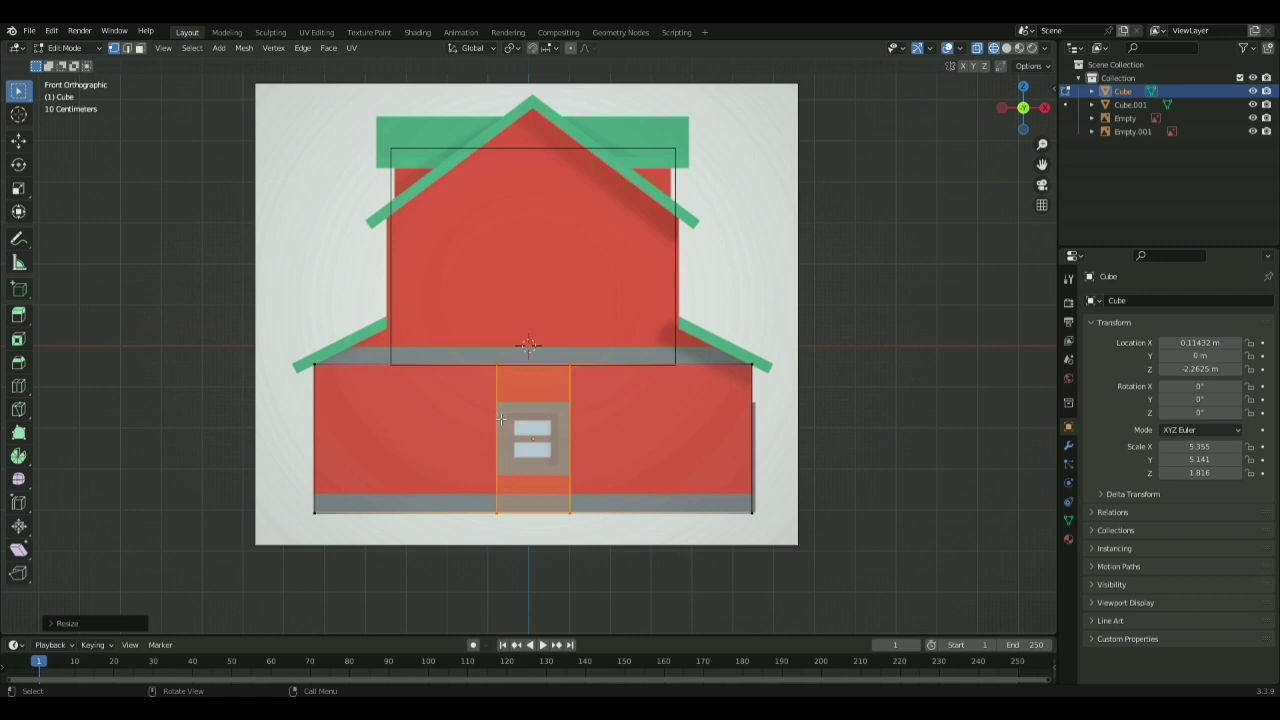
- Add two more vertical loop cuts between the frame lines and scale them along X to the window pane's side edges
key(alt+a)
key(ctrl+r)
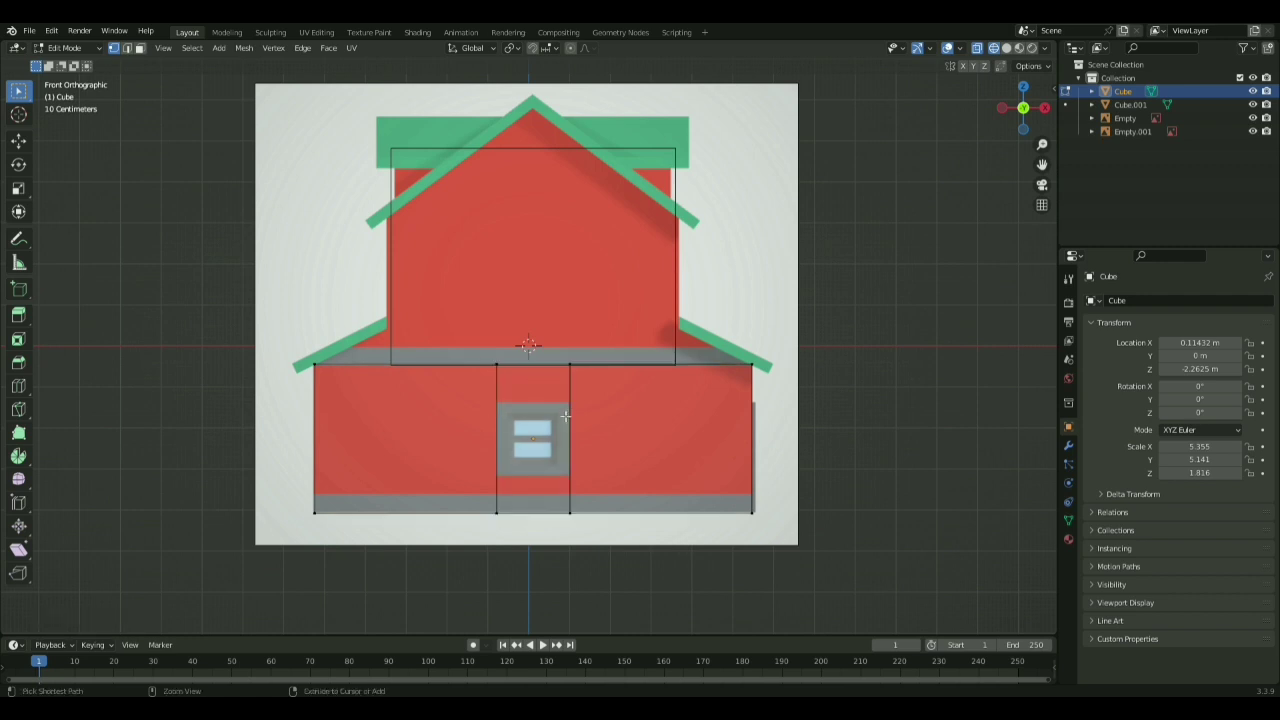
scroll(534, 382, up, 1)
click(534, 382)
right_click(532, 379)
key(s)
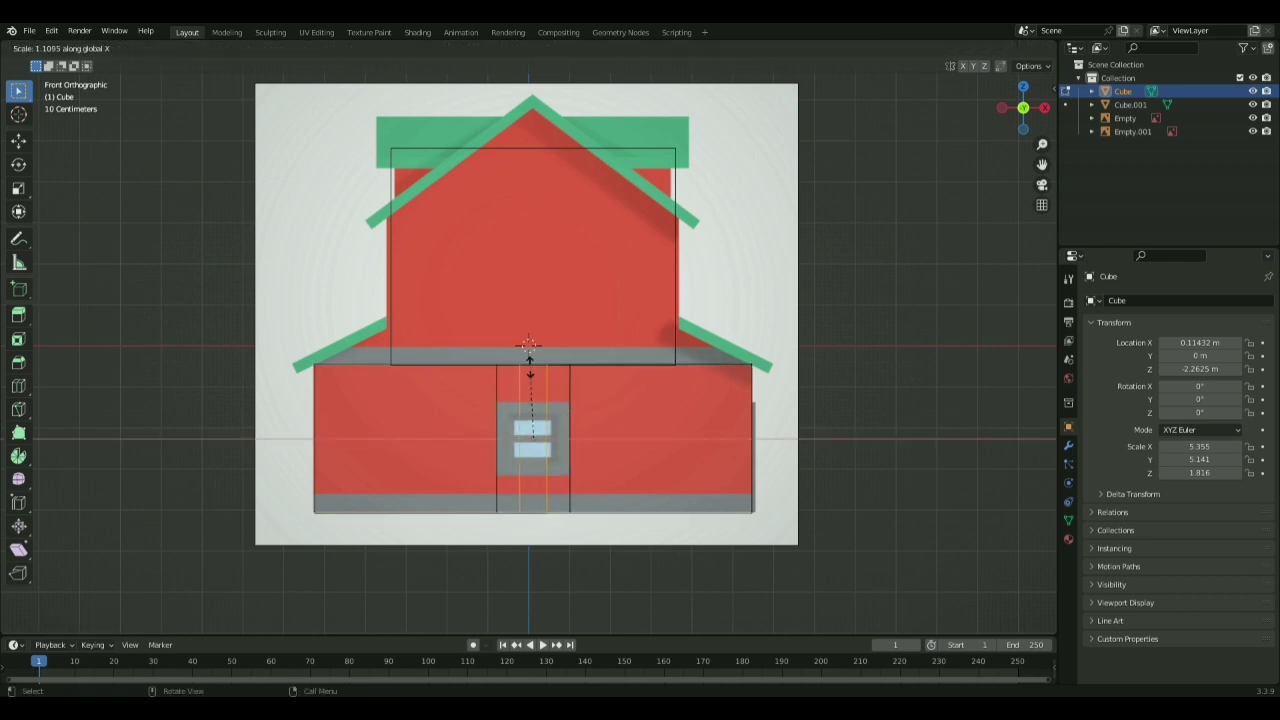
right_click(530, 345)
- Add a horizontal loop cut to the lower cube and slide it by about 0.73 to the upper edge of the grey base strip
key(ctrl+r)
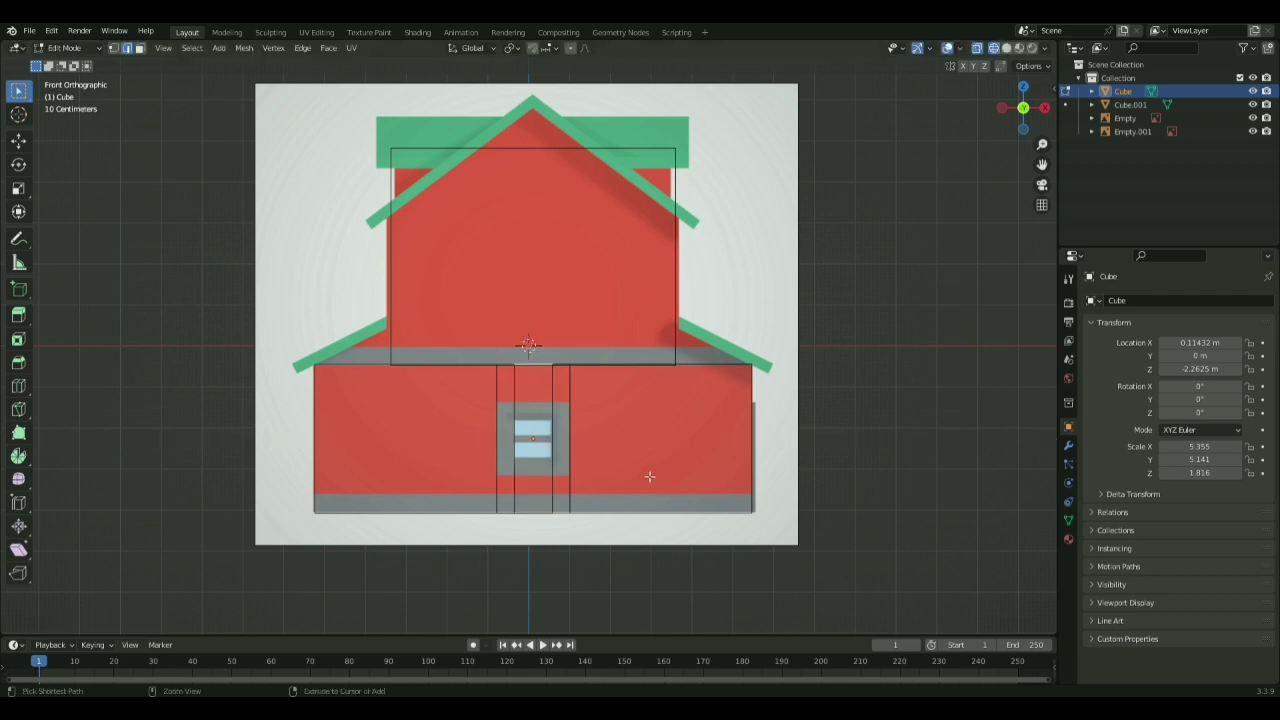
click(520, 420)
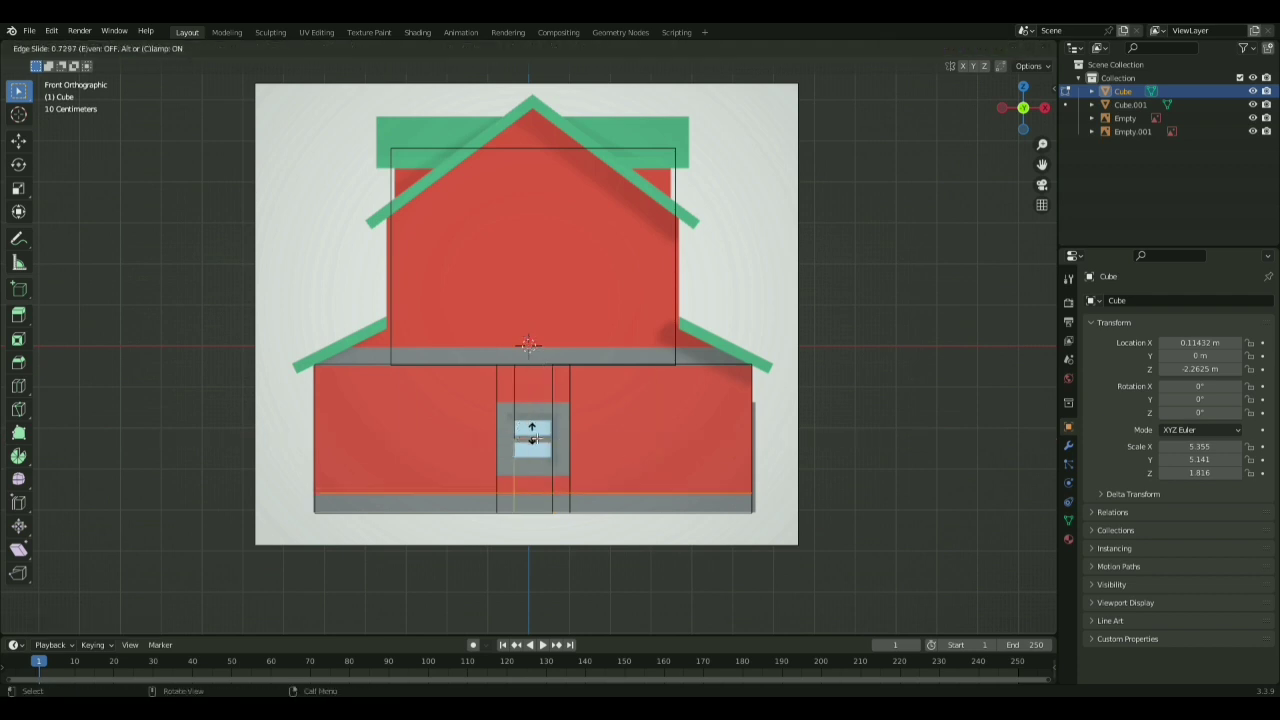
click(536, 438)
click(536, 438)
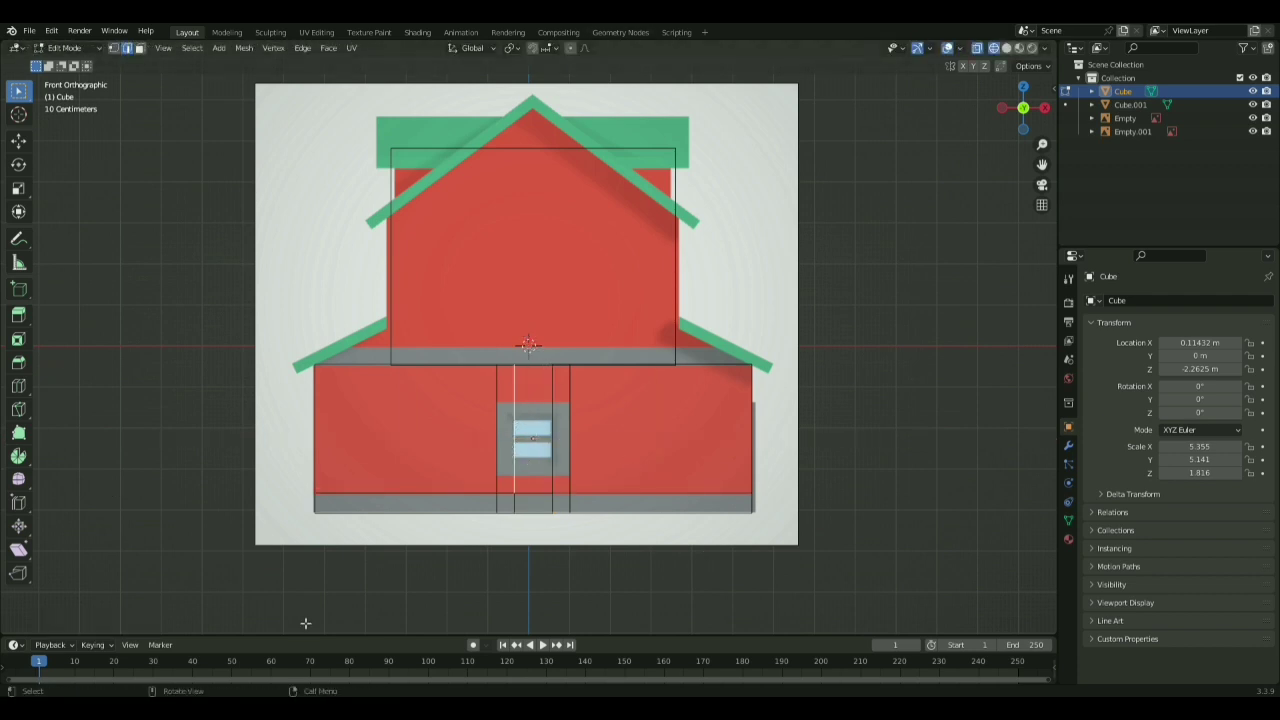
- Add a horizontal loop cut above the base line and slide it by about -0.4 to the upper edge of the window frame
key(ctrl+r)
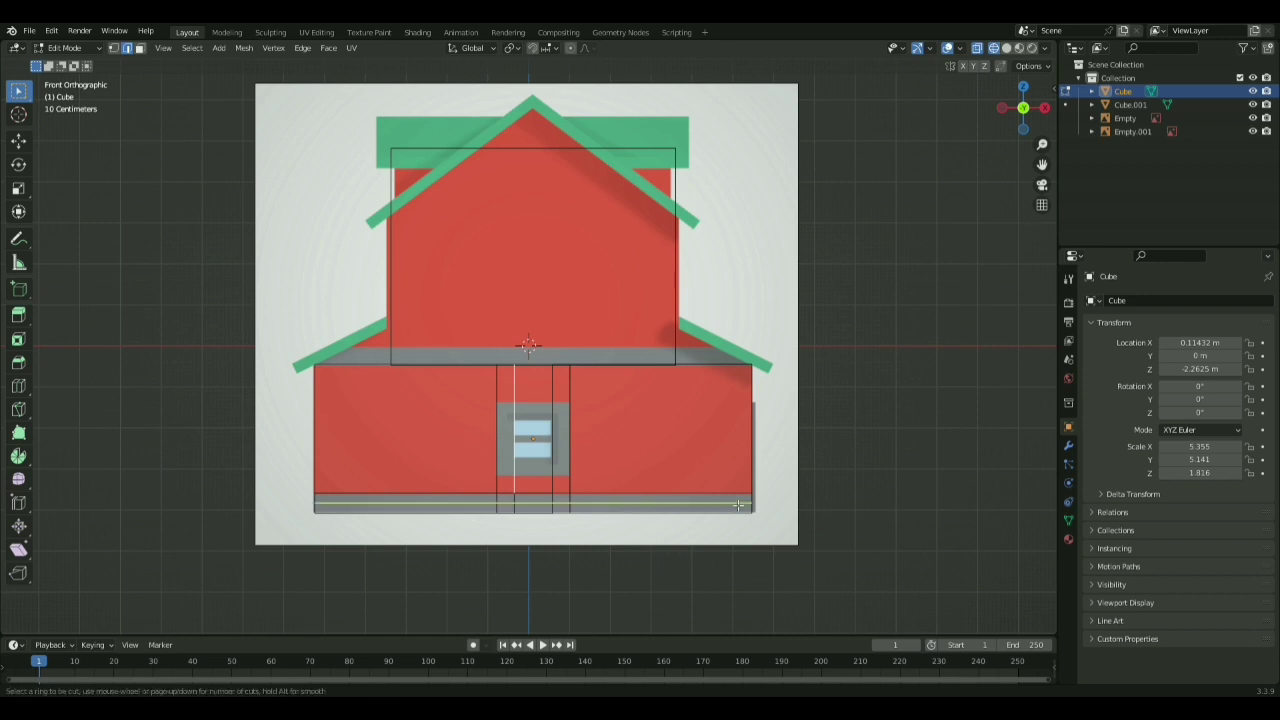
click(596, 434)
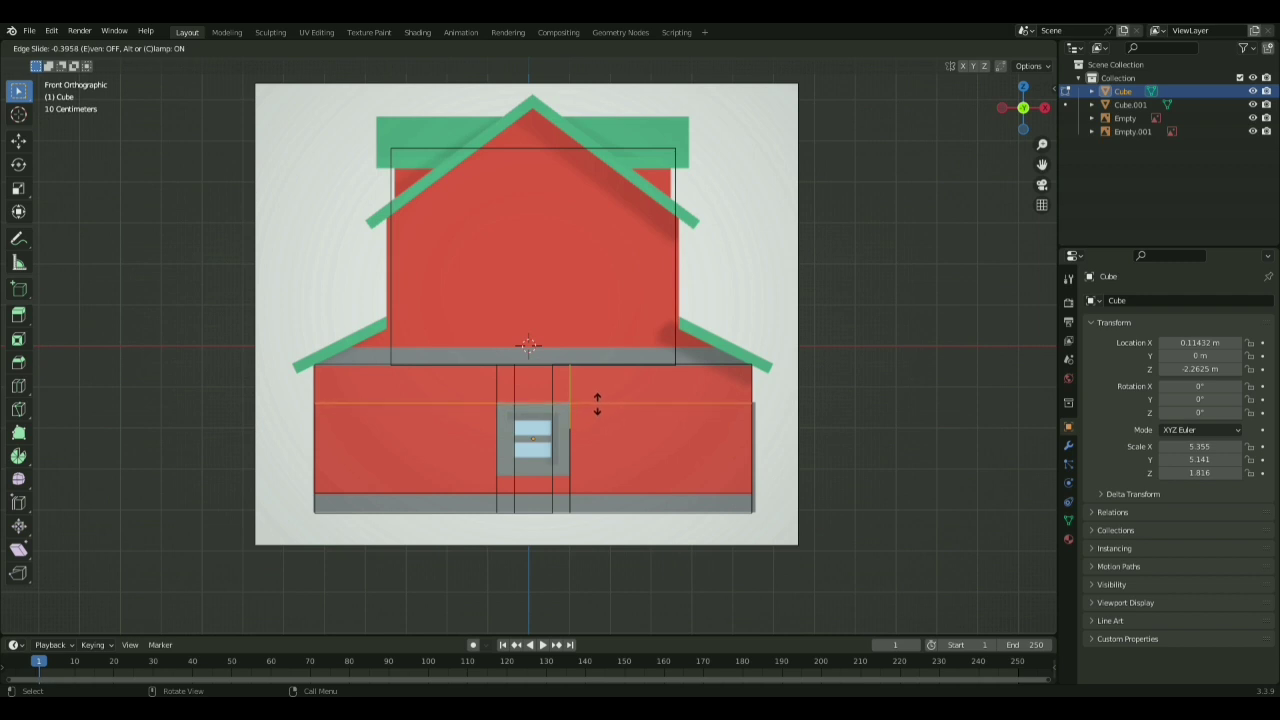
click(597, 403)
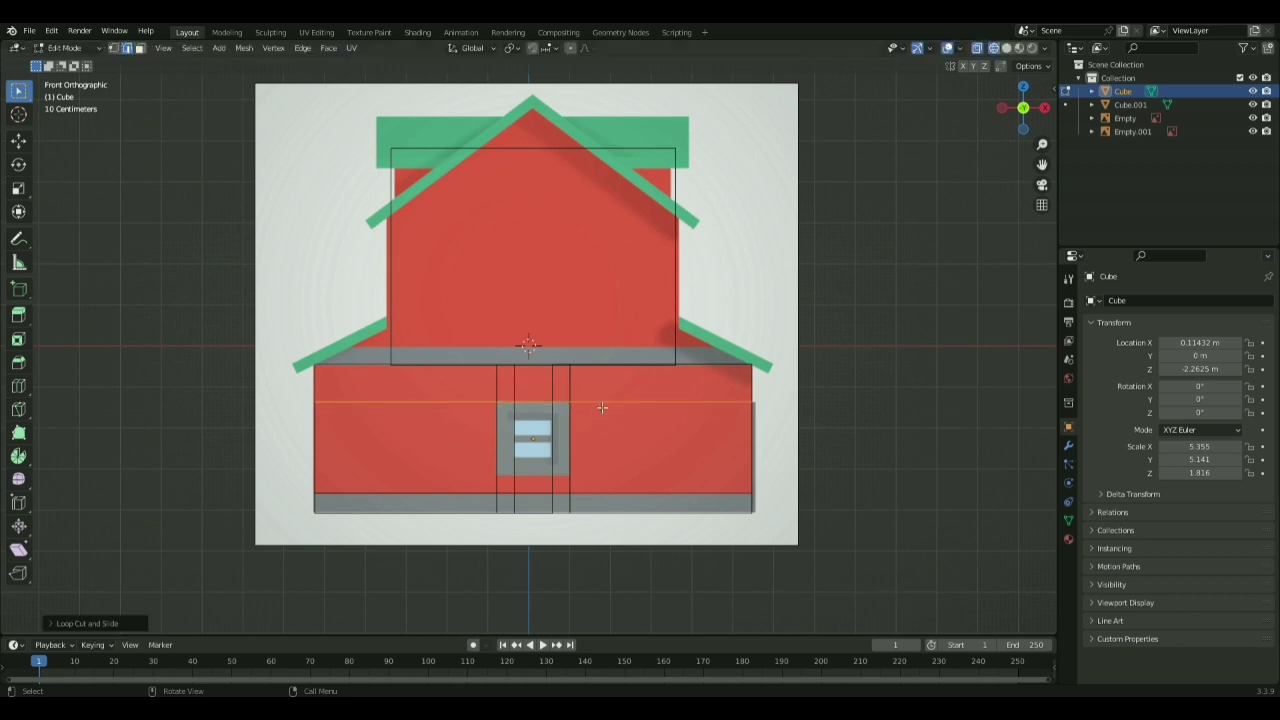
click(600, 408)
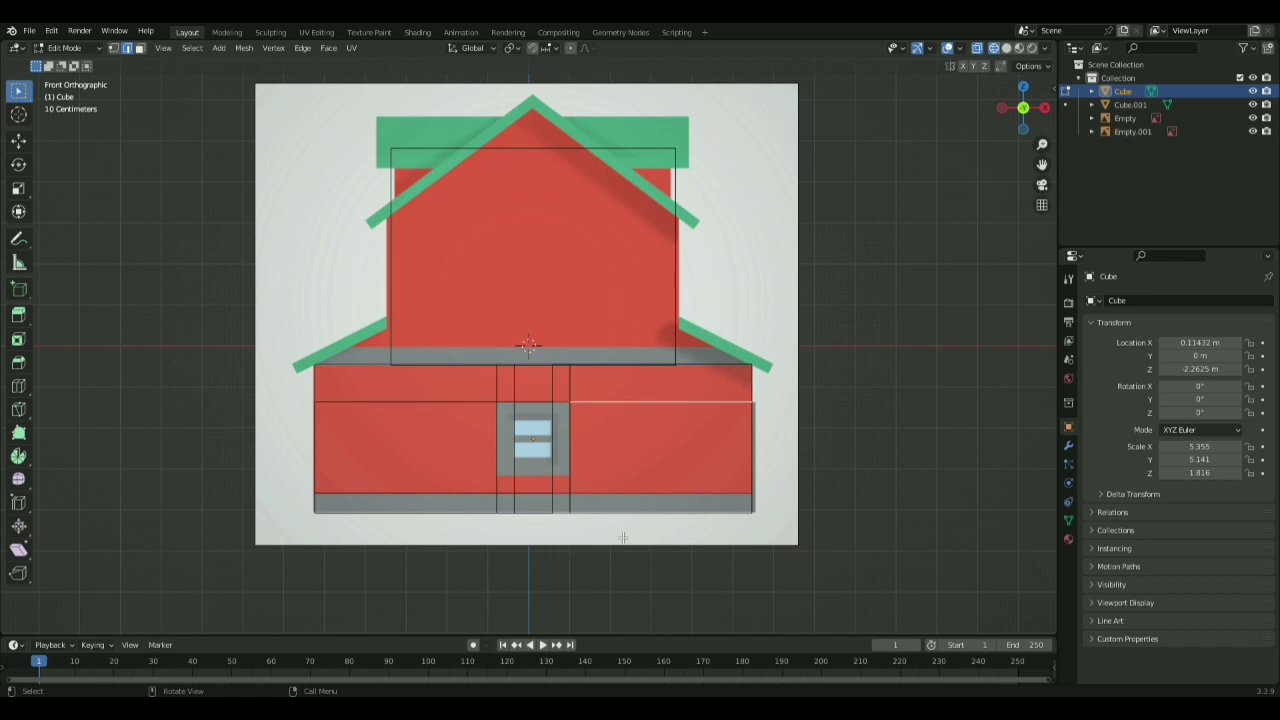
- Add horizontal loop cuts to the lower cube at the window panes' upper and lower edges and the frame's lower edge
key(ctrl+r)
click(586, 444)
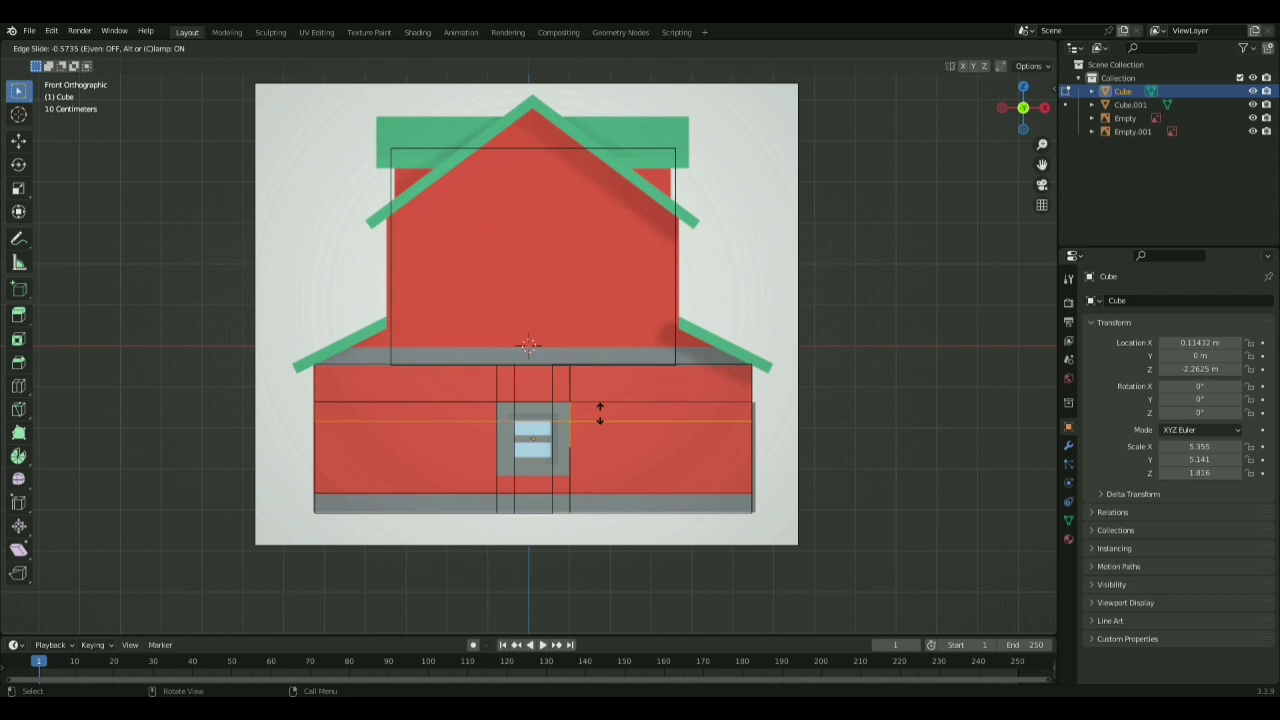
click(604, 416)
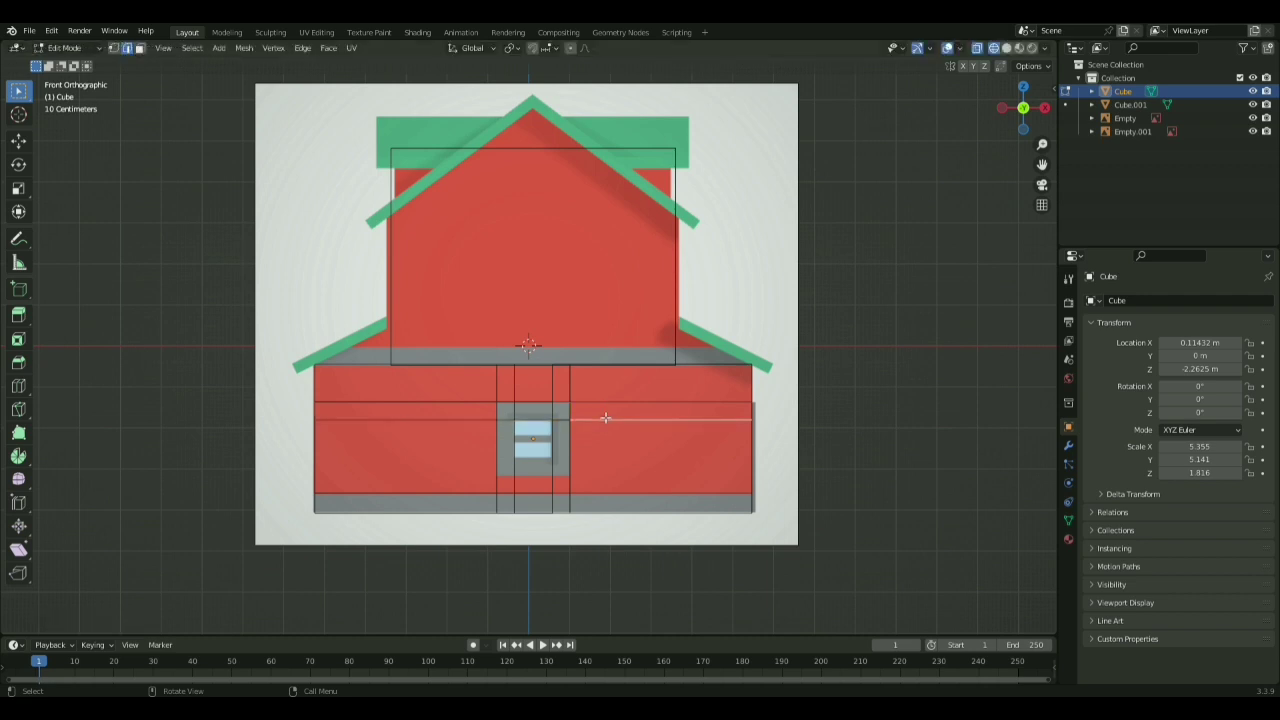
key(ctrl+r)
click(567, 462)
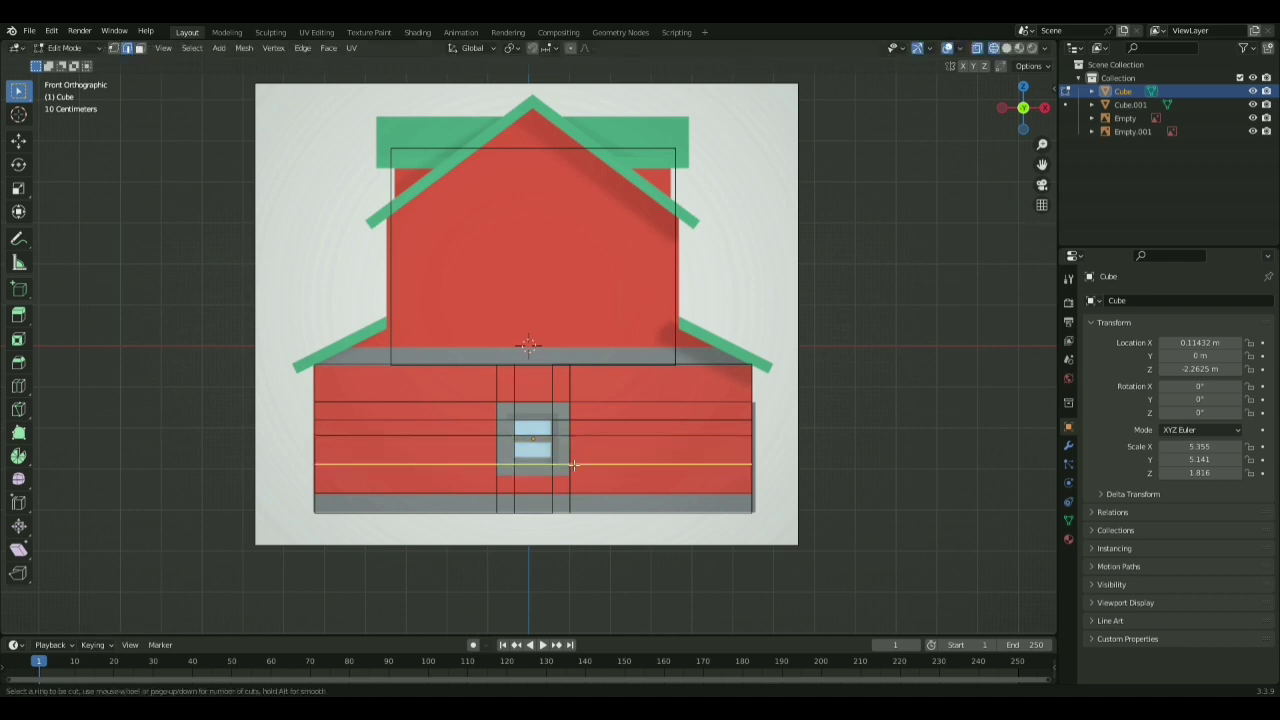
click(585, 445)
- In the right view, add vertical loop cuts to the lower cube at the left window's frame and pane side edges
drag(1028, 108, 1043, 115)
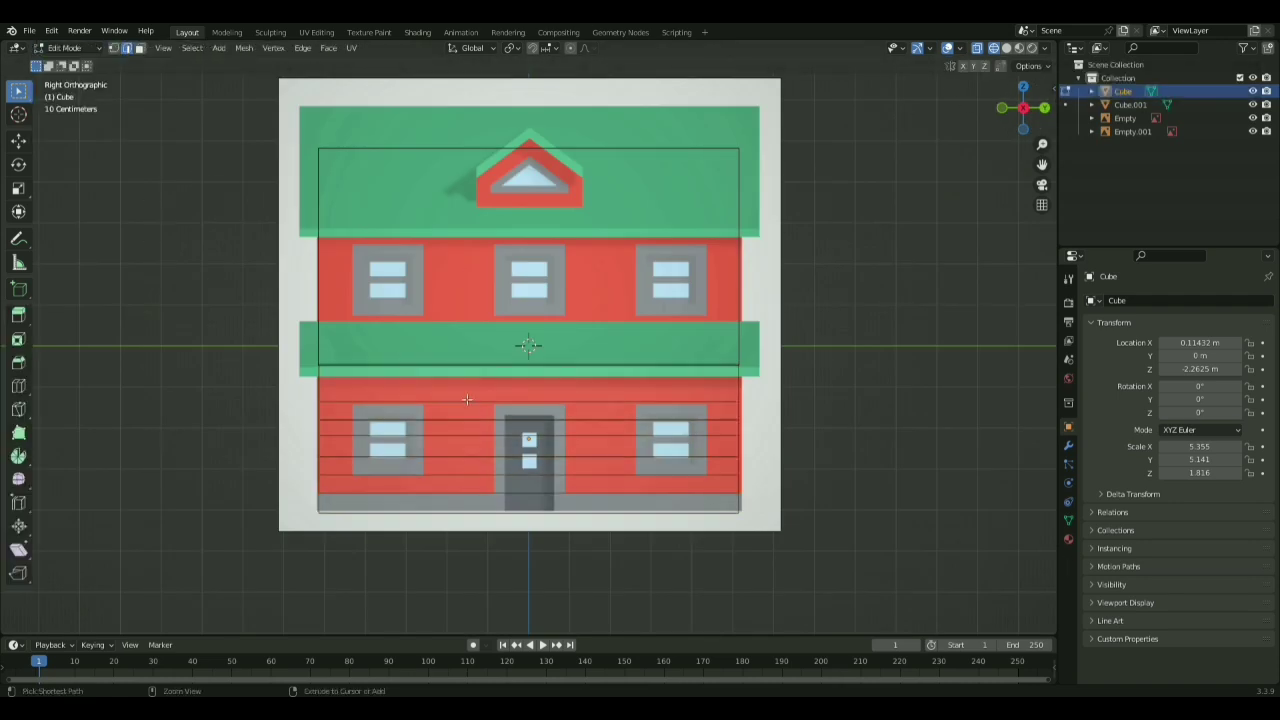
key(ctrl+r)
click(302, 440)
click(313, 467)
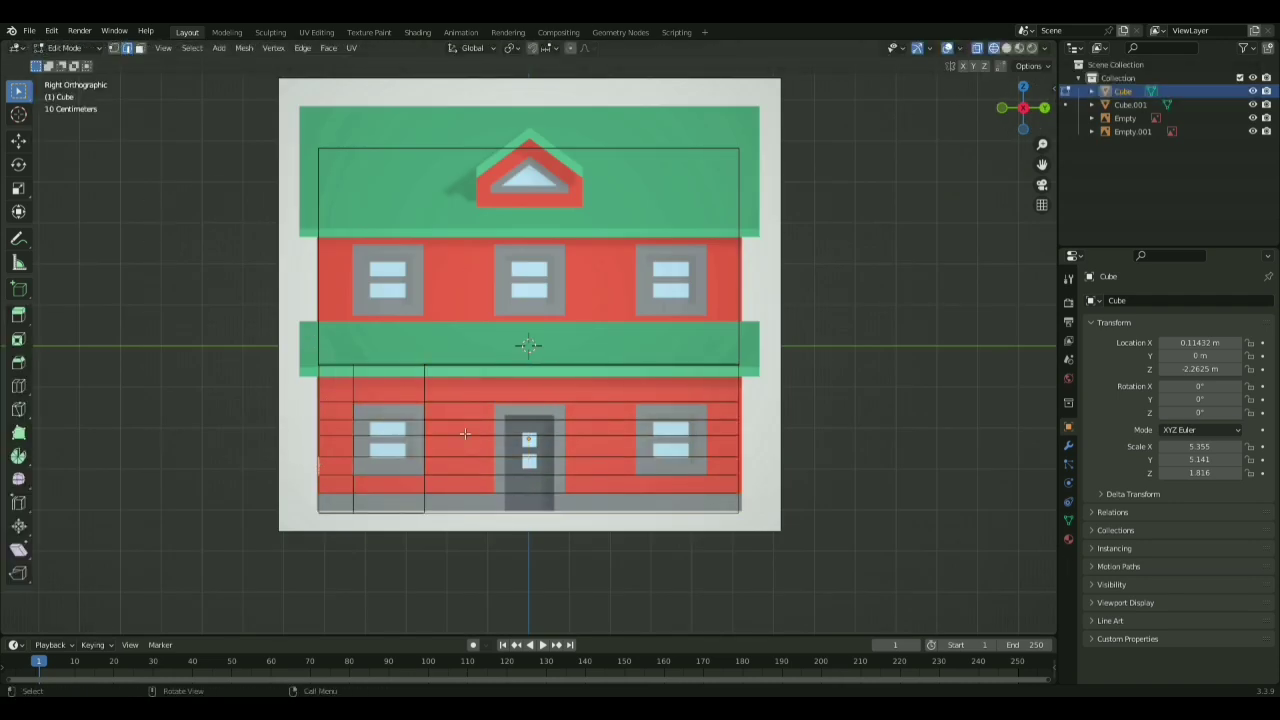
key(ctrl+r)
click(365, 431)
click(354, 438)
- Add two vertical loop cuts to the lower cube's middle section and scale them along Y to the door frame's outer edges
key(ctrl+r)
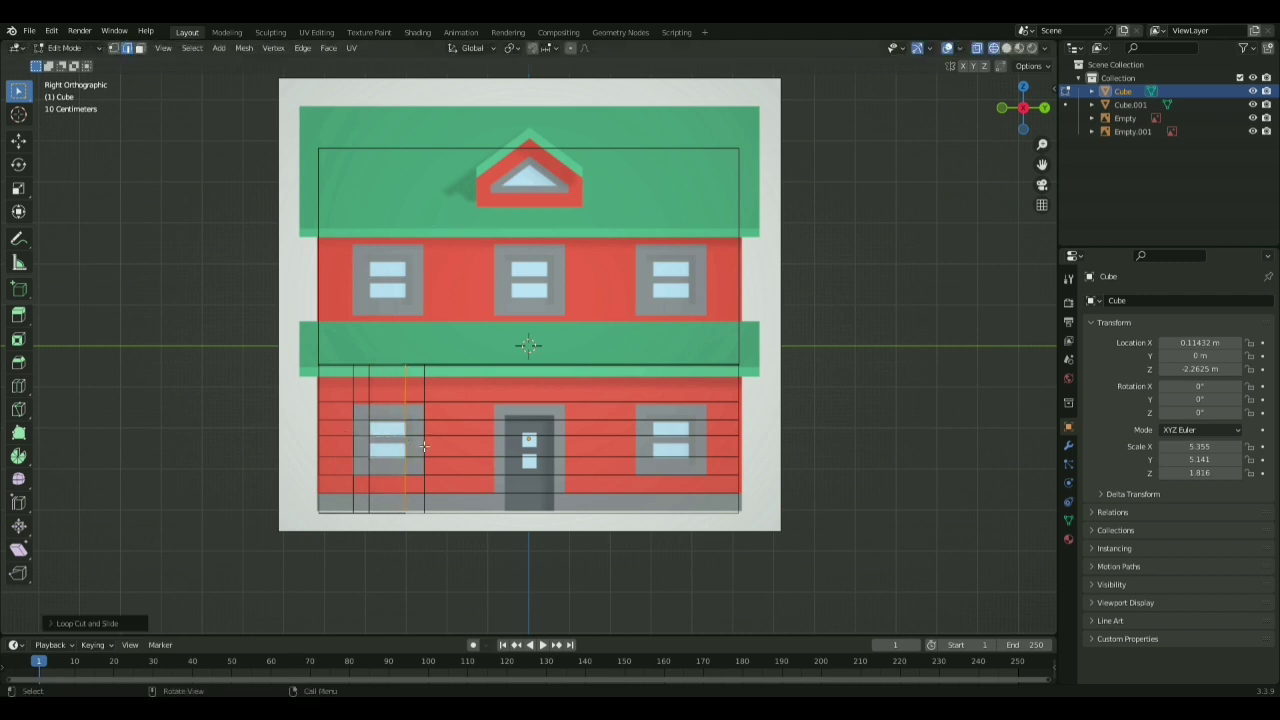
click(520, 463)
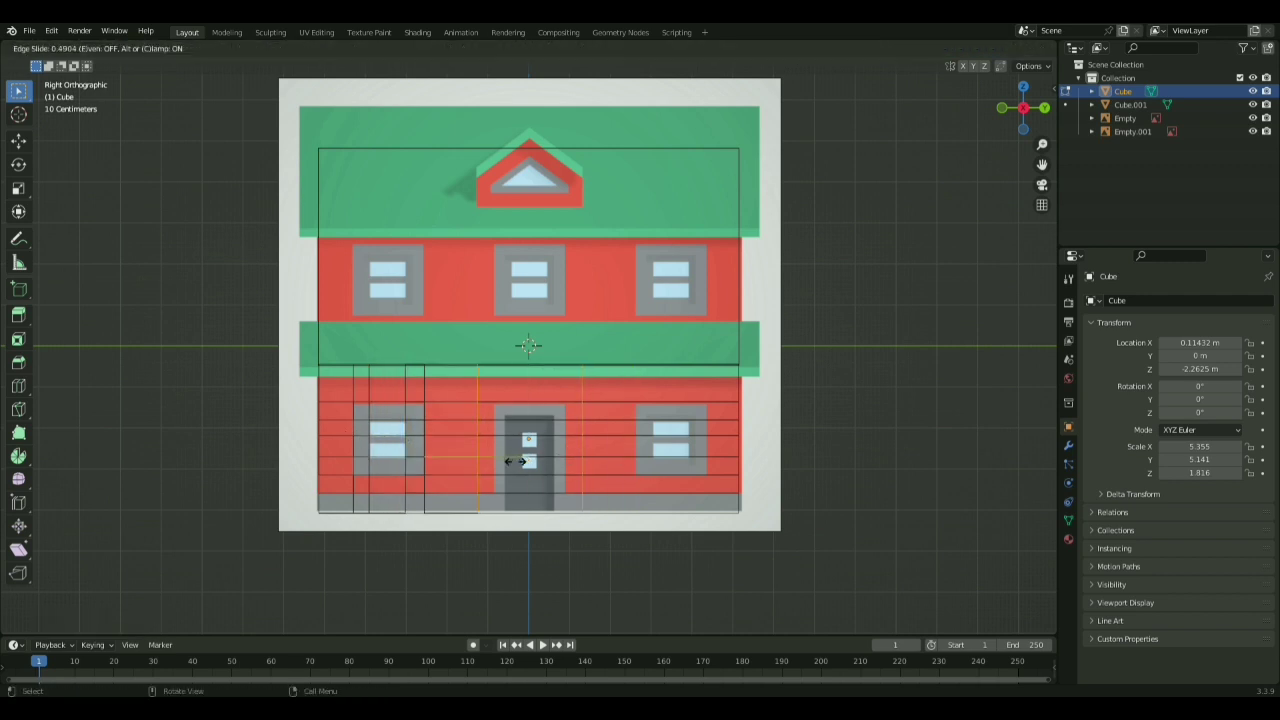
click(516, 461)
key(s)
key(y)
click(531, 454)
- Add two more vertical loop cuts inside the door frame lines and scale them along Y to the door's side edges
key(ctrl+r)
scroll(537, 436, up, 1)
click(537, 432)
click(537, 432)
key(s)
key(y)
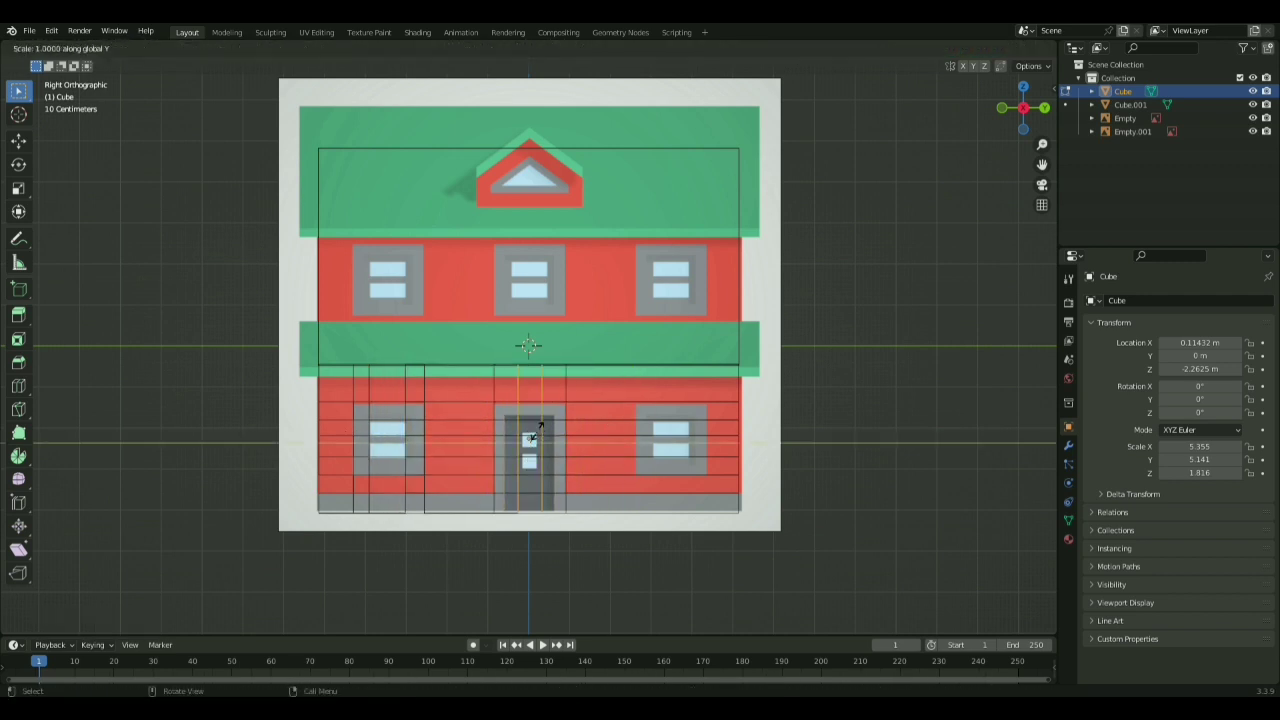
click(537, 432)
- Add two vertical loop cuts at the lower right window's frame edges and two more scaled along Y to its pane edges
key(ctrl+r)
click(655, 431)
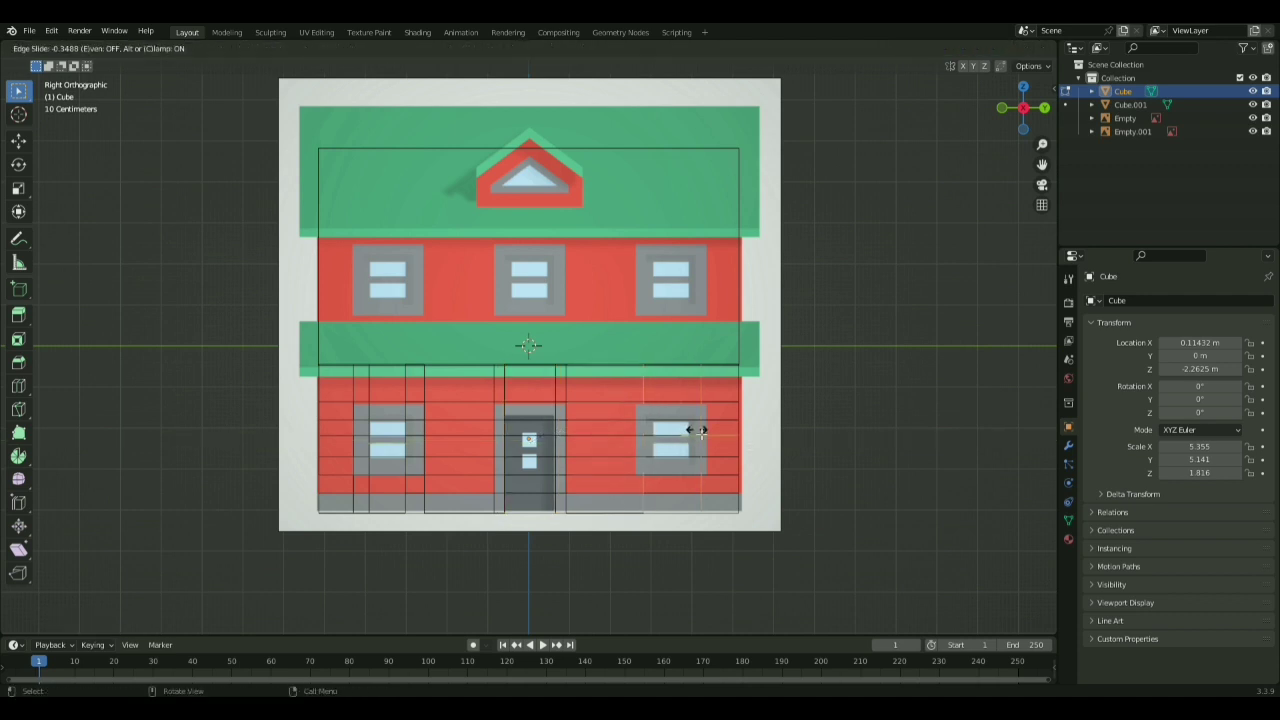
click(708, 429)
key(ctrl+r)
scroll(690, 436, up, 1)
click(687, 436)
click(687, 436)
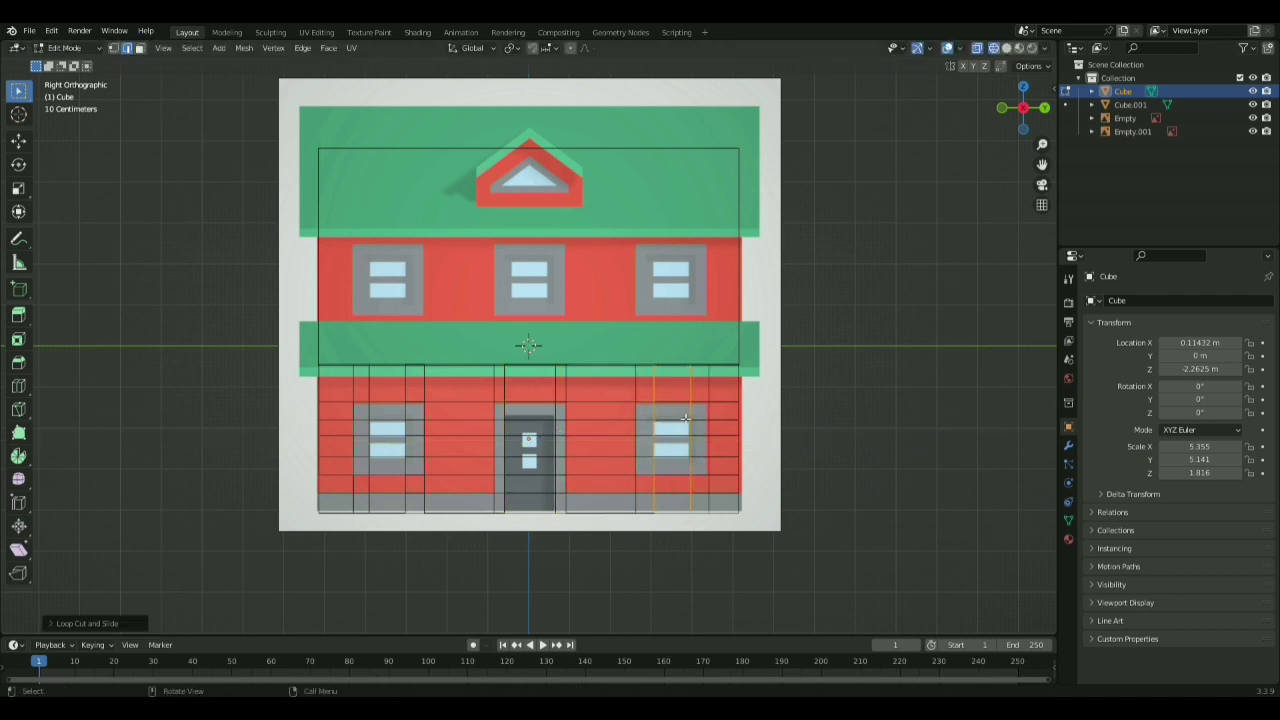
key(s)
key(y)
click(791, 466)
- Add two vertical loop cuts within the door along the side edges of its small glass panes
scroll(791, 466, up, 3)
key(ctrl+r)
scroll(530, 472, up, 1)
click(530, 470)
click(530, 470)
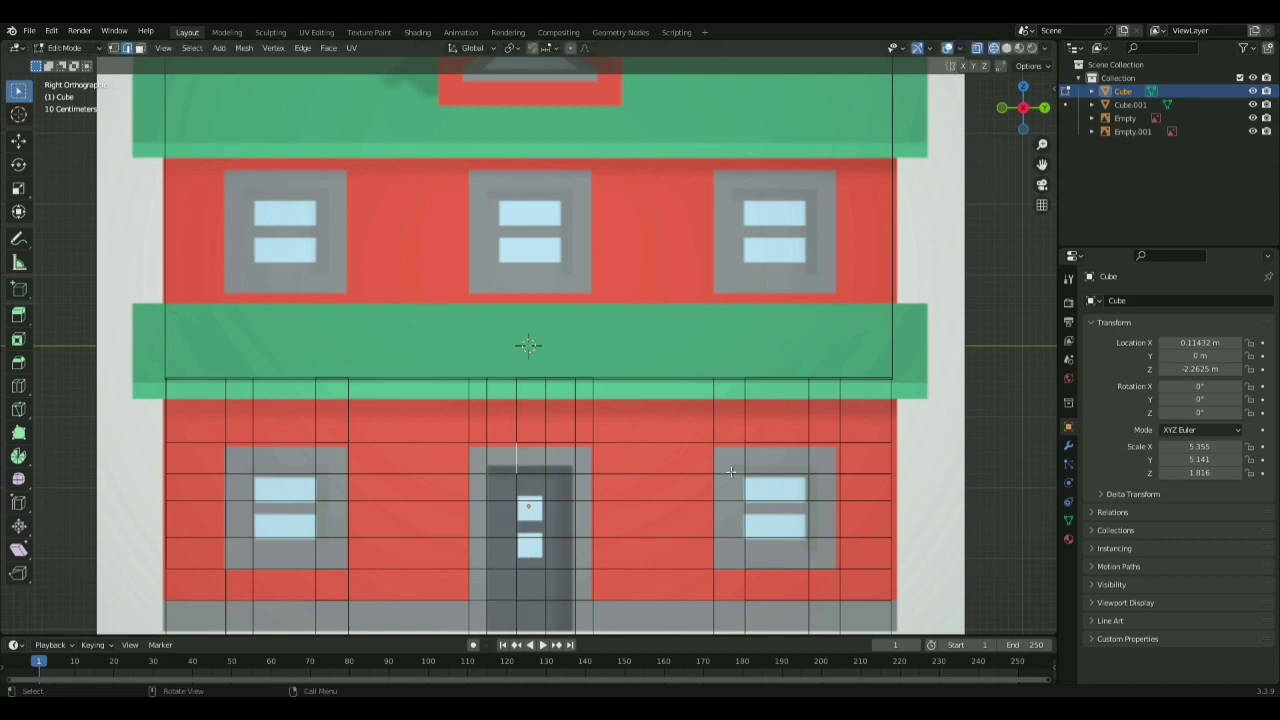
- Check the lower cube's loop cuts against the reference images from the front and back views
scroll(731, 472, down, 2)
click(1002, 108)
click(1044, 108)
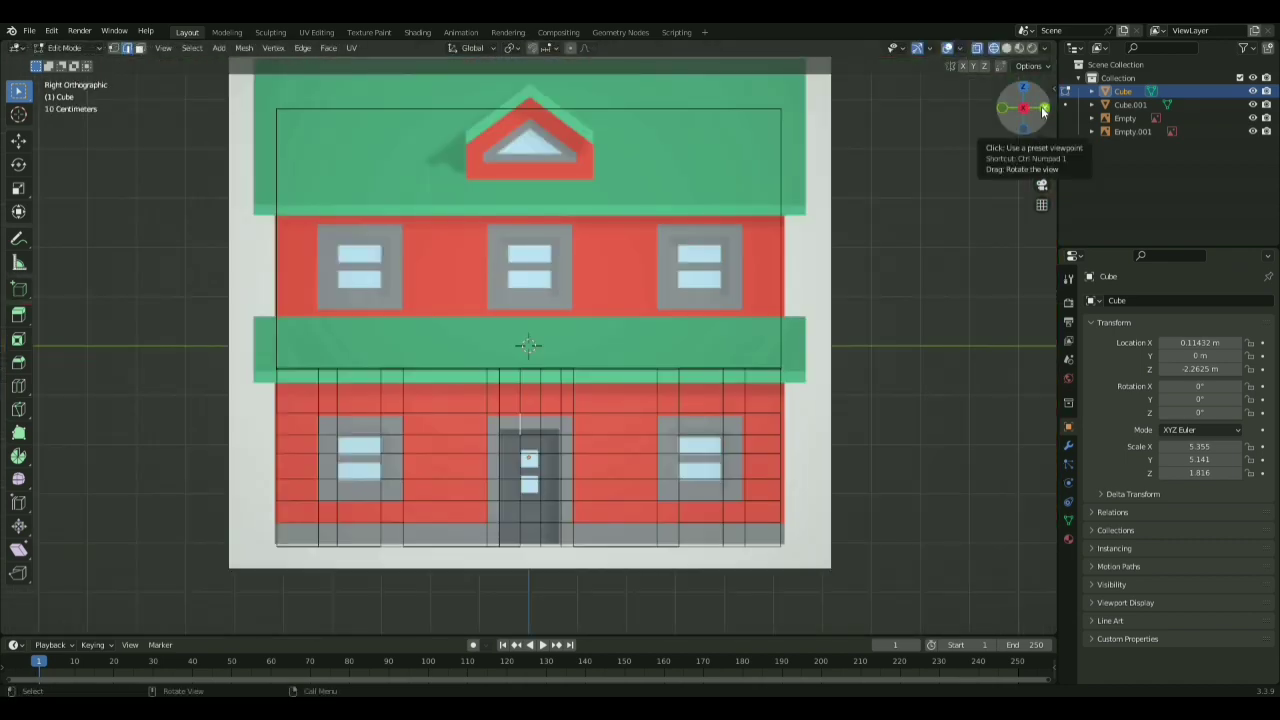
middle_drag(475, 467, 860, 235)
click(1030, 110)
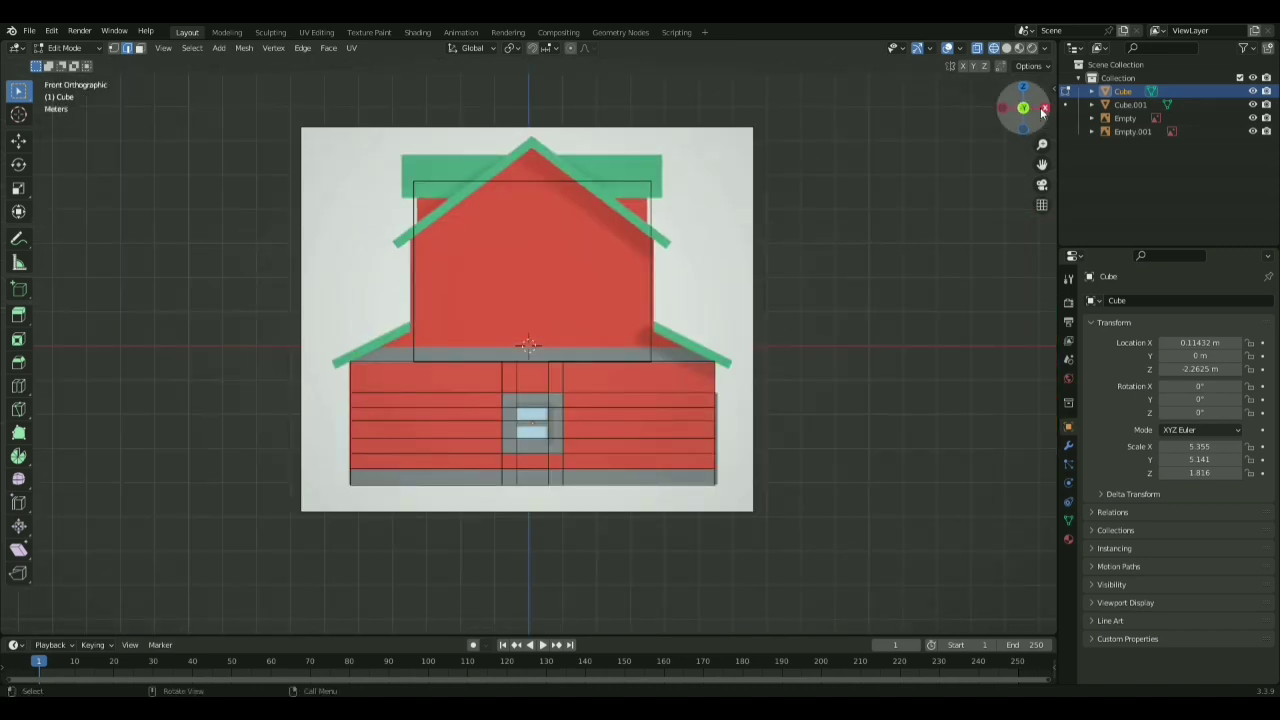
click(1043, 110)
click(1043, 108)
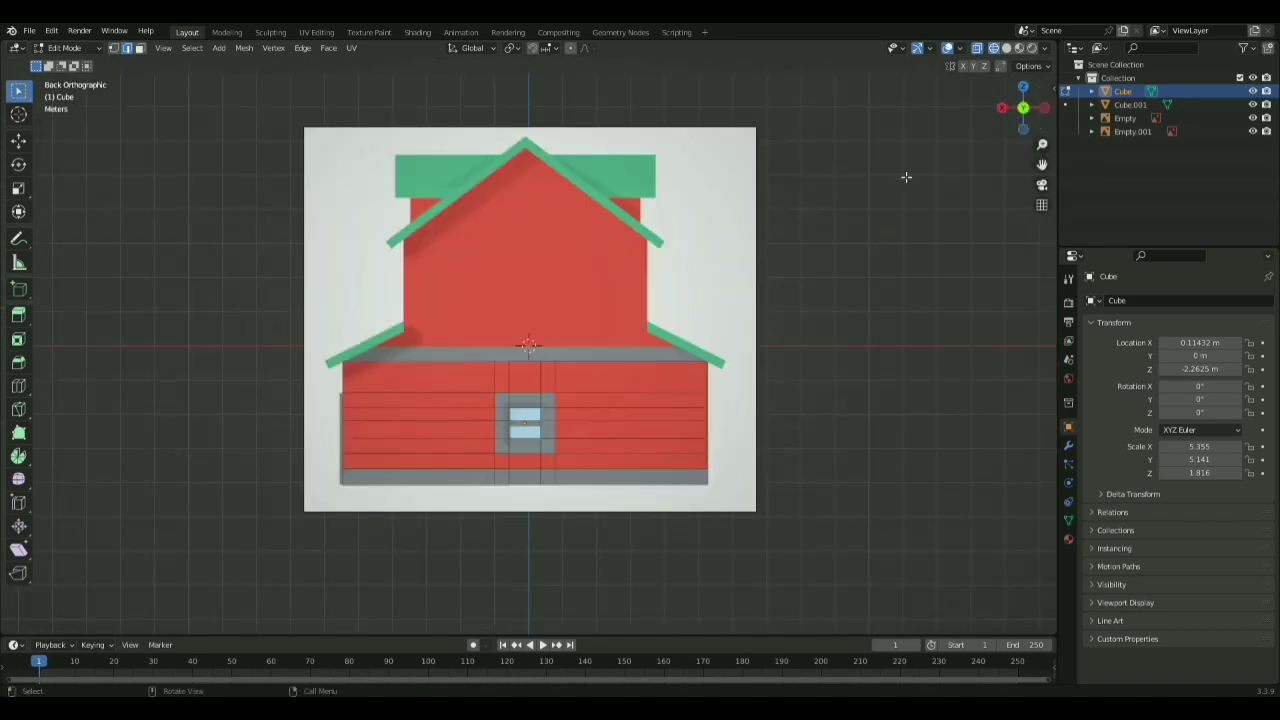
- Return to Object Mode and select the upper cube
click(66, 48)
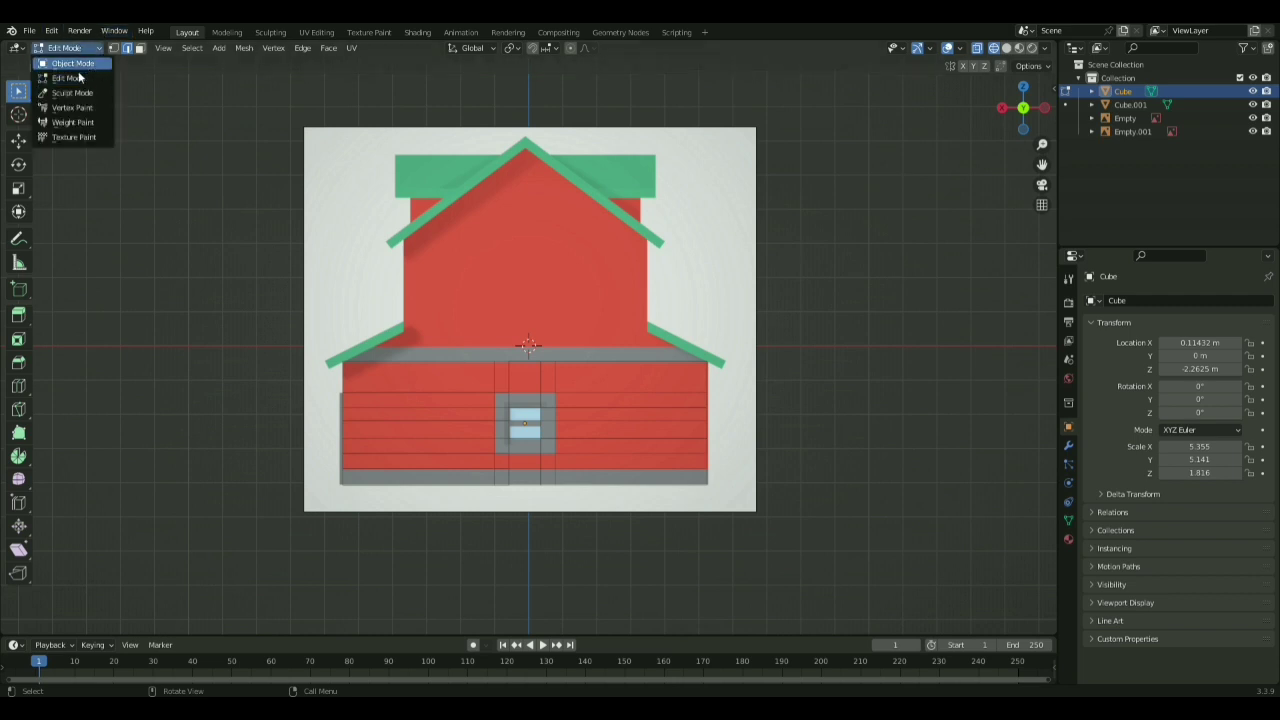
click(62, 63)
middle_drag(559, 264, 649, 262)
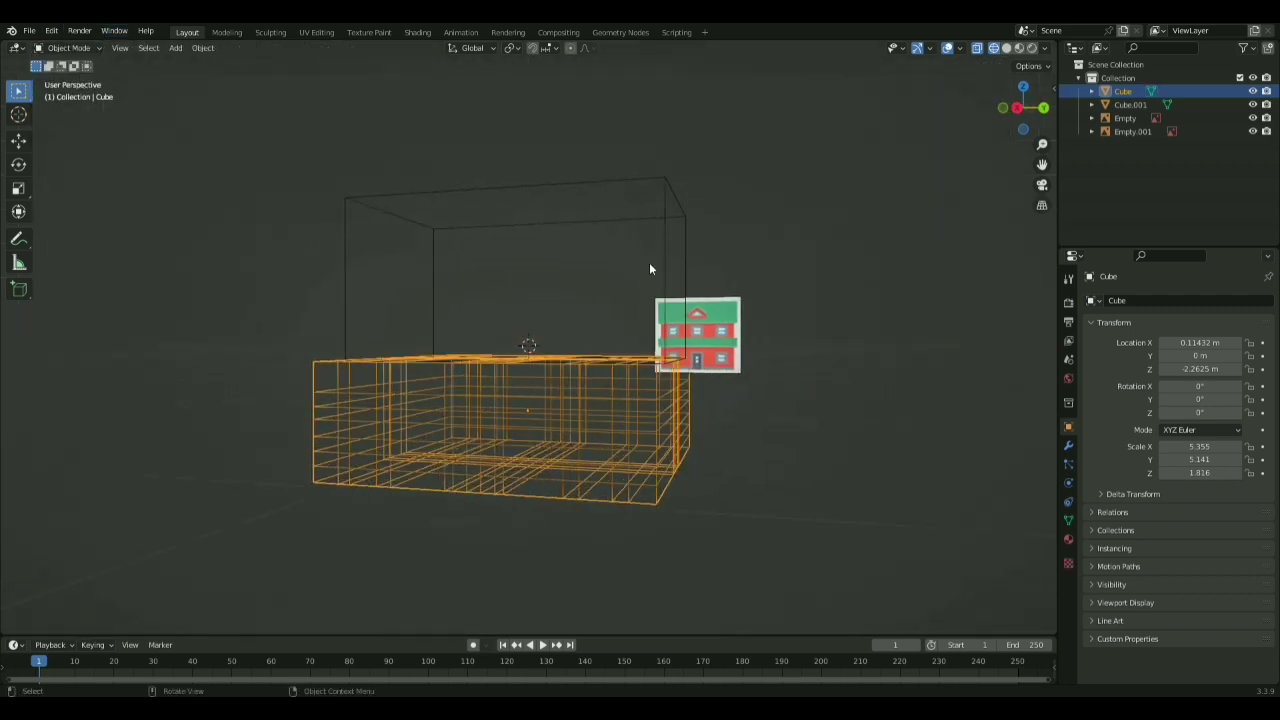
click(530, 190)
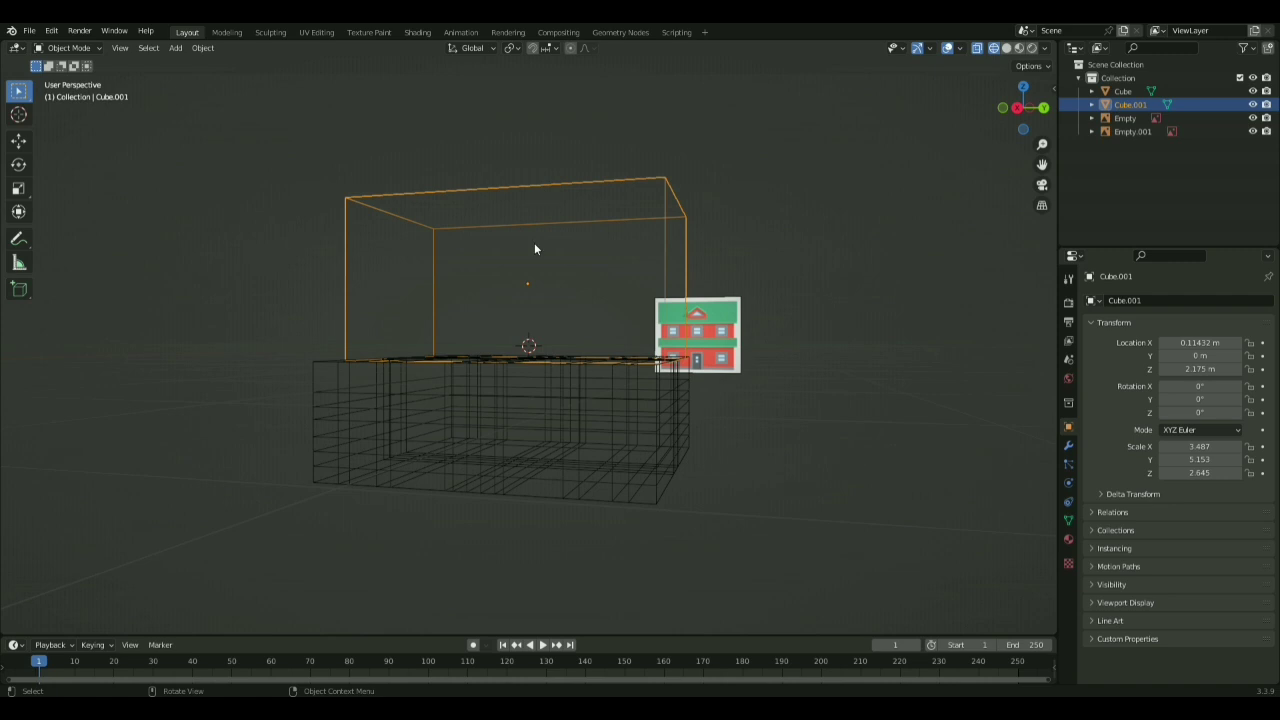
- Preview the two cubes in solid shading and go back to wireframe with the upper cube selected
click(1006, 48)
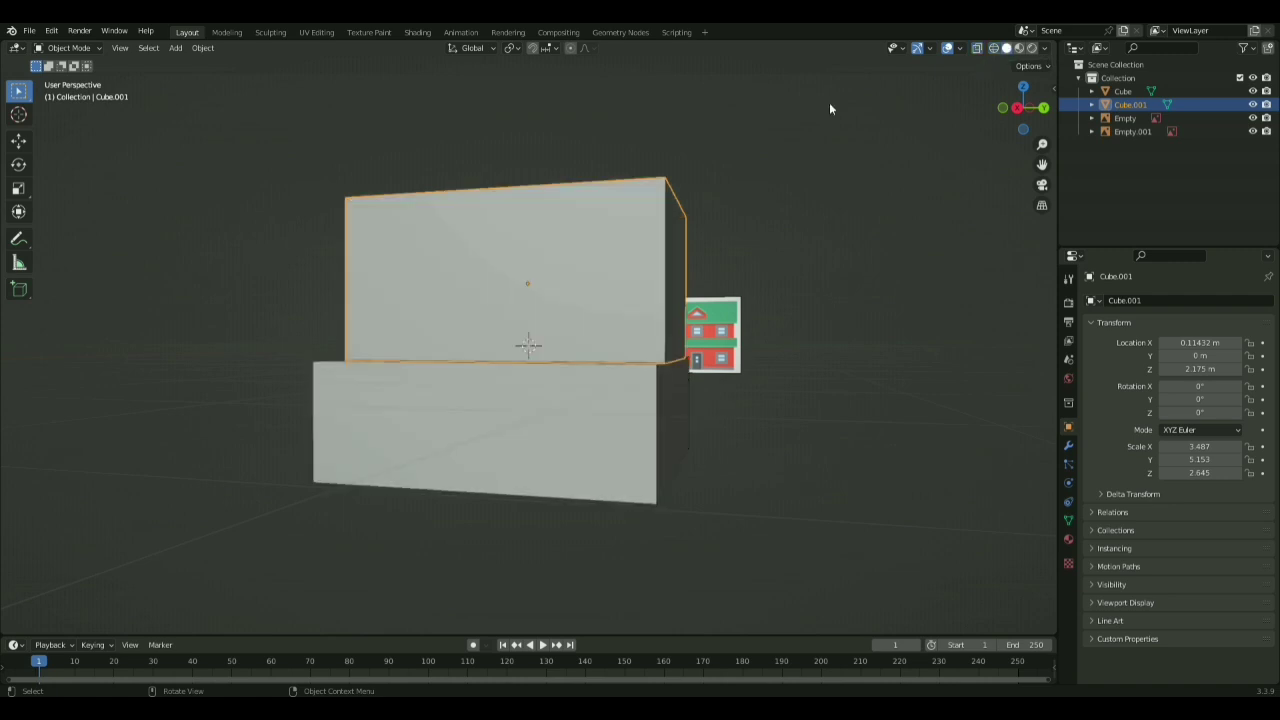
click(526, 397)
click(537, 349)
click(993, 49)
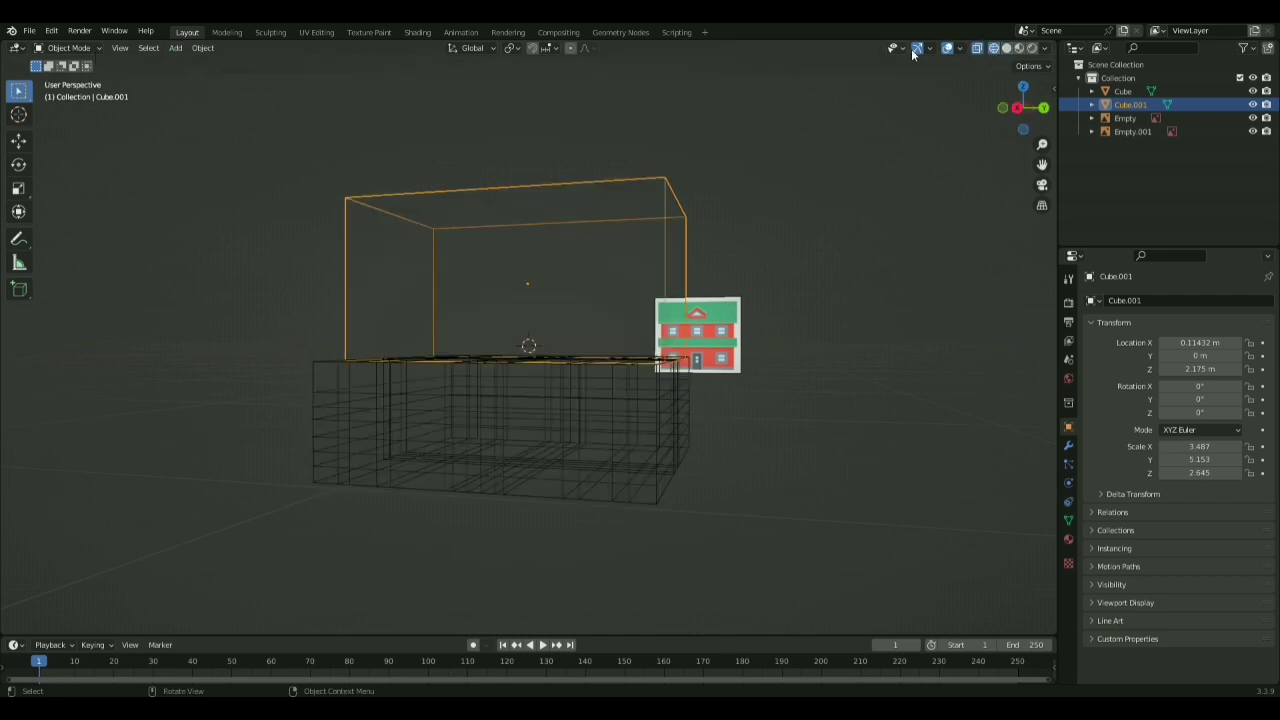
- In the right view, edit the upper cube and add two vertical loop cuts scaled along Y to the middle window frame's edges
click(1022, 110)
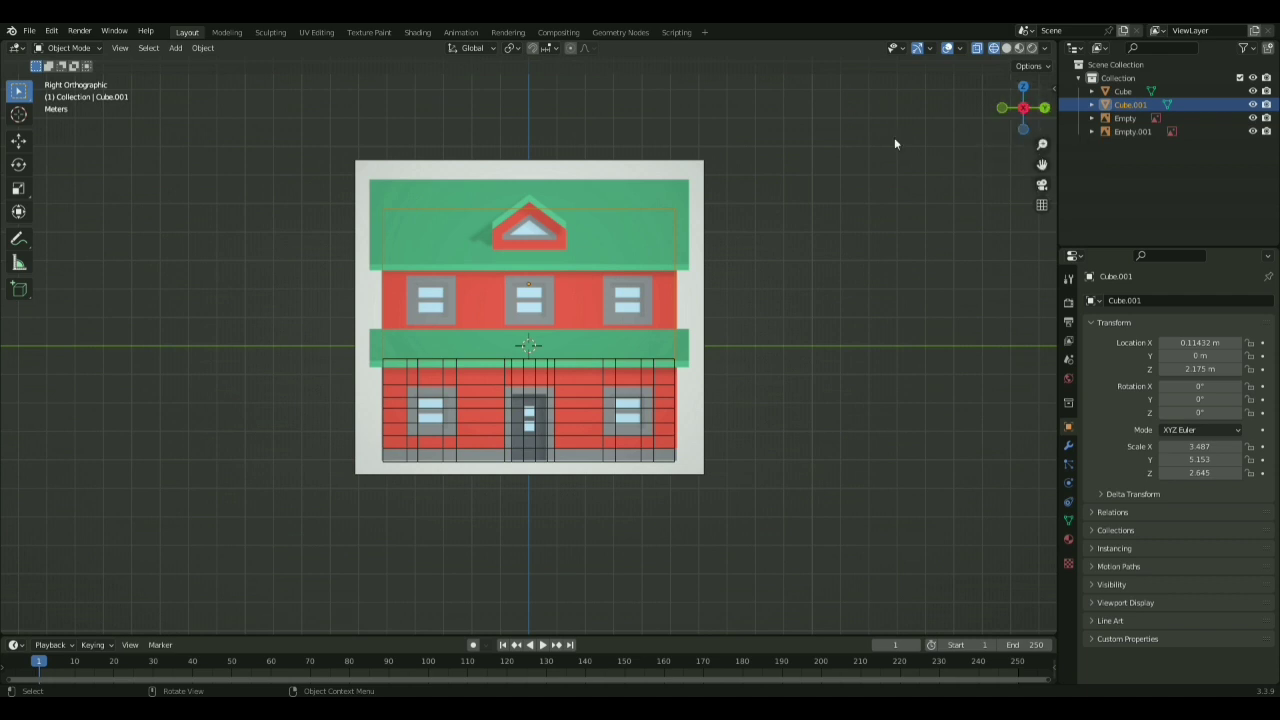
click(92, 48)
click(95, 76)
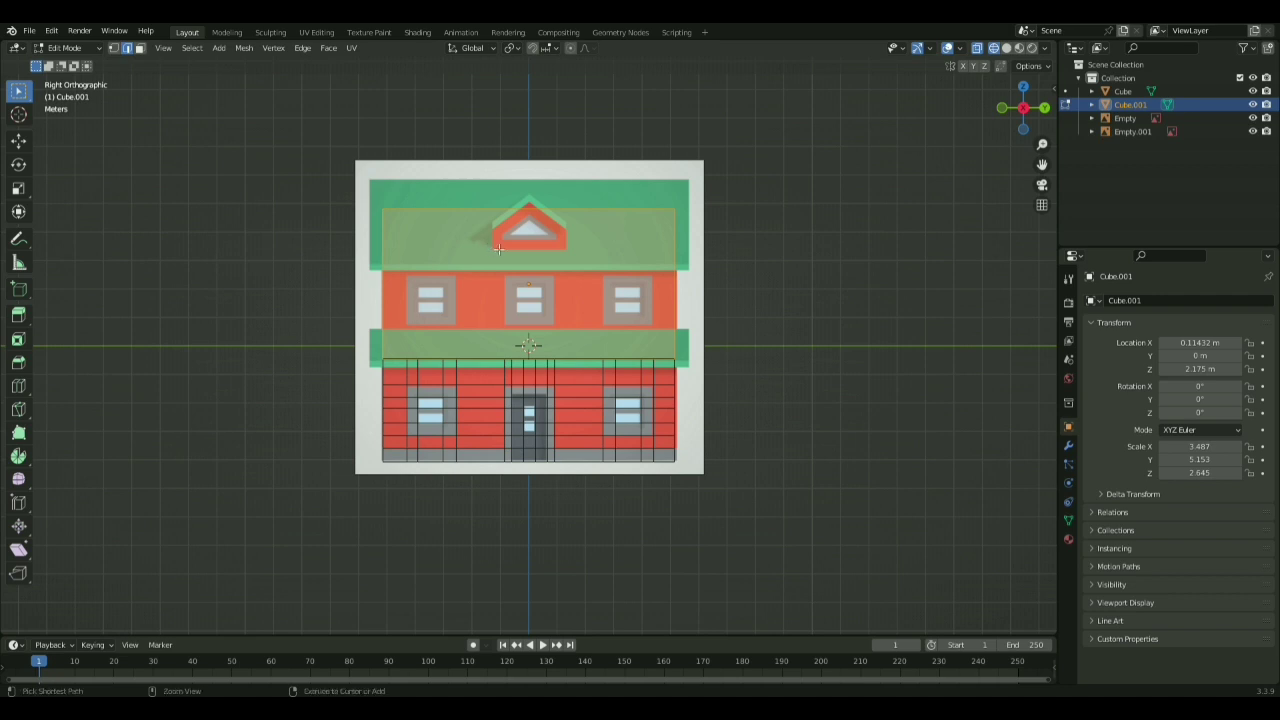
key(ctrl+r)
scroll(492, 241, up, 1)
click(494, 241)
click(494, 241)
key(s)
key(y)
click(520, 262)
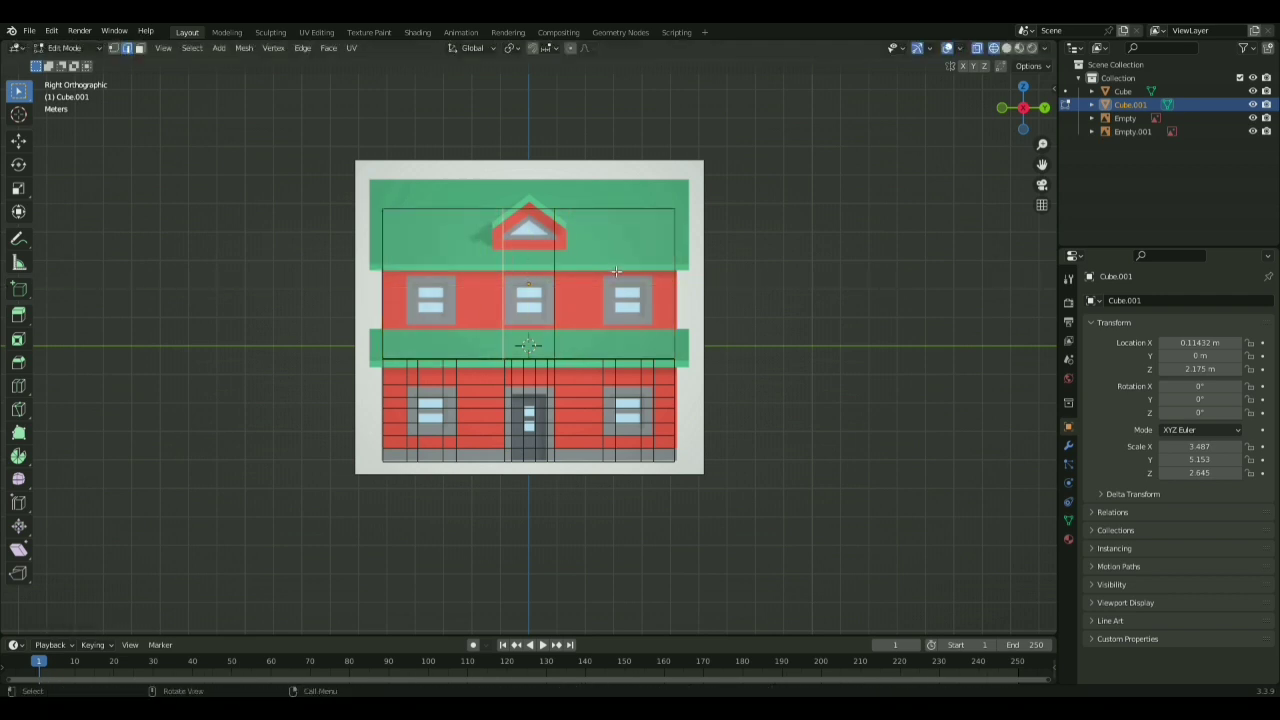
- Add two vertical loop cuts to the upper cube's left section and scale them along Y by about 1.14 to the window frame's edges
key(ctrl+r)
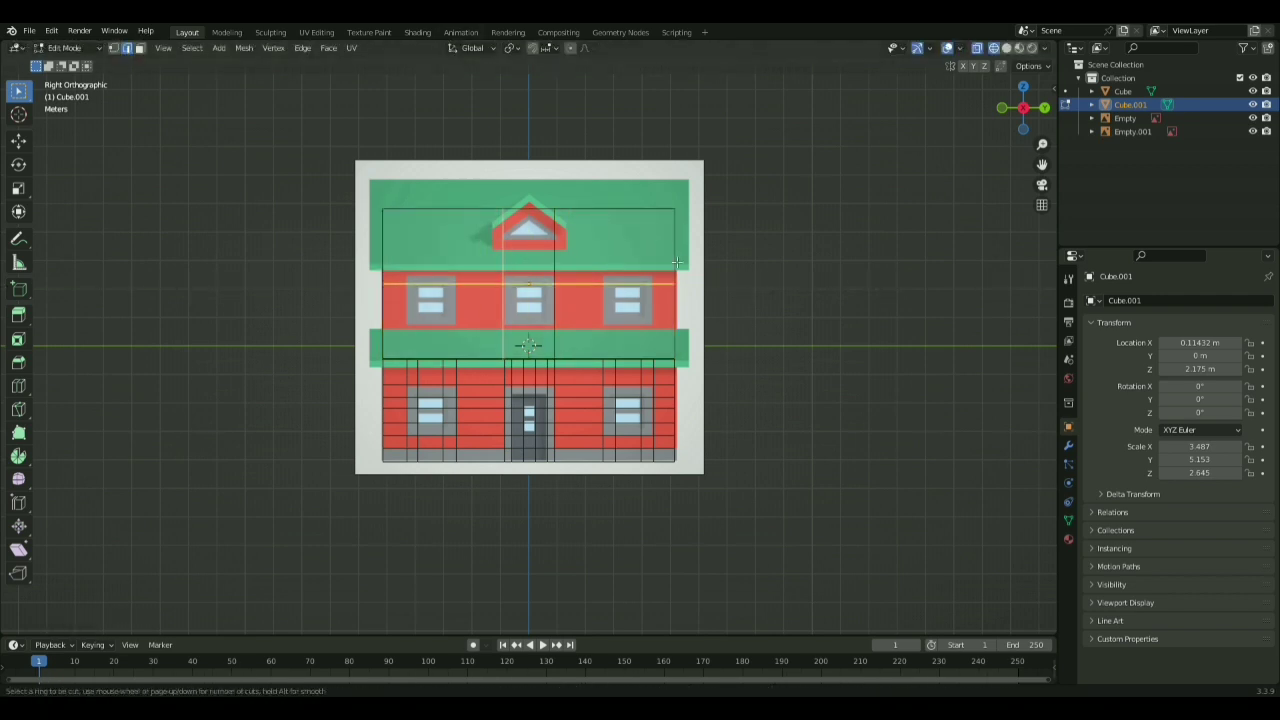
click(450, 210)
click(462, 210)
key(s)
key(y)
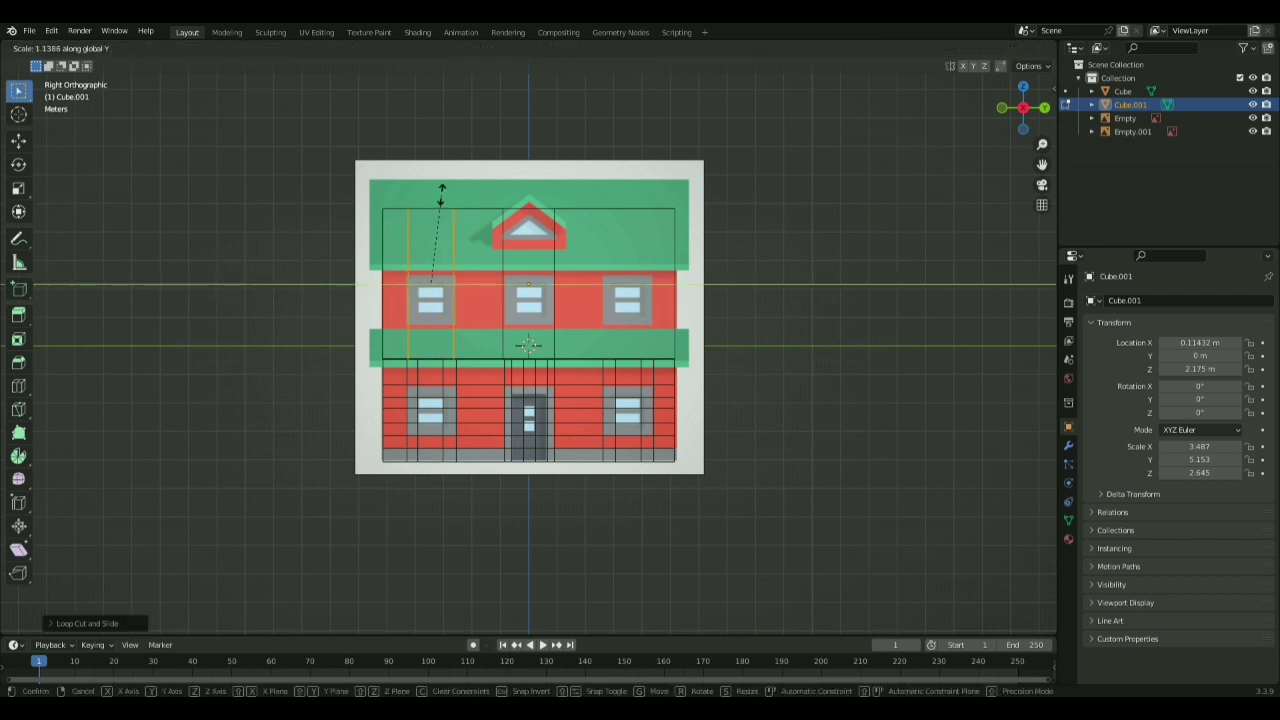
click(441, 194)
click(448, 198)
- Add two vertical loop cuts to the upper cube's right section and scale them along Y to the window frame's edges
key(ctrl+r)
scroll(627, 243, up, 1)
click(629, 238)
click(637, 228)
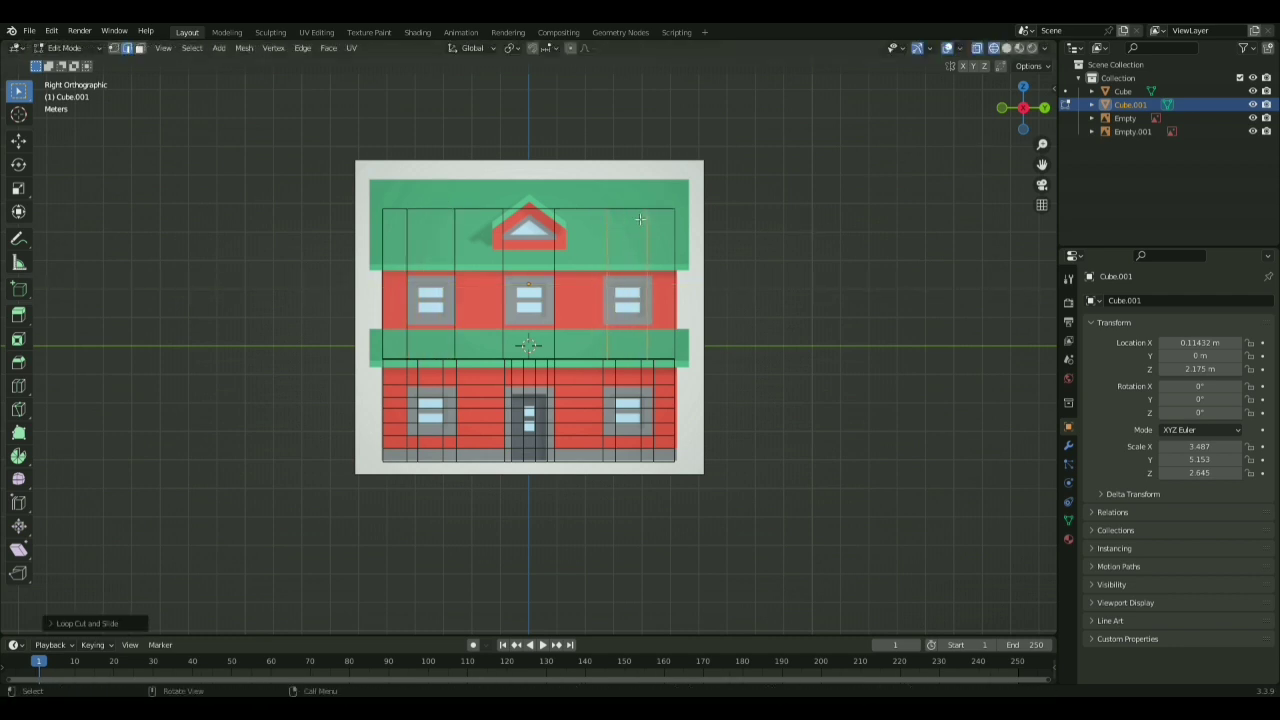
key(s)
key(y)
click(698, 283)
- Add horizontal loop cuts to the upper cube and slide them to the upper and lower edges of the window frames and panes
key(ctrl+r)
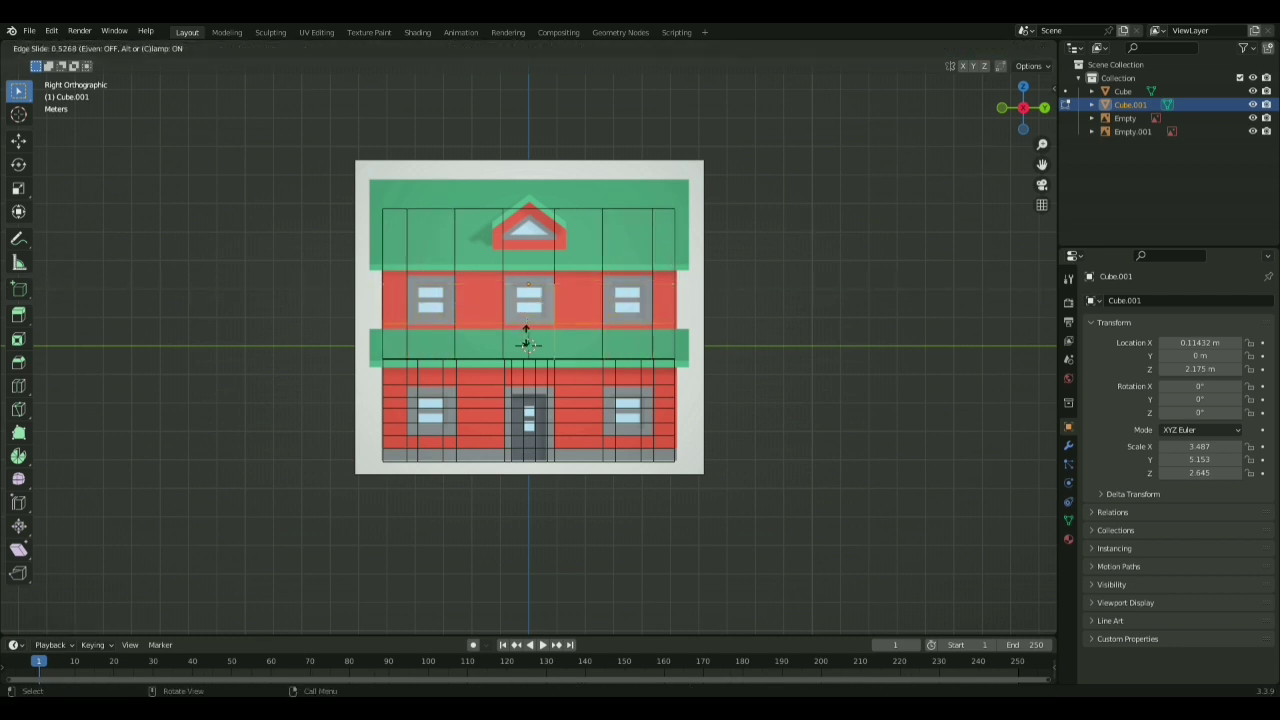
click(500, 335)
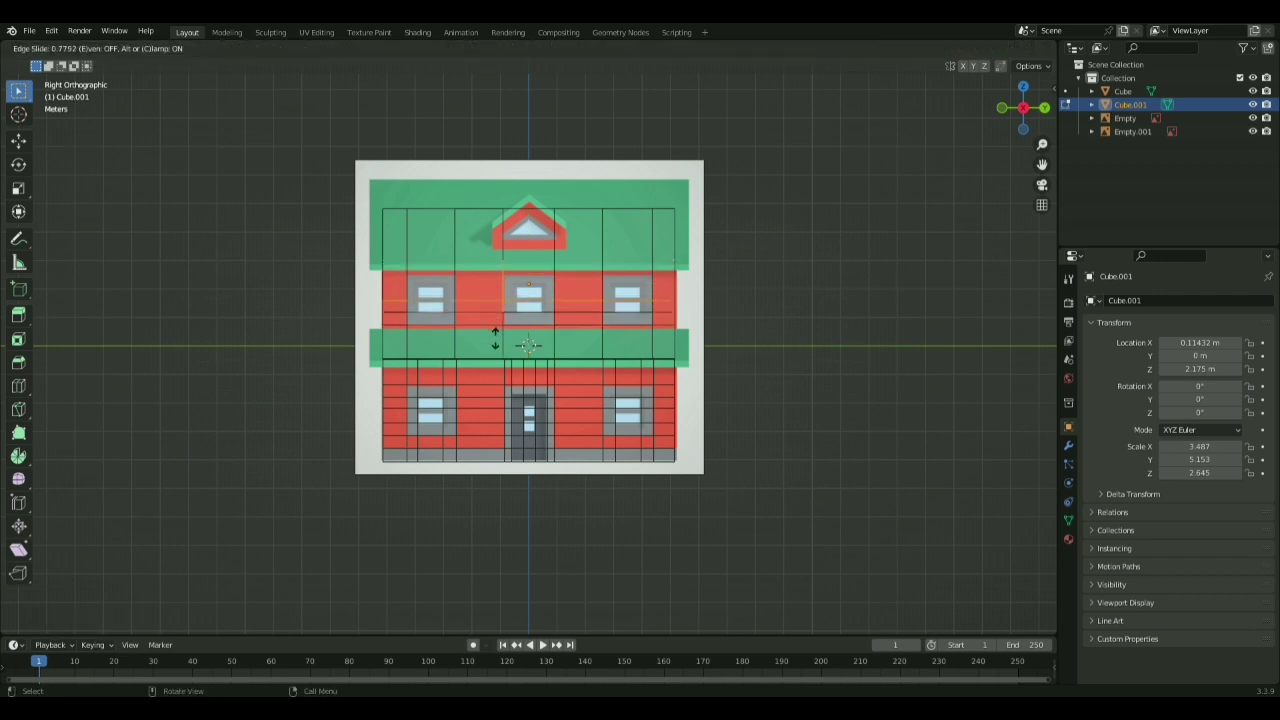
click(496, 338)
key(ctrl+r)
click(551, 265)
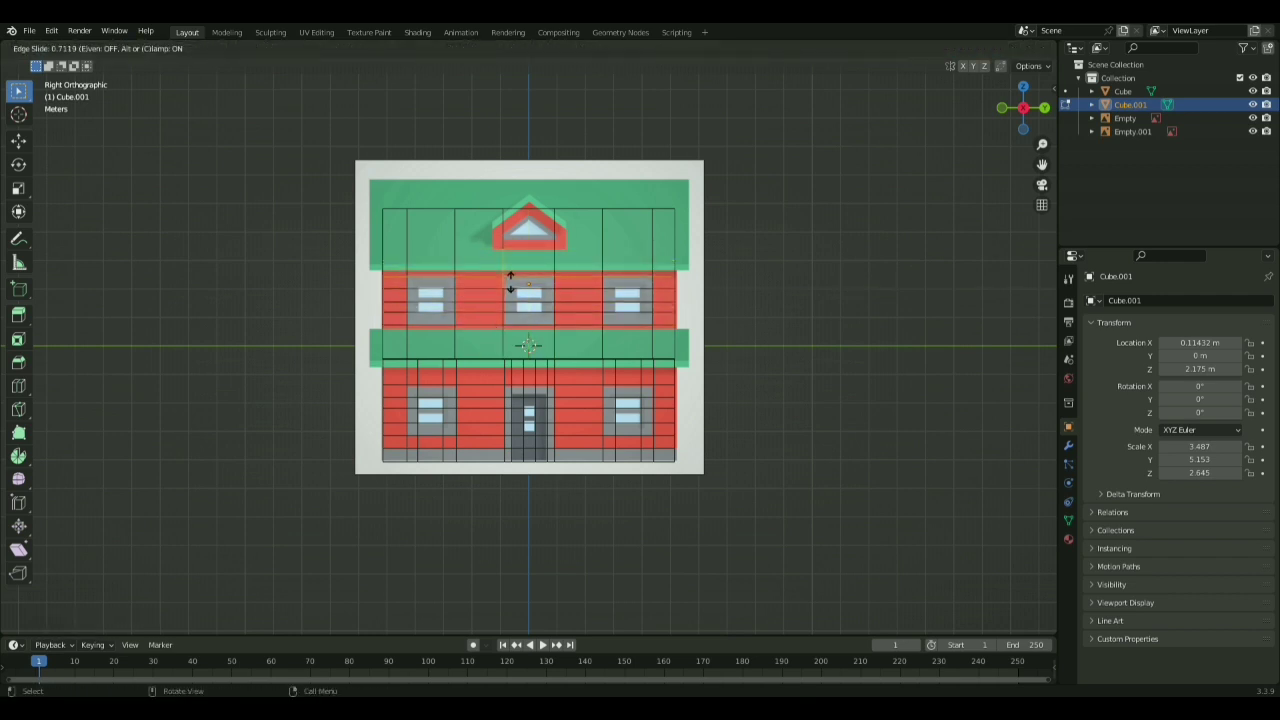
click(511, 279)
- Add vertical loop cuts at the pane side edges of the upper windows, starting with the left window, and return to Object Mode
key(ctrl+r)
click(430, 318)
click(418, 322)
key(ctrl+r)
click(425, 316)
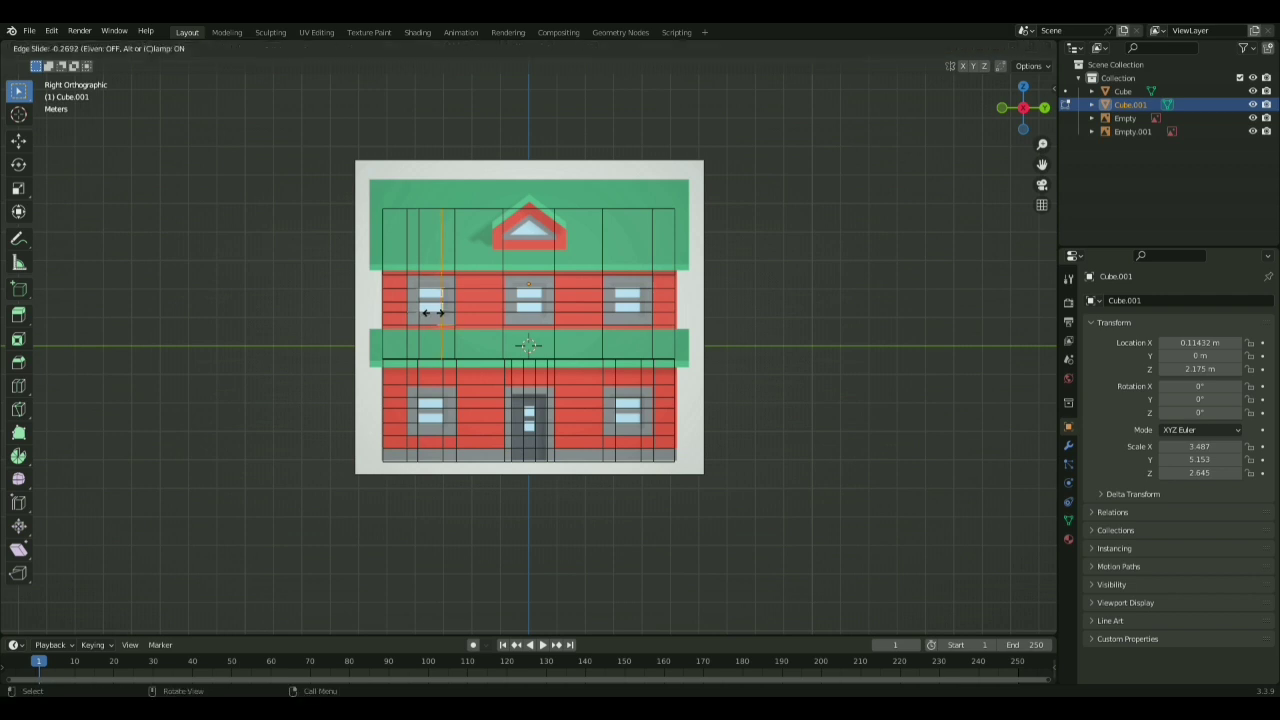
click(440, 312)
key(ctrl+r)
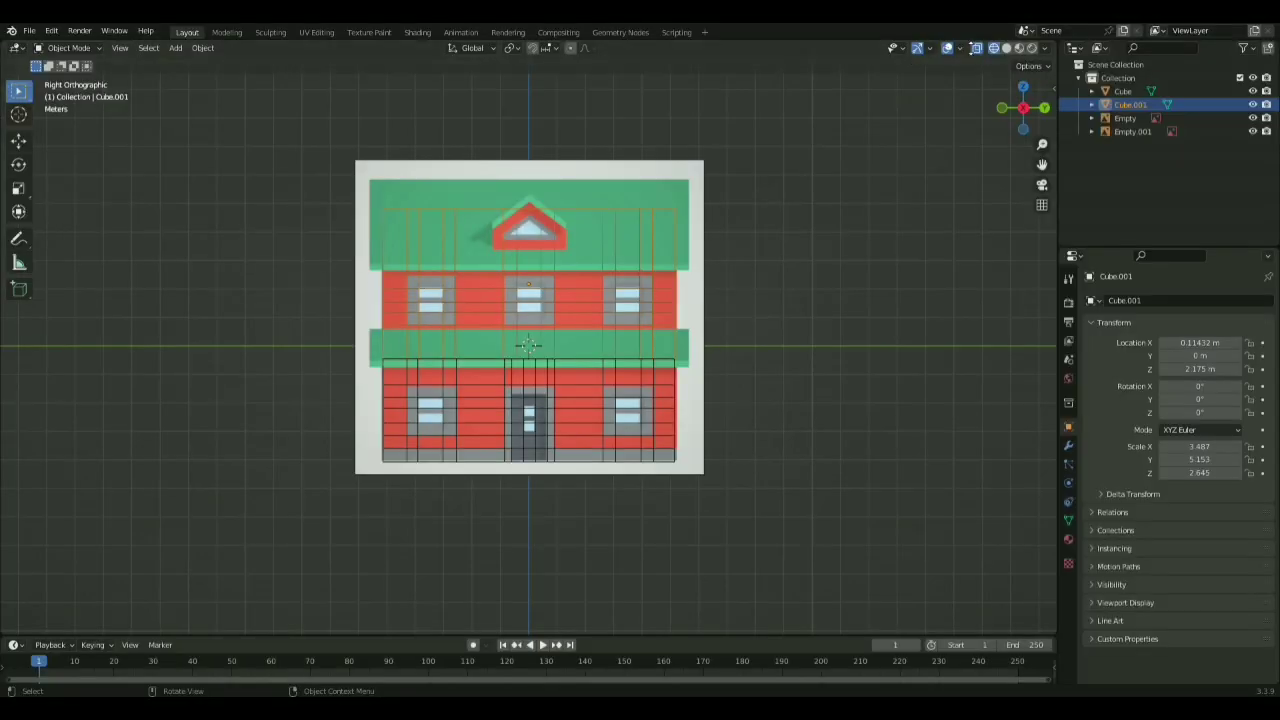
- Switch the viewport to solid shading, inspect the cubes from an angle, and realign to the right orthographic view
click(1009, 48)
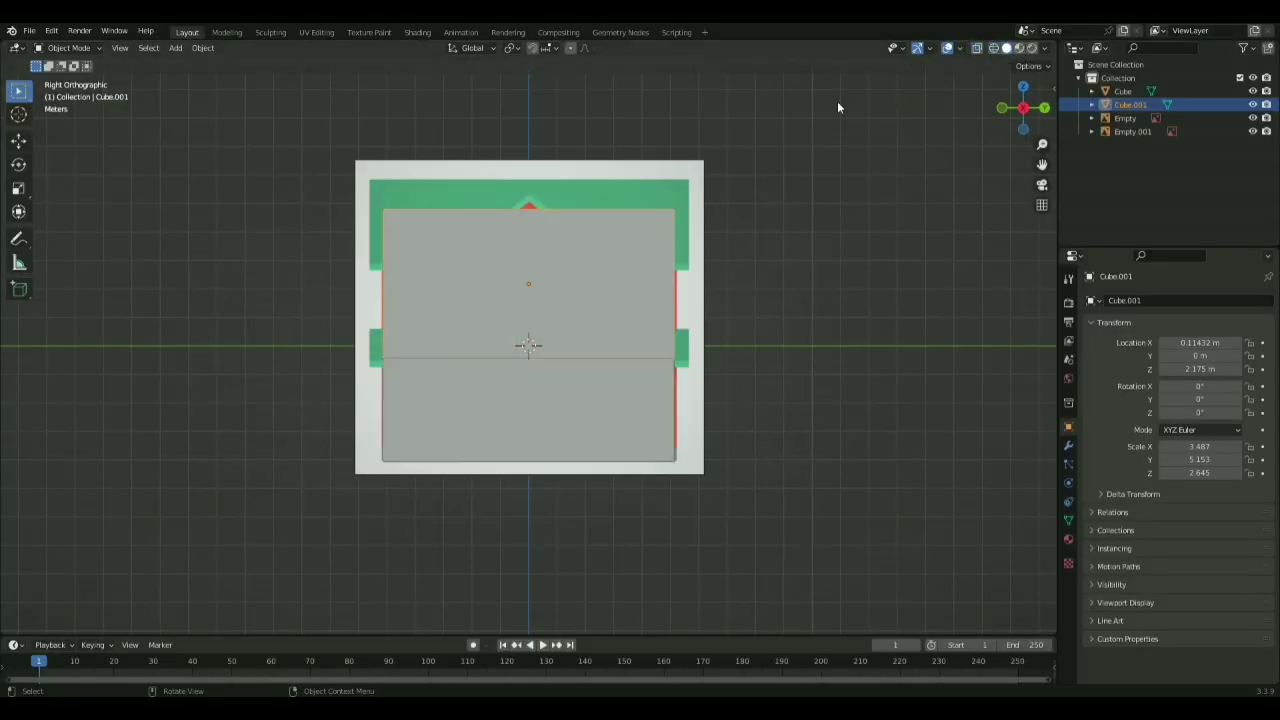
scroll(591, 197, down, 2)
middle_drag(650, 188, 770, 191)
key(KP_3)
- Enter Edit Mode on the upper cube and, in face selection, select the left window's frame faces and middle bar
click(65, 48)
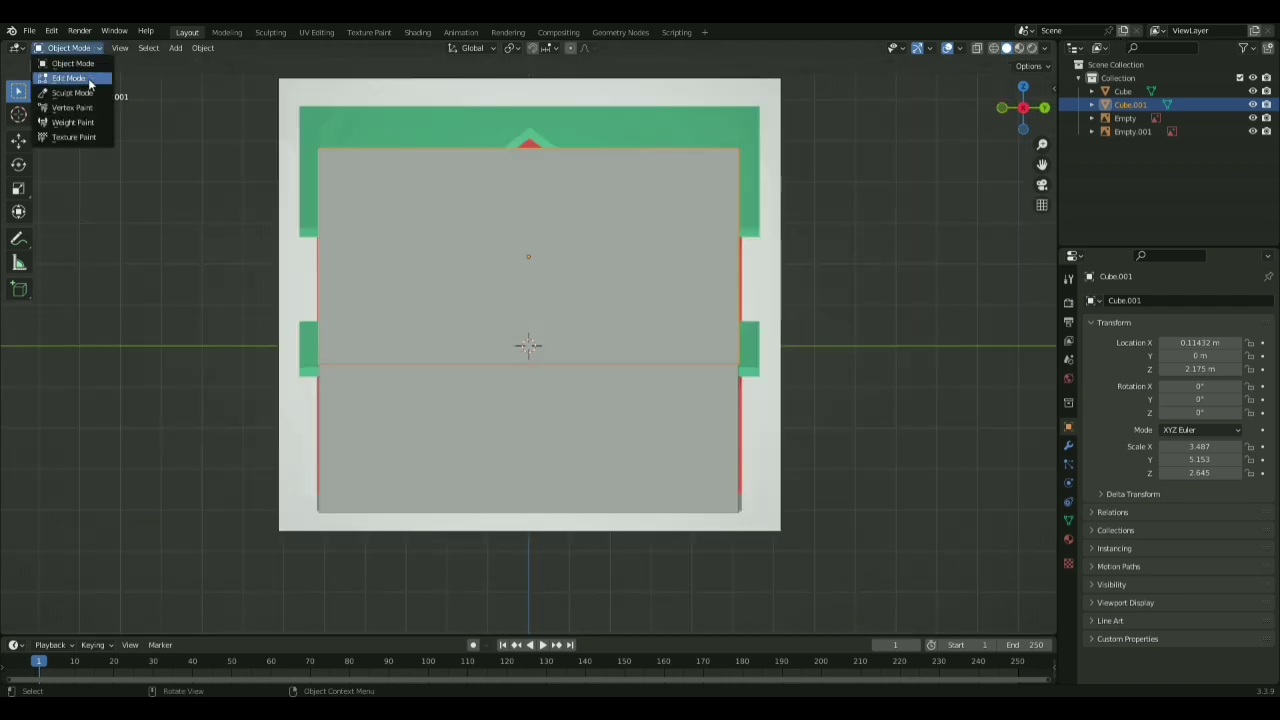
click(68, 80)
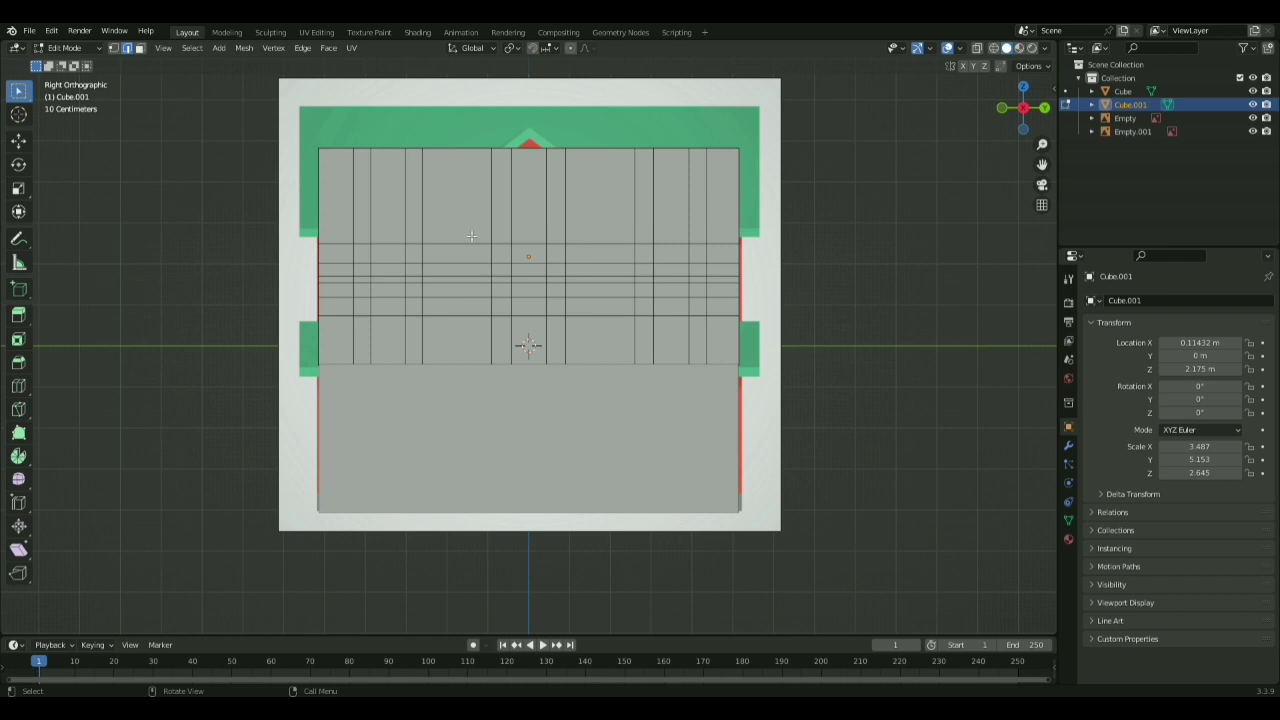
shift+click(399, 261)
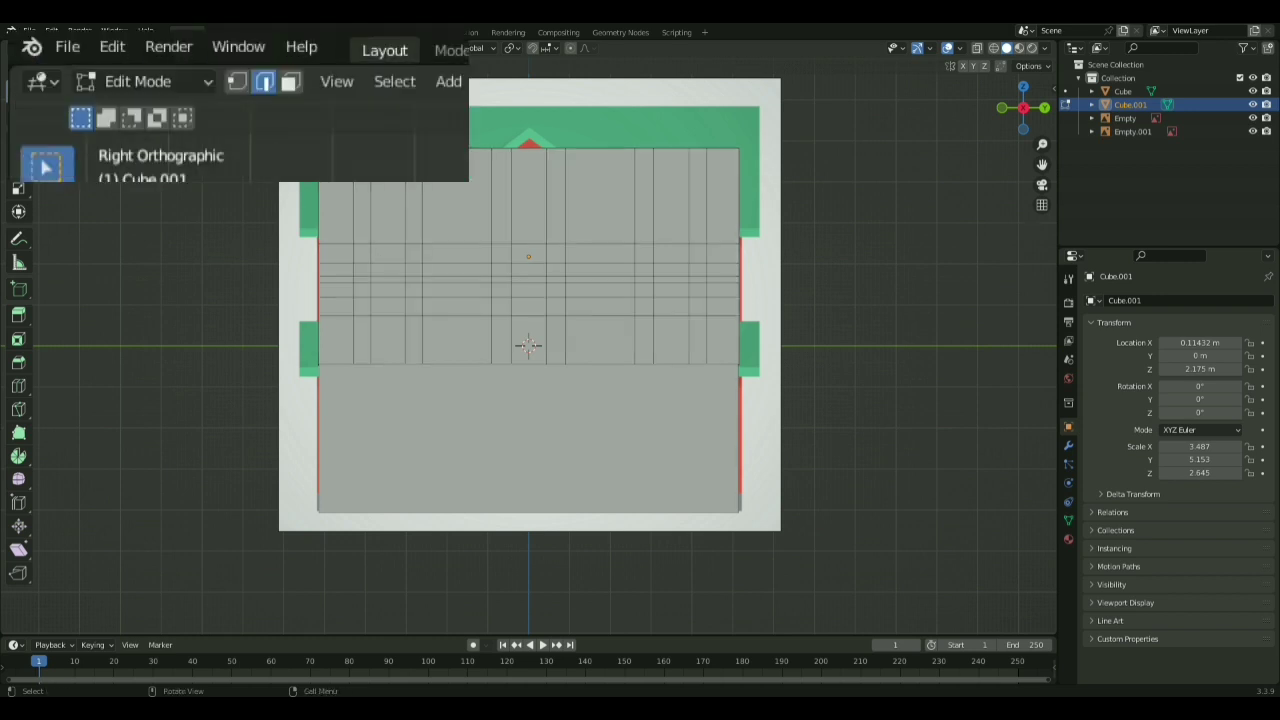
shift+click(363, 254)
shift+click(408, 255)
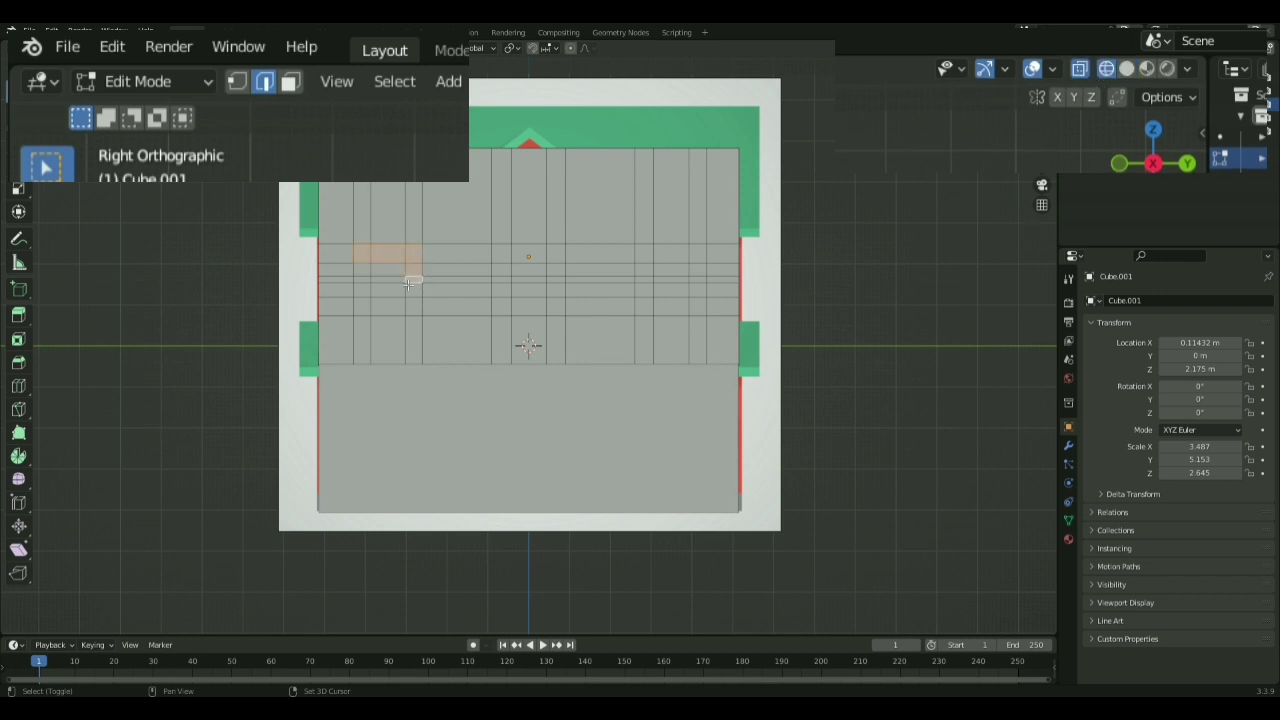
shift+click(376, 282)
key(3)
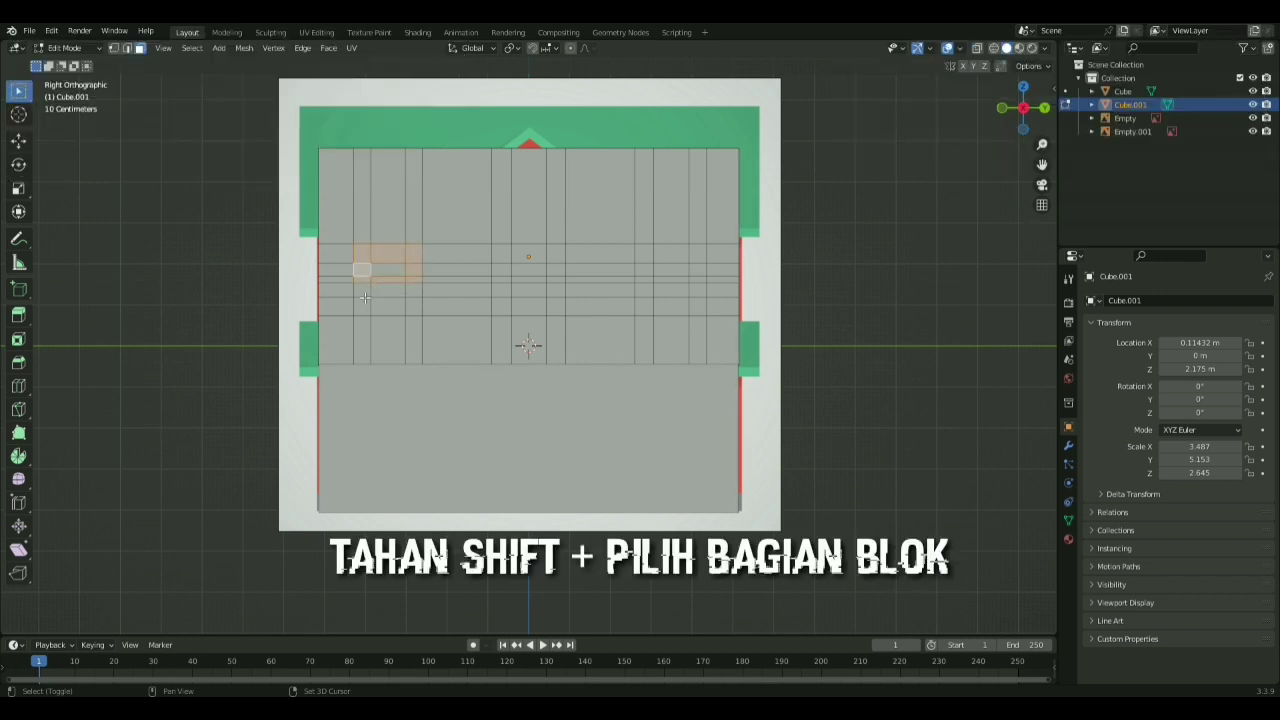
shift+click(363, 289)
shift+click(363, 307)
shift+click(395, 307)
shift+click(413, 307)
shift+click(413, 290)
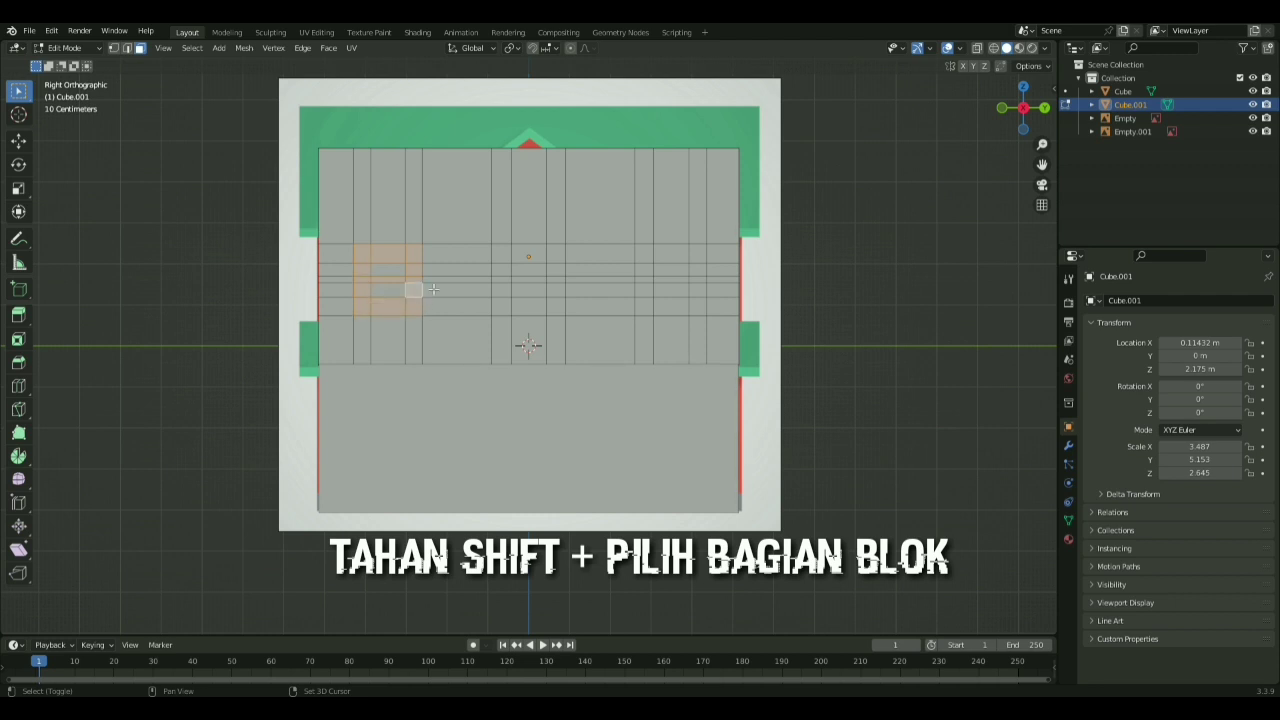
- Add the upper middle window's frame faces and middle bar to the selection, checking them against the reference in wireframe
click(993, 48)
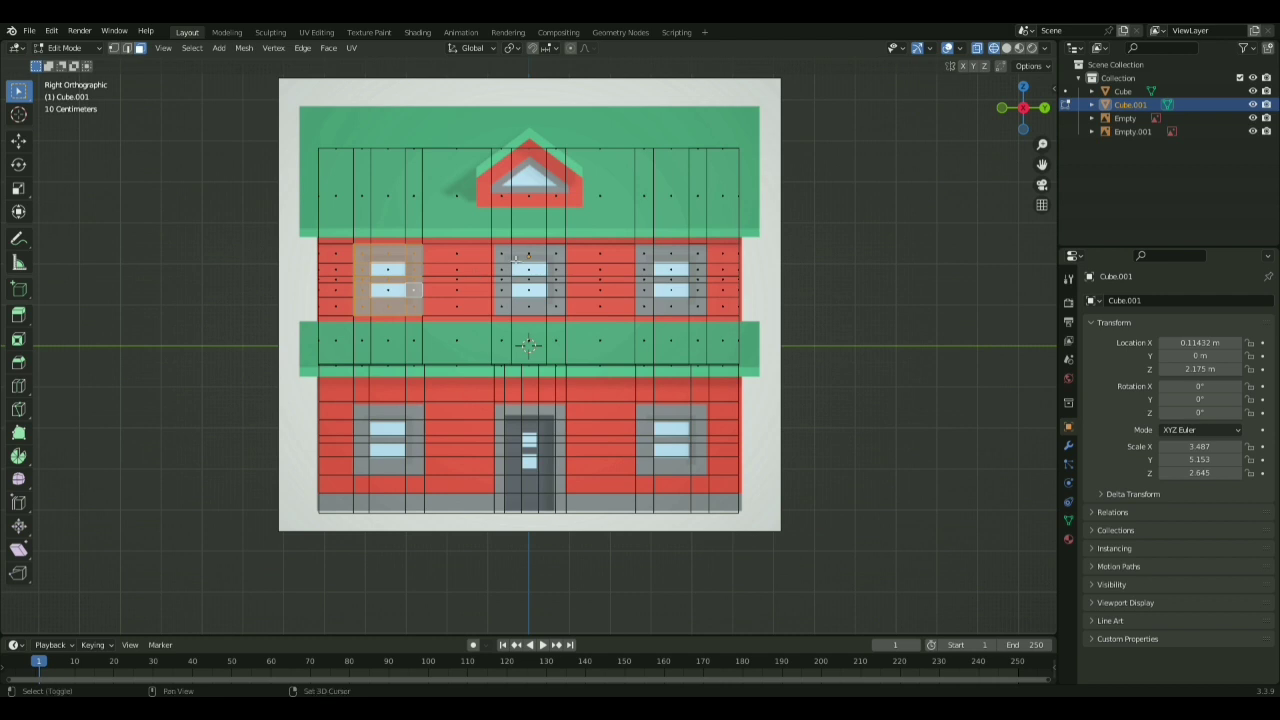
shift+click(501, 255)
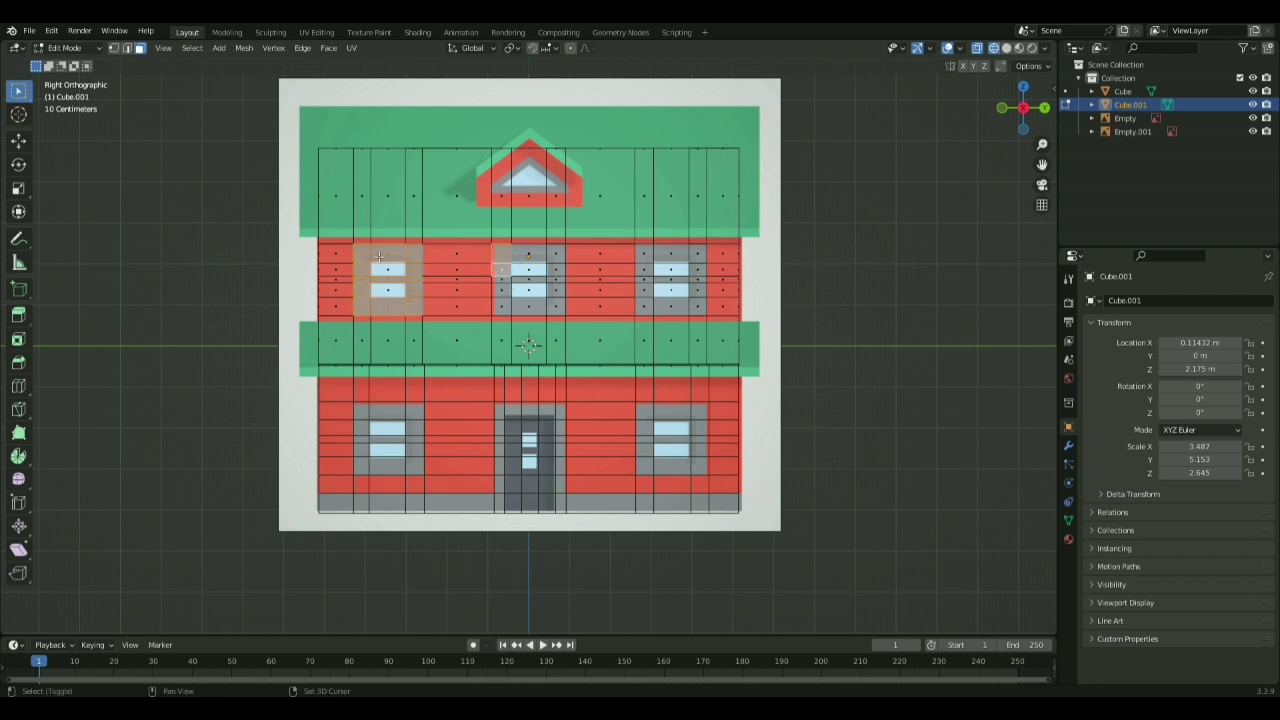
click(1006, 48)
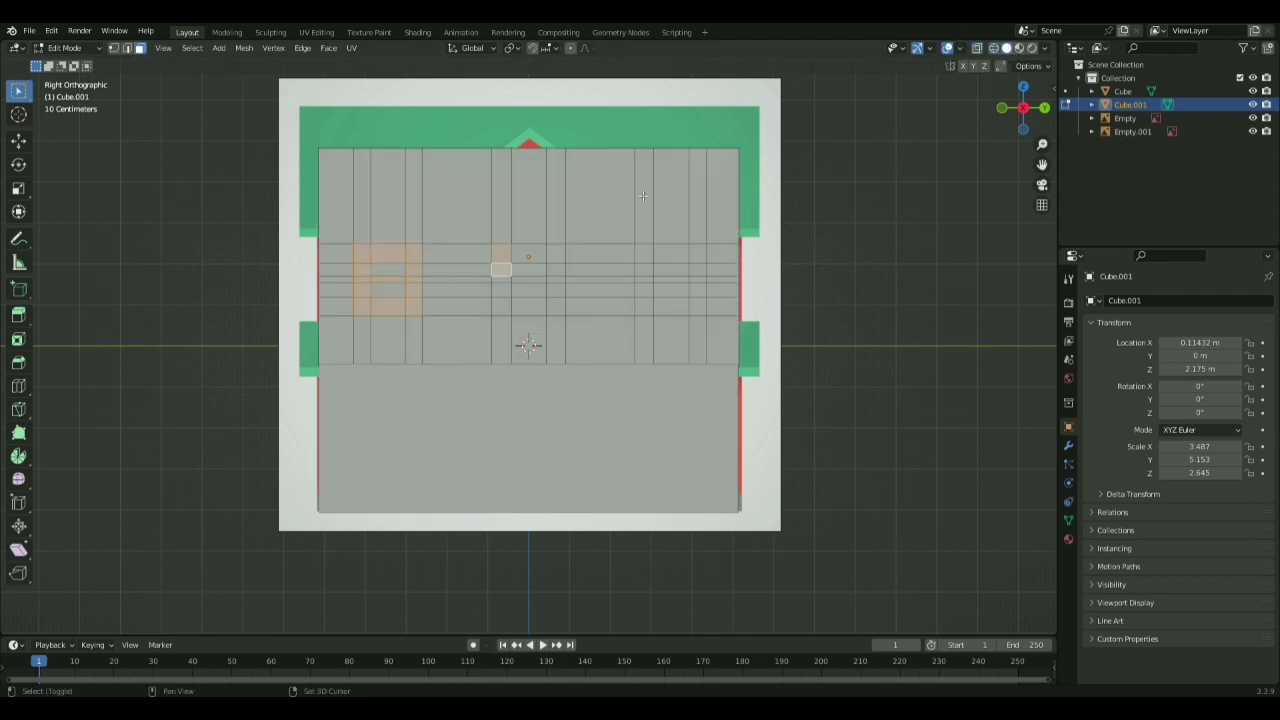
shift+click(509, 282)
shift+drag(507, 290, 561, 312)
shift+drag(555, 305, 561, 262)
shift+click(528, 255)
shift+click(528, 306)
shift+click(537, 284)
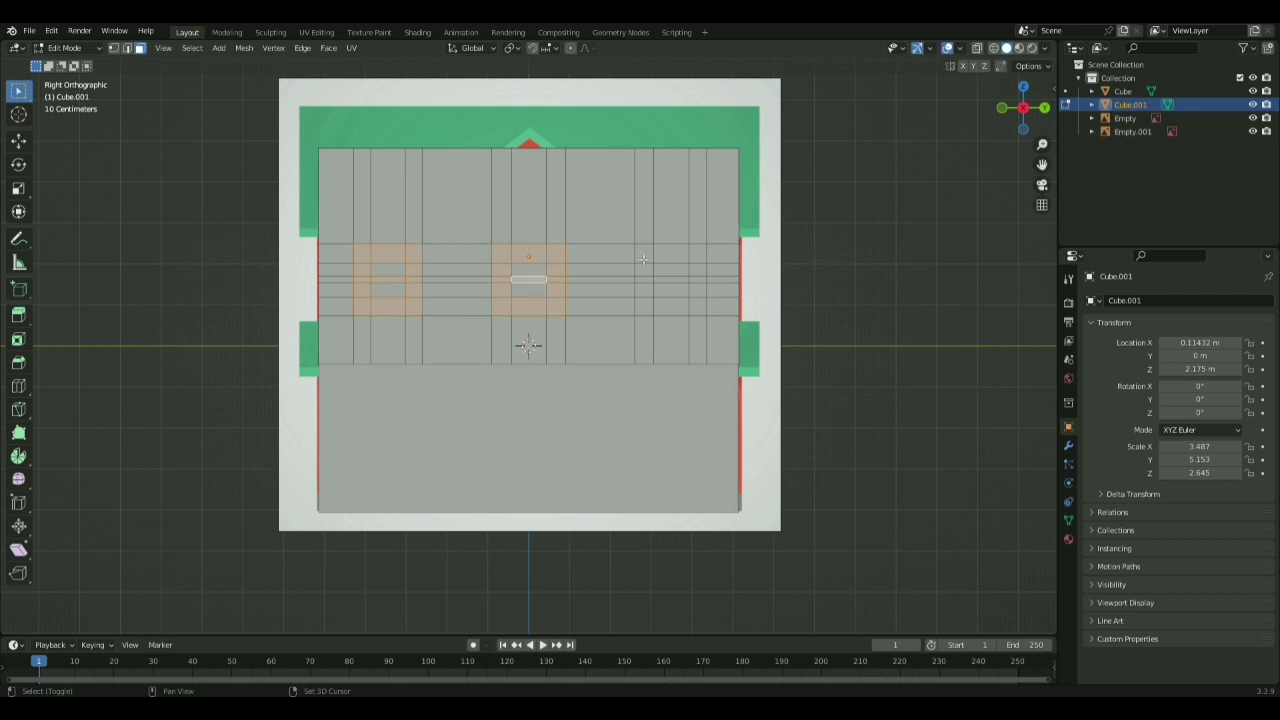
- Add the upper right window's frame faces to the selection and extrude all three frames outward about 0.18 m
shift+drag(642, 255, 652, 313)
shift+drag(656, 316, 701, 296)
key(Escape)
shift+click(703, 282)
middle_drag(634, 324, 608, 356)
key(e)
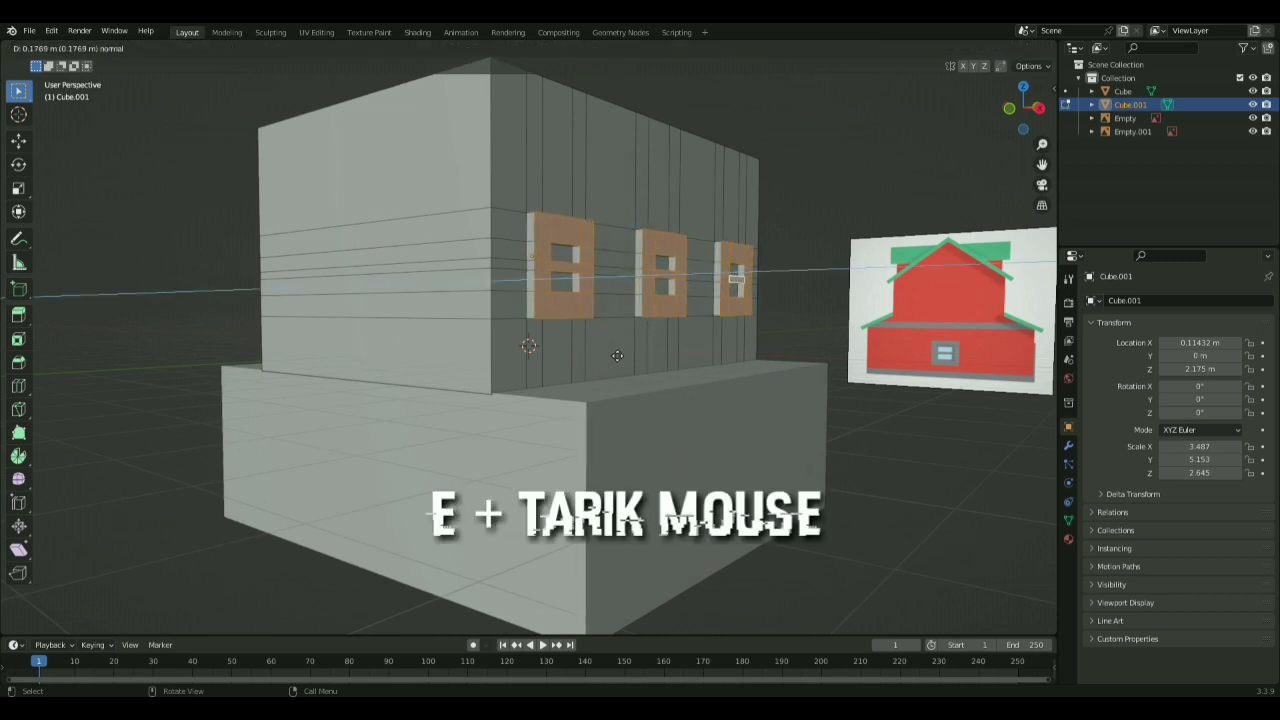
click(617, 356)
key(alt+a)
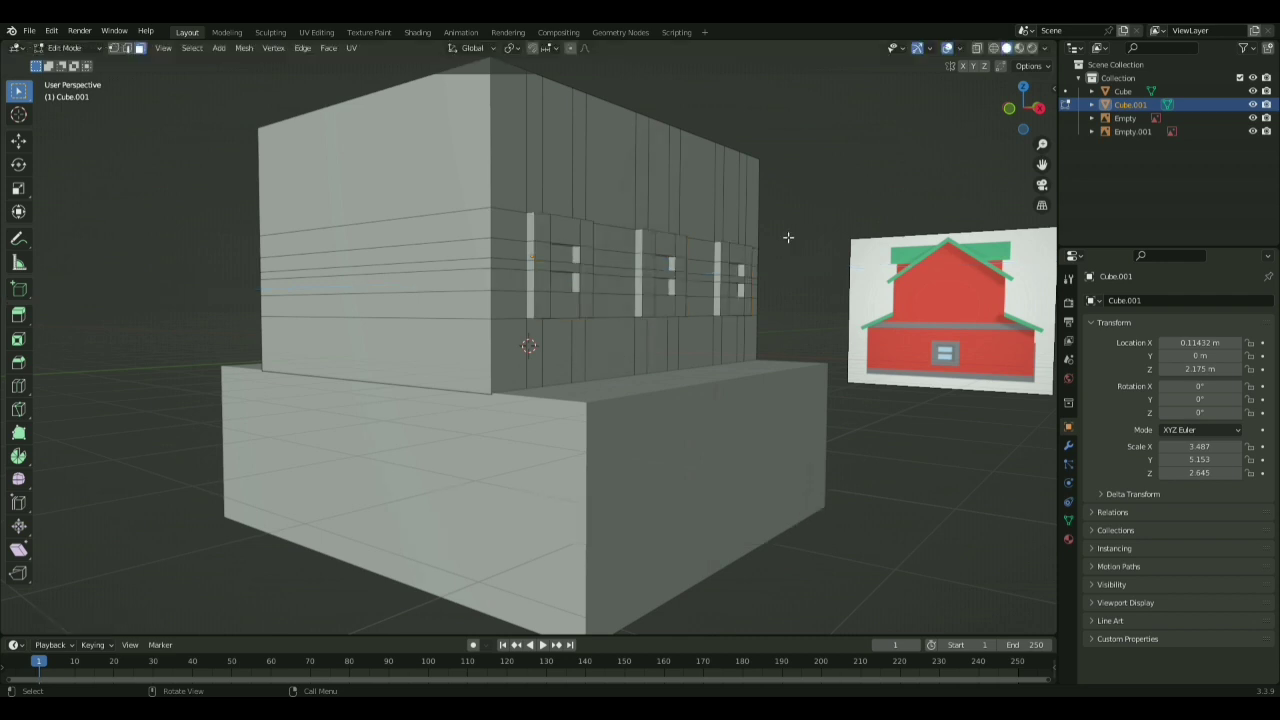
- Select the frame faces and middle bar of the first window on the upper cube's back side
middle_drag(749, 234, 740, 271)
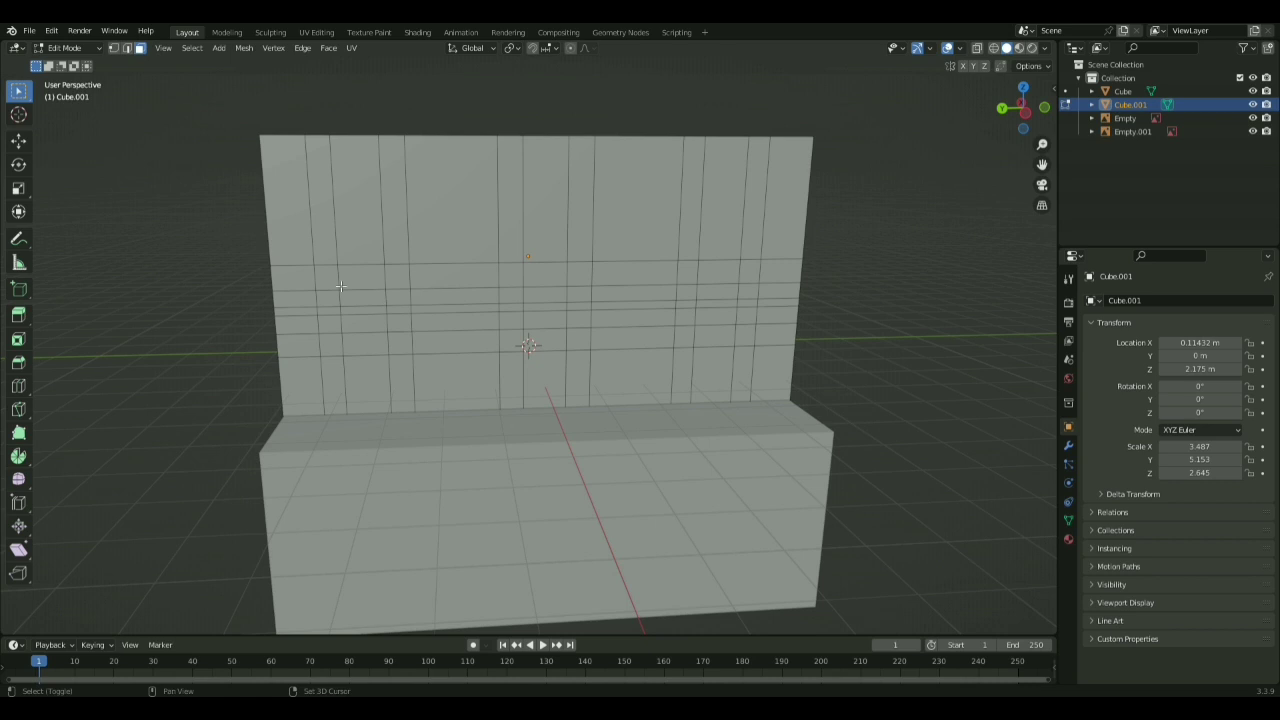
shift+drag(326, 275, 331, 346)
shift+drag(335, 347, 397, 278)
shift+drag(393, 276, 350, 277)
shift+click(404, 284)
shift+click(397, 279)
shift+click(367, 310)
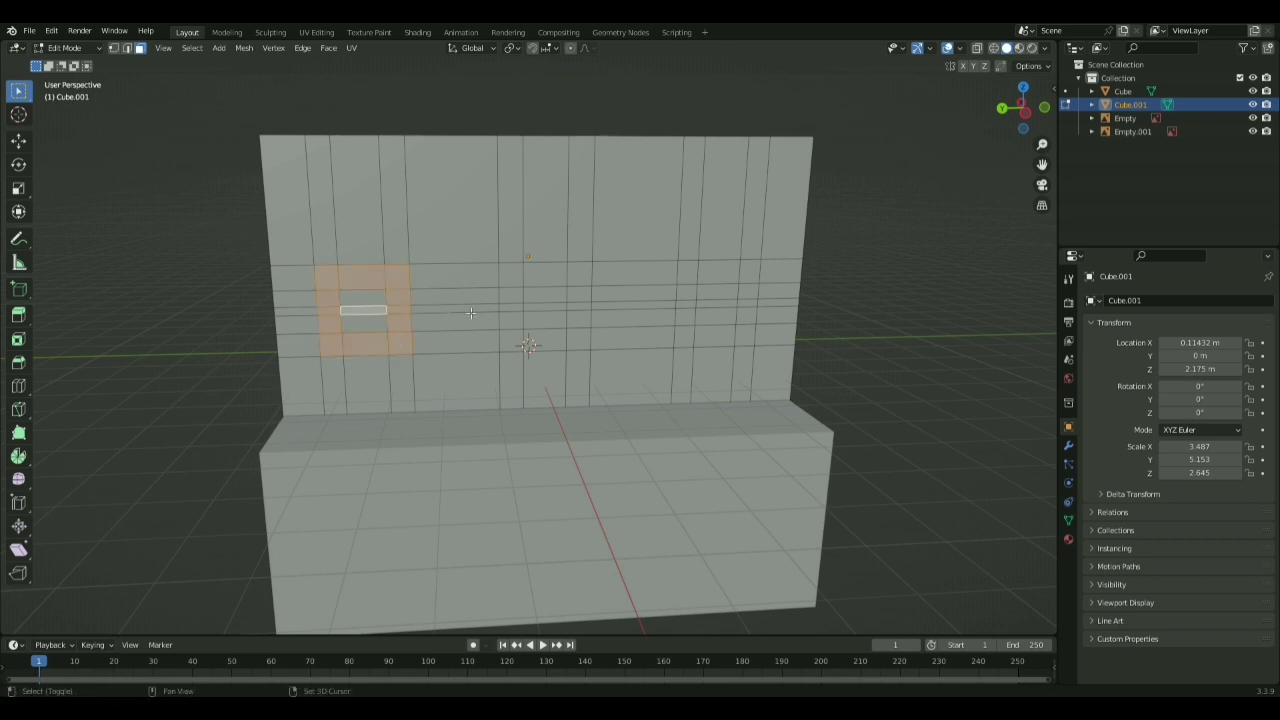
- Add the frame faces and middle bars of the other two windows on the upper cube's back side to the selection
shift+drag(511, 272, 514, 341)
shift+drag(516, 341, 583, 278)
shift+click(549, 307)
shift+click(550, 275)
shift+drag(686, 266, 690, 342)
shift+drag(692, 338, 744, 337)
shift+drag(753, 334, 750, 274)
shift+drag(747, 273, 714, 274)
shift+click(716, 304)
- Extrude the three selected back window frames outward along their normals about 0.2 m and clear the selection
middle_drag(702, 300, 736, 307)
key(e)
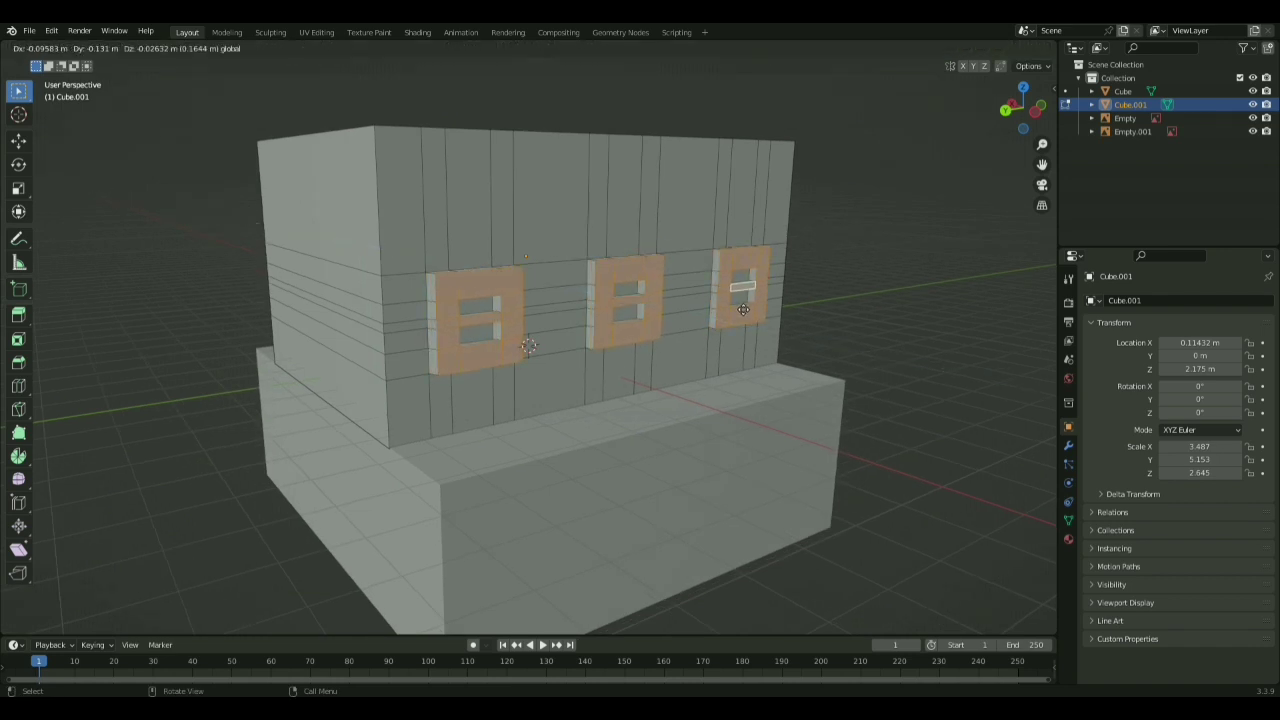
click(758, 284)
middle_drag(829, 263, 820, 289)
key(e)
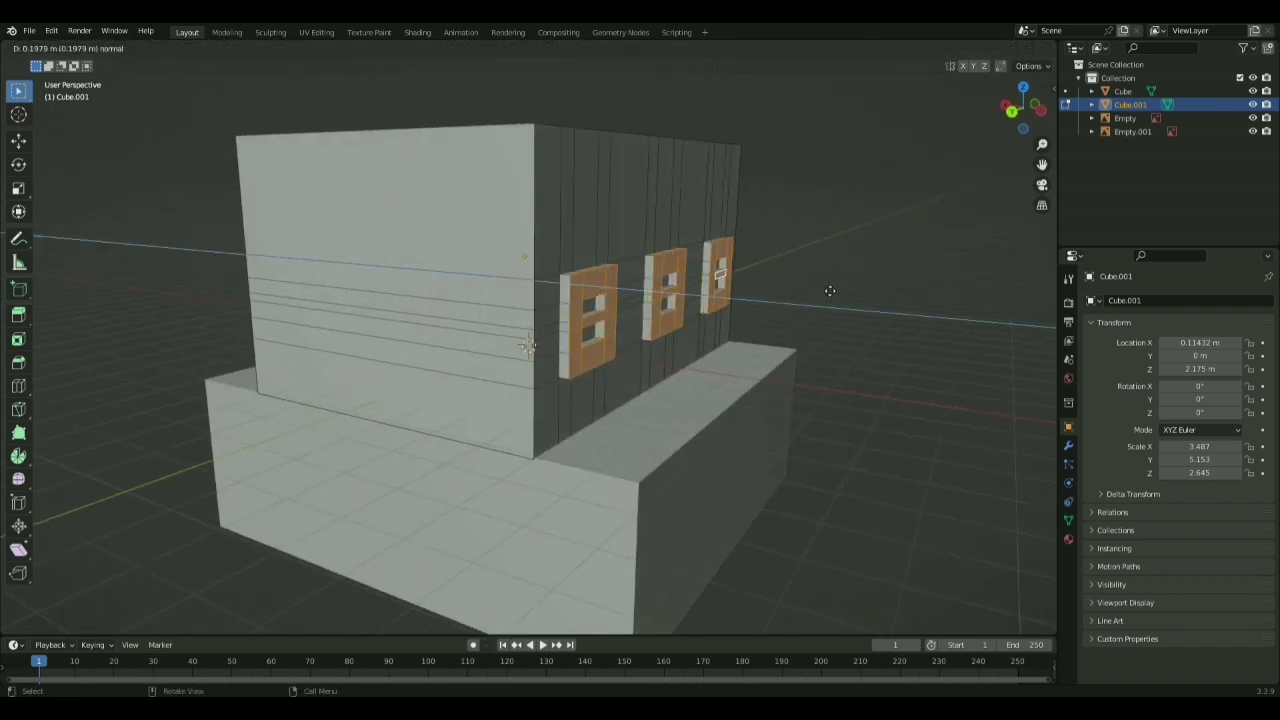
click(828, 287)
click(828, 284)
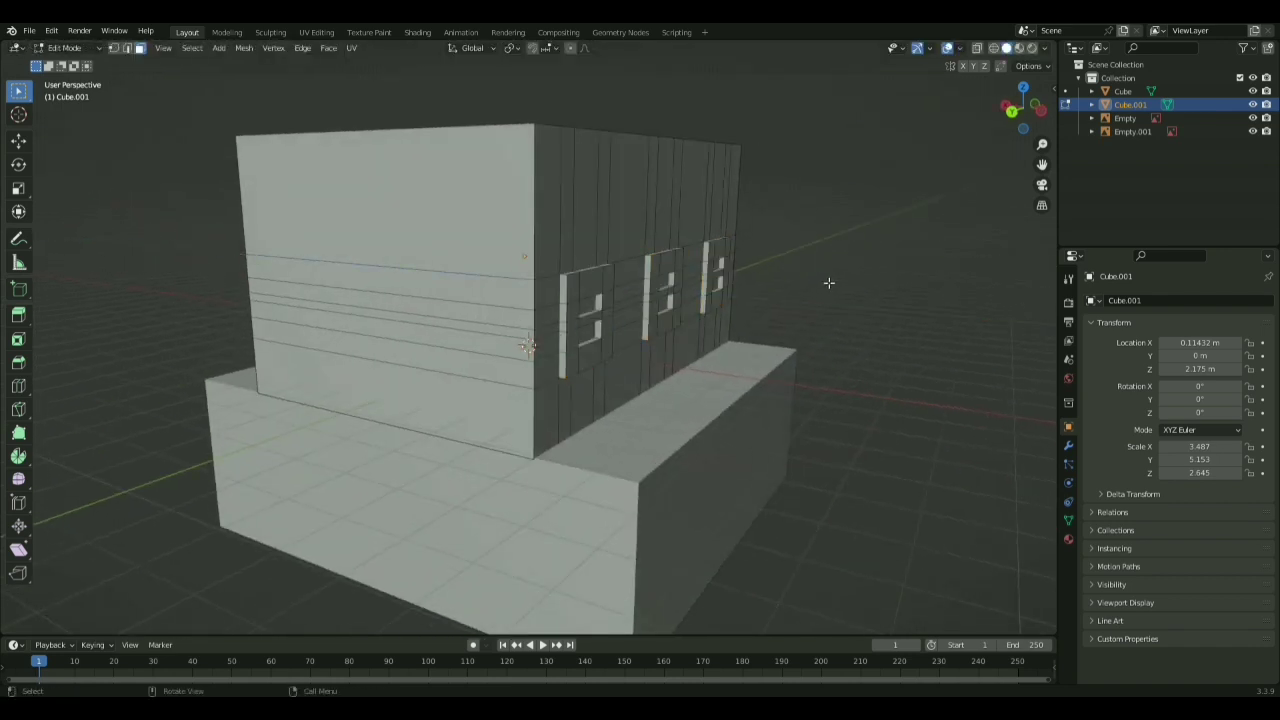
- Return to Object Mode, select the lower cube, and enter Edit Mode on it
middle_drag(828, 284, 567, 296)
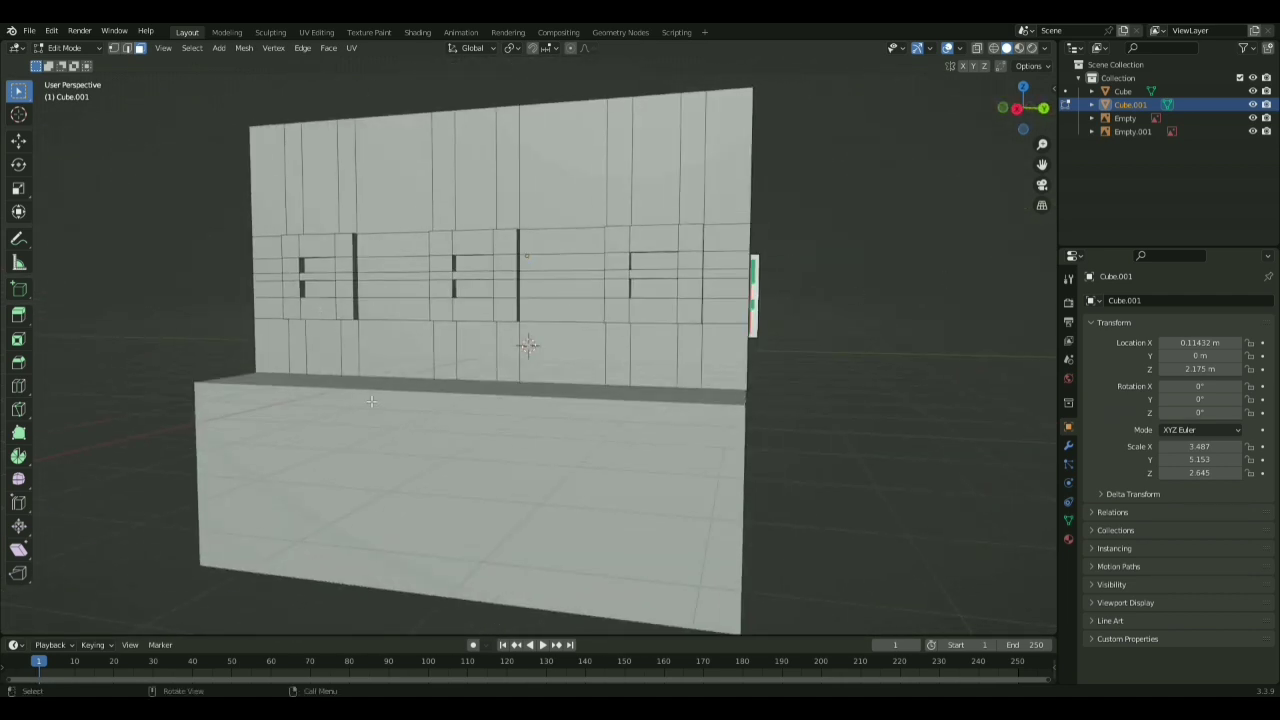
click(96, 51)
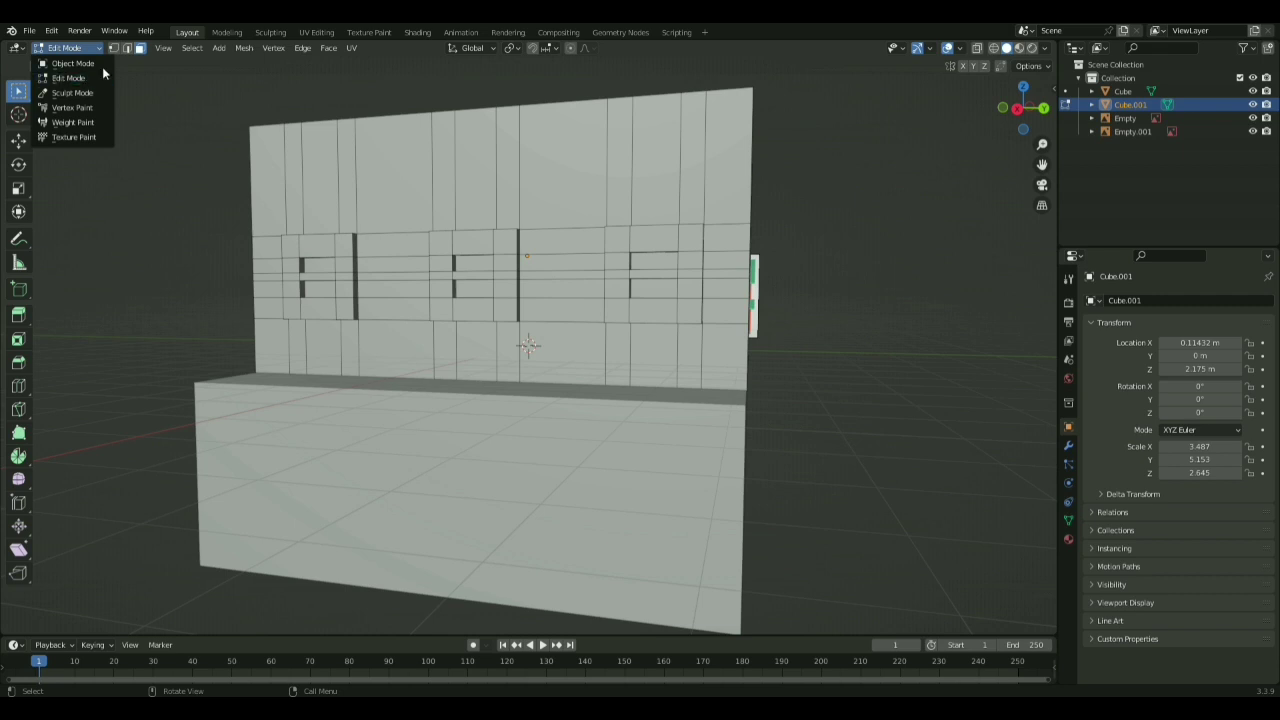
click(102, 64)
click(351, 433)
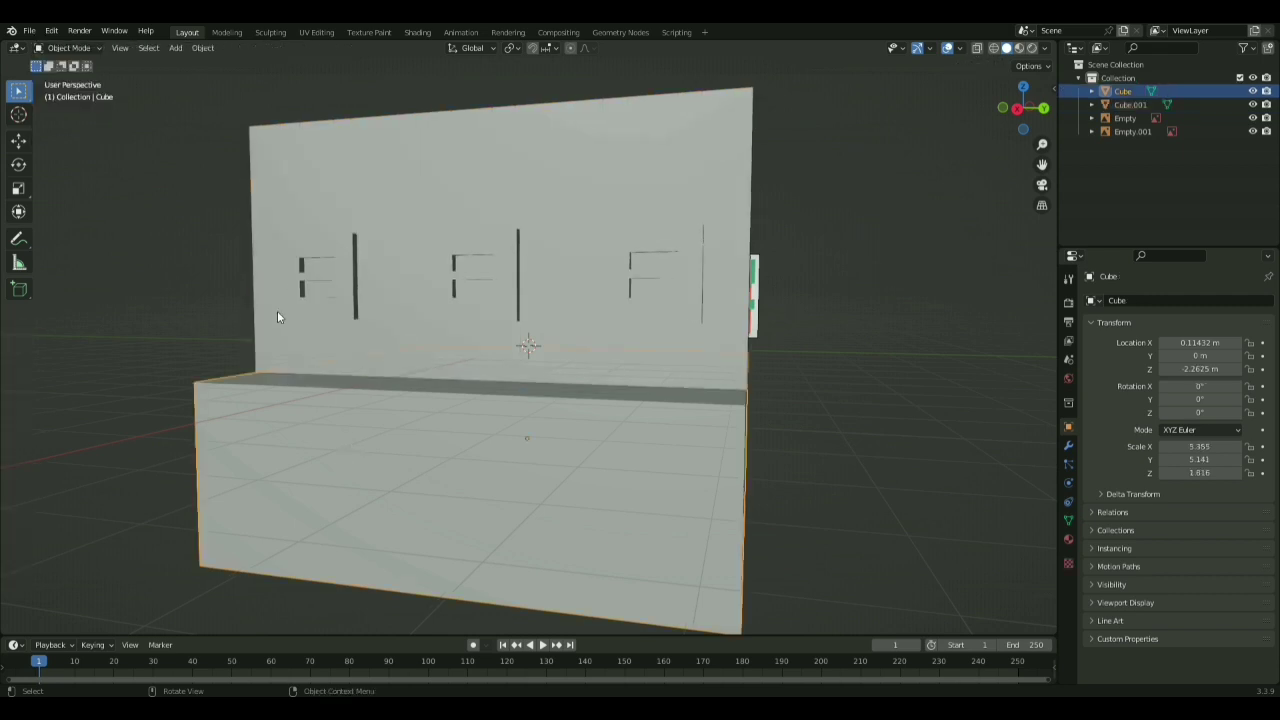
click(82, 46)
click(90, 77)
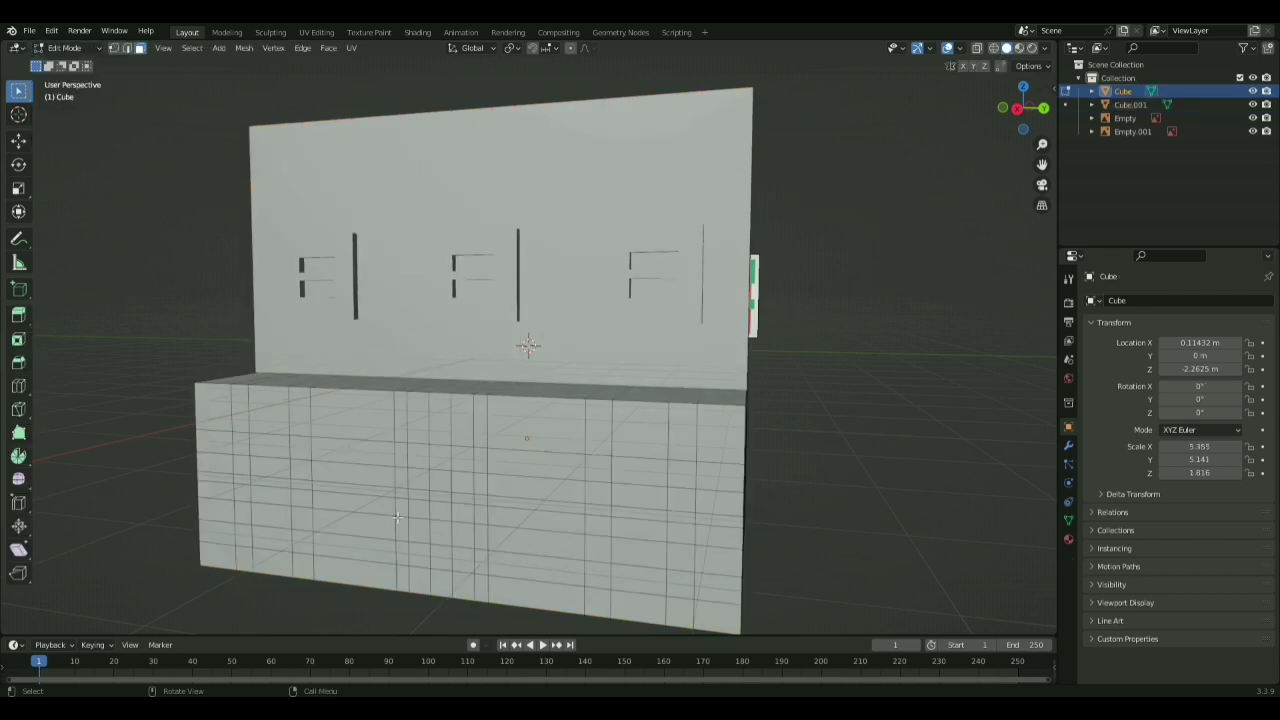
- Select the frame faces and middle bar of the left front window on the lower cube
middle_drag(397, 517, 448, 514)
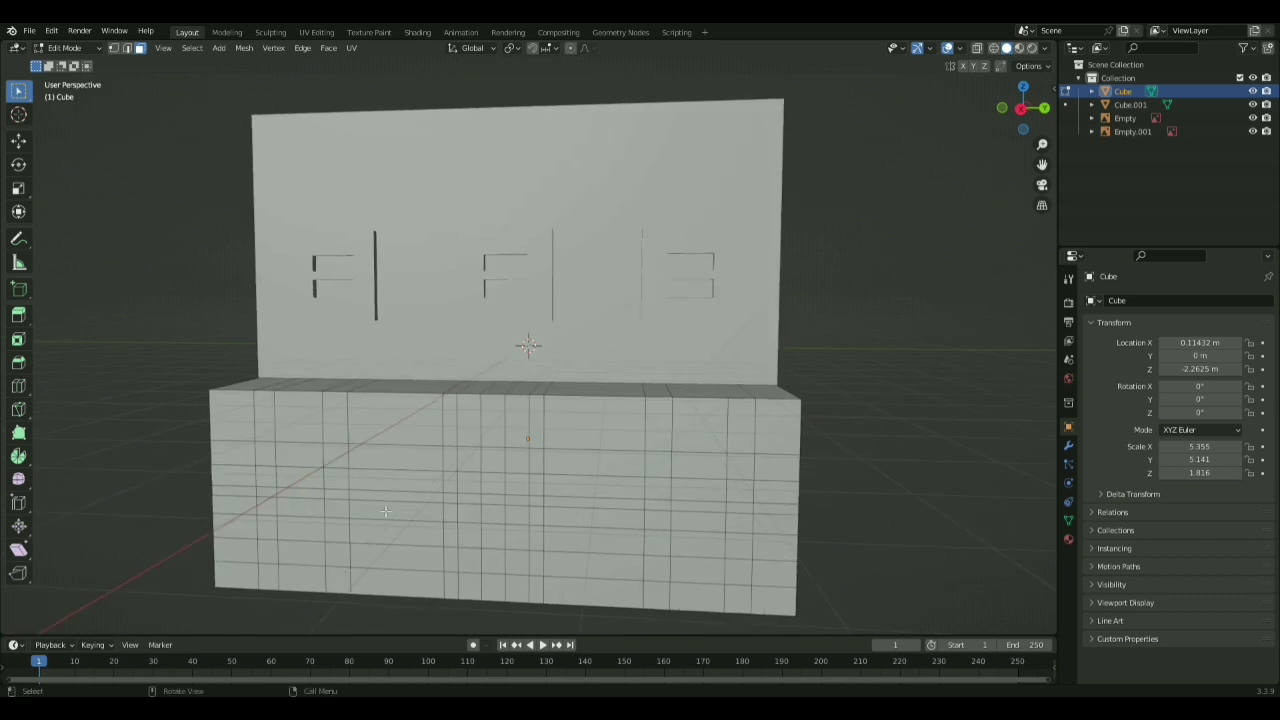
drag(266, 455, 273, 537)
shift+drag(265, 454, 350, 458)
shift+drag(339, 478, 308, 535)
shift+click(300, 493)
- Add the right front window's frame faces and middle bar, and extrude both lower front window frames outward
shift+drag(657, 466, 657, 543)
shift+drag(738, 470, 738, 543)
shift+click(698, 505)
middle_drag(735, 510, 668, 520)
key(e)
click(838, 492)
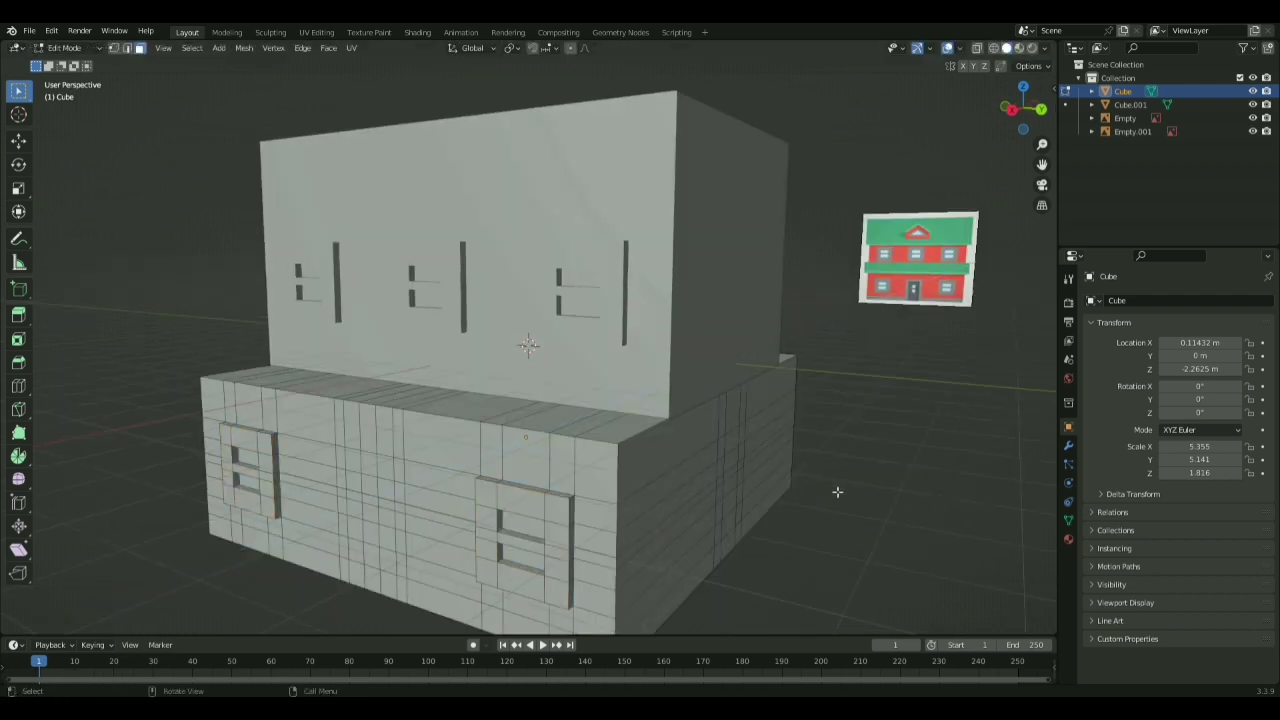
- Select the frame faces of the window on the lower cube's adjacent side wall and extrude them outward
middle_drag(436, 400, 310, 405)
shift+click(490, 440)
shift+click(495, 535)
shift+click(545, 480)
key(e)
click(665, 480)
click(663, 485)
- Select the frame faces and middle bar of the left window on the lower cube's back wall
middle_drag(560, 480, 380, 535)
shift+click(375, 537)
shift+click(421, 389)
shift+click(477, 391)
shift+drag(481, 405, 478, 503)
shift+click(425, 504)
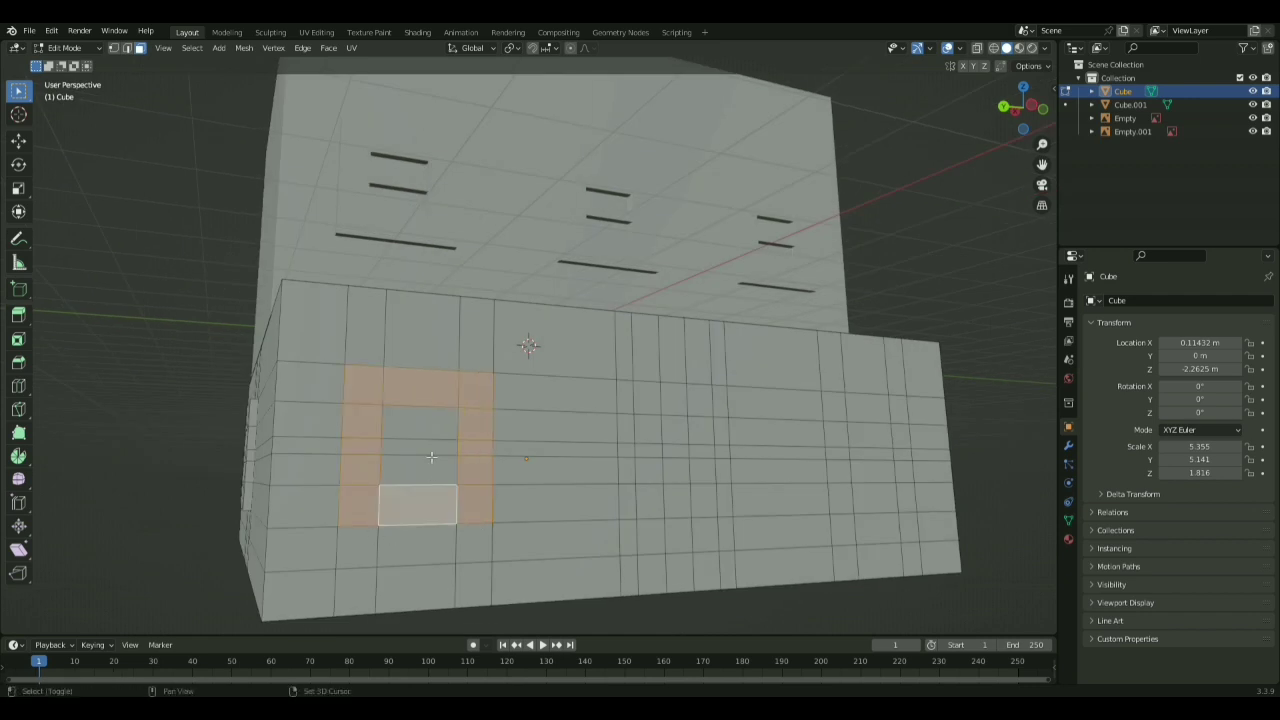
shift+click(403, 449)
shift+right_click(400, 456)
- Add the right back window's frame faces and middle bar, and extrude both lower back window frames outward
shift+drag(833, 404, 842, 500)
shift+drag(845, 497, 908, 500)
shift+click(870, 408)
shift+drag(898, 408, 907, 480)
shift+click(872, 450)
middle_drag(830, 462, 904, 464)
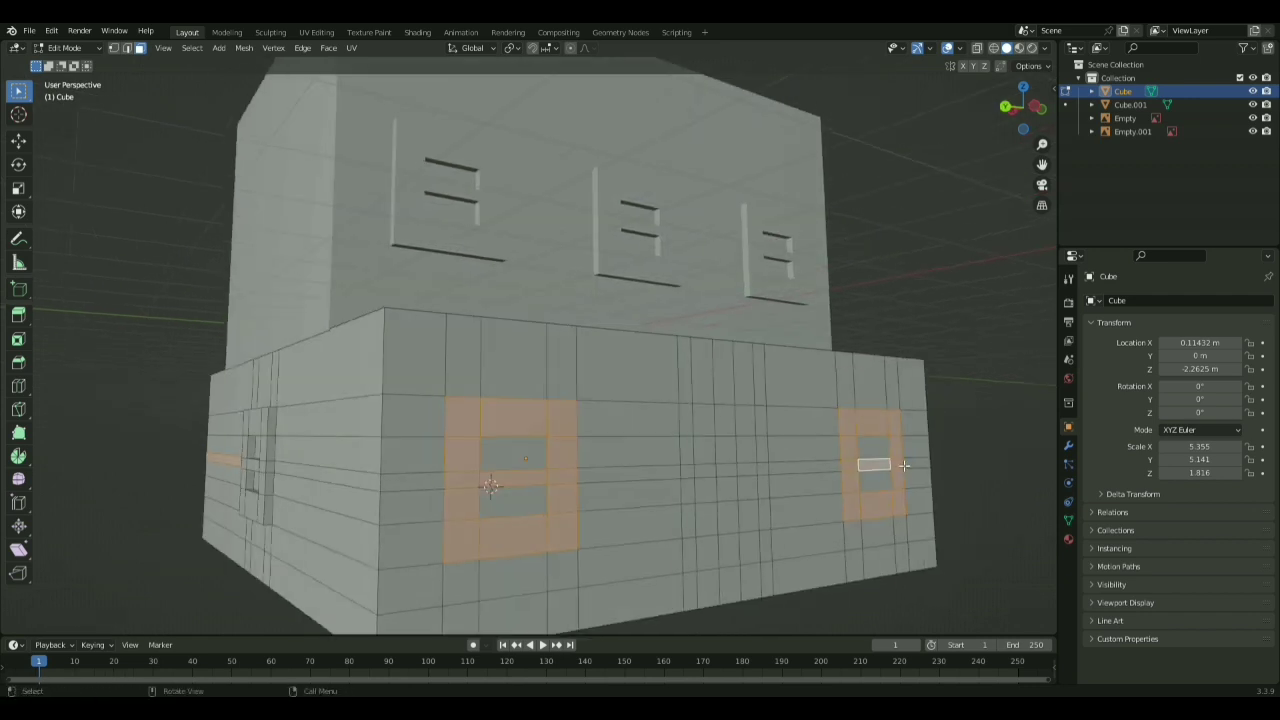
key(e)
click(880, 470)
- Select the base strip and door frame faces on the lower cube's back wall and extrude them outward
middle_drag(800, 486, 700, 400)
shift+drag(170, 522, 768, 318)
shift+drag(776, 322, 806, 558)
shift+drag(830, 560, 1040, 568)
middle_drag(1040, 566, 914, 557)
shift+drag(615, 472, 765, 478)
middle_drag(540, 480, 435, 480)
key(e)
click(630, 484)
click(630, 484)
- Select the frame faces and middle bar of the window on the lower cube's remaining side wall and extrude them outward
shift+click(646, 396)
shift+click(648, 437)
shift+drag(572, 353, 584, 436)
shift+drag(592, 440, 680, 448)
shift+drag(687, 449, 680, 345)
shift+drag(674, 348, 620, 340)
shift+click(648, 393)
key(e)
click(720, 410)
middle_drag(648, 395, 540, 410)
click(960, 200)
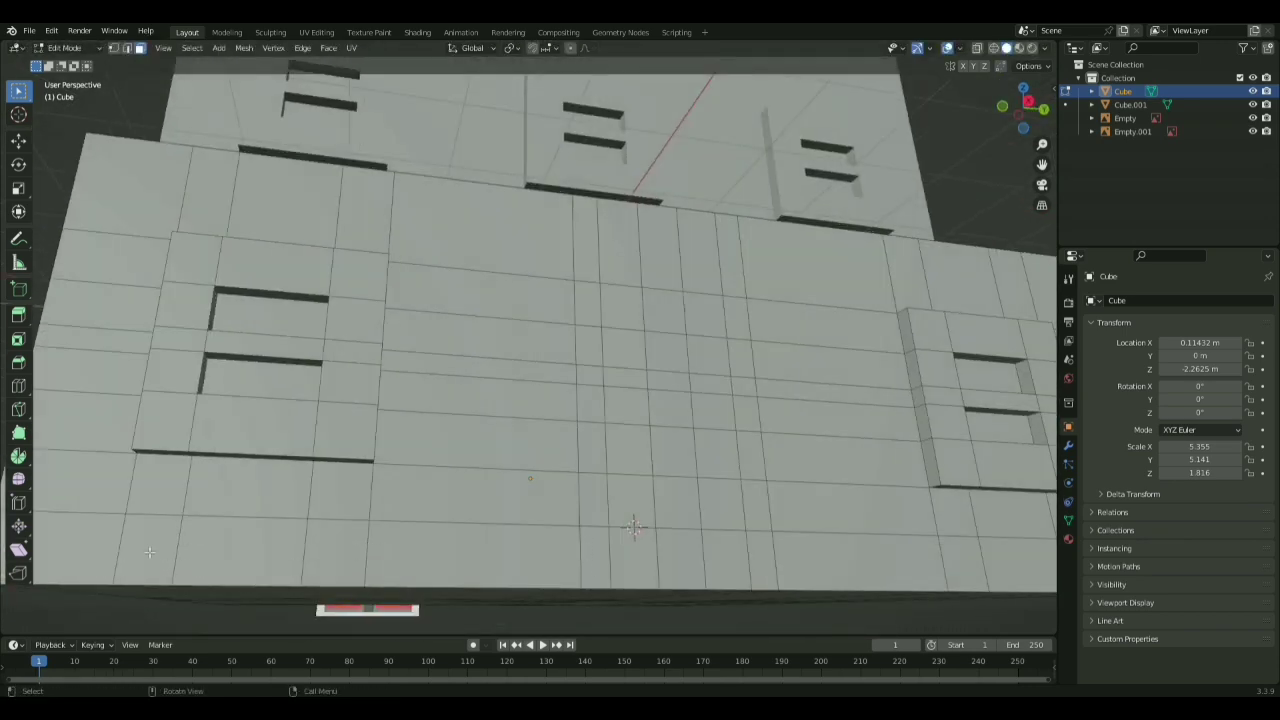
- Select the base strip and door frame faces on the lower cube's front wall and extrude them outward
shift+drag(42, 575, 588, 575)
shift+drag(588, 575, 762, 572)
shift+drag(764, 572, 1042, 575)
shift+middle_drag(1040, 572, 850, 565)
shift+drag(850, 565, 945, 572)
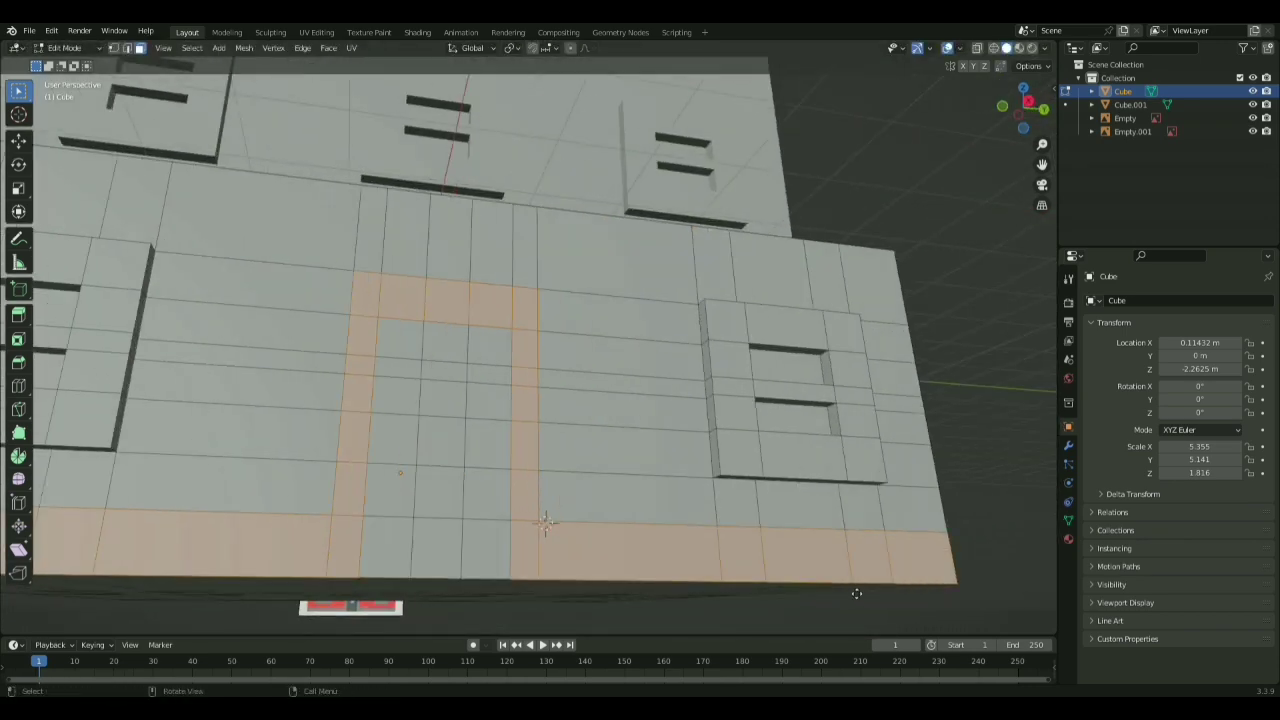
key(e)
shift+click(443, 347)
shift+click(447, 413)
right_click(447, 413)
click(1006, 520)
- Select the front door's two glass pane faces and extrude them inward about 0.04 m
click(444, 347)
shift+click(451, 403)
key(e)
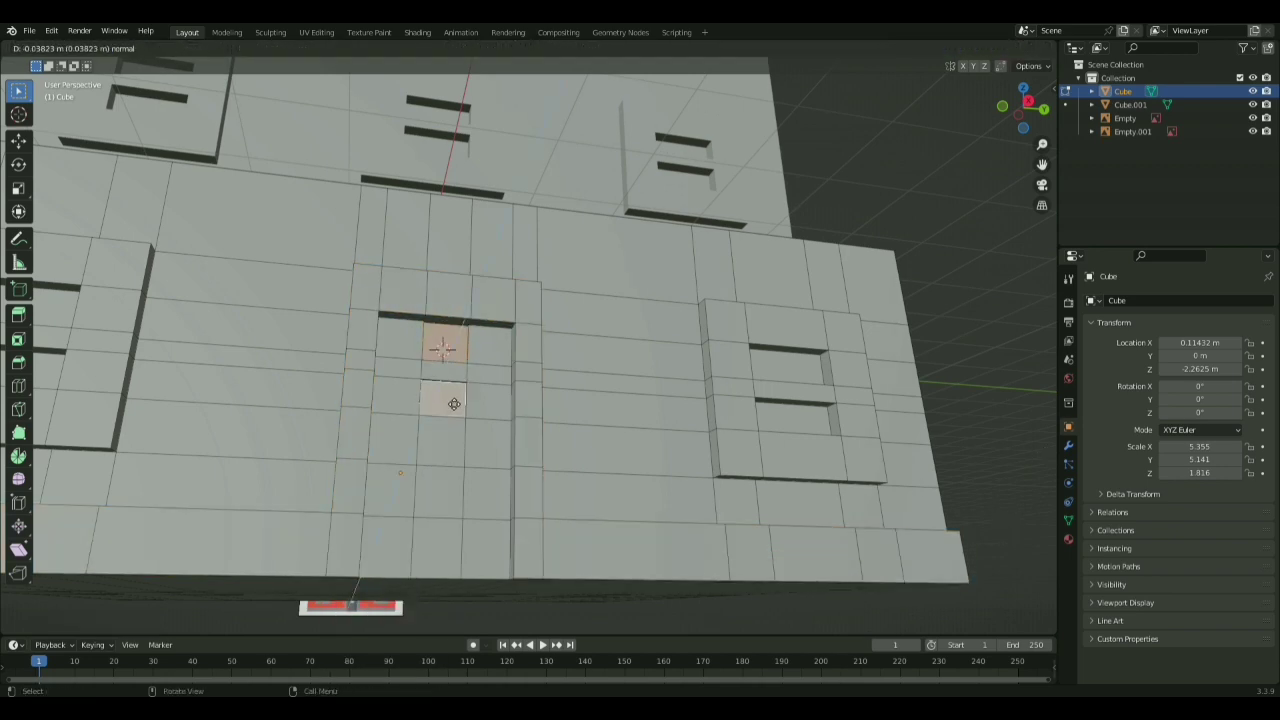
click(456, 402)
- Select the base strip faces along one side wall of the lower cube and extrude them outward
middle_drag(640, 425, 920, 480)
drag(190, 548, 908, 557)
key(e)
right_click(908, 560)
middle_drag(908, 560, 575, 530)
key(e)
click(832, 559)
drag(235, 415, 506, 426)
shift+drag(508, 427, 950, 455)
middle_drag(950, 455, 1014, 477)
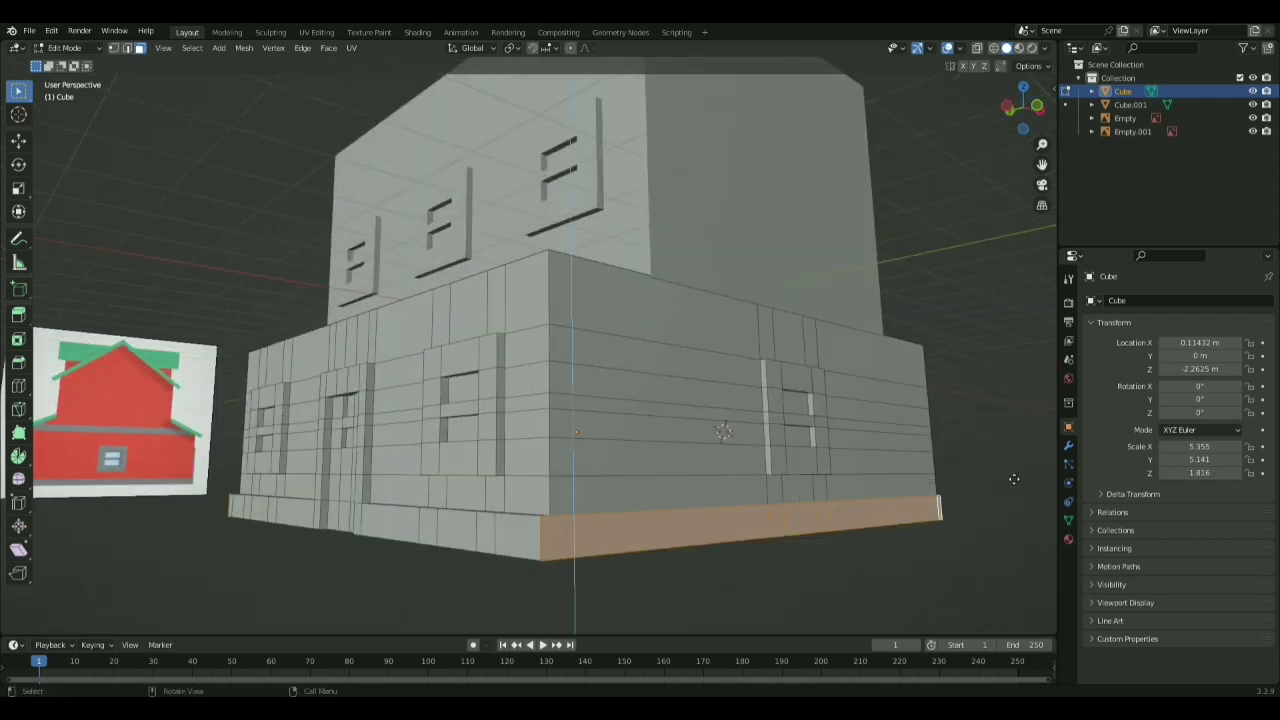
key(e)
right_click(916, 478)
middle_drag(916, 478, 985, 498)
click(163, 454)
middle_drag(163, 454, 649, 480)
- Select the base strip faces along the opposite side wall of the lower cube and extrude them outward
drag(954, 487, 760, 498)
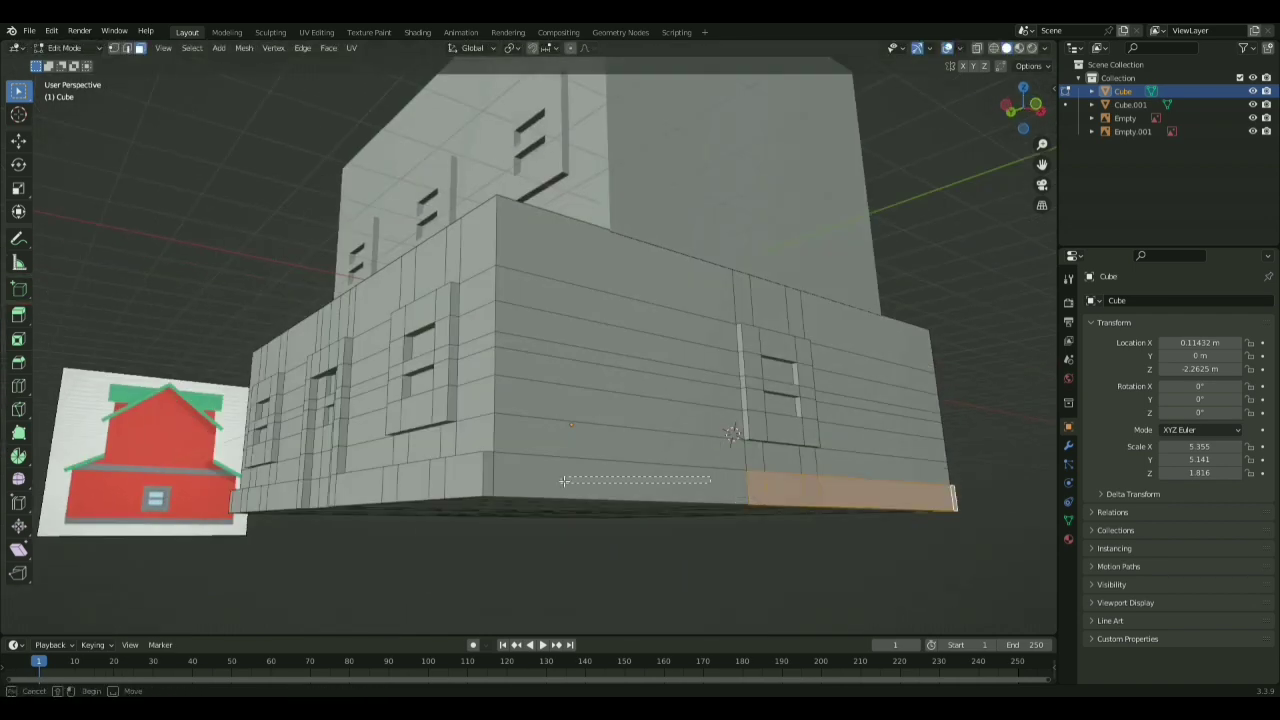
shift+drag(566, 482, 700, 492)
key(e)
click(550, 490)
middle_drag(550, 490, 878, 456)
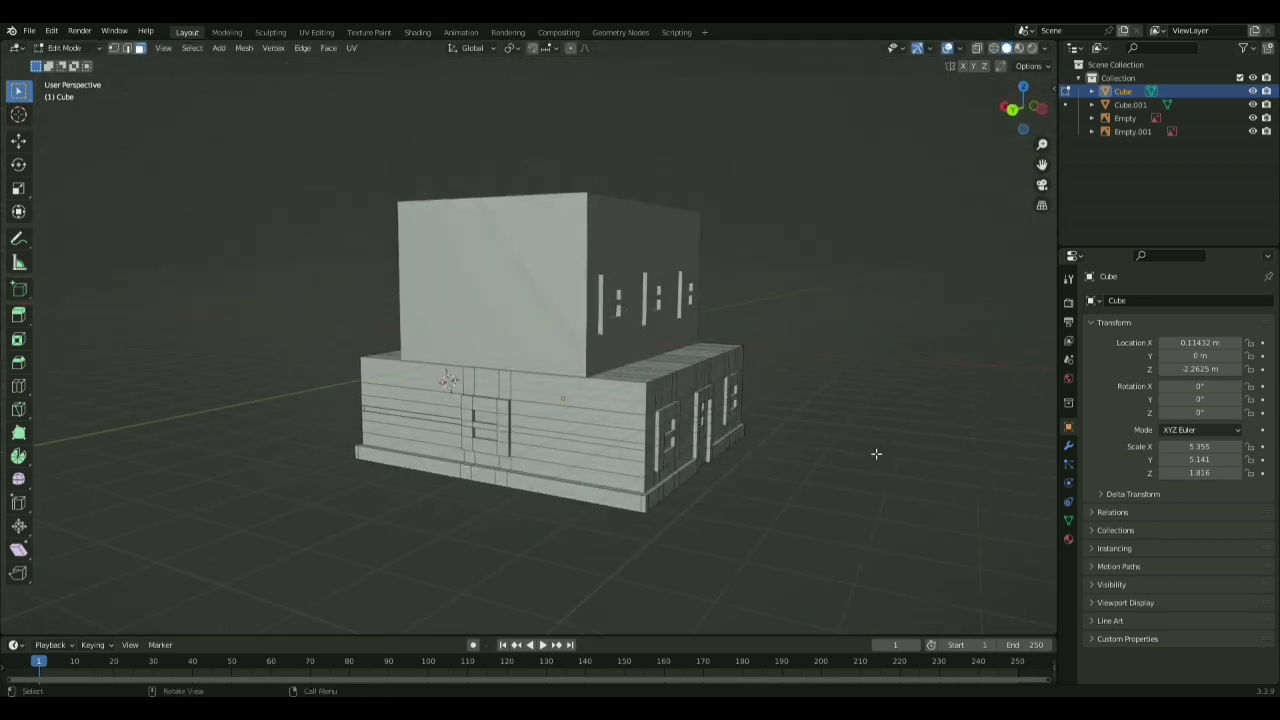
- Return to Object Mode, clear the selection, and inspect the house from all around
click(66, 48)
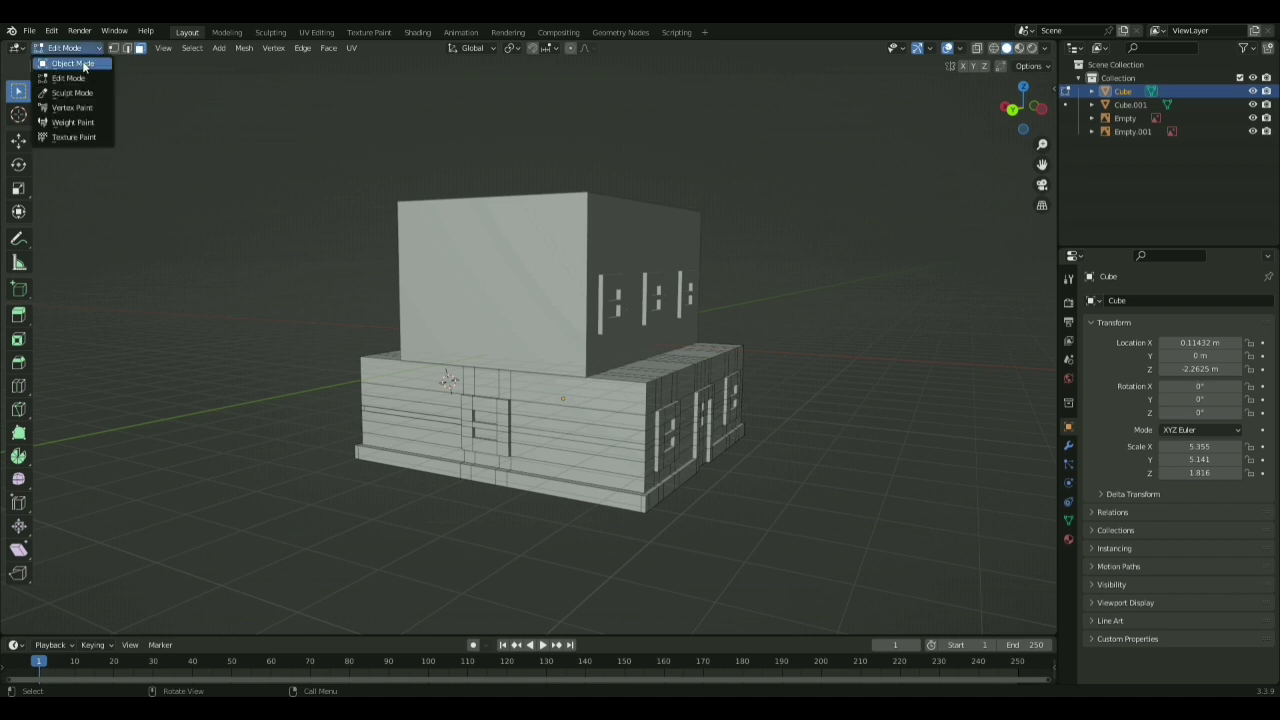
click(62, 58)
click(818, 263)
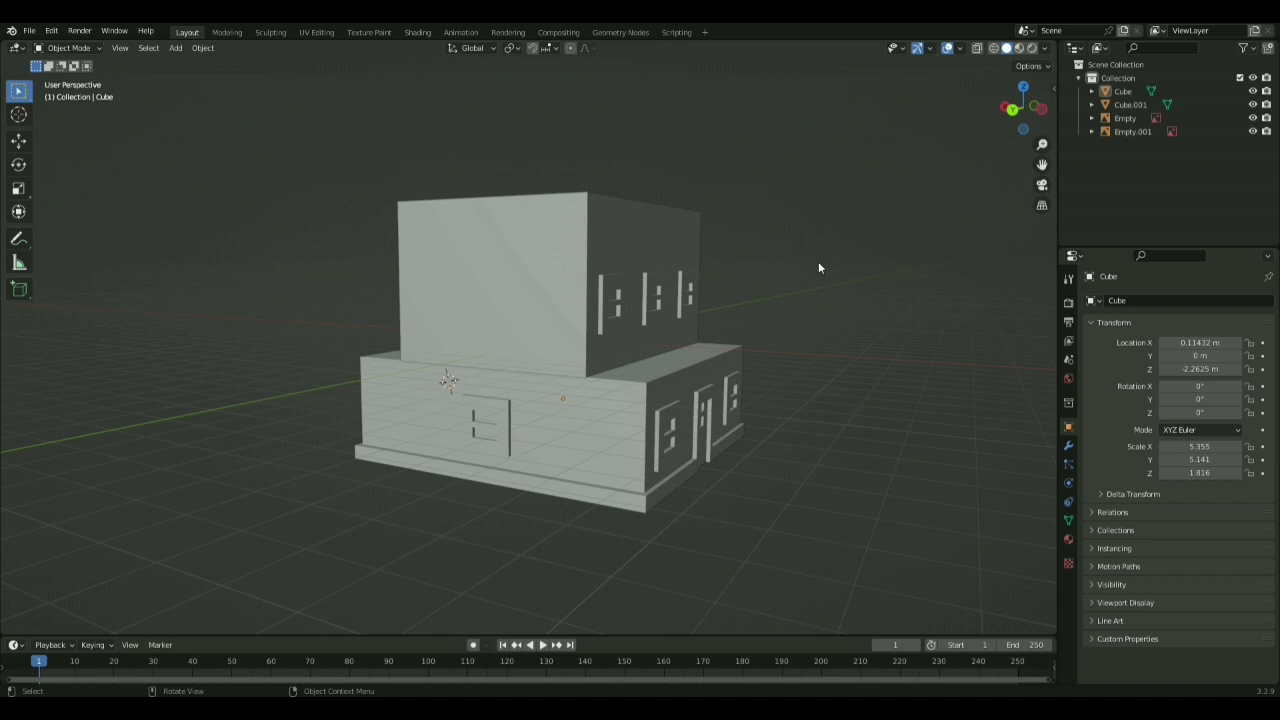
middle_drag(724, 348, 416, 342)
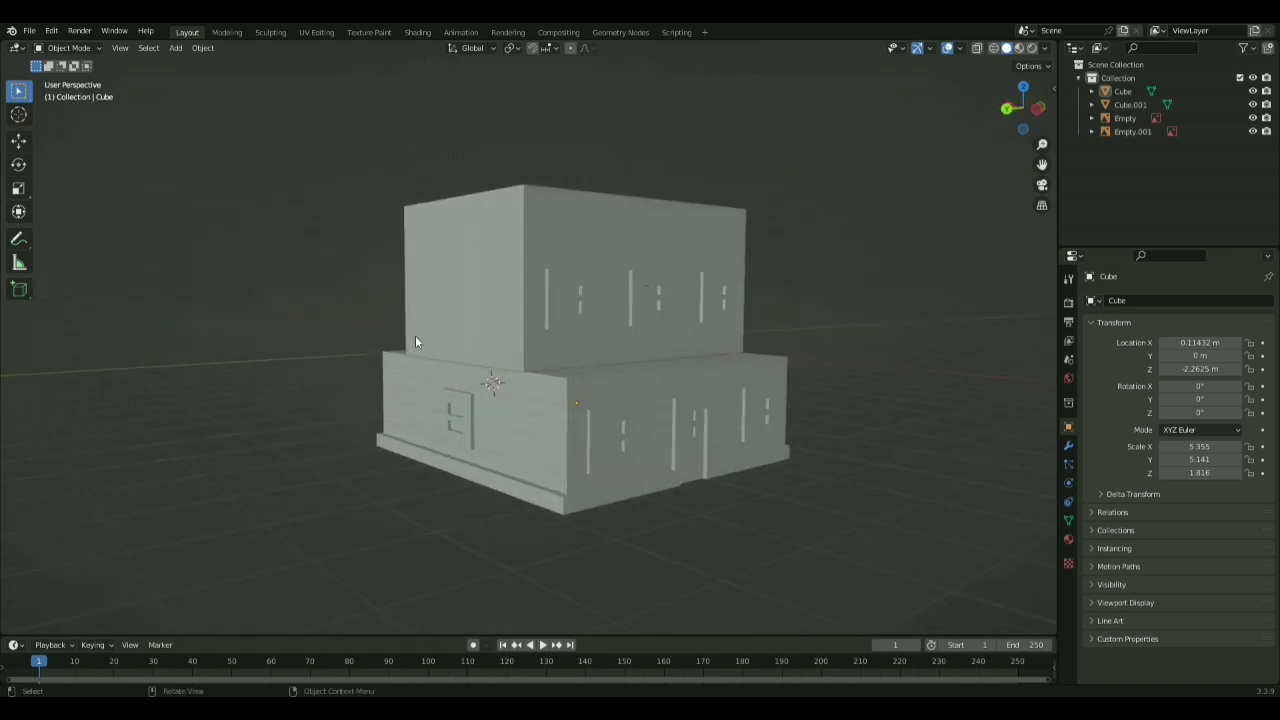
middle_drag(670, 340, 147, 352)
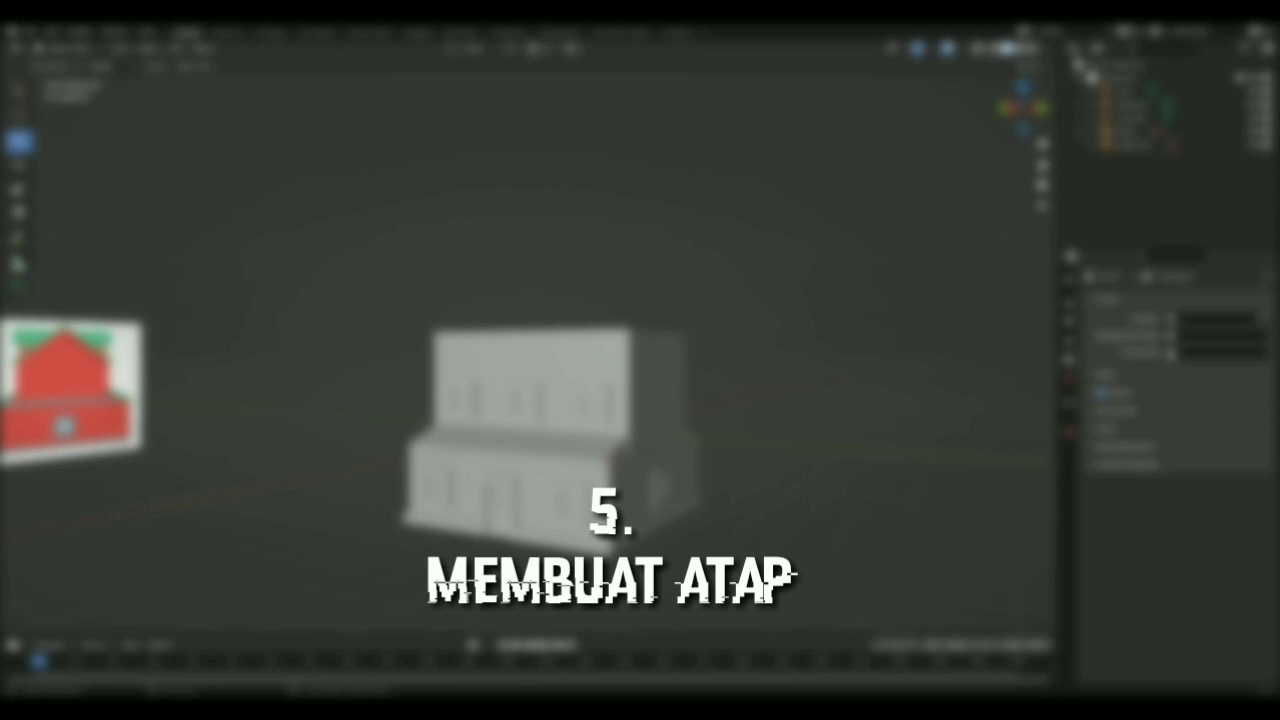
- Add a cube for the roof and move it to the top of the house's upper floor
click(543, 449)
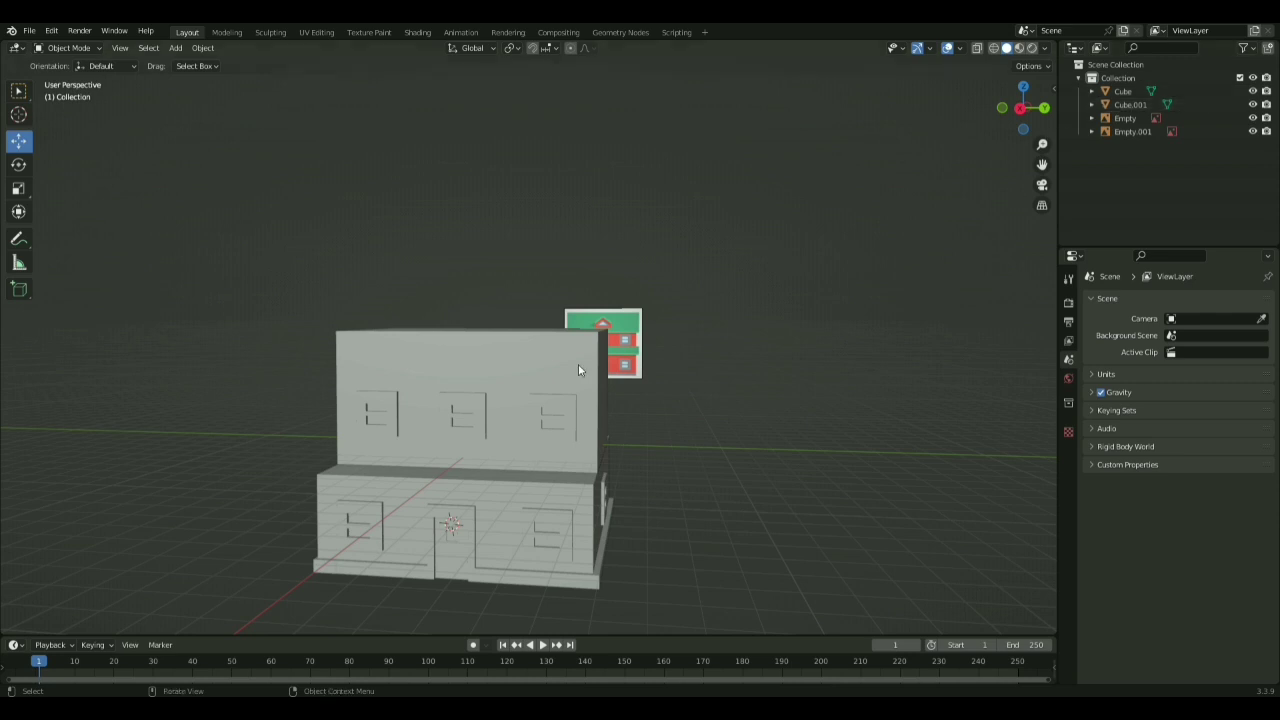
middle_drag(676, 345, 503, 275)
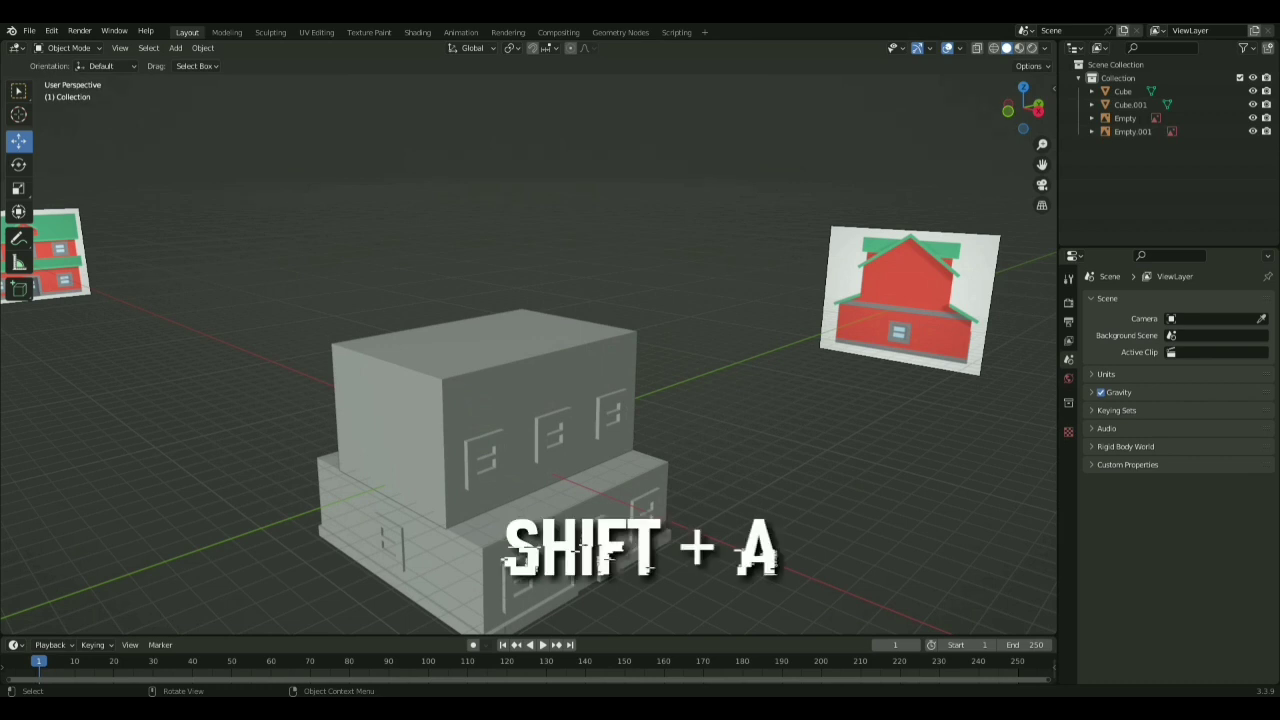
key(shift+a)
mouse_move(730, 364)
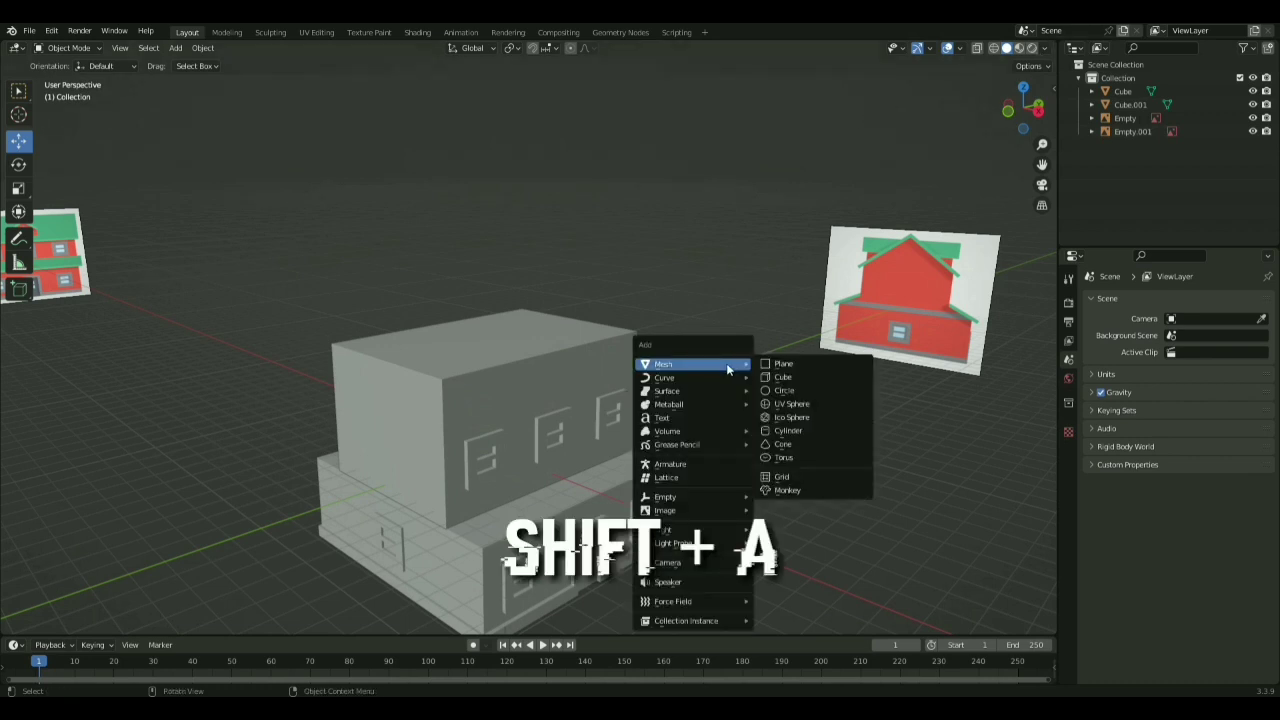
click(789, 379)
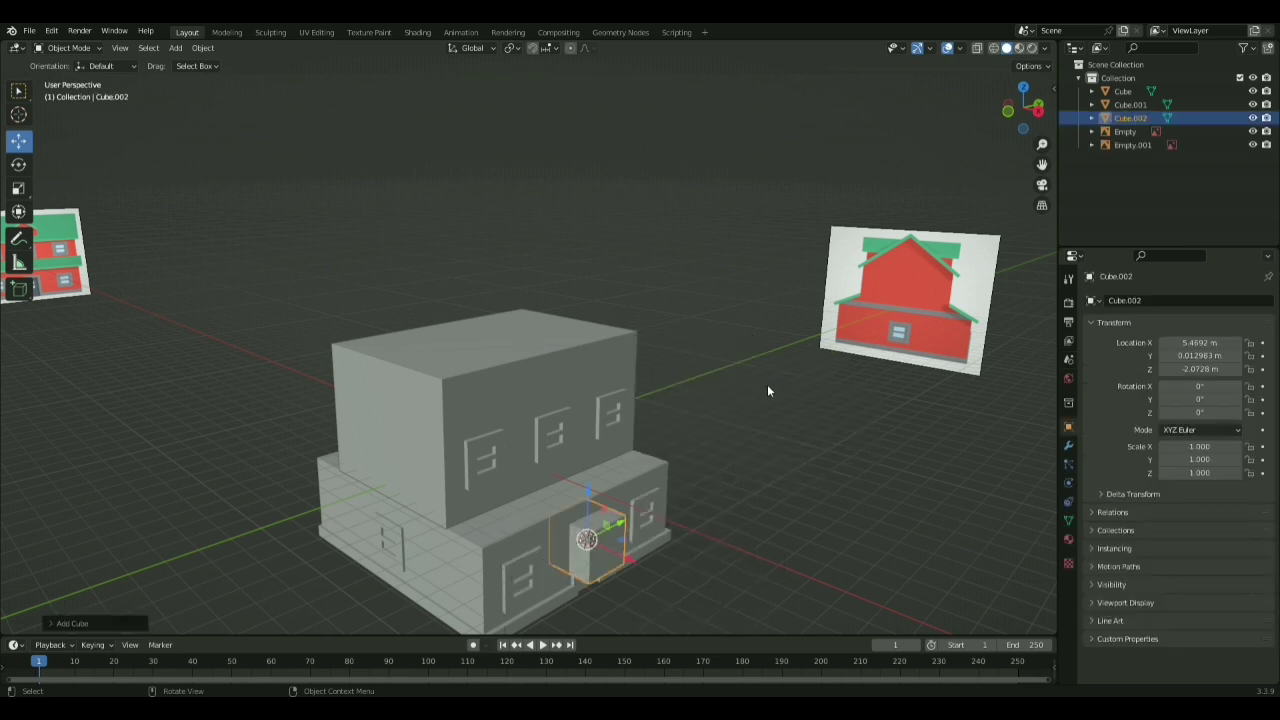
key(g)
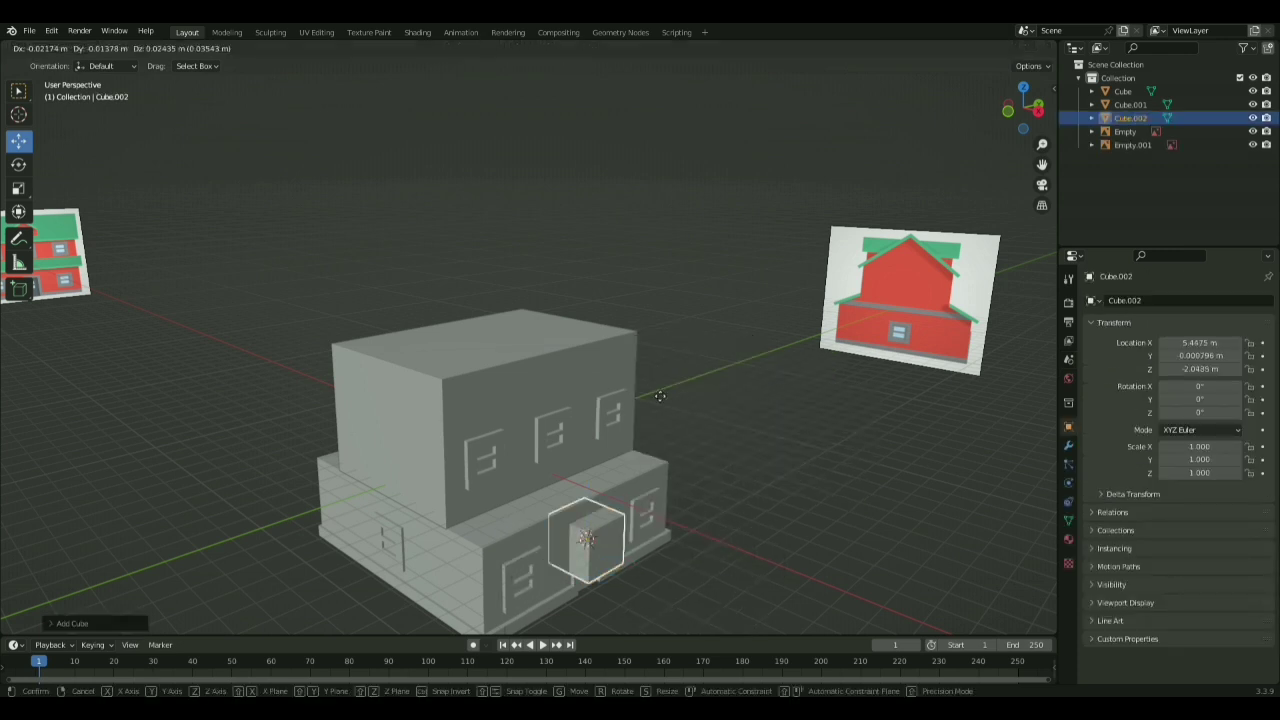
click(570, 216)
middle_drag(570, 216, 570, 209)
- Scale the new cube to about 3.0 in X and 2.2 in Z, and move it down and sideways into the upper floor
key(s)
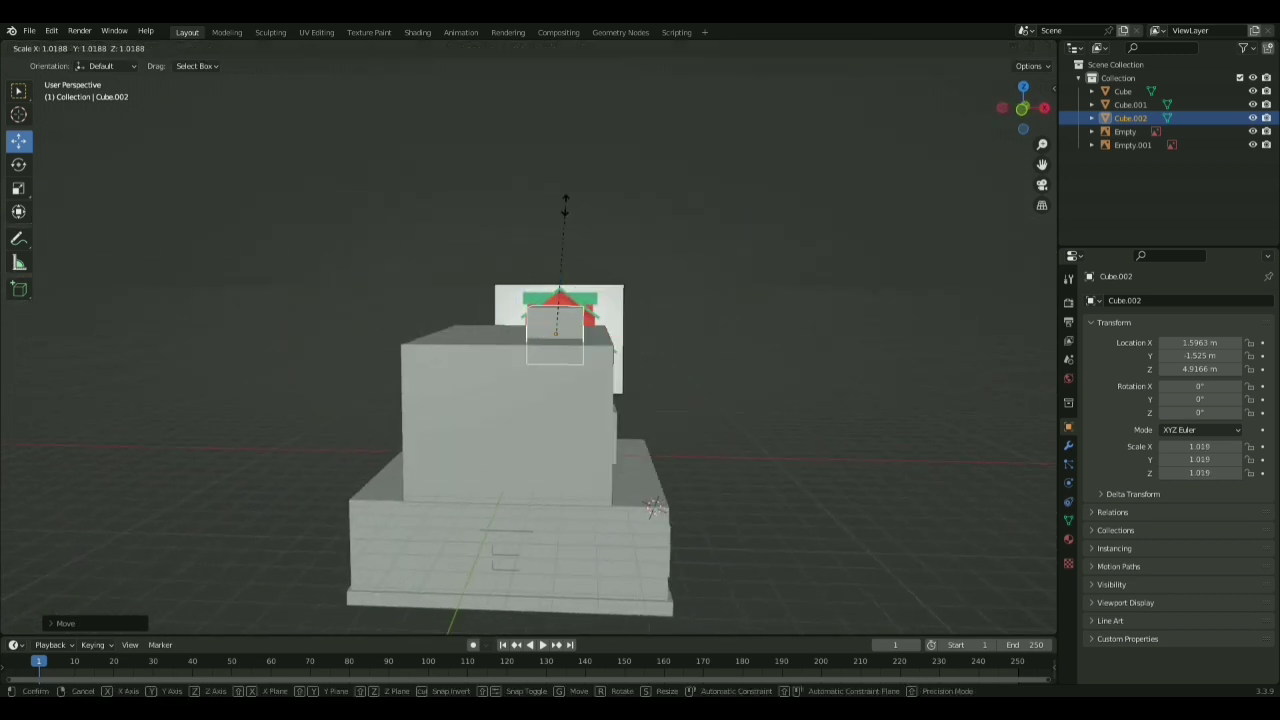
key(z)
click(583, 374)
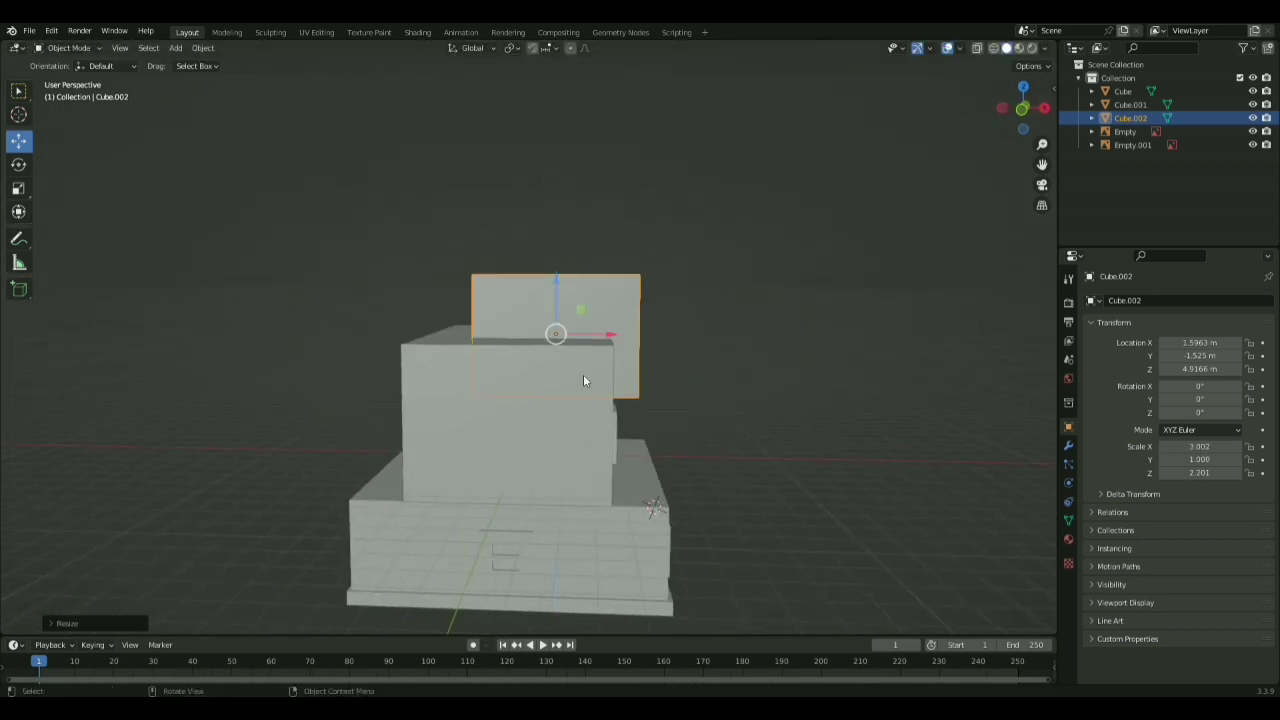
key(g)
key(z)
click(556, 462)
key(g)
key(x)
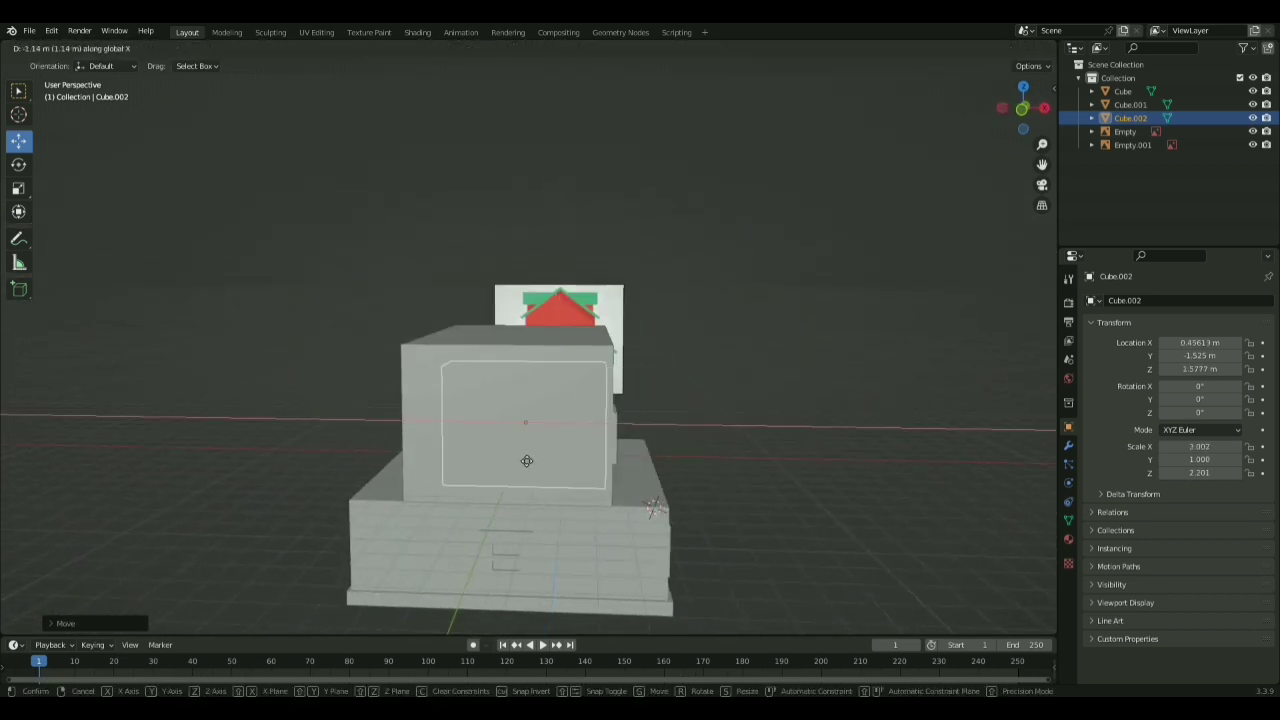
click(526, 461)
- Widen the roof cube along X to a scale of about 4.91
key(g)
key(s)
key(x)
click(479, 454)
middle_drag(479, 454, 592, 459)
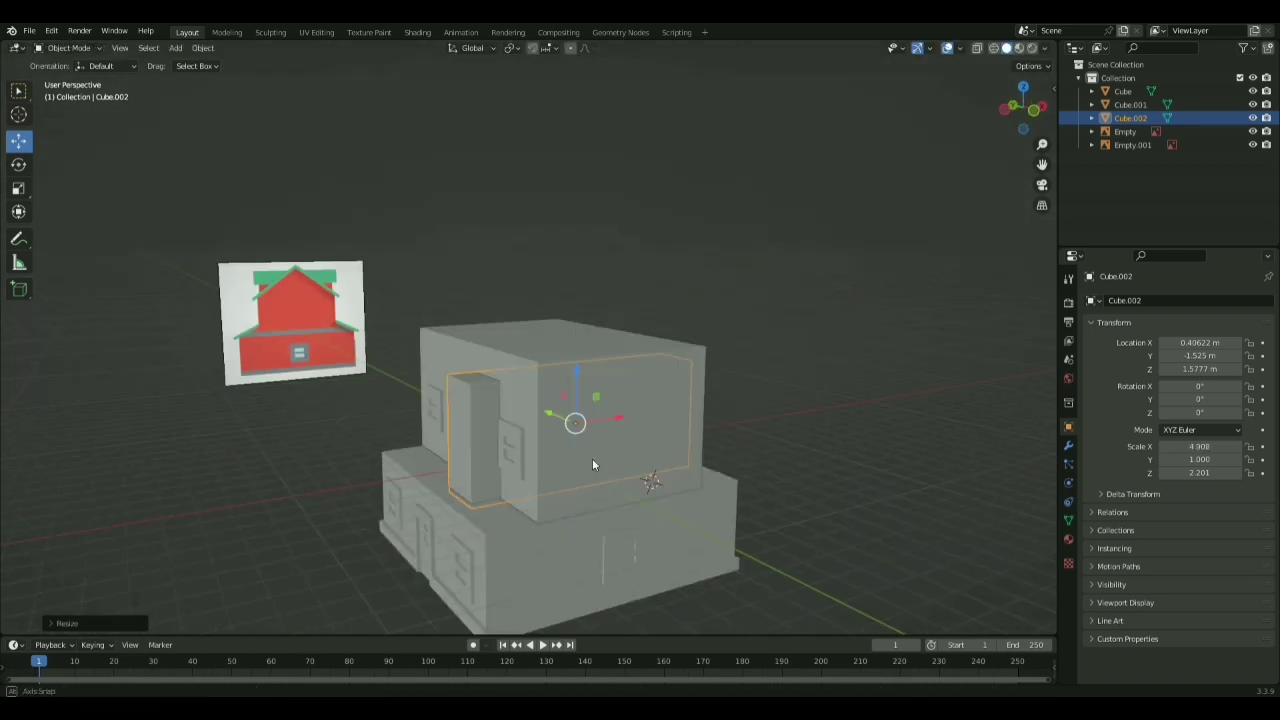
- Hide both reference images, and in front view centre the roof cube over the house and widen its X scale to about 5.29
key(KP_1)
drag(1252, 132, 1252, 145)
key(s)
key(x)
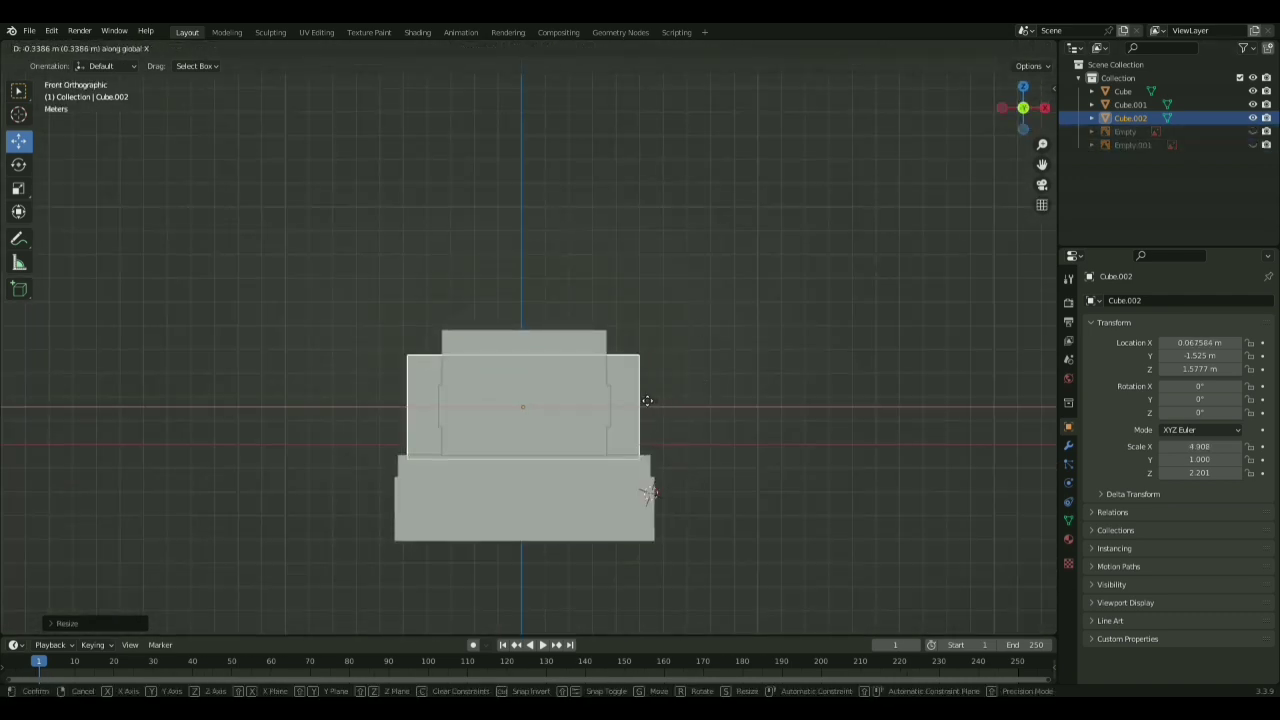
click(650, 395)
middle_drag(650, 395, 678, 418)
- Lengthen the roof cube along Y to a scale of about 5.06 and centre it over the house at about Y -0.03 m
key(s)
key(y)
click(947, 411)
key(g)
key(y)
click(905, 406)
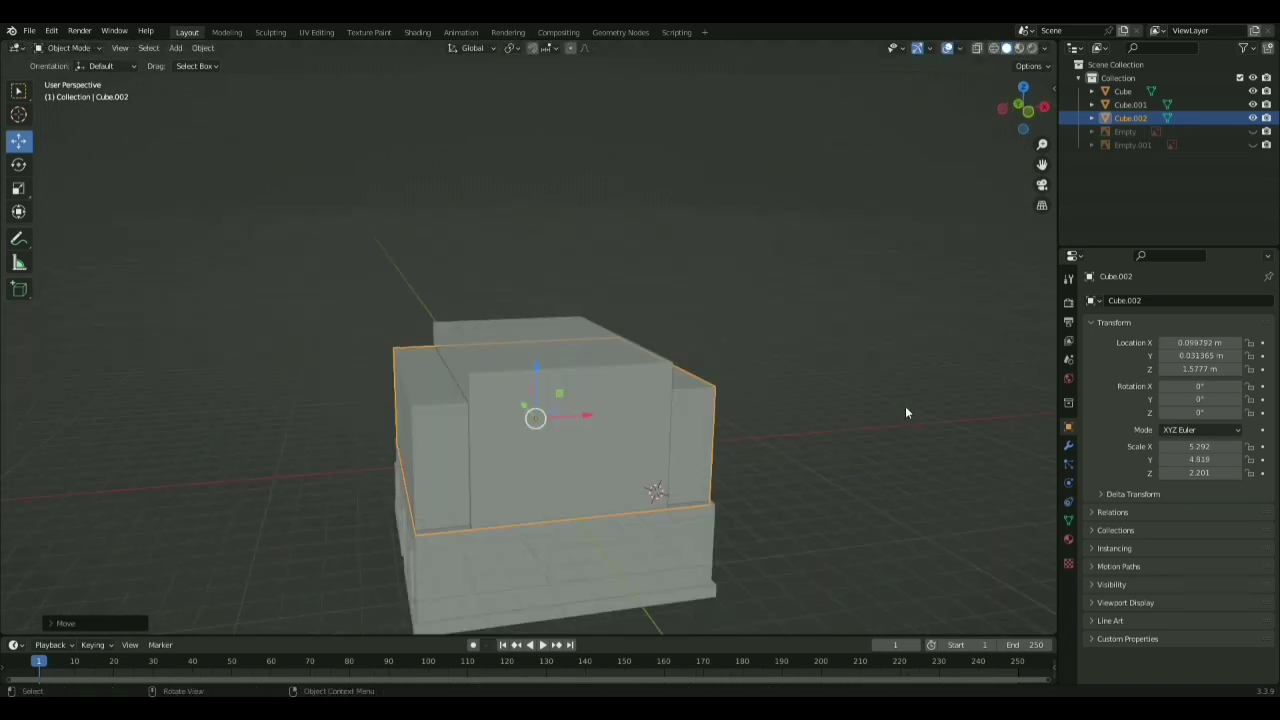
key(s)
key(y)
middle_drag(905, 406, 922, 425)
click(920, 418)
- Flatten the roof cube to a Z scale of about 0.88 and lower it to about Z 0.36 m
key(s)
key(z)
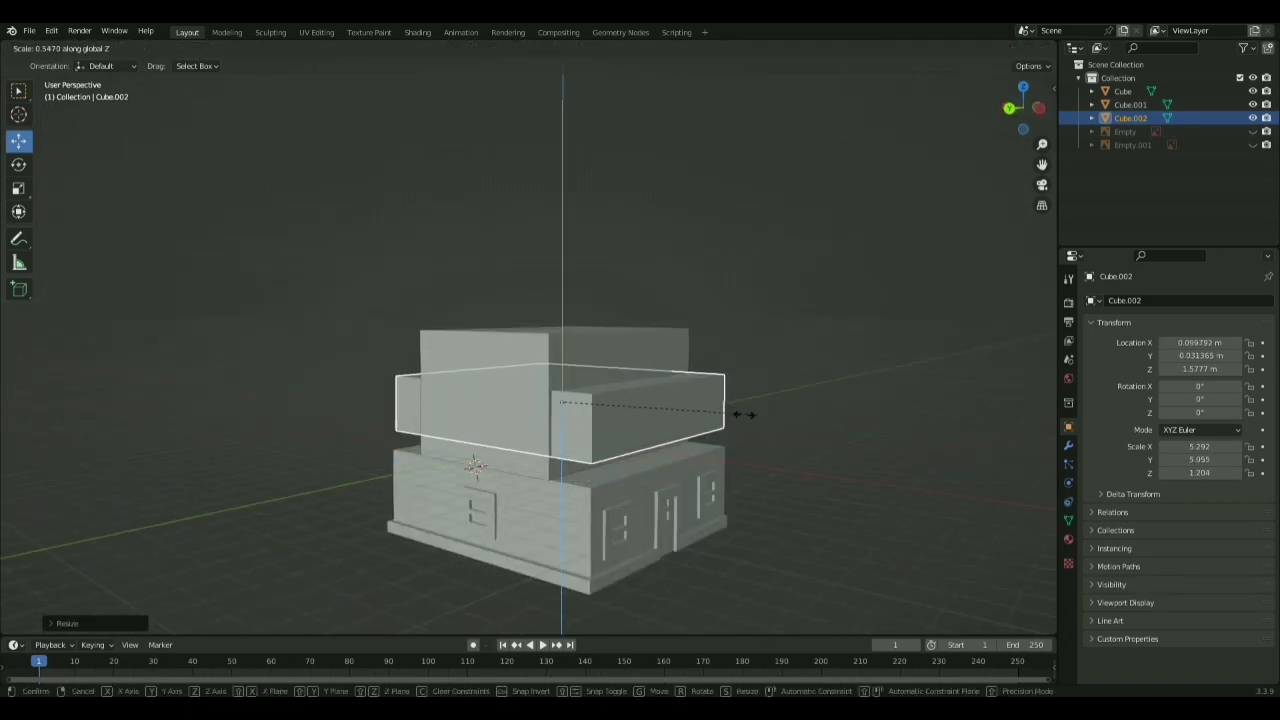
click(737, 410)
key(g)
key(z)
click(706, 440)
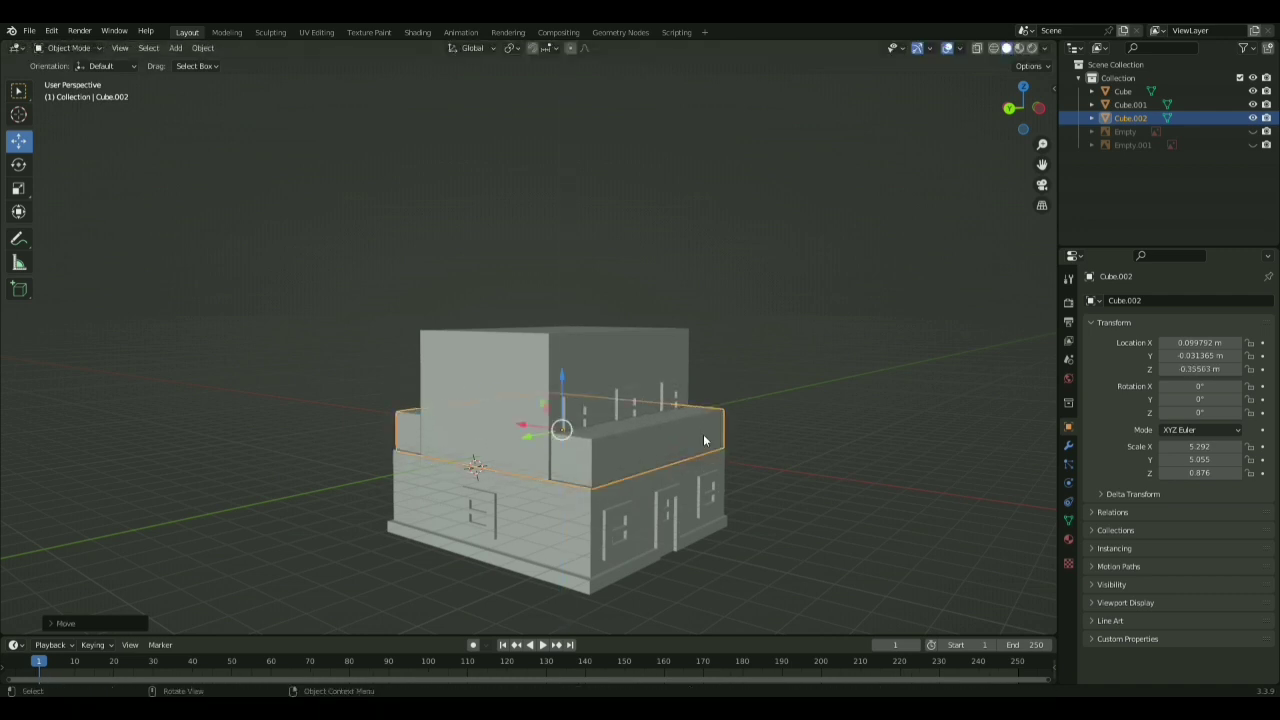
- Thin the roof slab to a Z scale of about 0.77 and seat it on the lower floor at about Z 0.12 m
key(s)
key(z)
click(695, 436)
key(g)
key(z)
click(680, 437)
- Enlarge the roof slab horizontally to scales of about 5.47 in X and 5.22 in Y so it overhangs the lower walls
mouse_move(680, 437)
middle_down()
mouse_move(630, 447)
mouse_move(613, 487)
mouse_move(775, 511)
mouse_move(641, 464)
mouse_move(645, 499)
mouse_move(677, 500)
middle_up()
key(s)
key(alt+z)
click(614, 488)
key(alt+z)
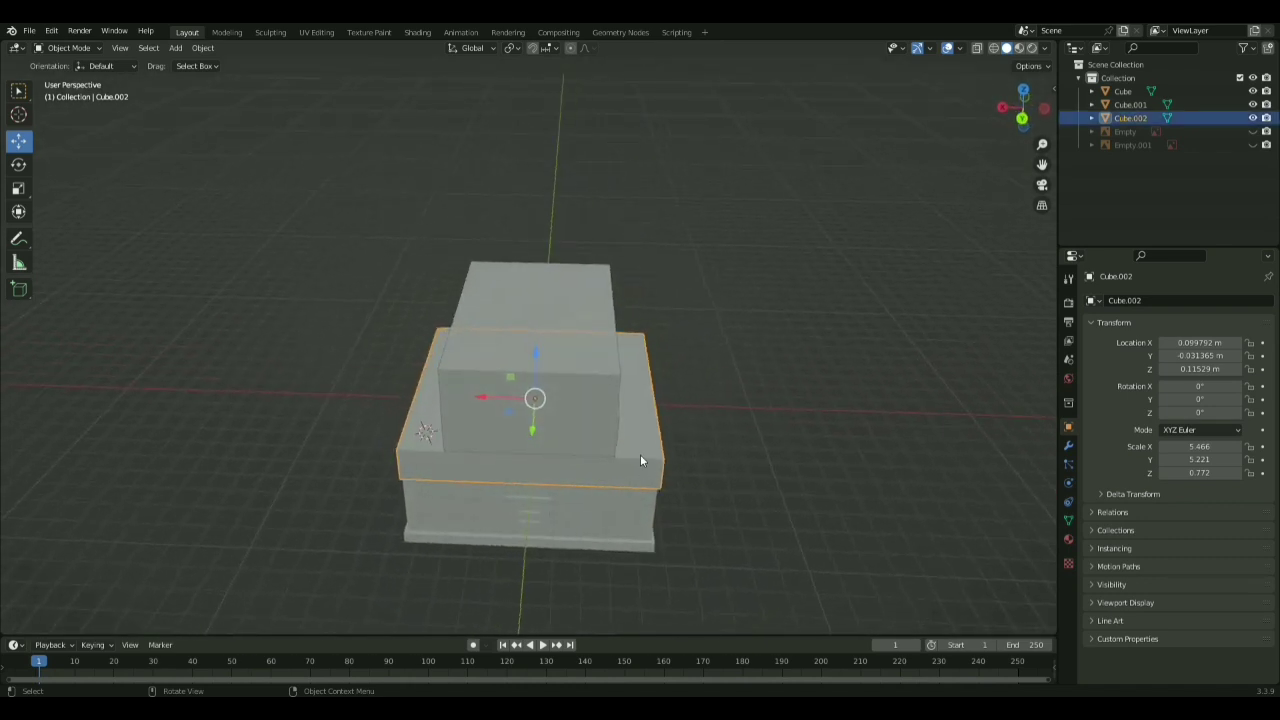
- In Edit Mode, deselect the slab's mesh and add a loop cut flush with the upper floor's rear wall
click(84, 48)
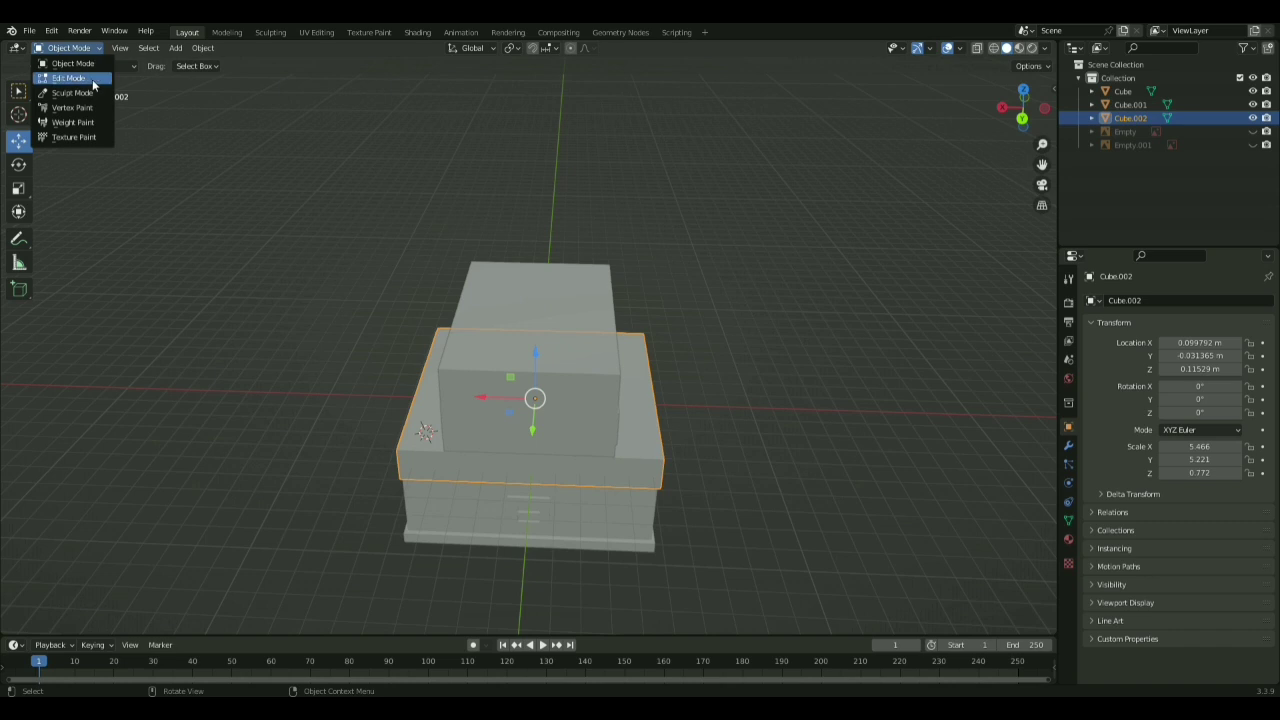
click(70, 80)
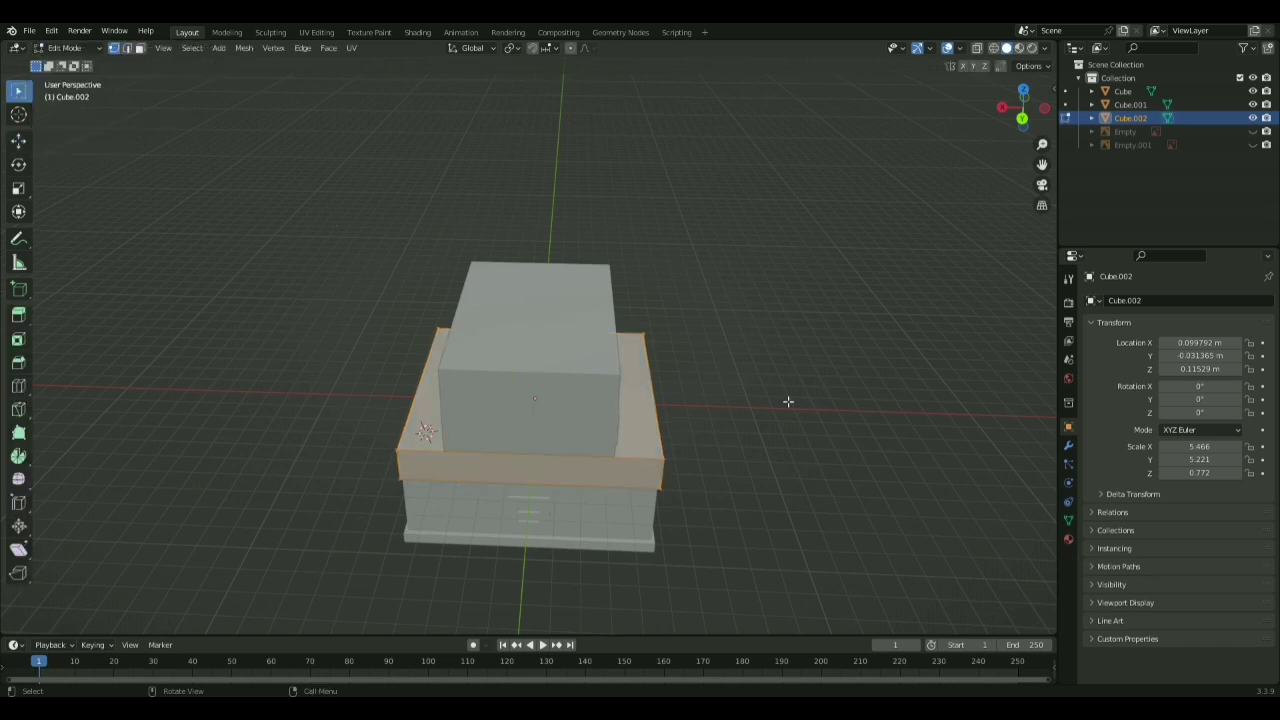
key(alt+a)
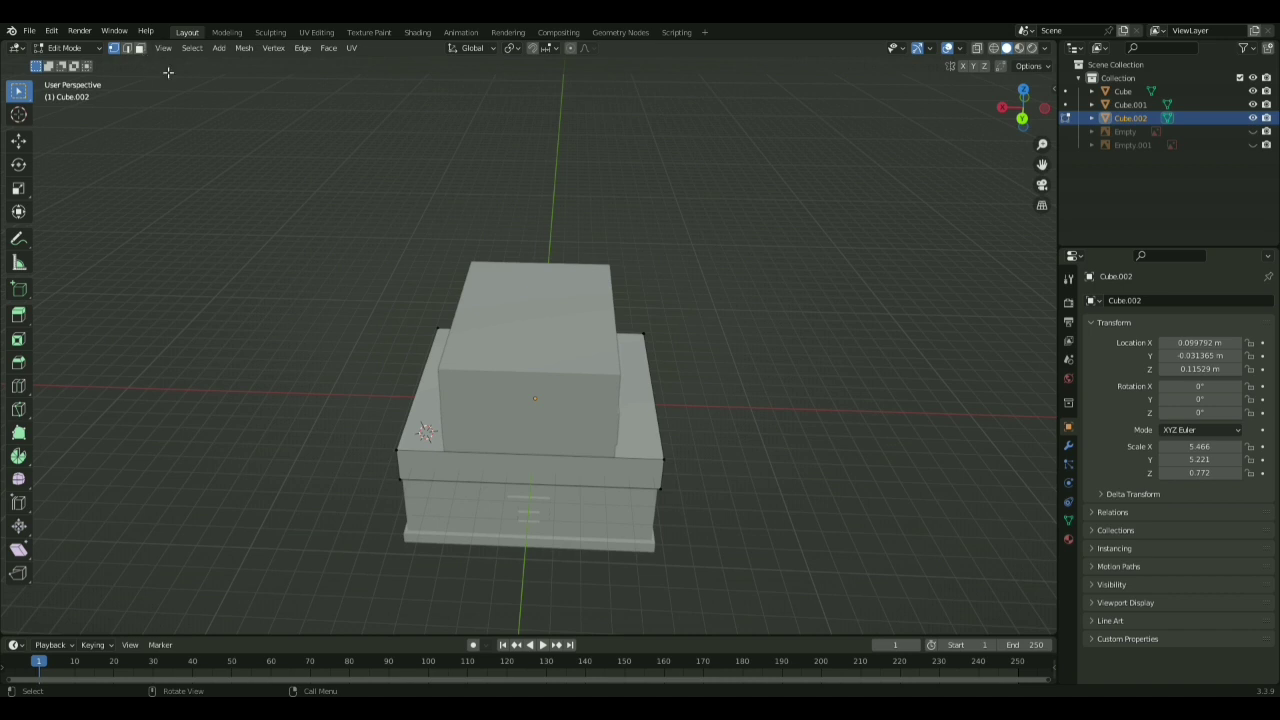
key(ctrl+r)
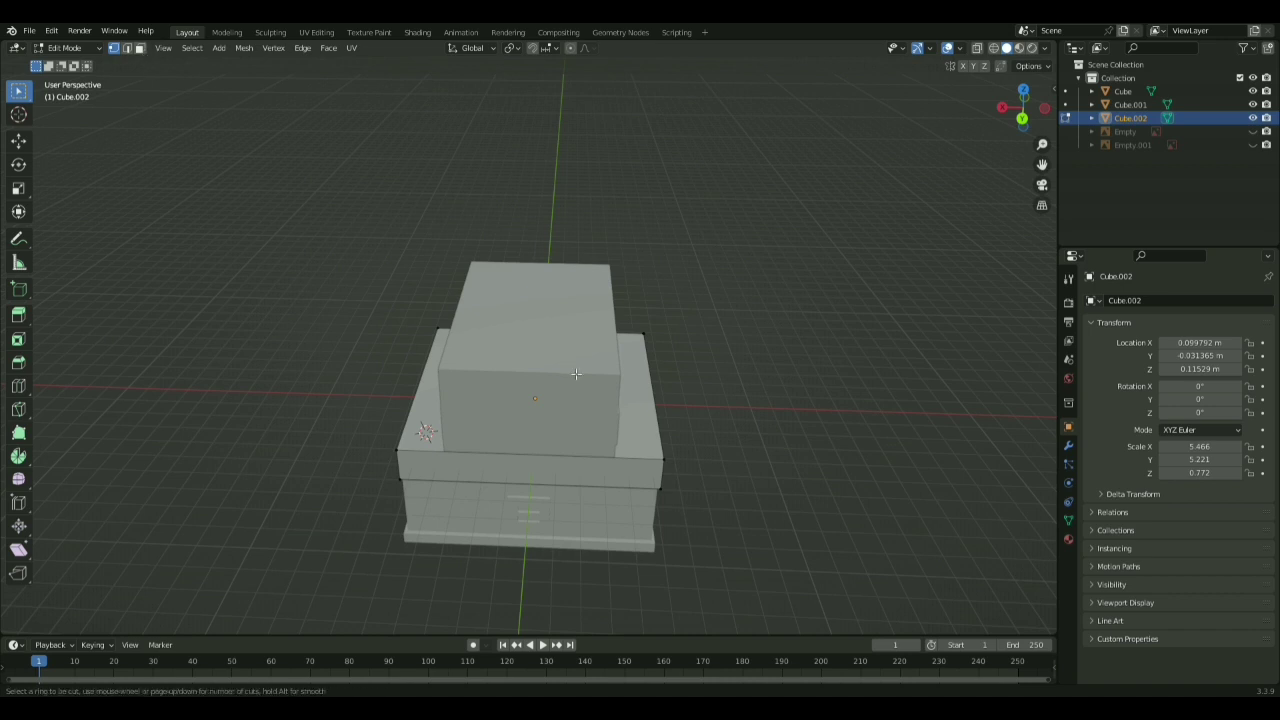
key(Escape)
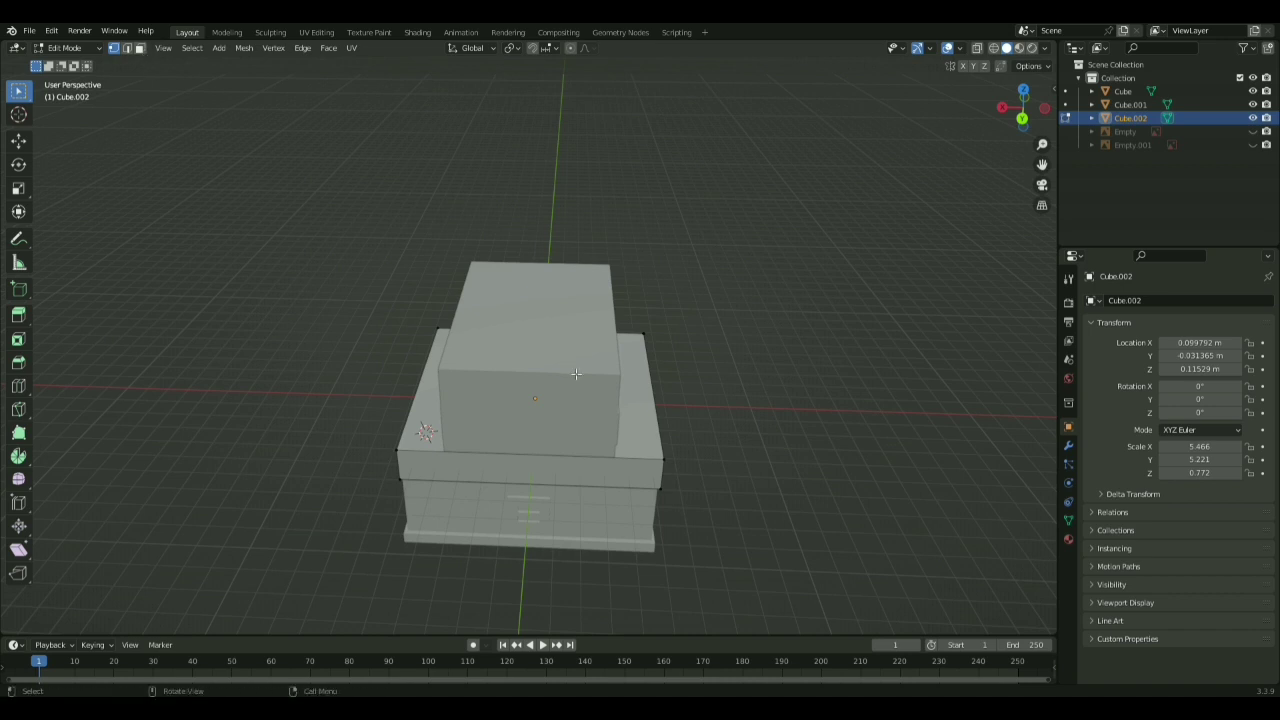
key(ctrl+r)
click(626, 449)
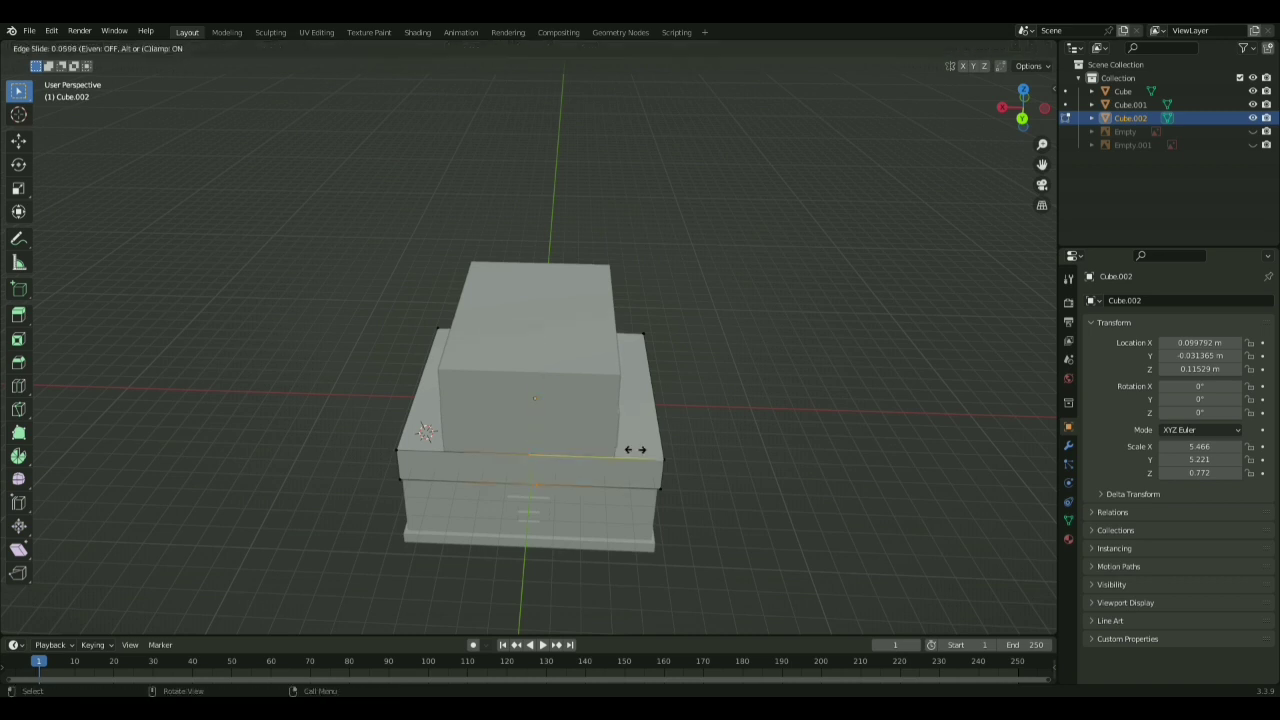
click(711, 454)
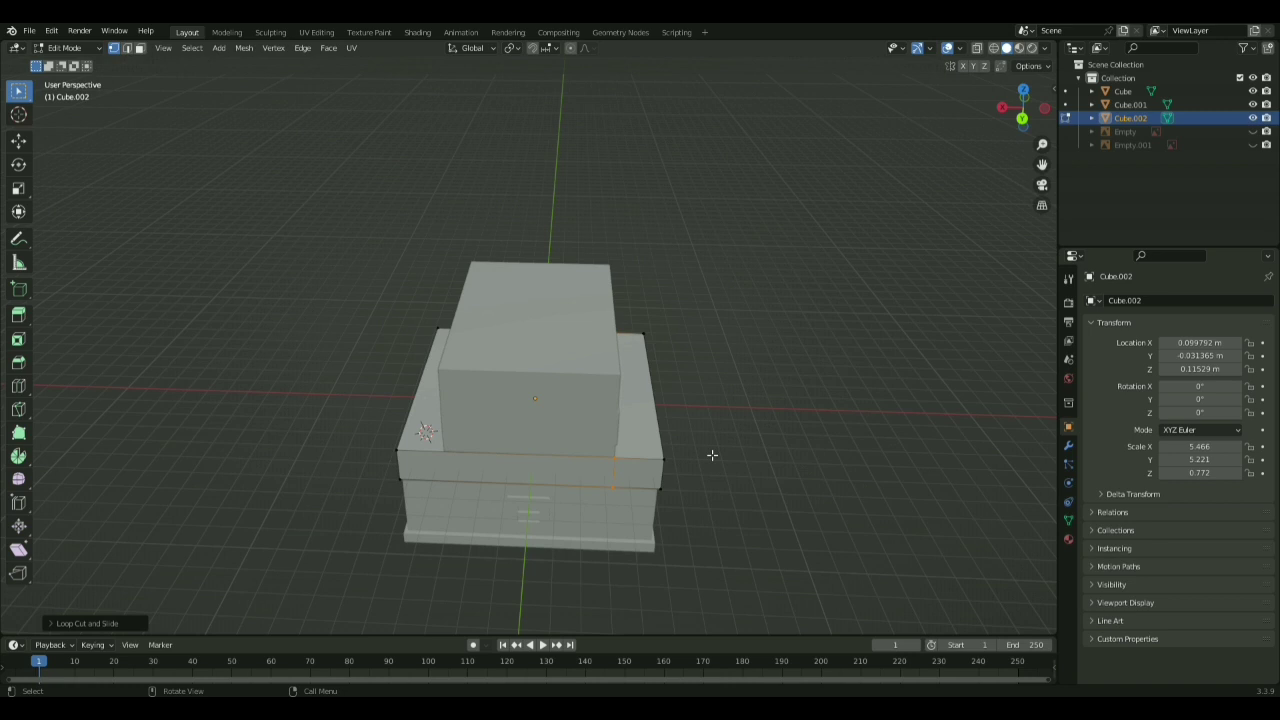
- Add a second loop cut to the slab, flush with the upper floor's front wall
click(712, 455)
middle_drag(712, 455, 628, 448)
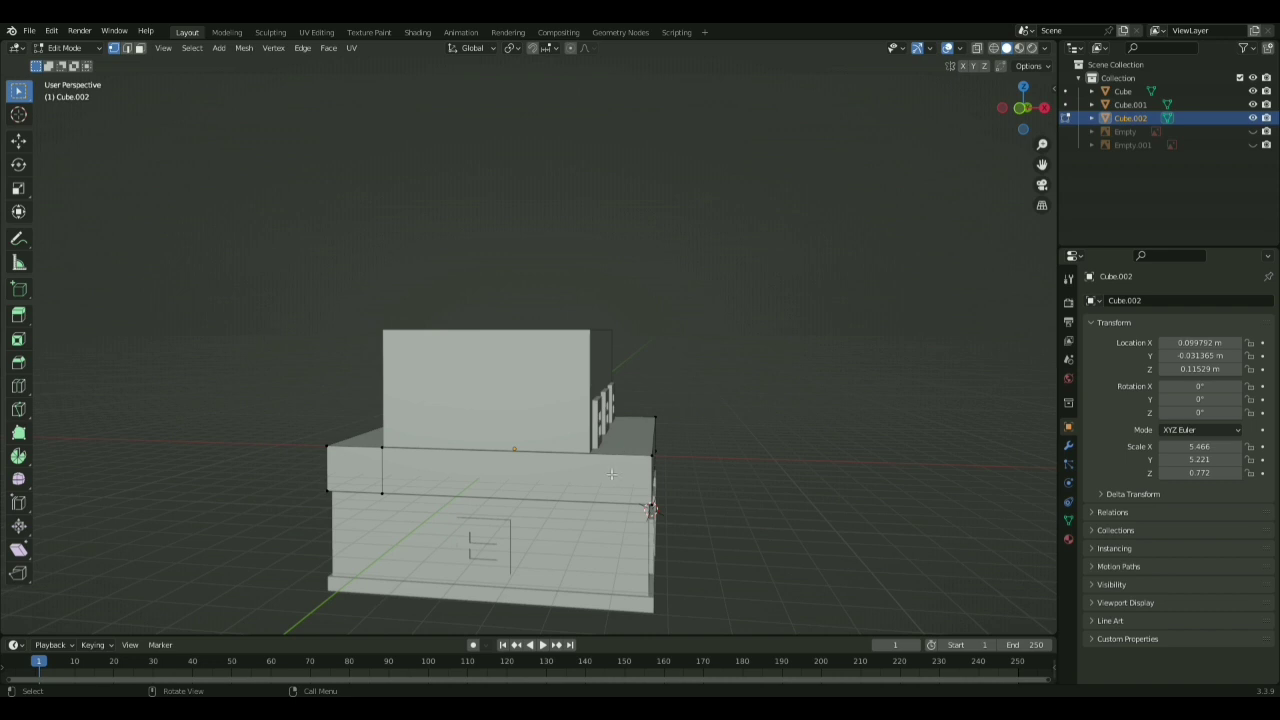
click(616, 457)
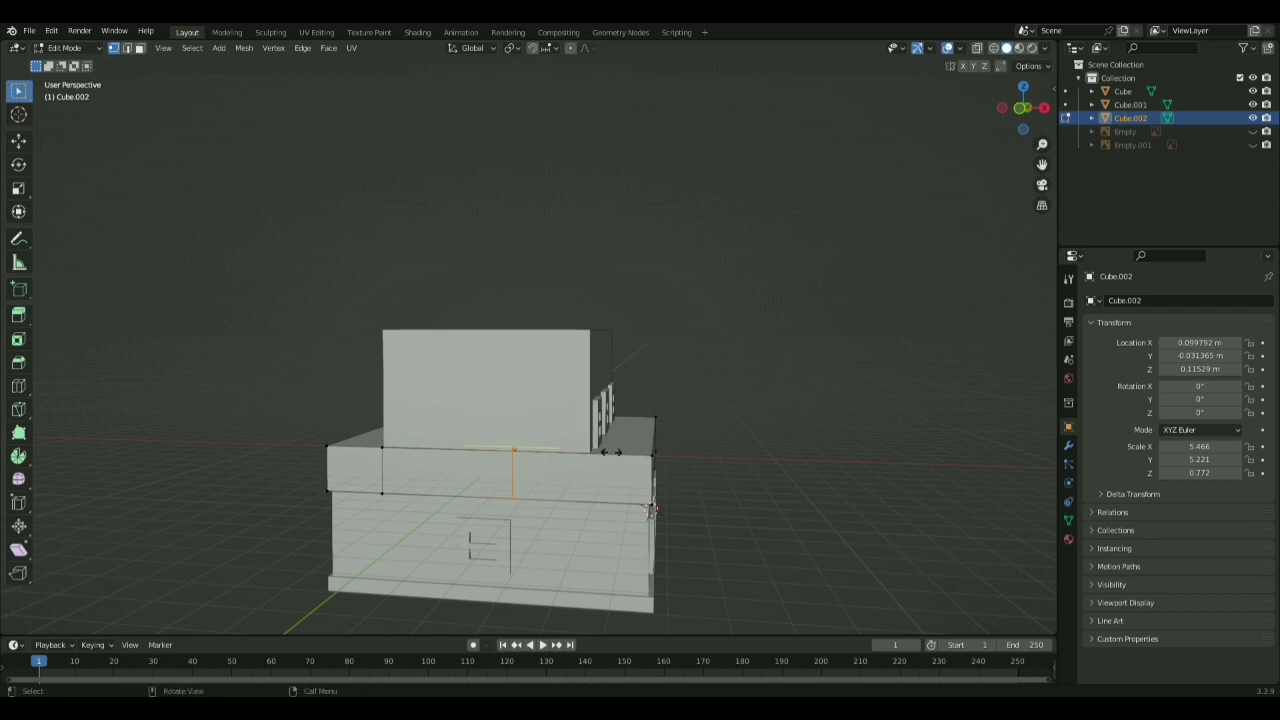
click(692, 456)
middle_drag(692, 456, 662, 446)
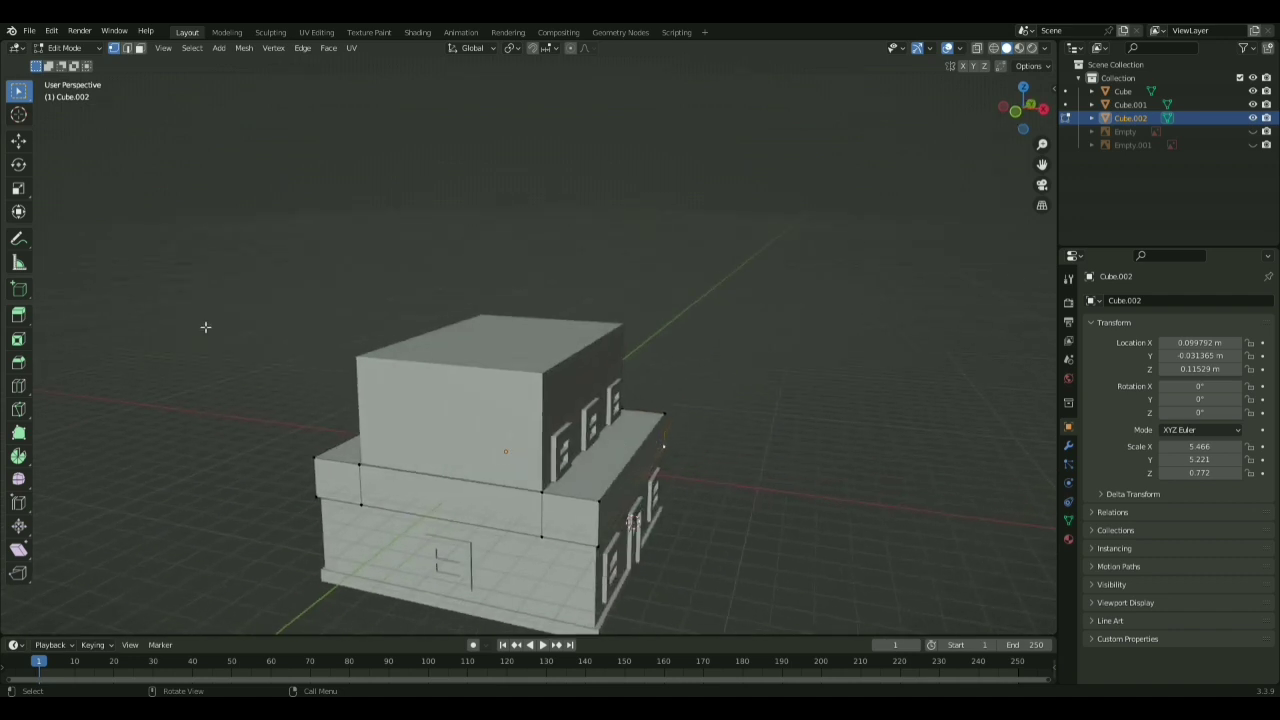
- Select the slab's four outer top corner vertices and move them down about 1.36 m along Z to slope the roof
middle_drag(206, 327, 206, 327)
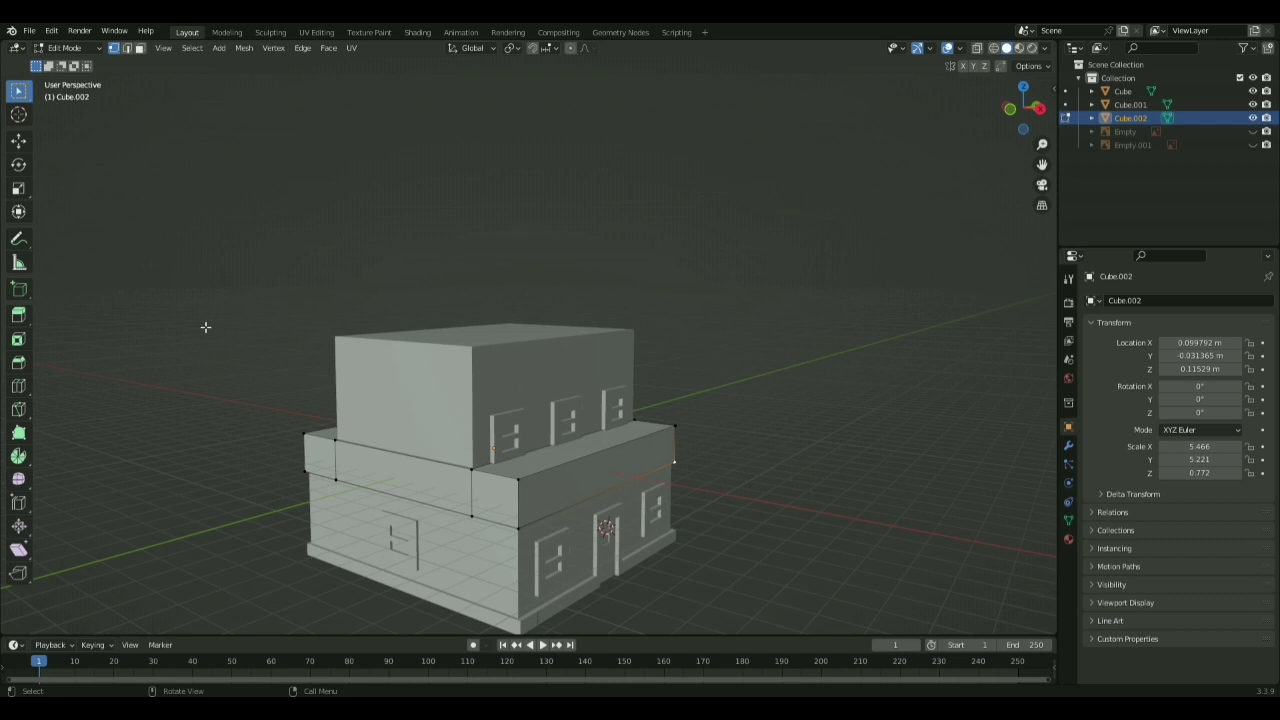
shift+click(516, 481)
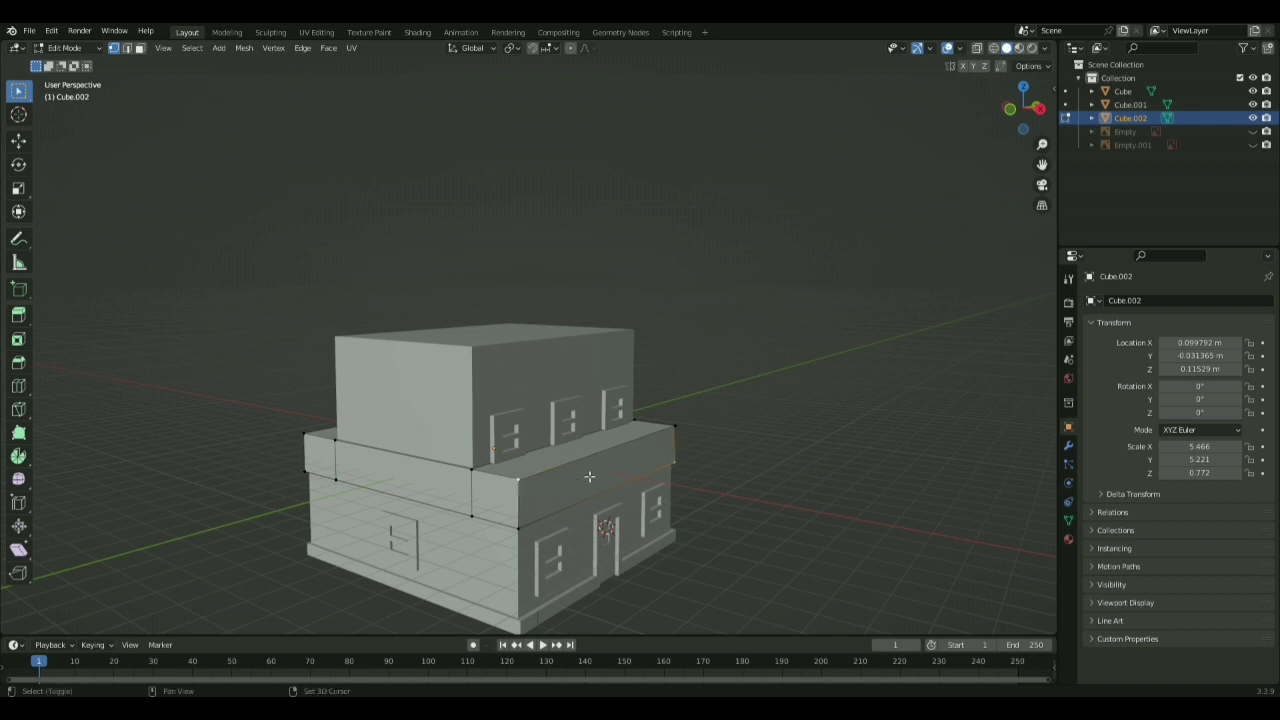
shift+click(678, 428)
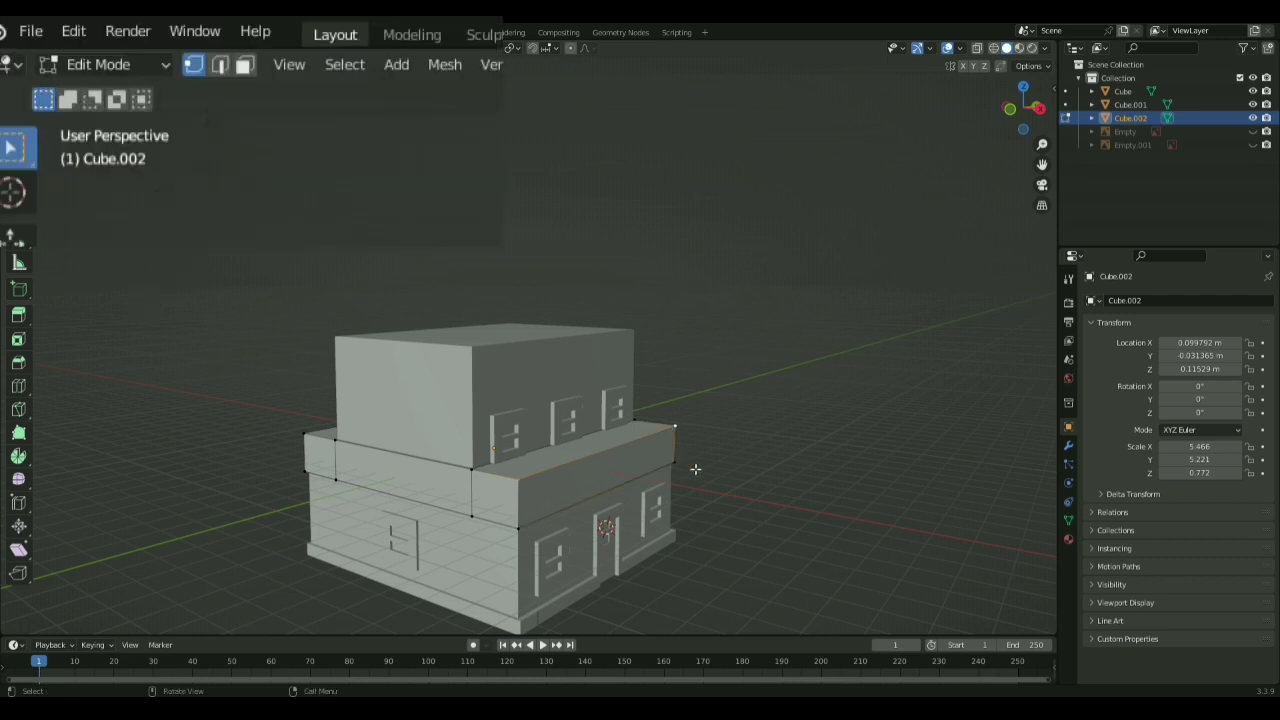
middle_drag(695, 469, 630, 460)
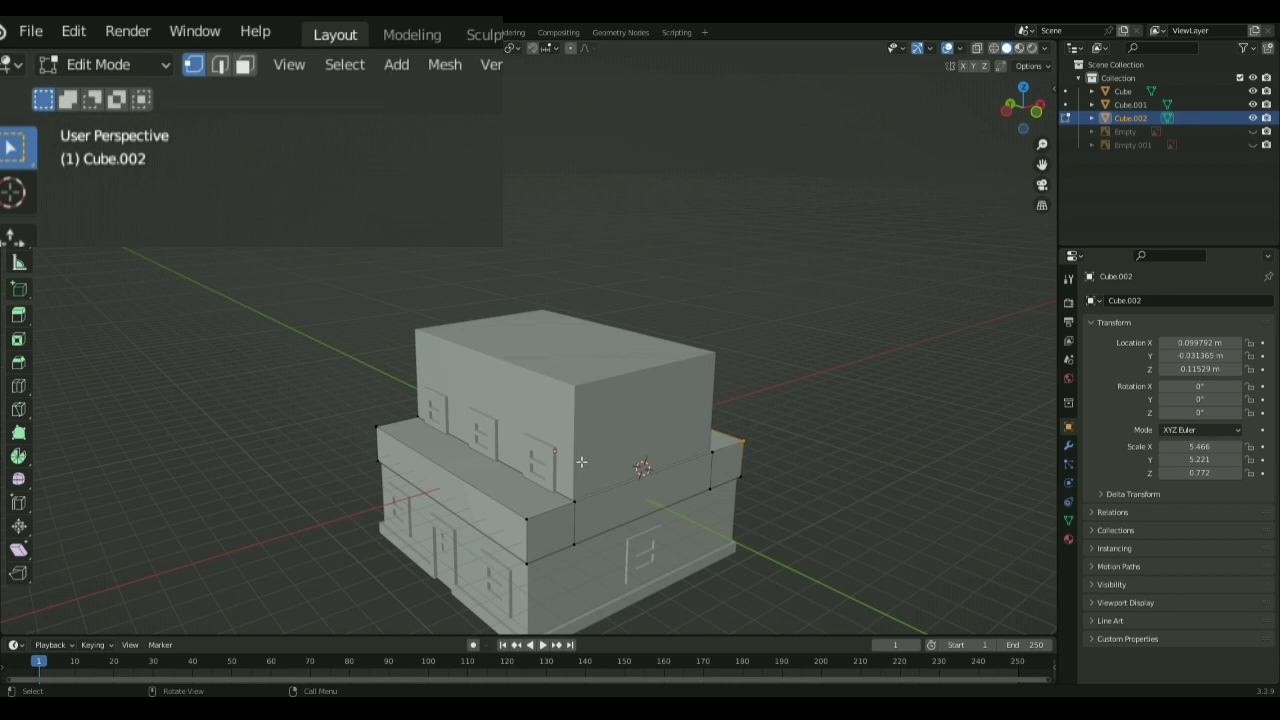
shift+click(379, 430)
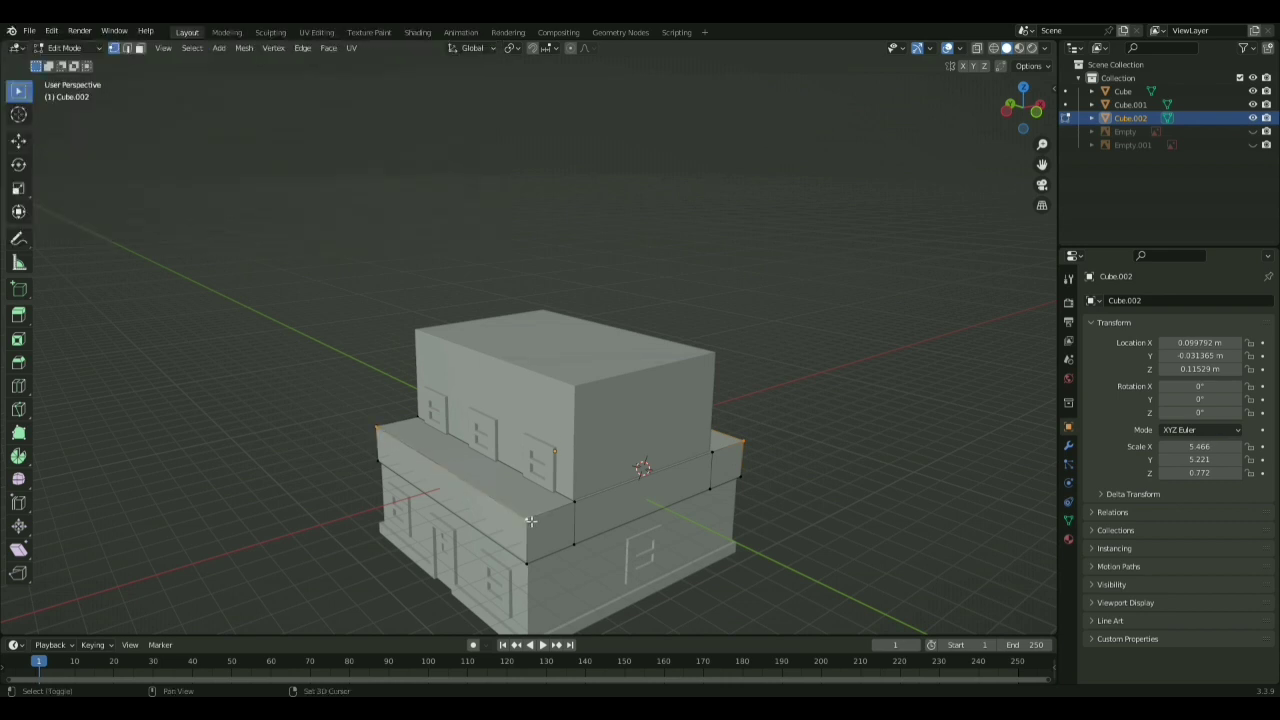
middle_drag(530, 521, 640, 521)
key(g)
key(z)
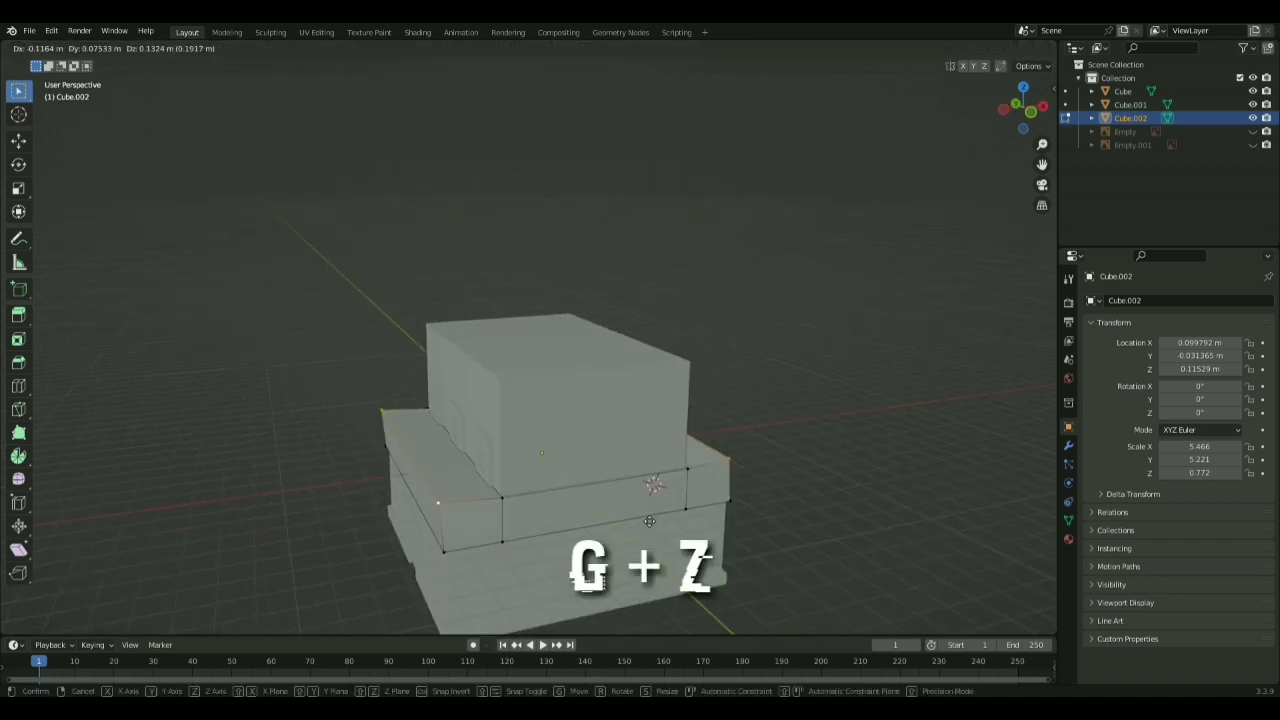
key(z)
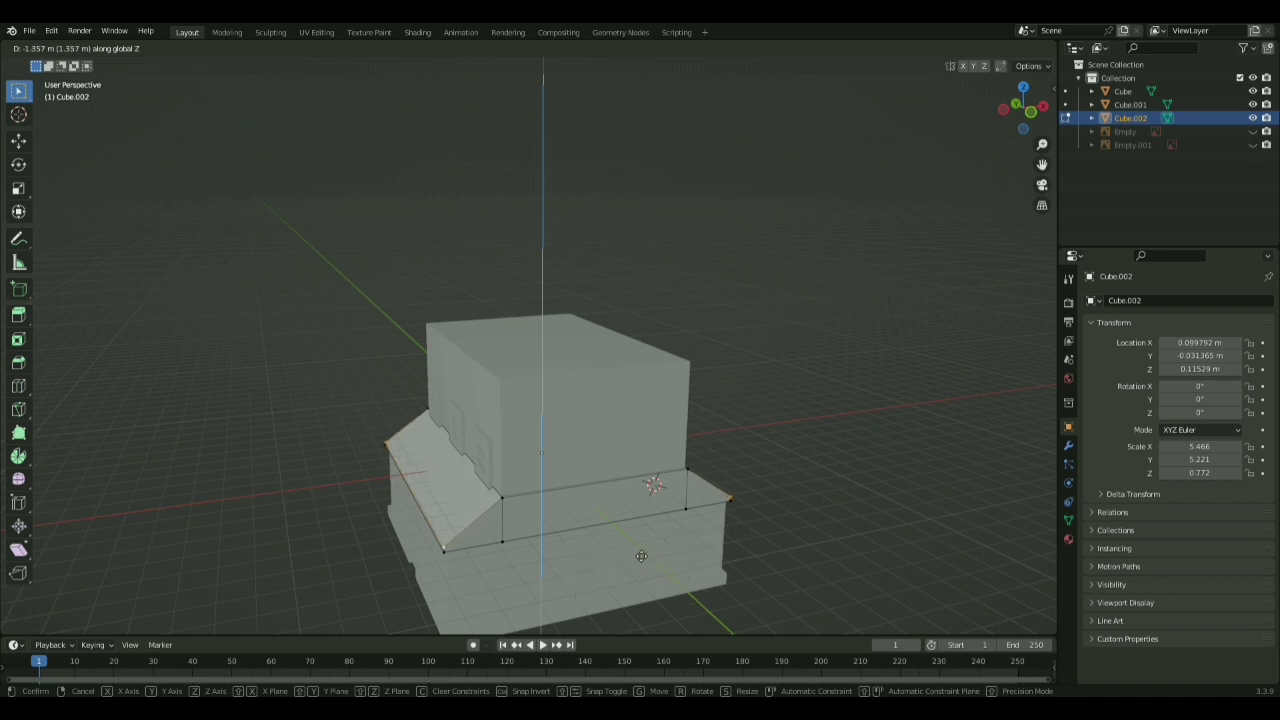
click(640, 557)
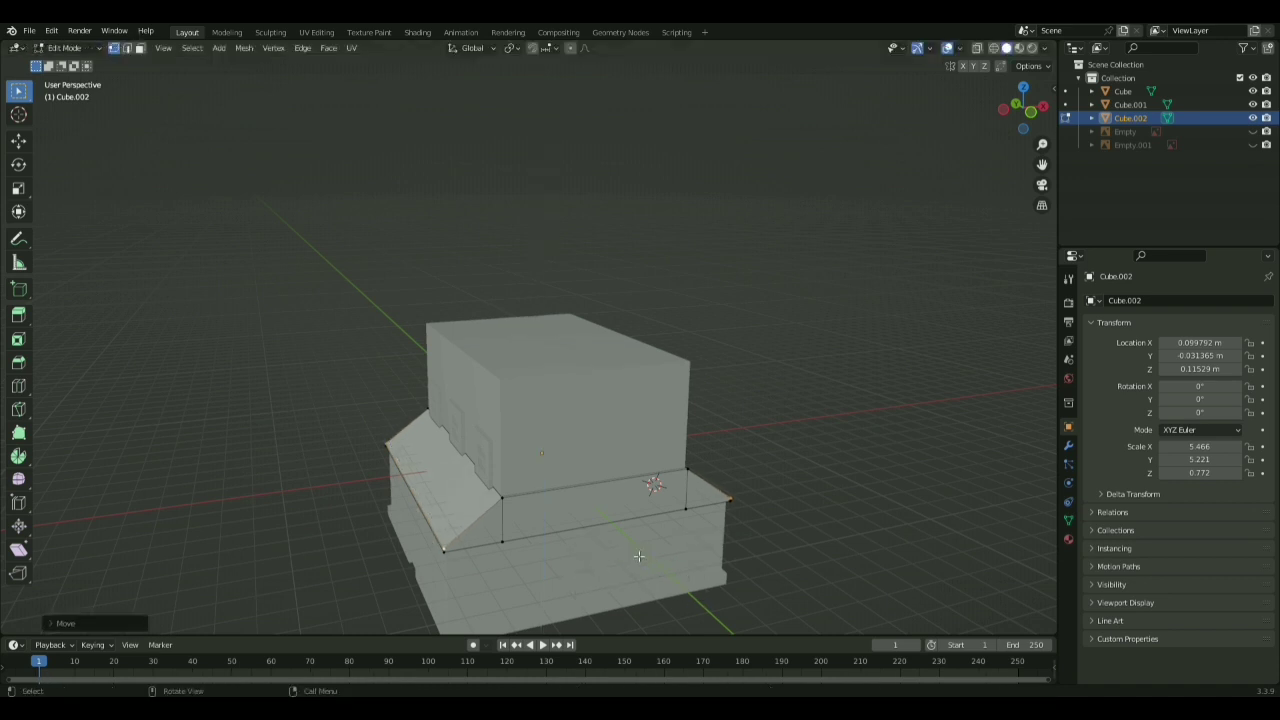
- Return to Object Mode and paste a copy of the sloped lower roof in place
middle_drag(638, 555, 742, 528)
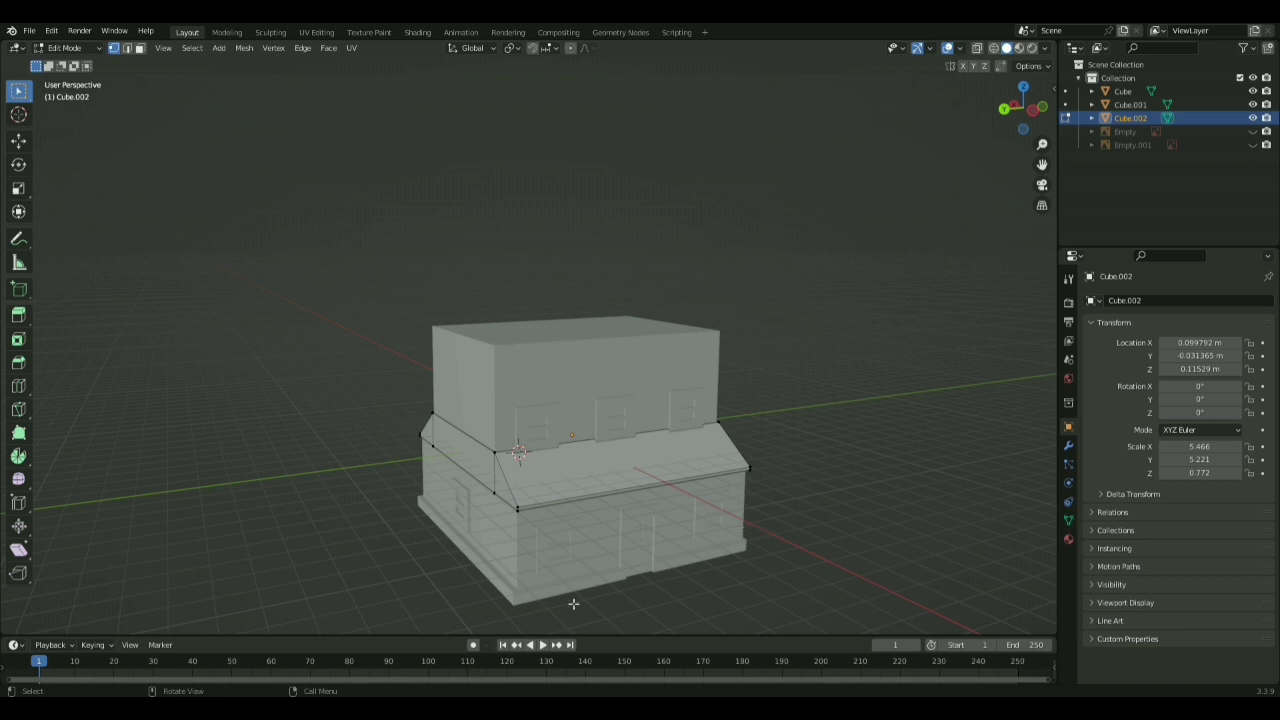
middle_drag(676, 518, 609, 488)
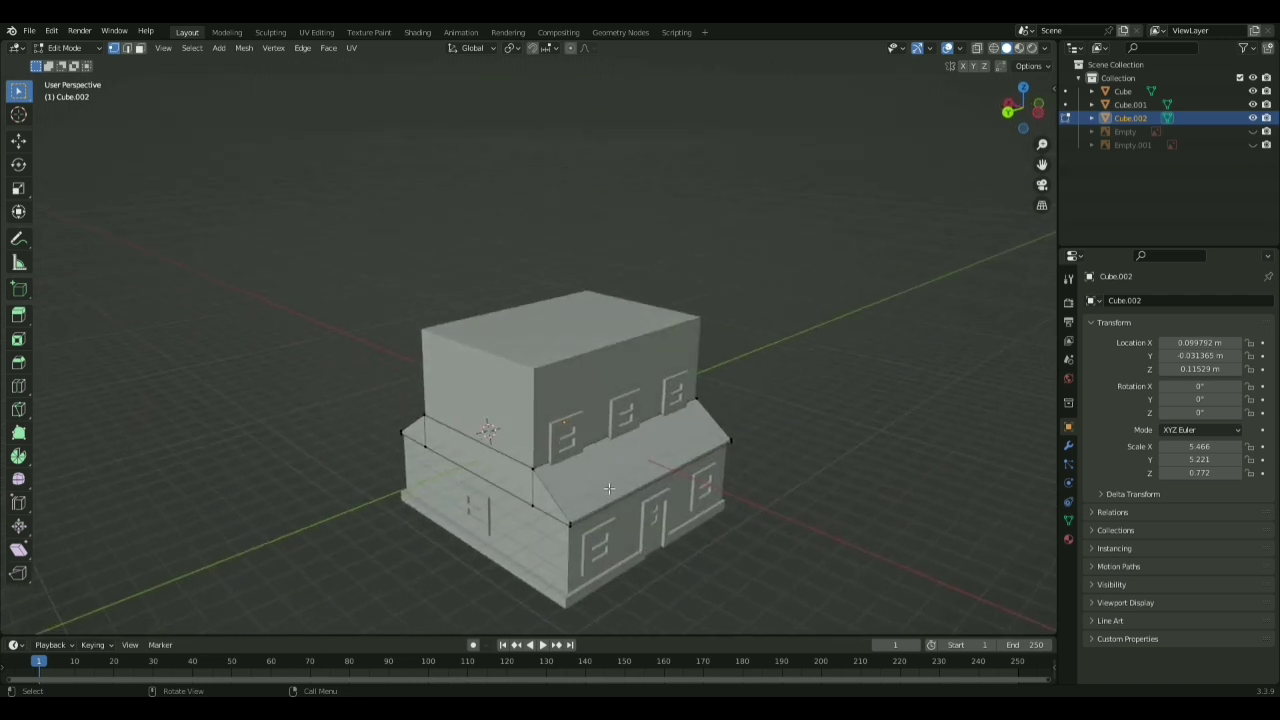
click(70, 46)
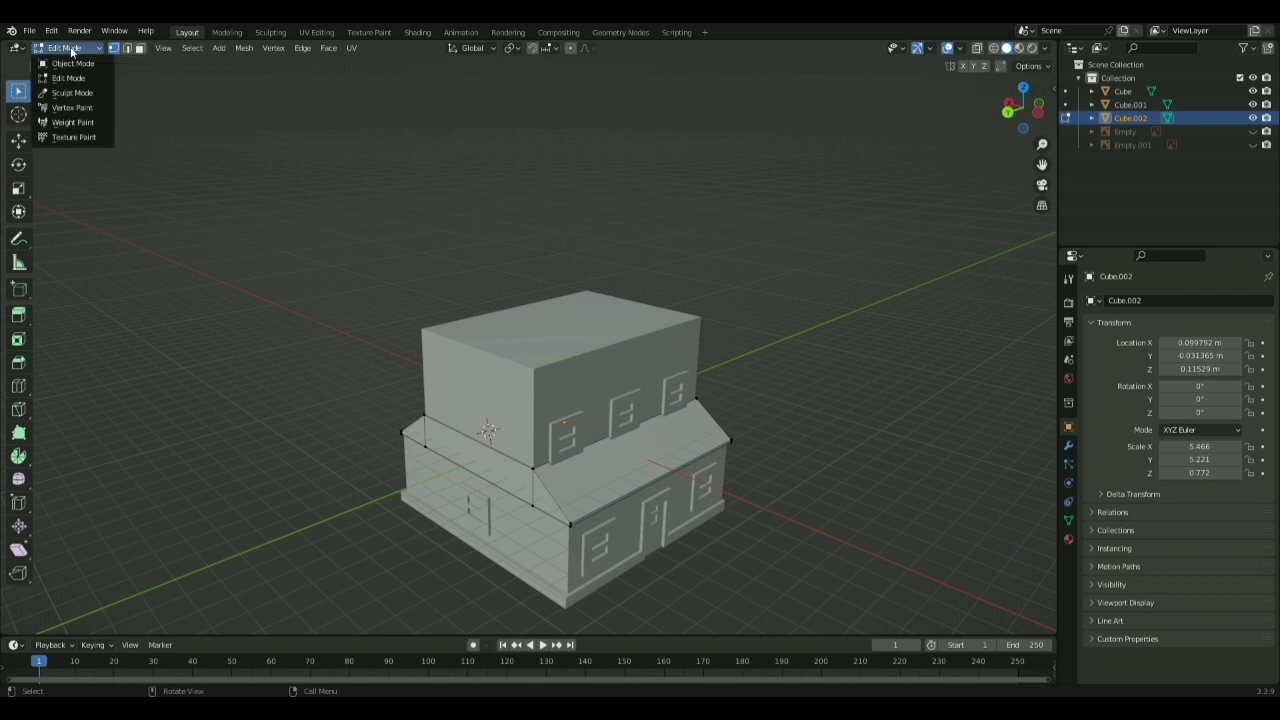
click(65, 61)
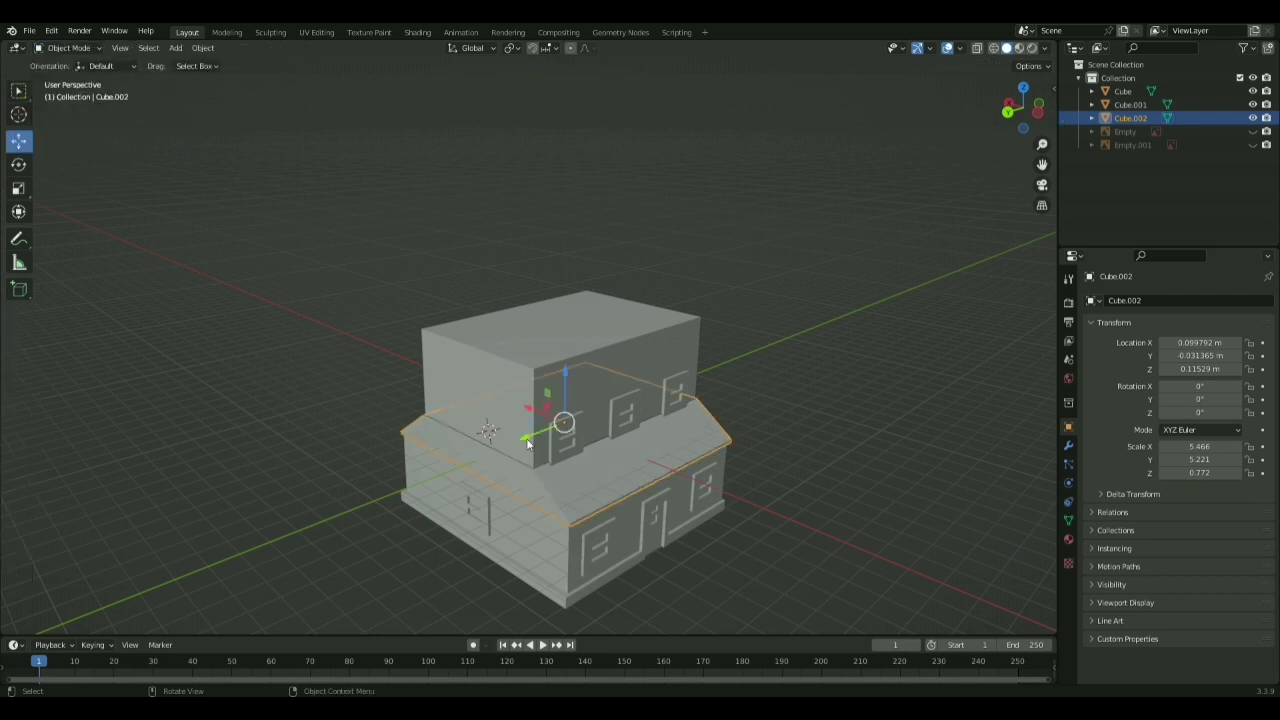
key(ctrl+c)
key(ctrl+v)
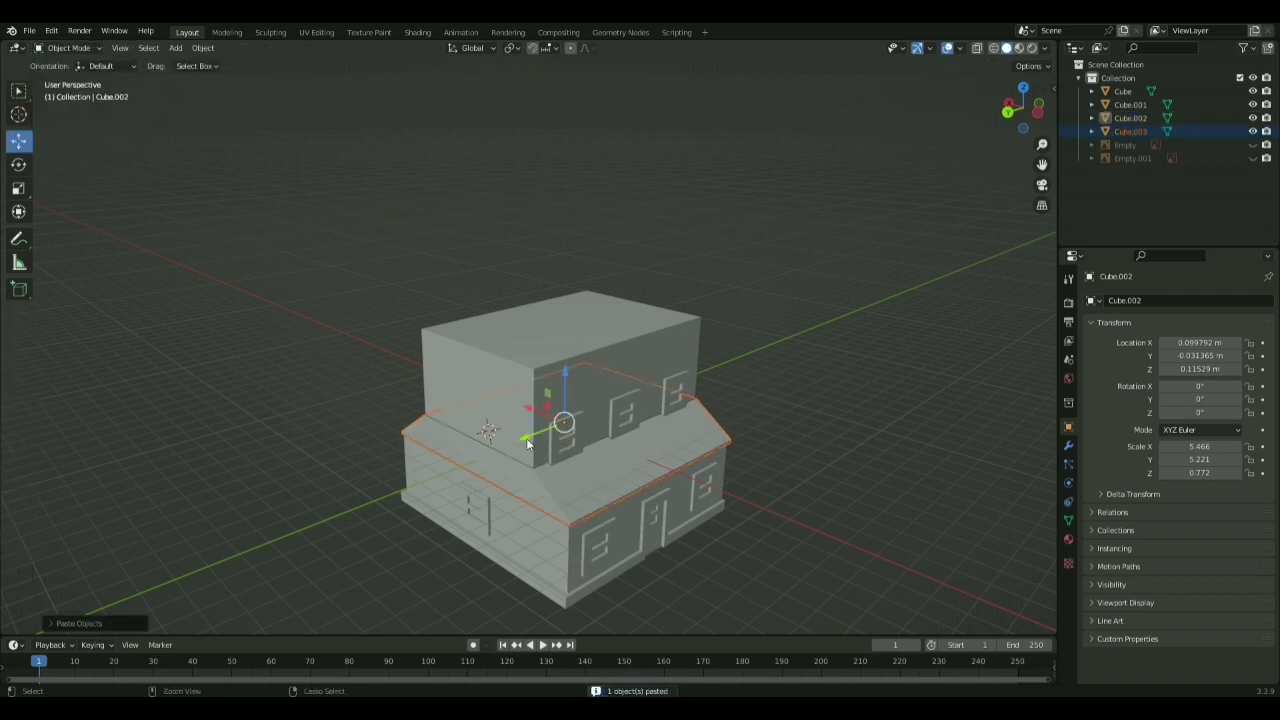
- Move the roof copy up about 6.35 m along Z, above the upper floor
key(g)
key(z)
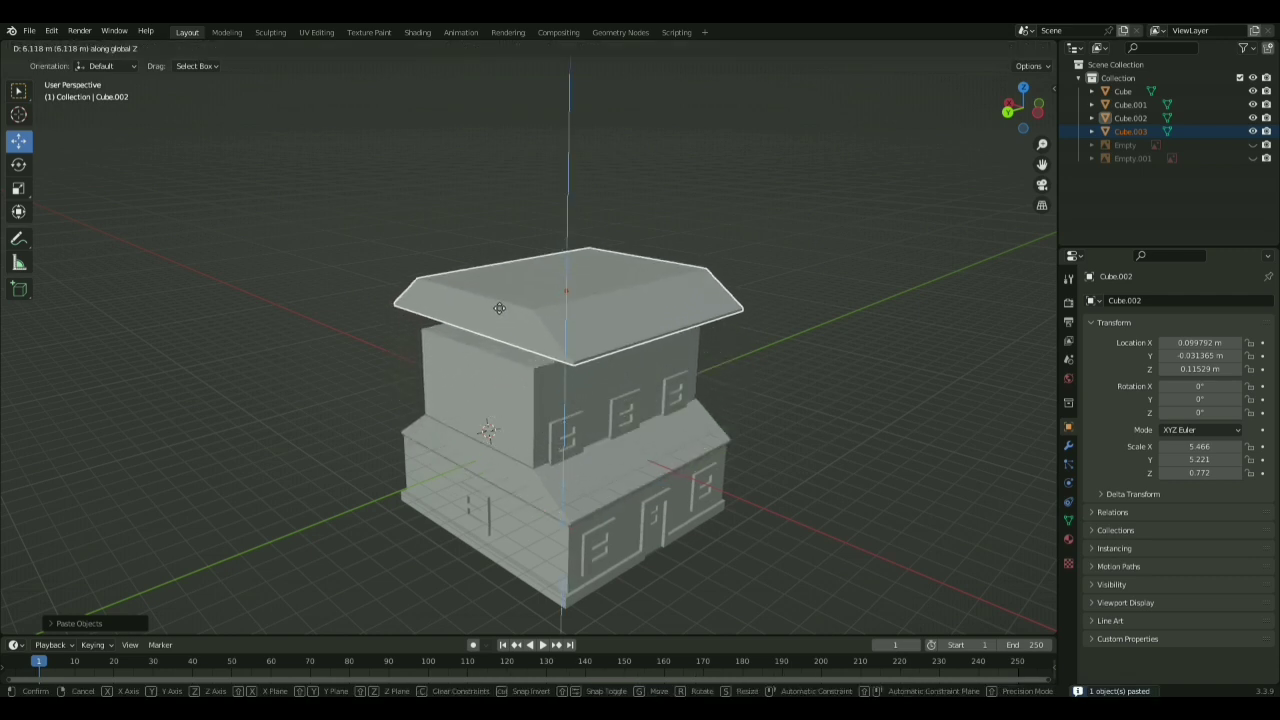
click(492, 305)
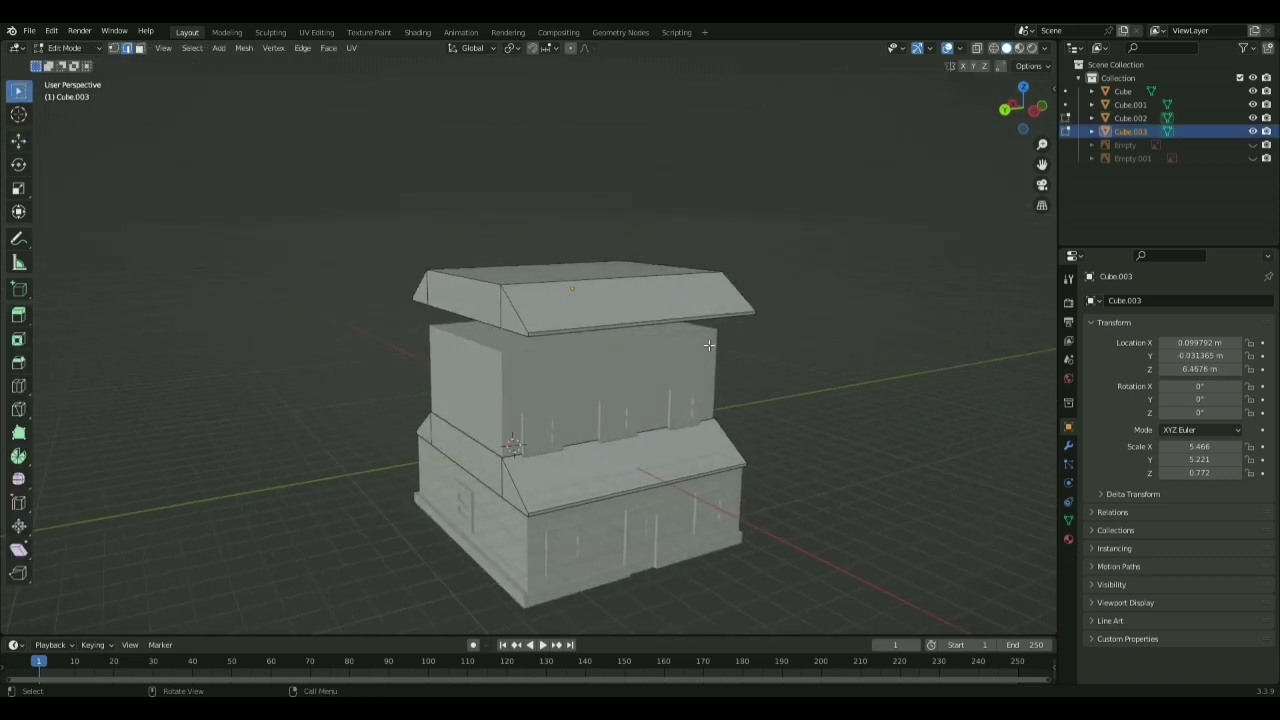
- In Edit Mode with edge selection, select the two underside loop-cut edges of the raised roof copy
click(710, 345)
click(142, 49)
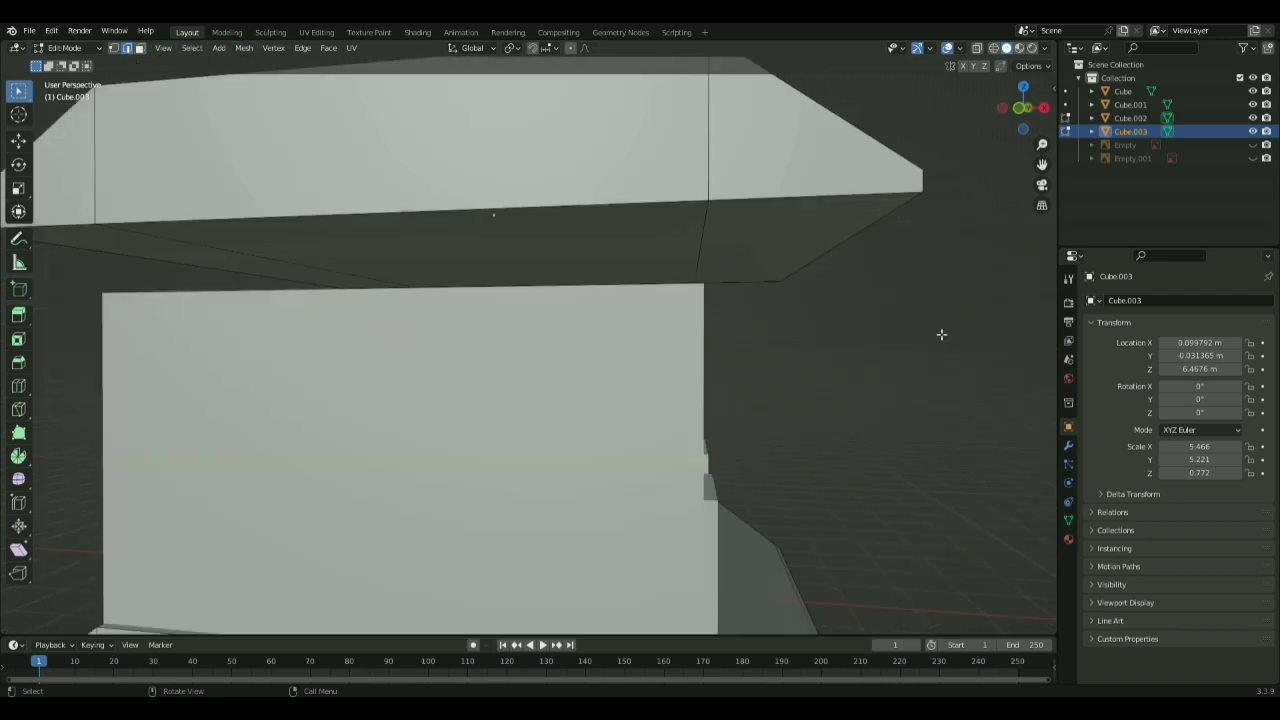
shift+click(696, 248)
shift+click(202, 255)
middle_drag(607, 270, 847, 278)
click(1002, 295)
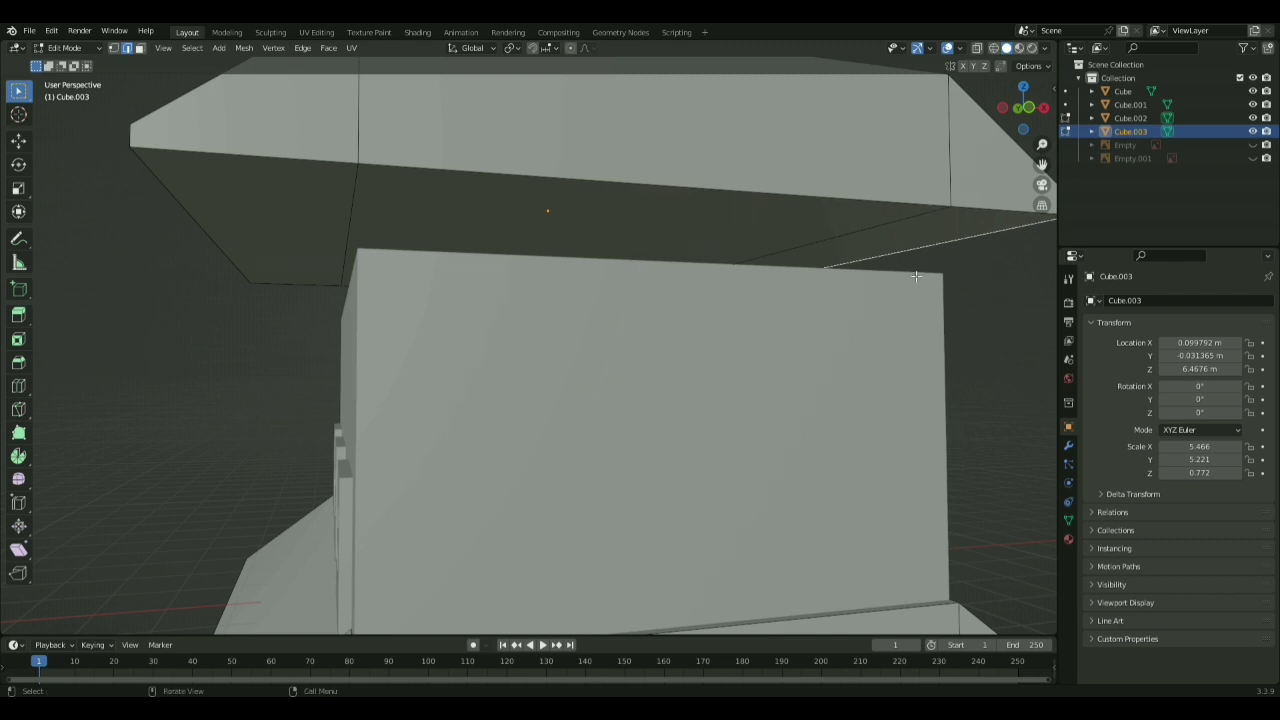
shift+click(906, 233)
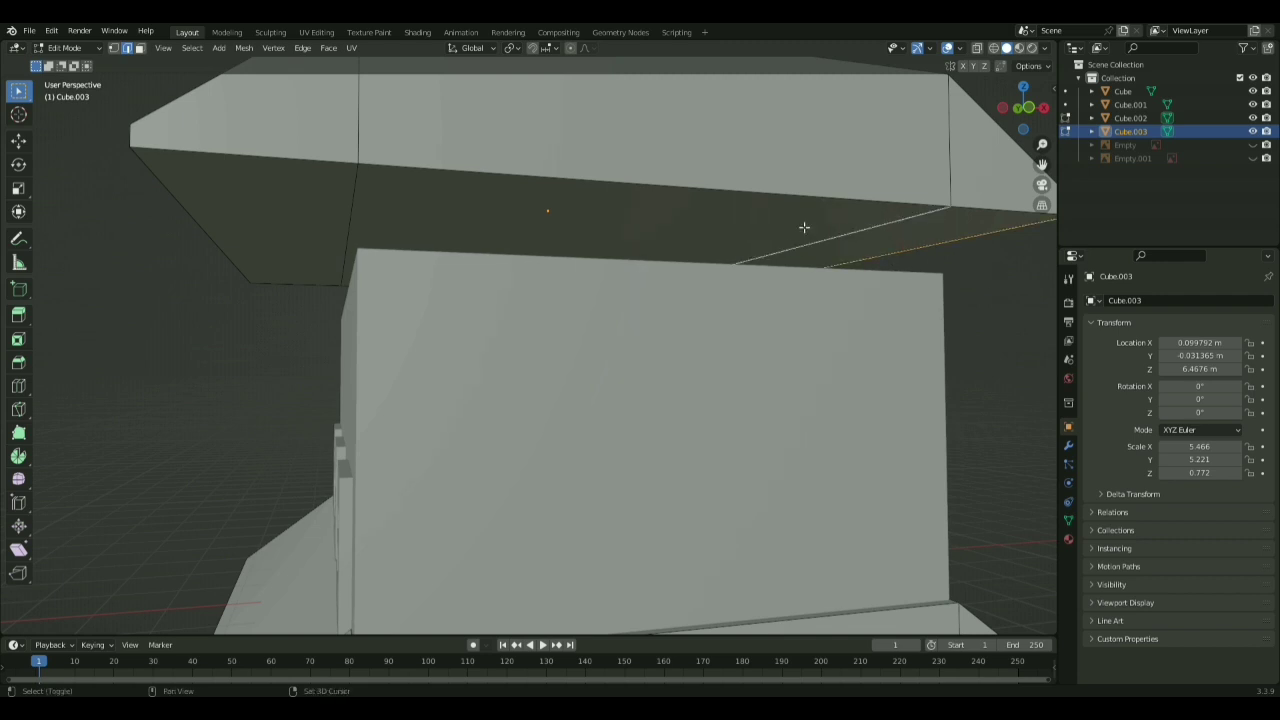
shift+click(354, 209)
middle_drag(929, 240, 949, 251)
shift+click(860, 211)
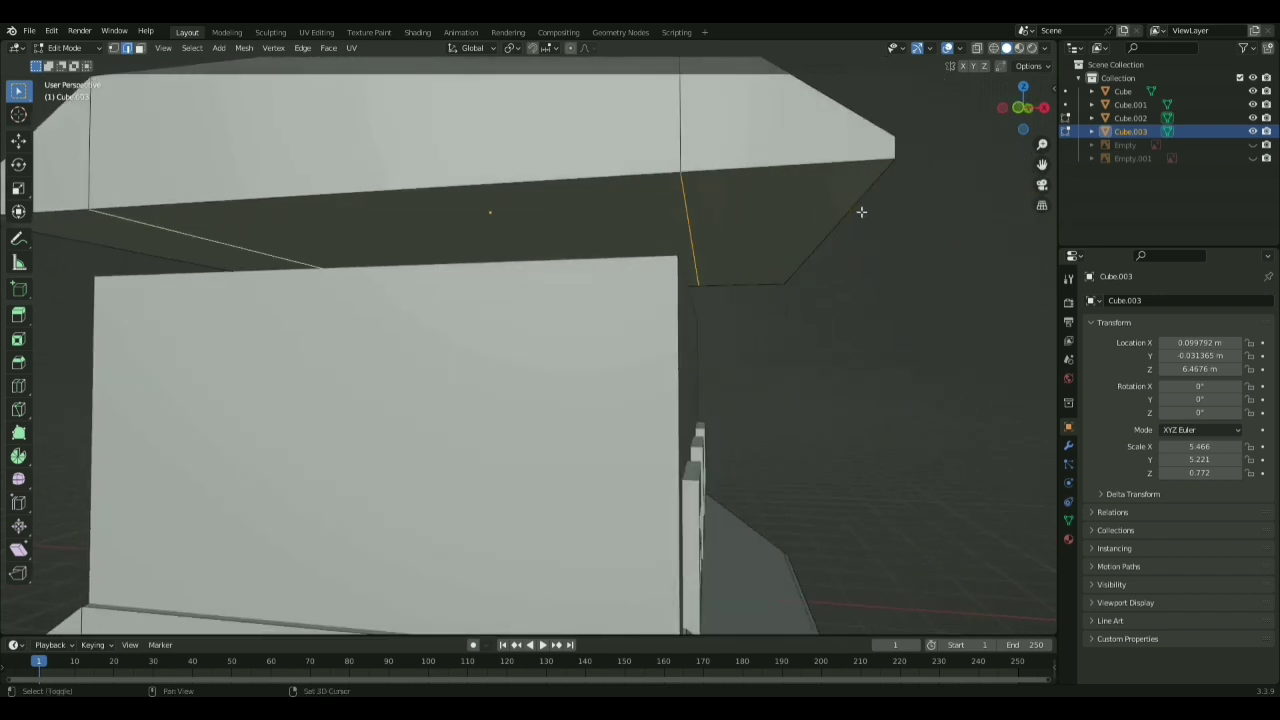
middle_drag(870, 234, 763, 183)
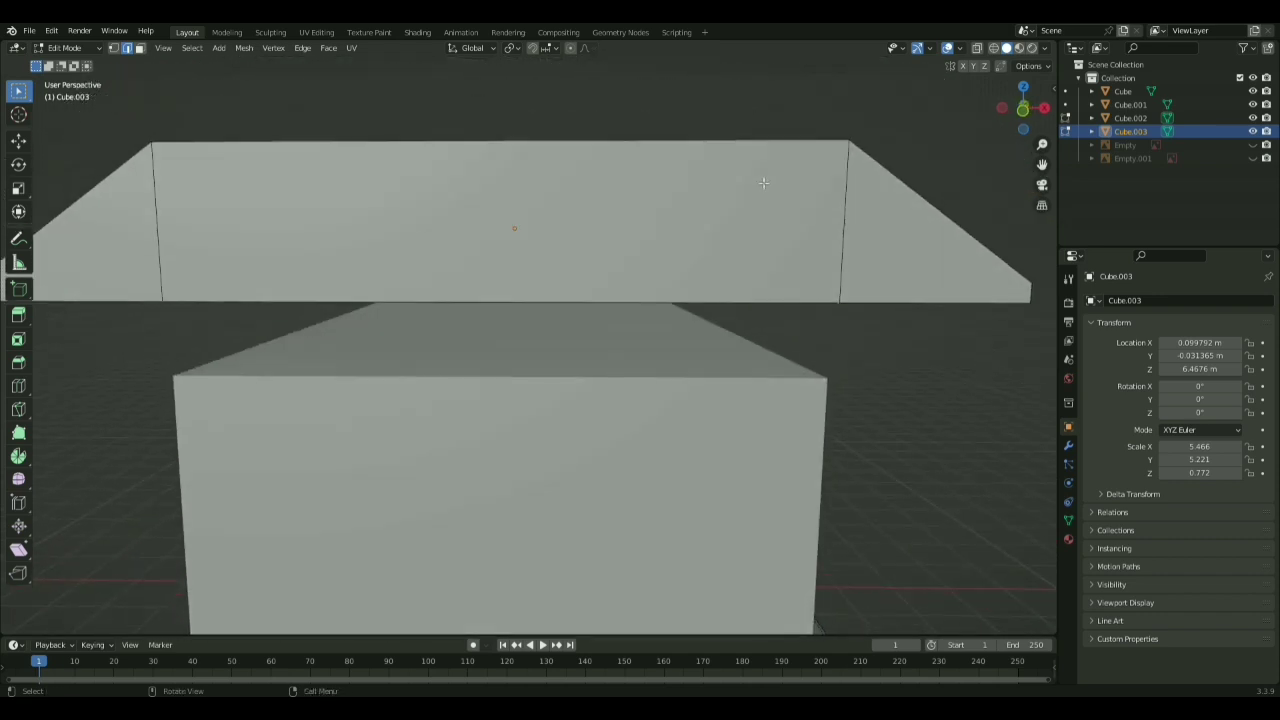
- Move the selected underside edges up along Z to turn the roof copy into a thin sloped shell
key(g)
key(z)
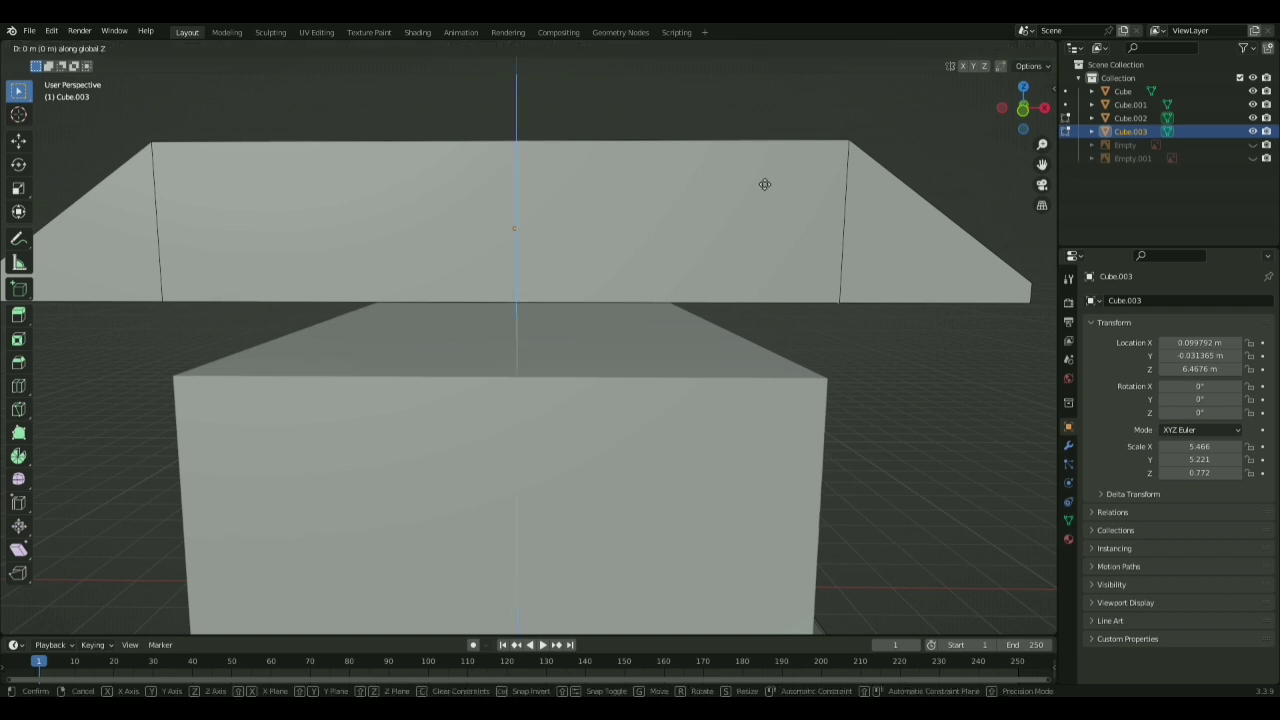
click(740, 97)
middle_drag(793, 123, 838, 284)
scroll(838, 284, down, 2)
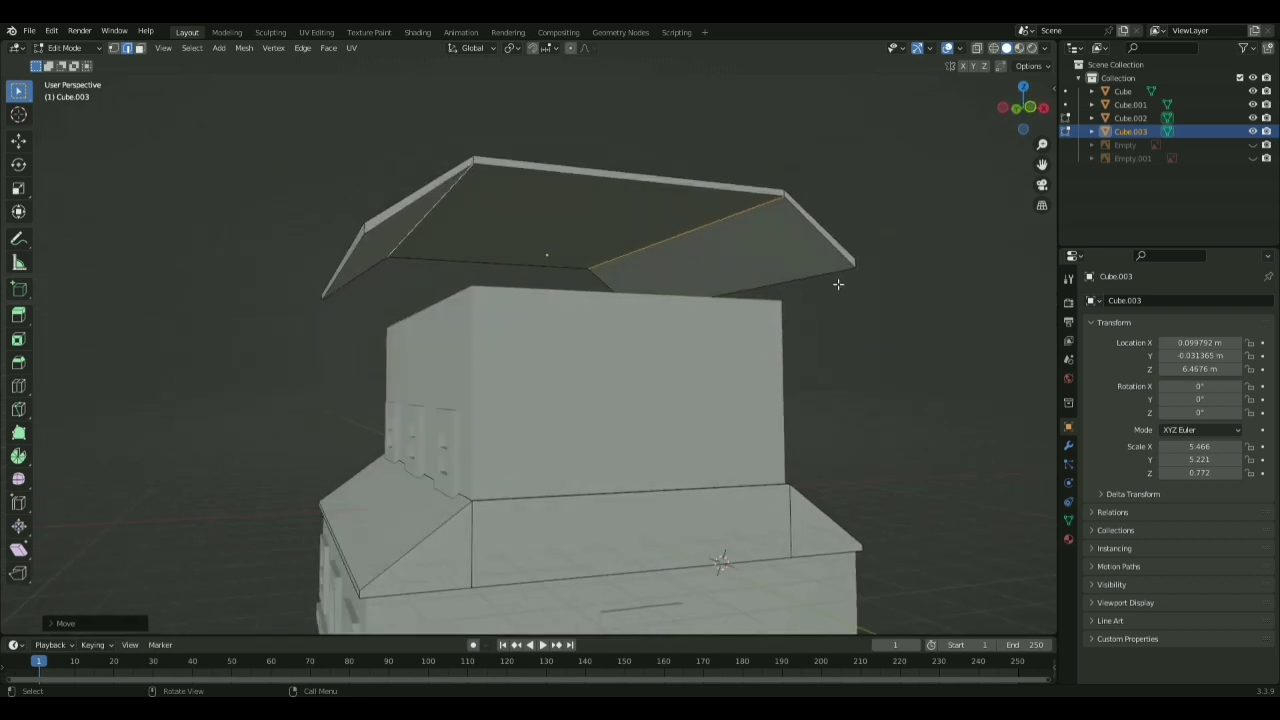
- In Object Mode, move the thin roof shell down about 6.28 m along Z onto the lower roof
click(68, 48)
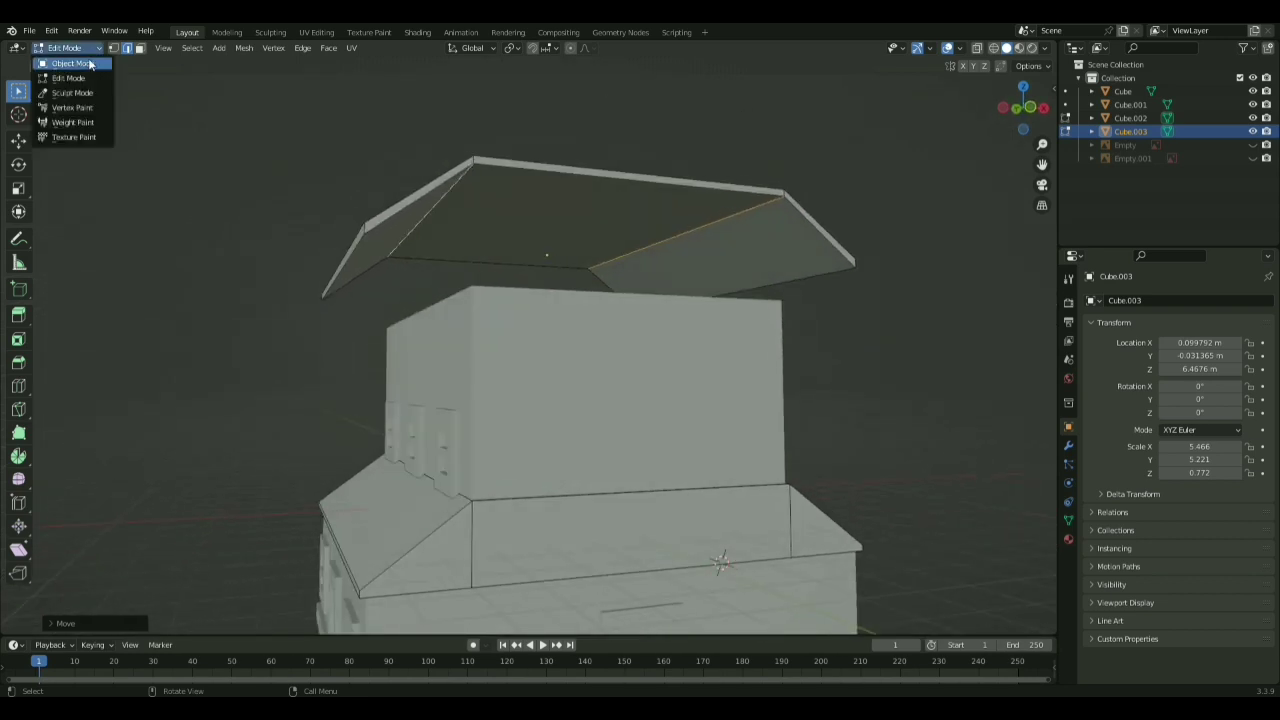
click(88, 58)
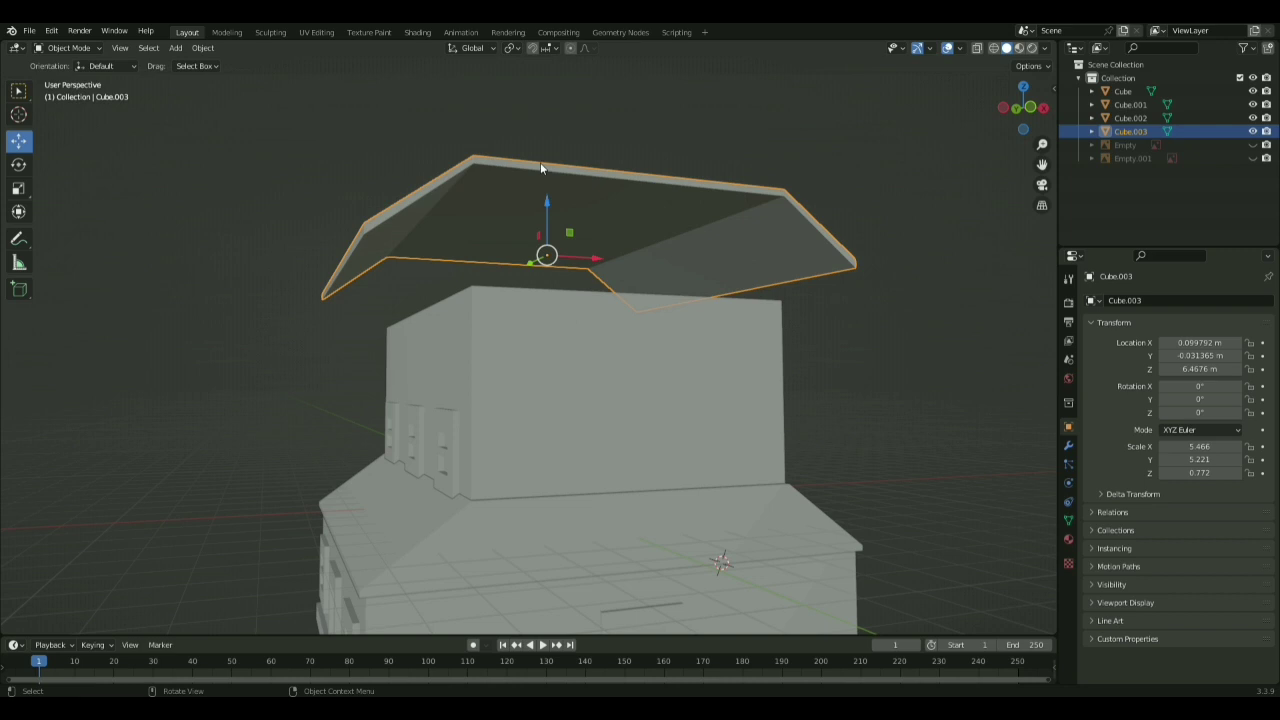
key(g)
key(z)
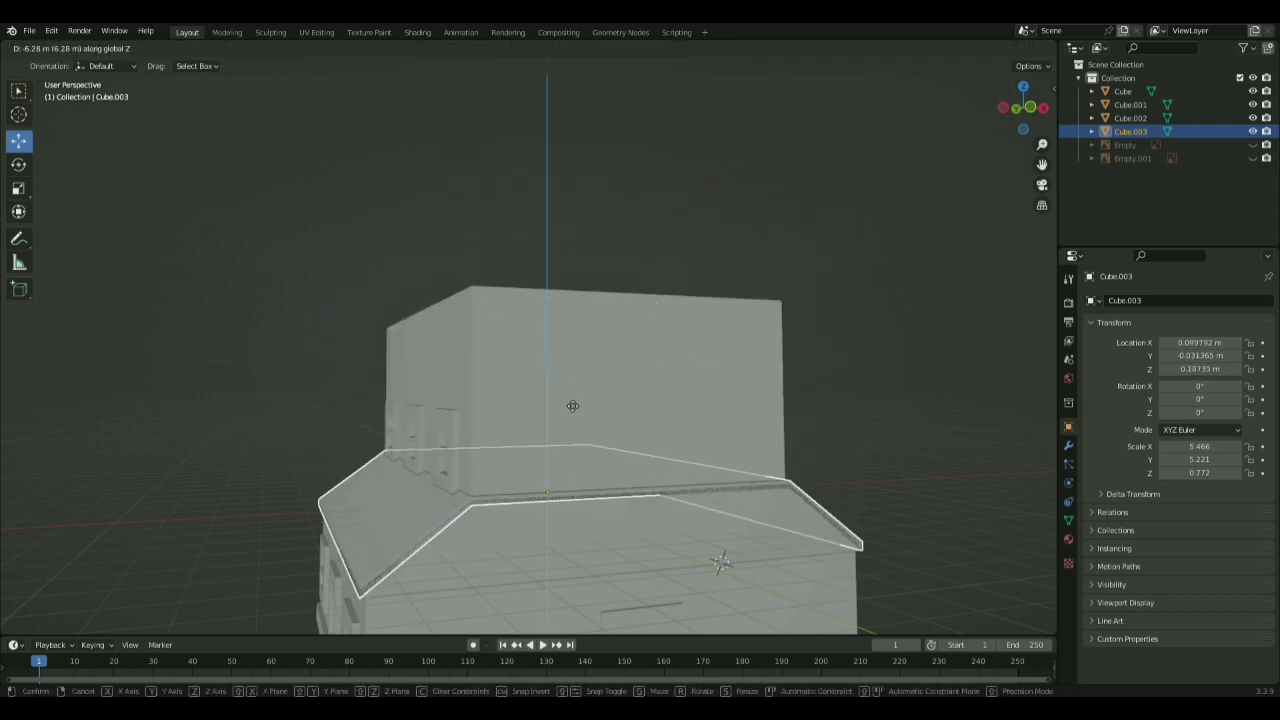
click(568, 401)
- Scale the roof shell up uniformly to about 5.92 in X, 5.65 in Y and 0.84 in Z, so it overhangs the lower roof
middle_drag(567, 396, 575, 375)
key(s)
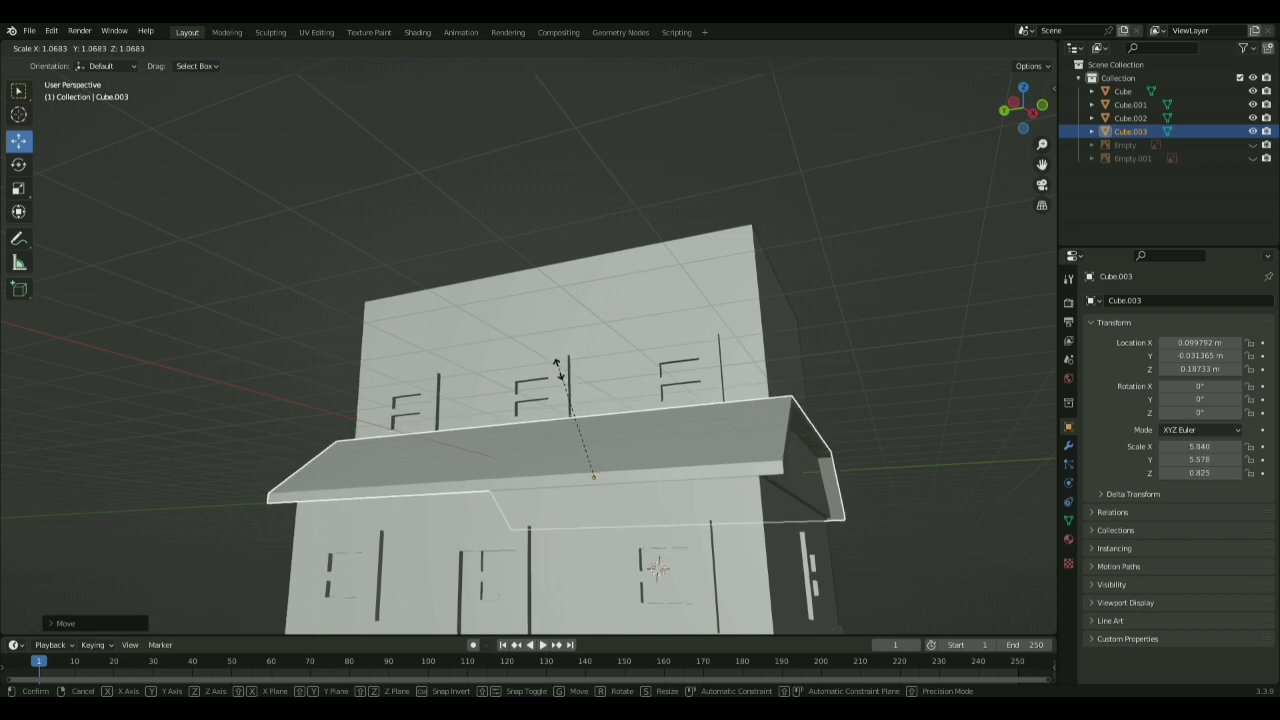
click(557, 362)
key(Tab)
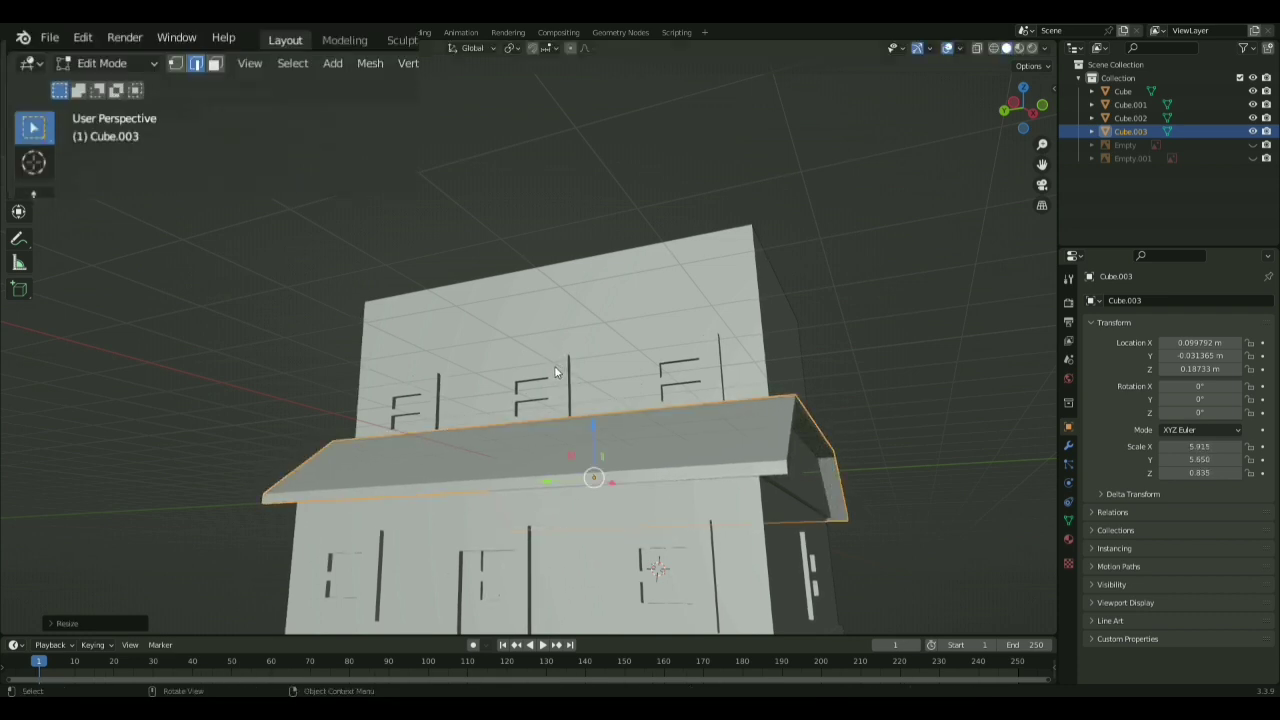
middle_drag(557, 372, 275, 372)
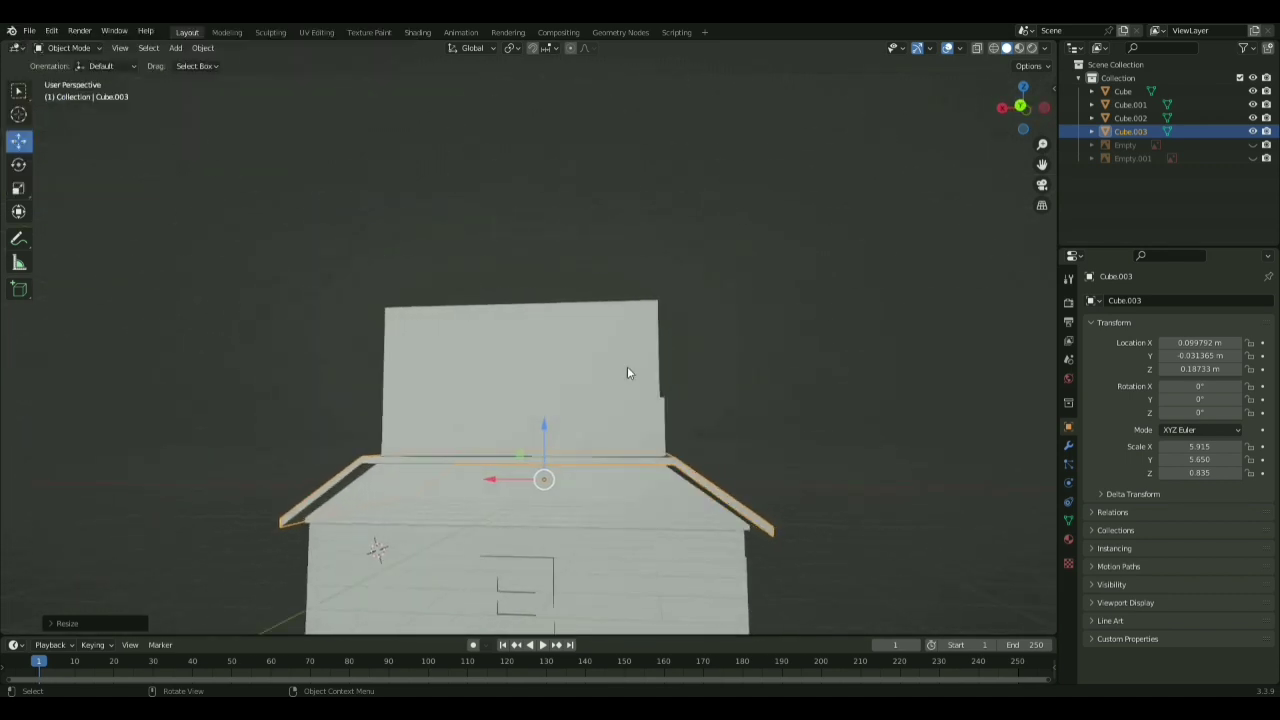
middle_drag(627, 373, 887, 333)
- Switch to the back orthographic view and add a new cube mesh
click(807, 332)
middle_drag(807, 332, 670, 520)
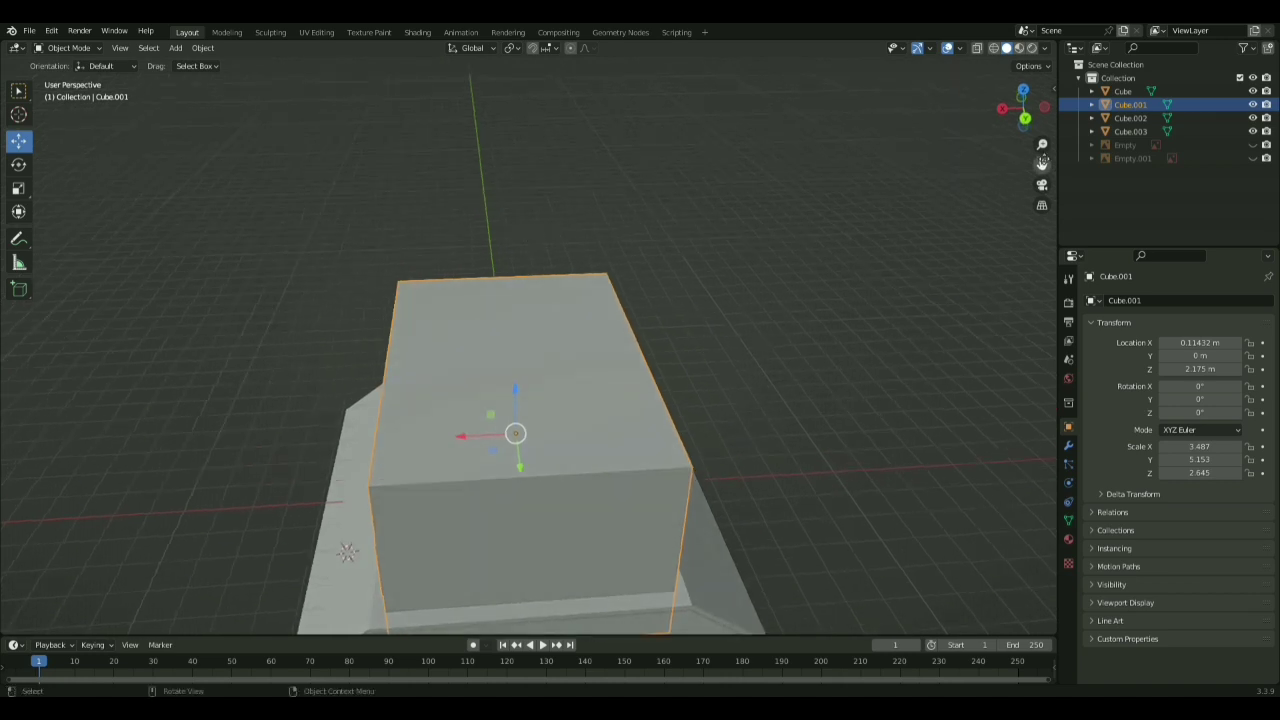
click(1023, 119)
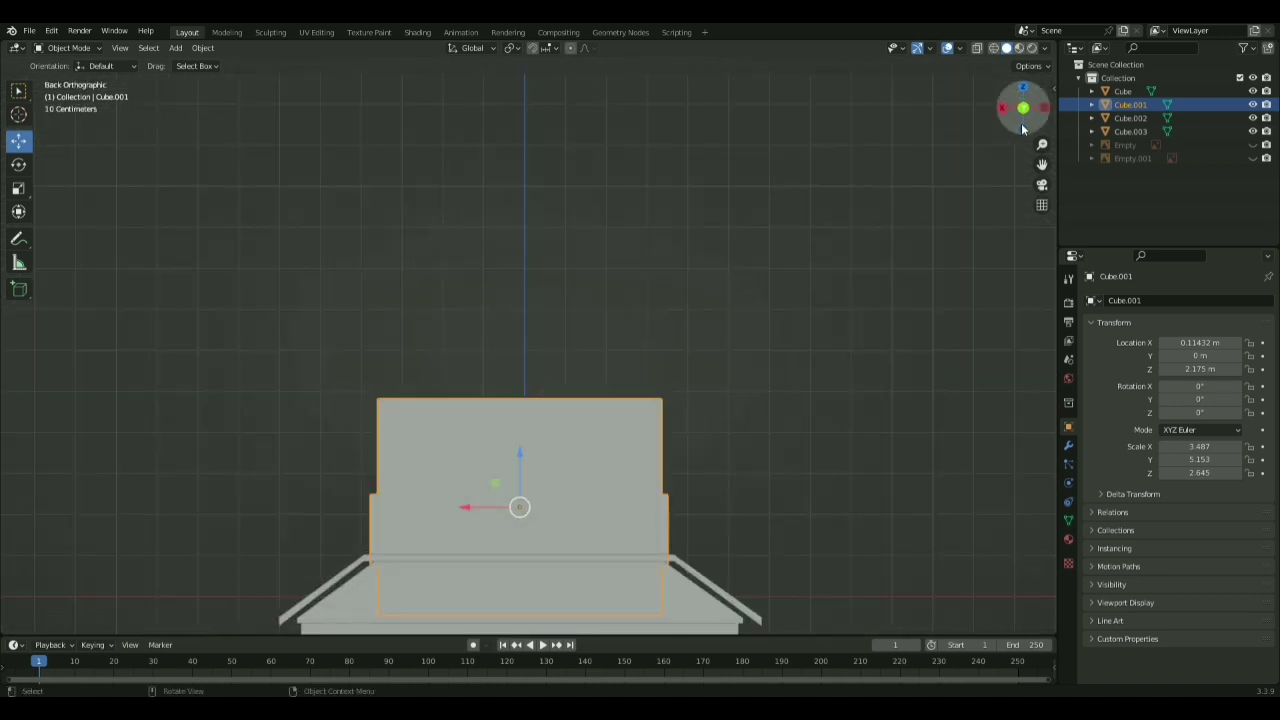
key(shift+a)
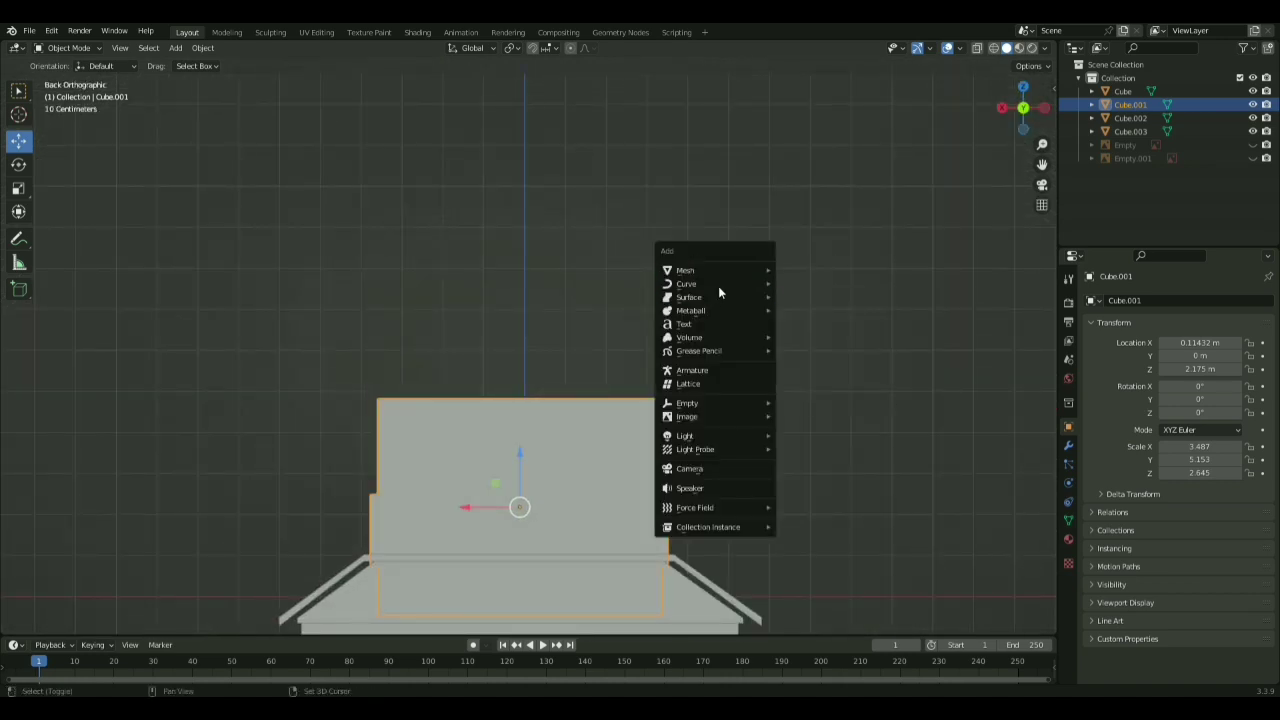
mouse_move(745, 272)
click(803, 283)
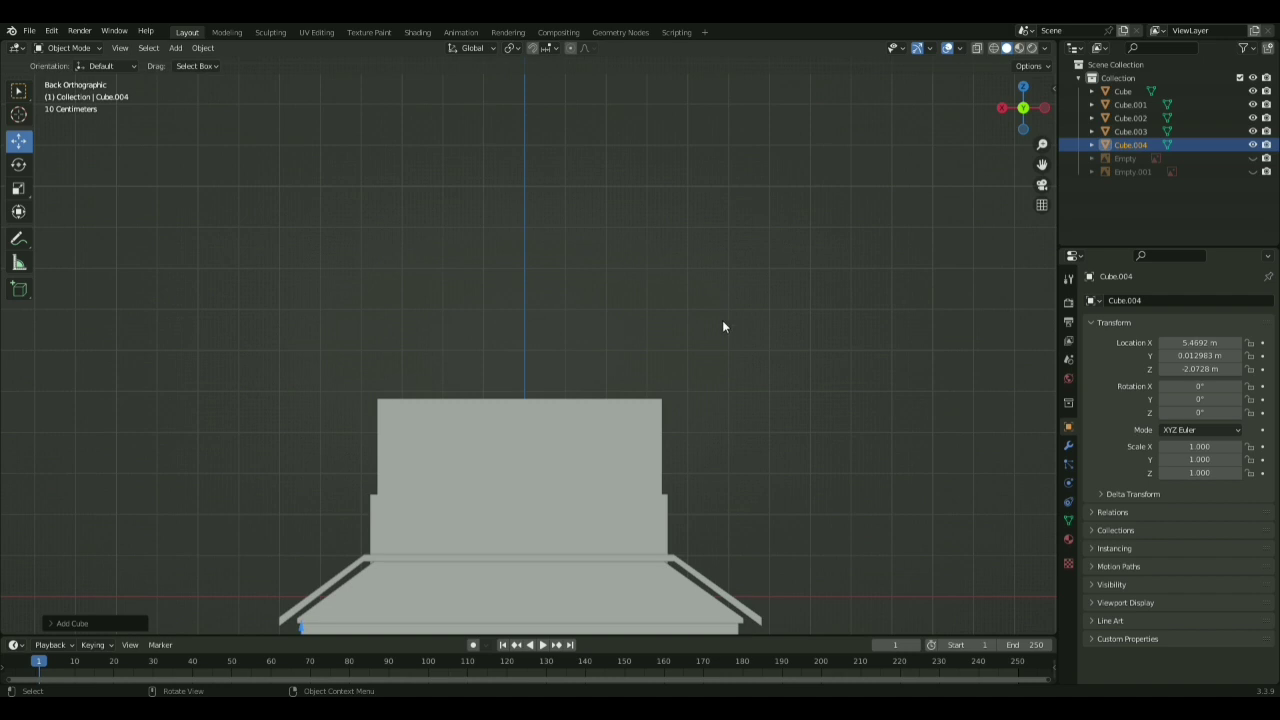
- Move the new cube to about X -0.02 m and Z 5.53 m, overlapping the top of the upper floor
scroll(542, 444, down, 5)
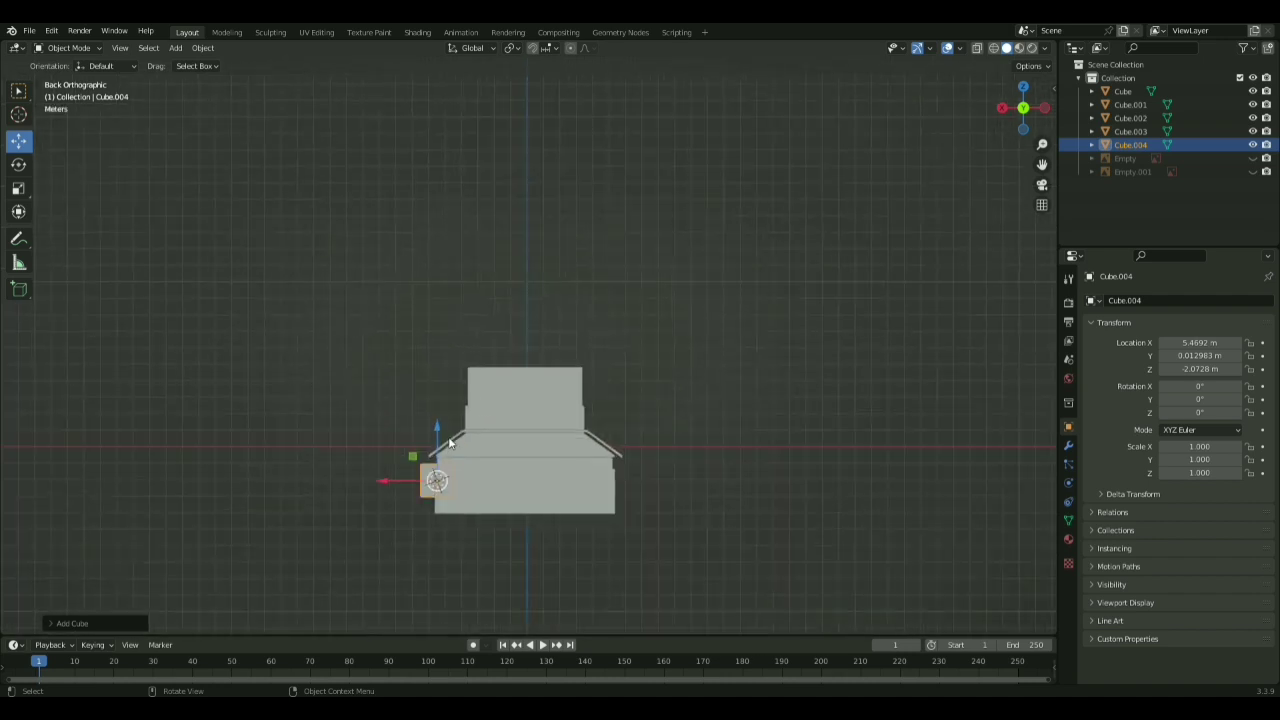
drag(450, 443, 455, 310)
drag(400, 354, 490, 377)
scroll(504, 374, up, 9)
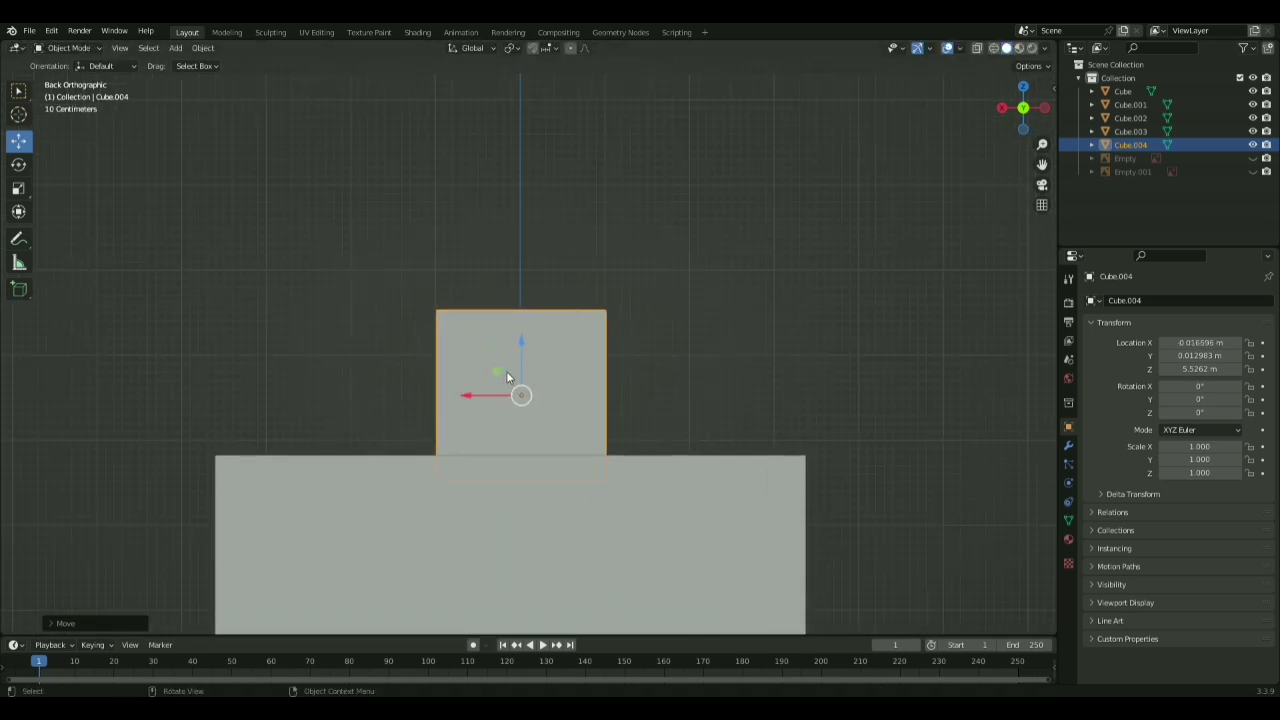
scroll(507, 377, down, 2)
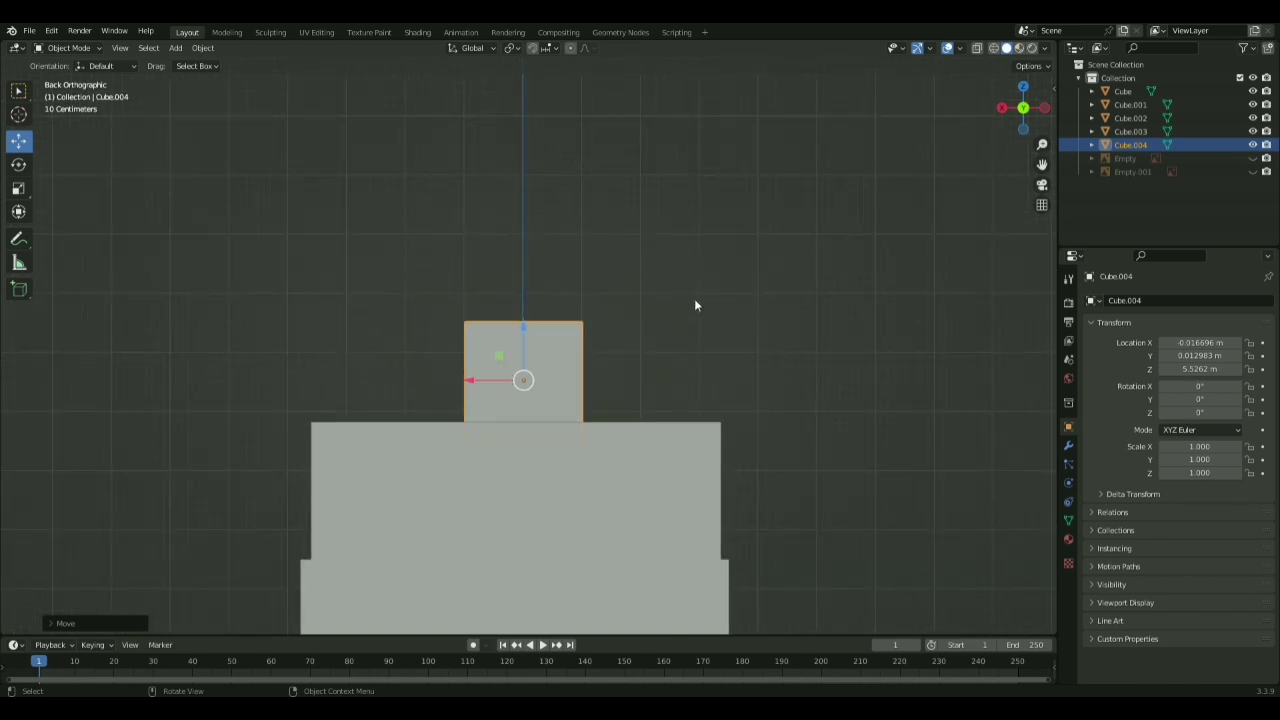
- Scale the cube along X to about 3.48 and shift it to about X 0.12 m to match the upper floor's width
key(s)
key(x)
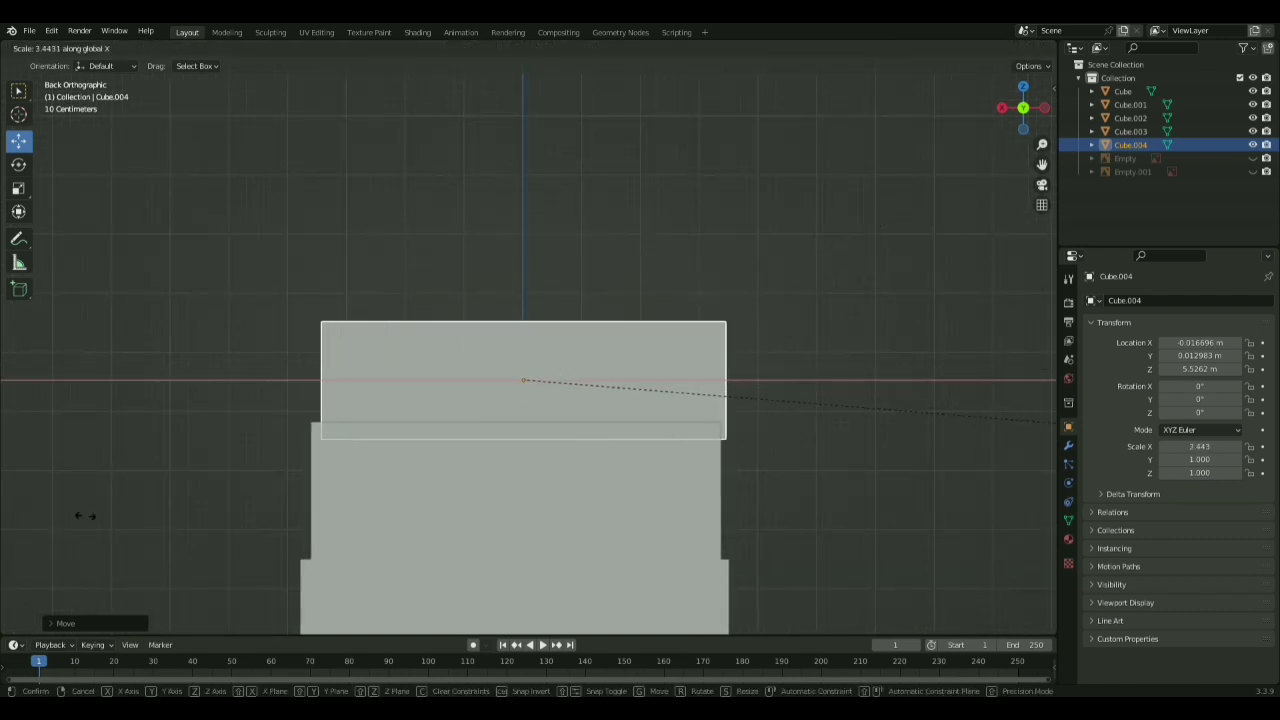
click(91, 516)
drag(483, 381, 475, 381)
- In Edit Mode, add a vertical loop cut through the middle of the top cube's width
click(420, 270)
click(440, 352)
click(67, 49)
click(68, 76)
key(ctrl+r)
click(568, 331)
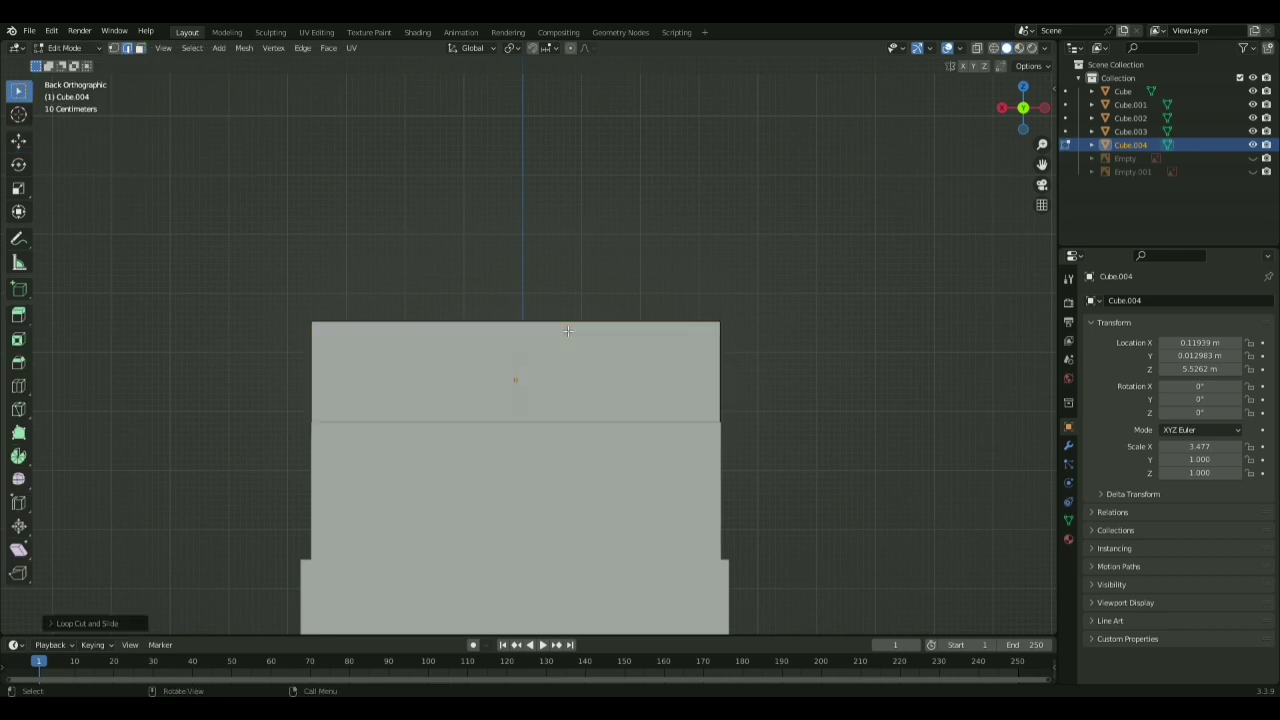
key(ctrl+r)
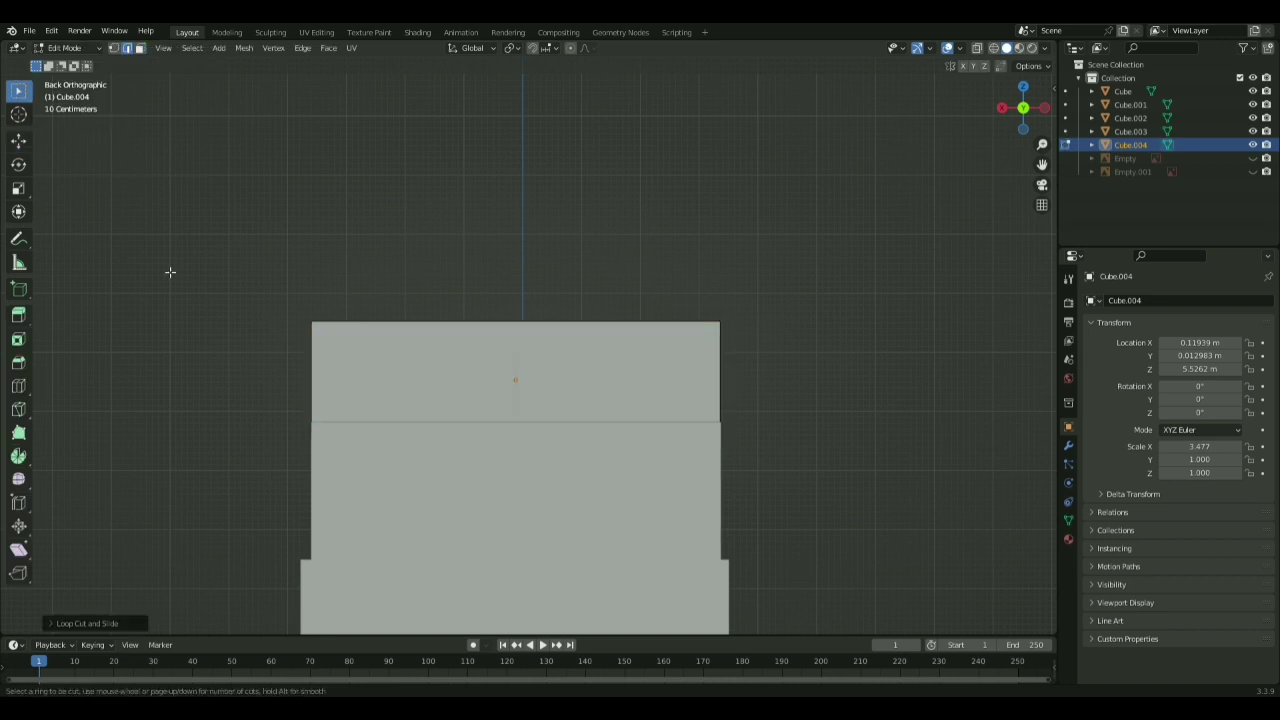
click(74, 50)
- Back in Object Mode, scale the top cube along Z to about 1.45
click(74, 50)
click(74, 62)
key(s)
key(z)
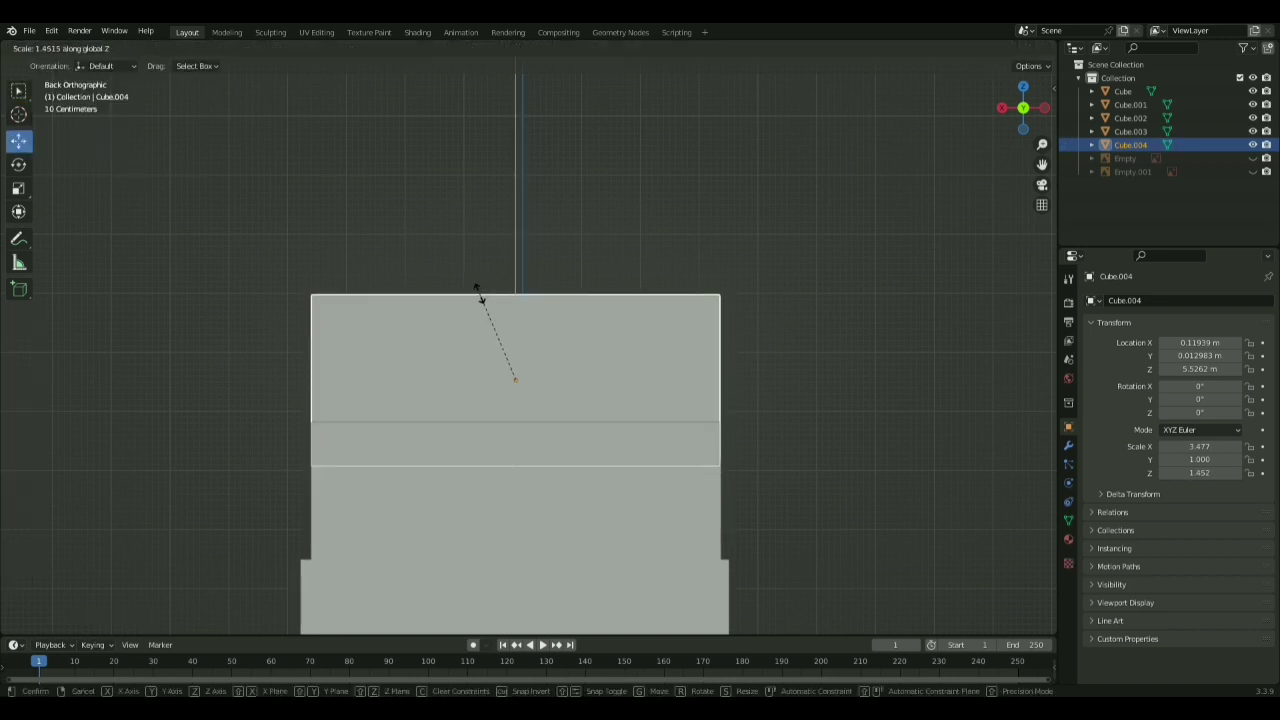
click(478, 295)
- Scale the top cube along Y to about 5.12 to match the upper floor's depth, and deselect it
middle_drag(478, 297, 606, 352)
key(s)
key(y)
click(864, 340)
key(KP_3)
scroll(687, 279, down, 1)
key(s)
key(y)
click(521, 326)
click(524, 265)
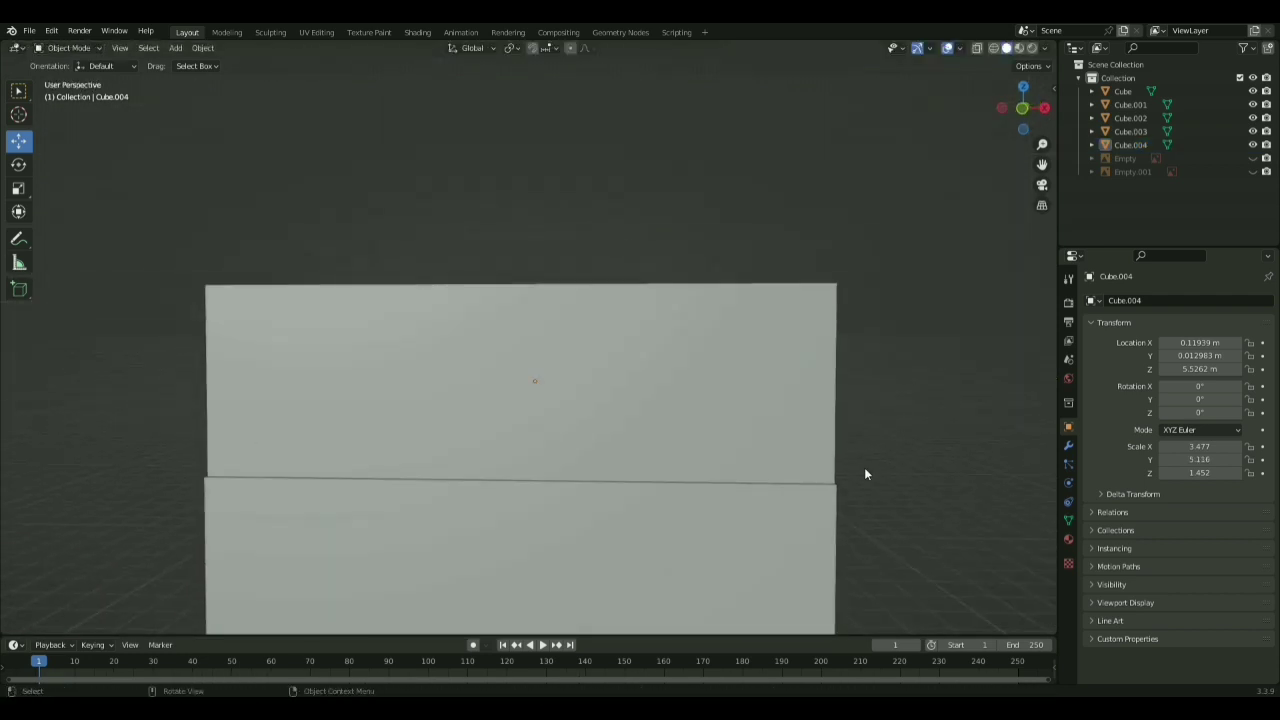
- Try a horizontal loop cut around the top cube in Edit Mode
click(95, 49)
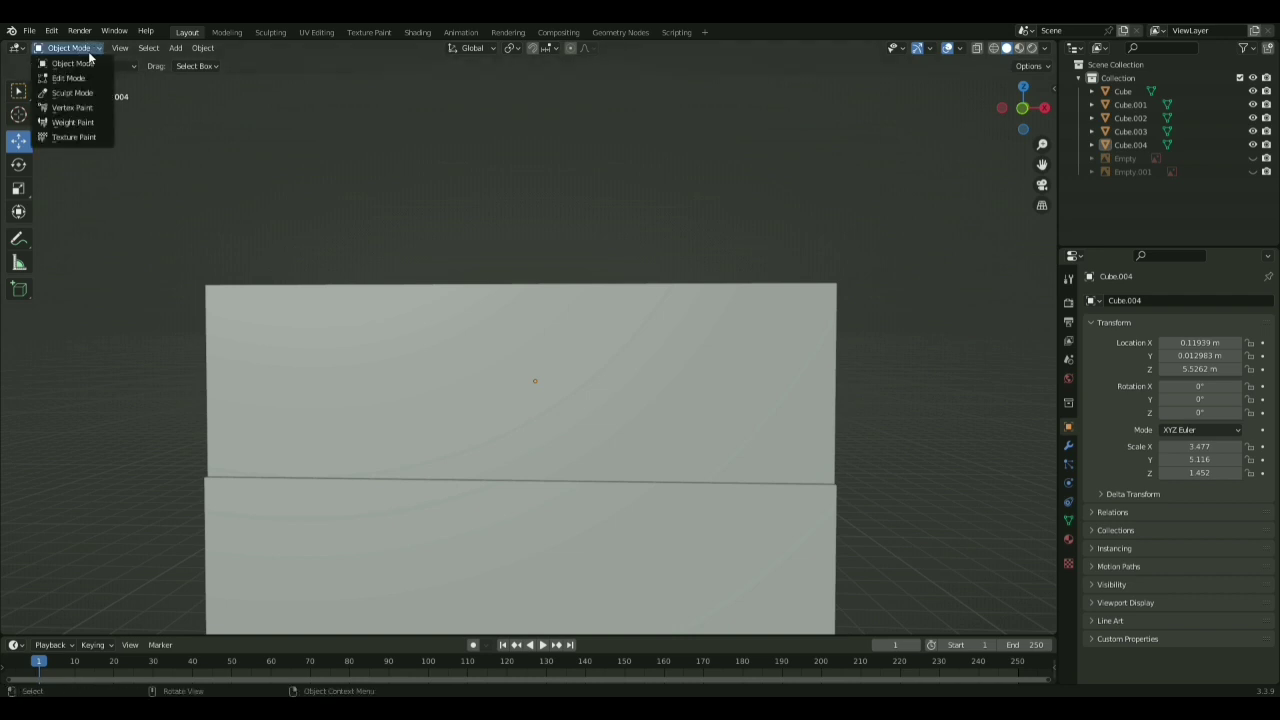
click(91, 65)
click(90, 50)
click(88, 79)
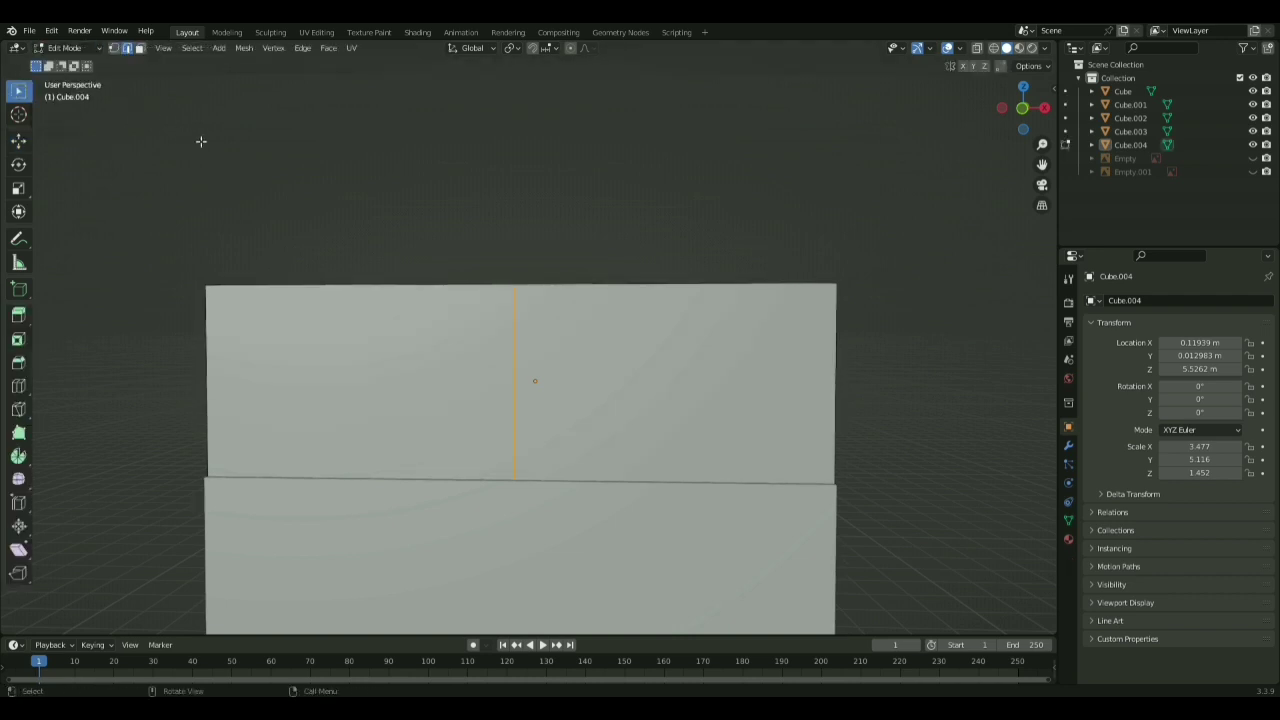
key(ctrl+r)
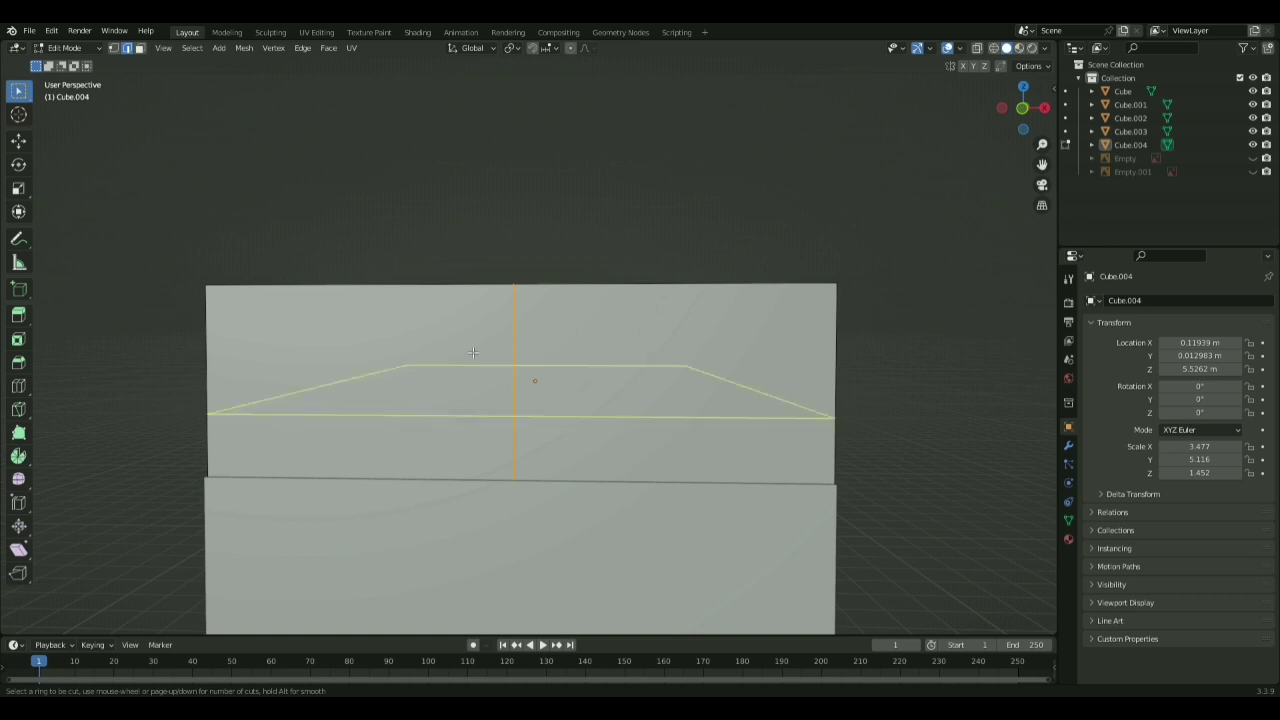
click(539, 367)
right_click(539, 367)
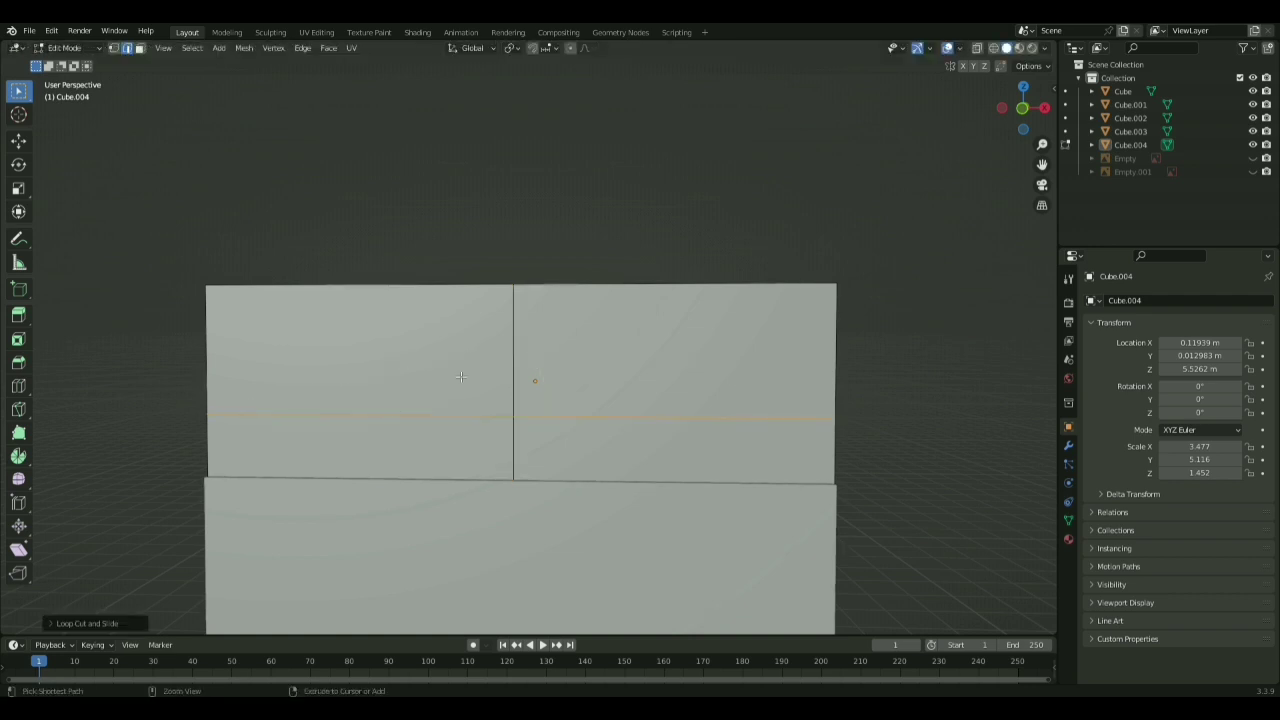
key(ctrl+r)
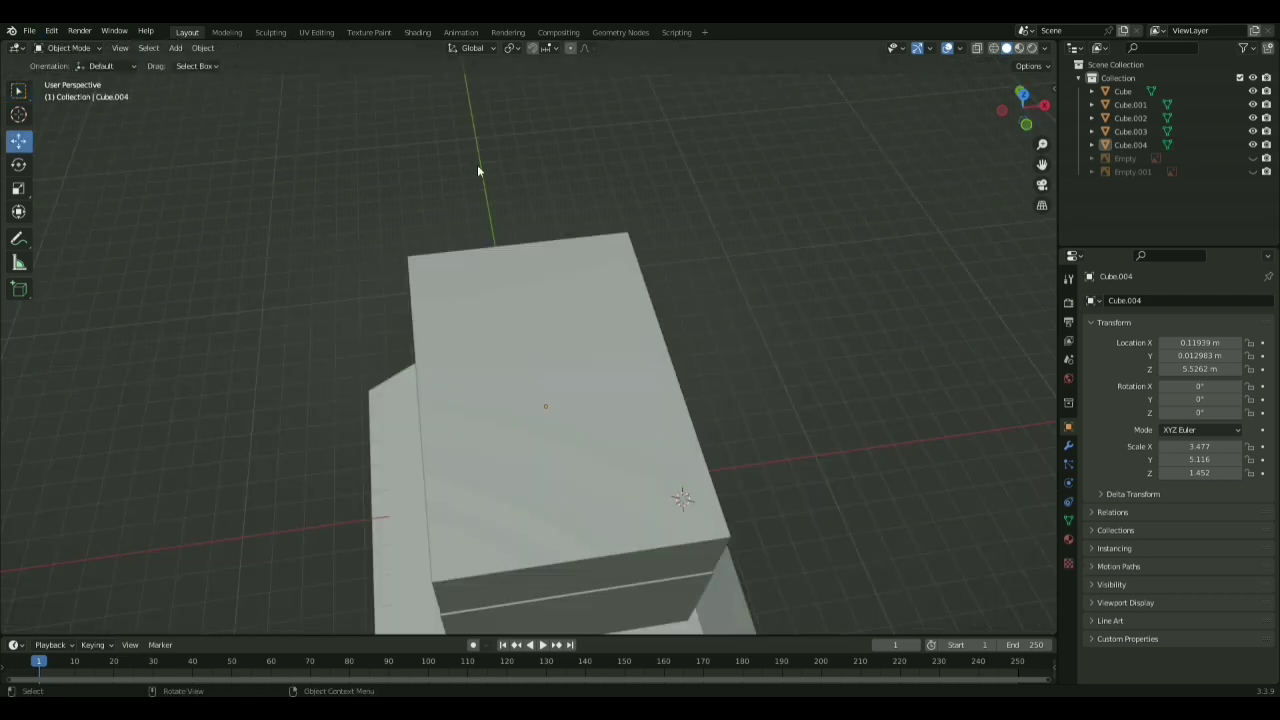
- In Edit Mode, lower the top cube's outer upper corner vertices by about 1.97 m along Z, leaving the middle ones as the roof ridge
middle_drag(477, 170, 215, 67)
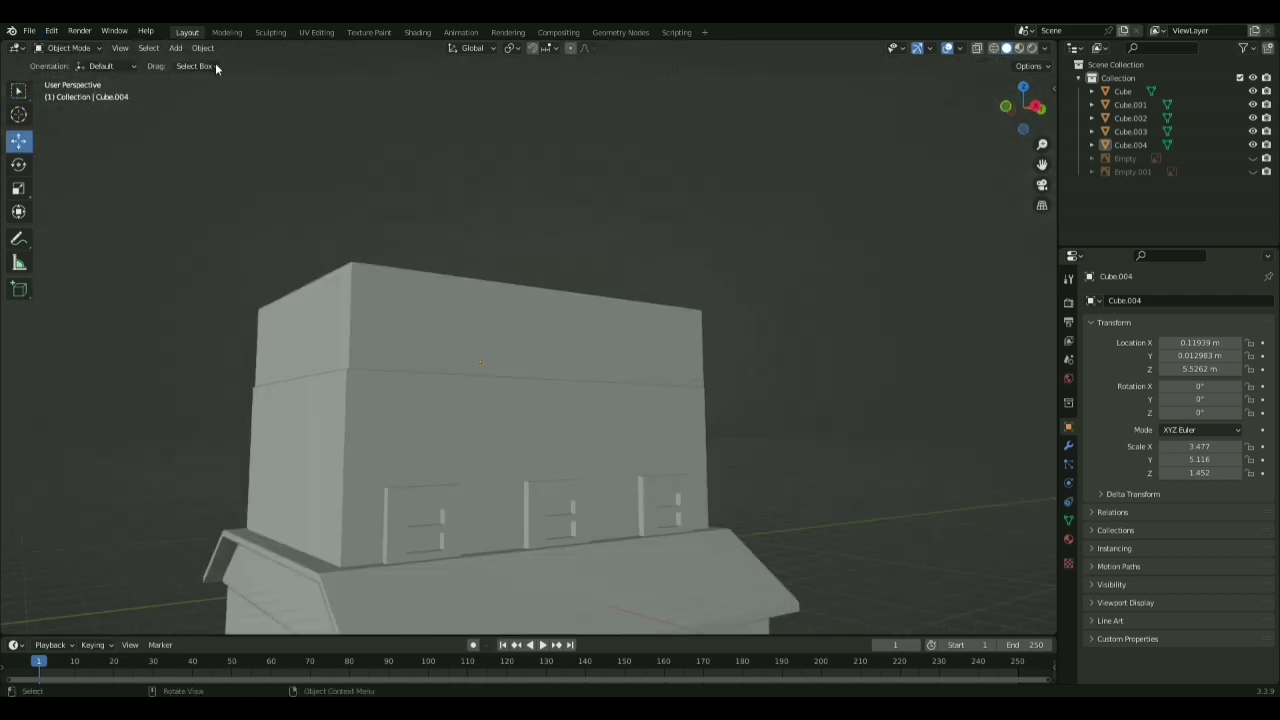
click(93, 44)
click(75, 79)
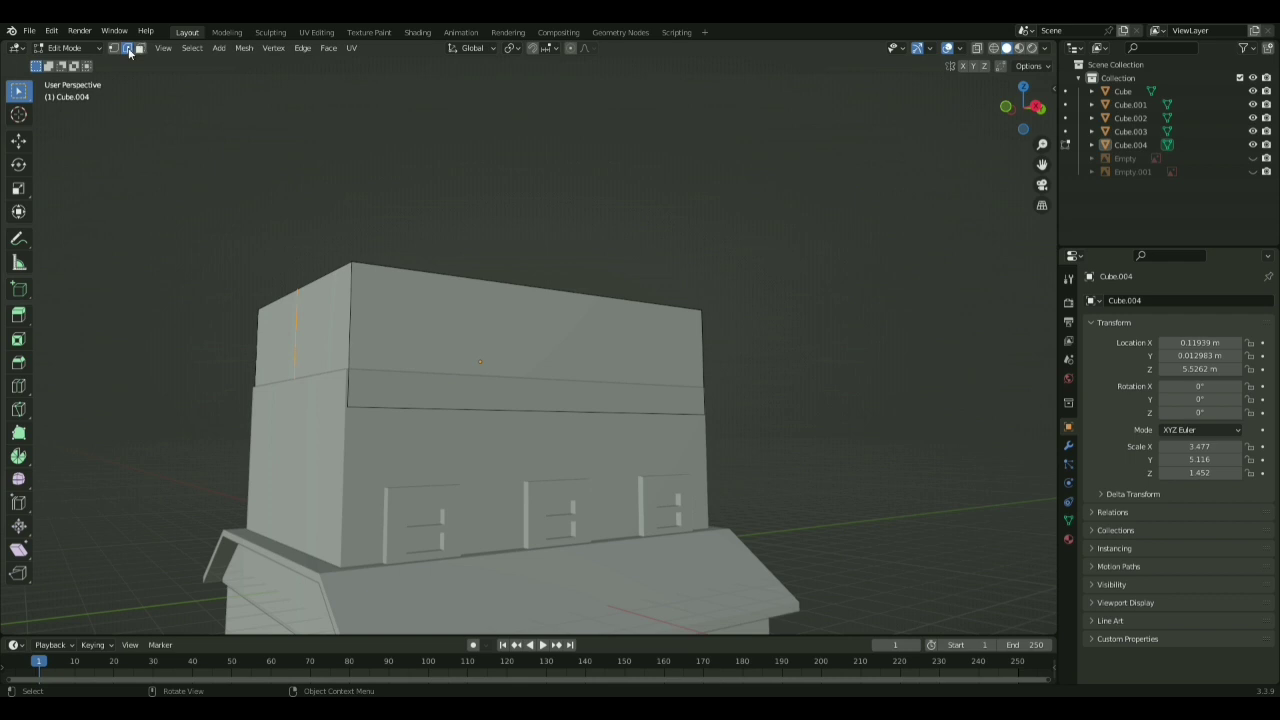
middle_drag(445, 330, 565, 345)
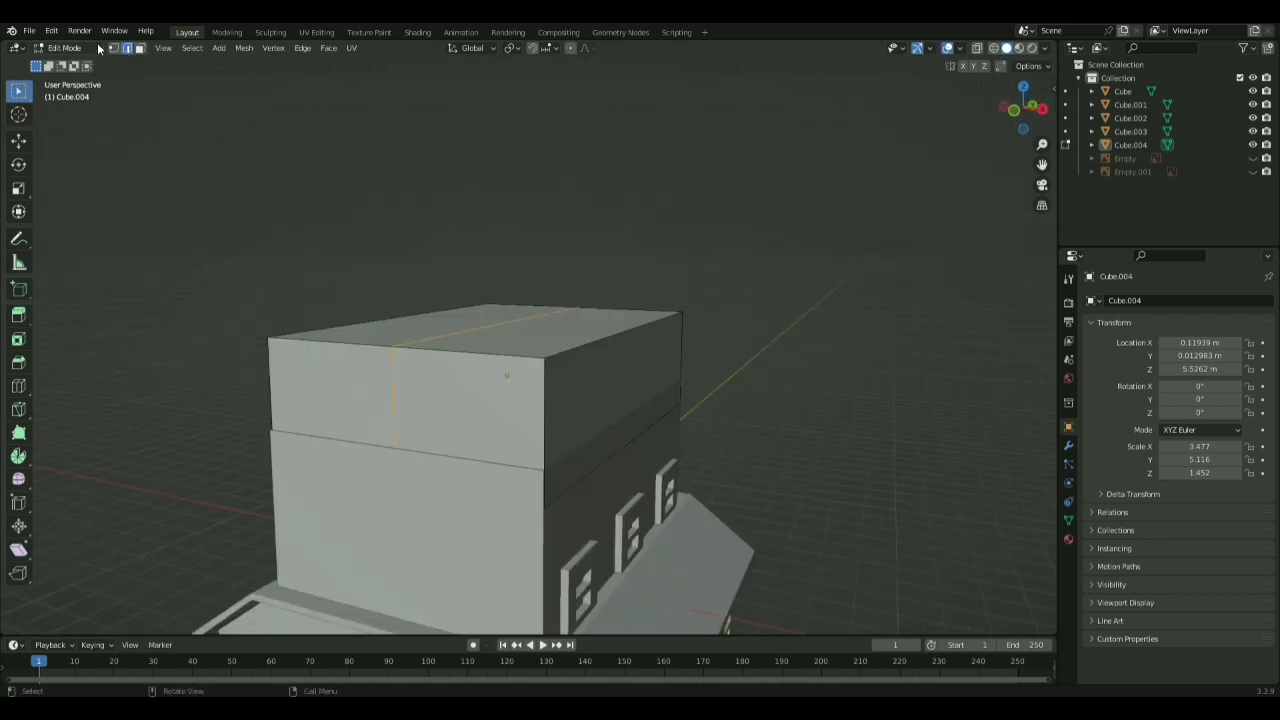
click(113, 49)
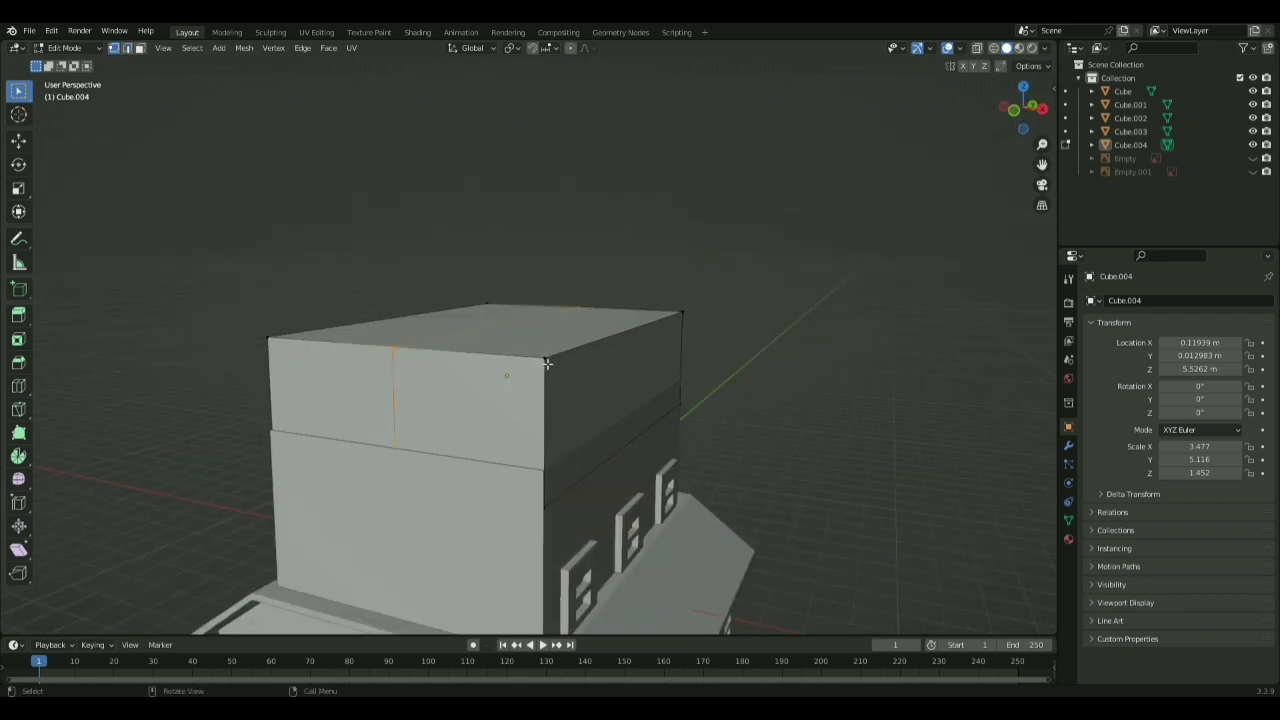
shift+click(546, 361)
shift+click(681, 313)
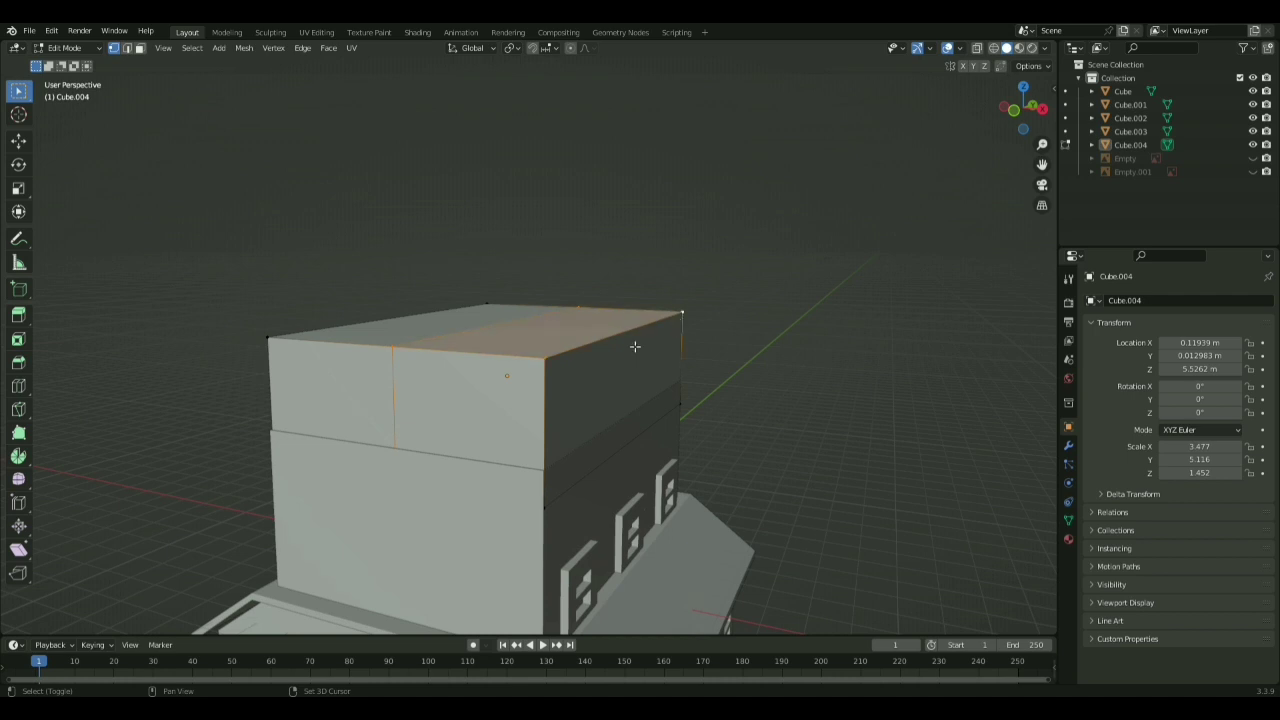
shift+click(580, 309)
shift+click(396, 349)
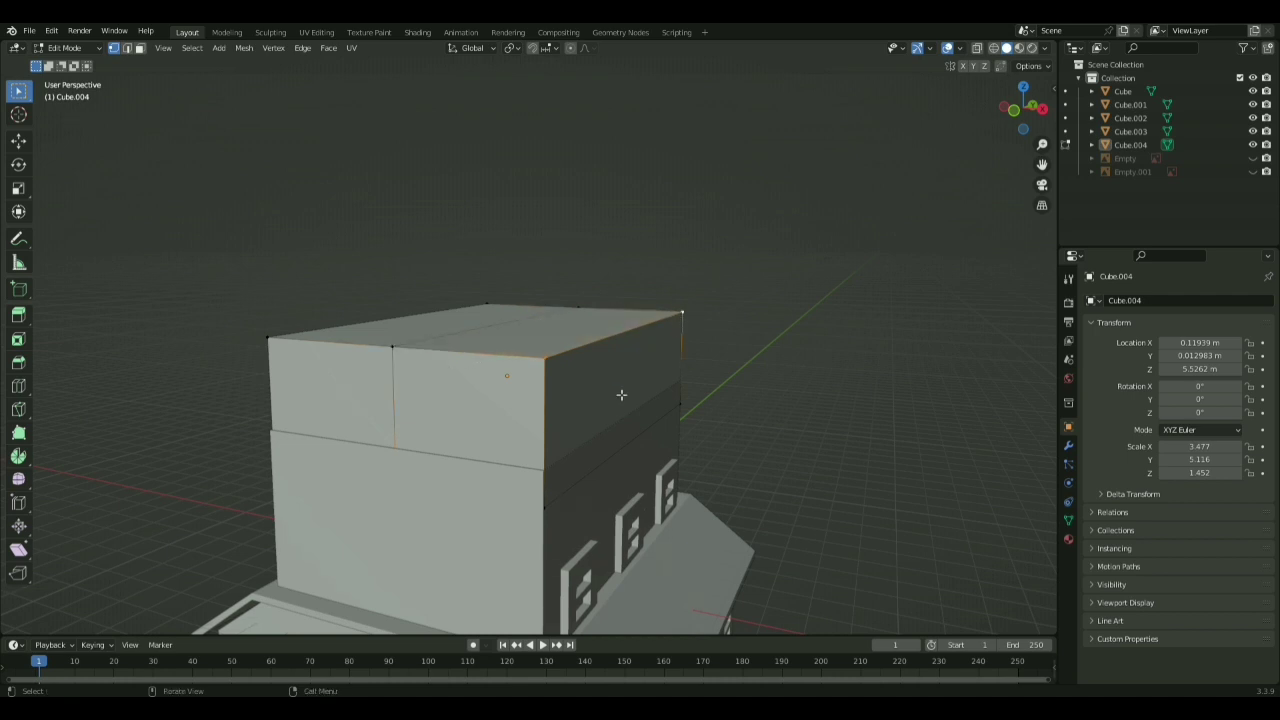
mouse_move(637, 360)
middle_down()
mouse_move(520, 367)
mouse_move(628, 368)
middle_up()
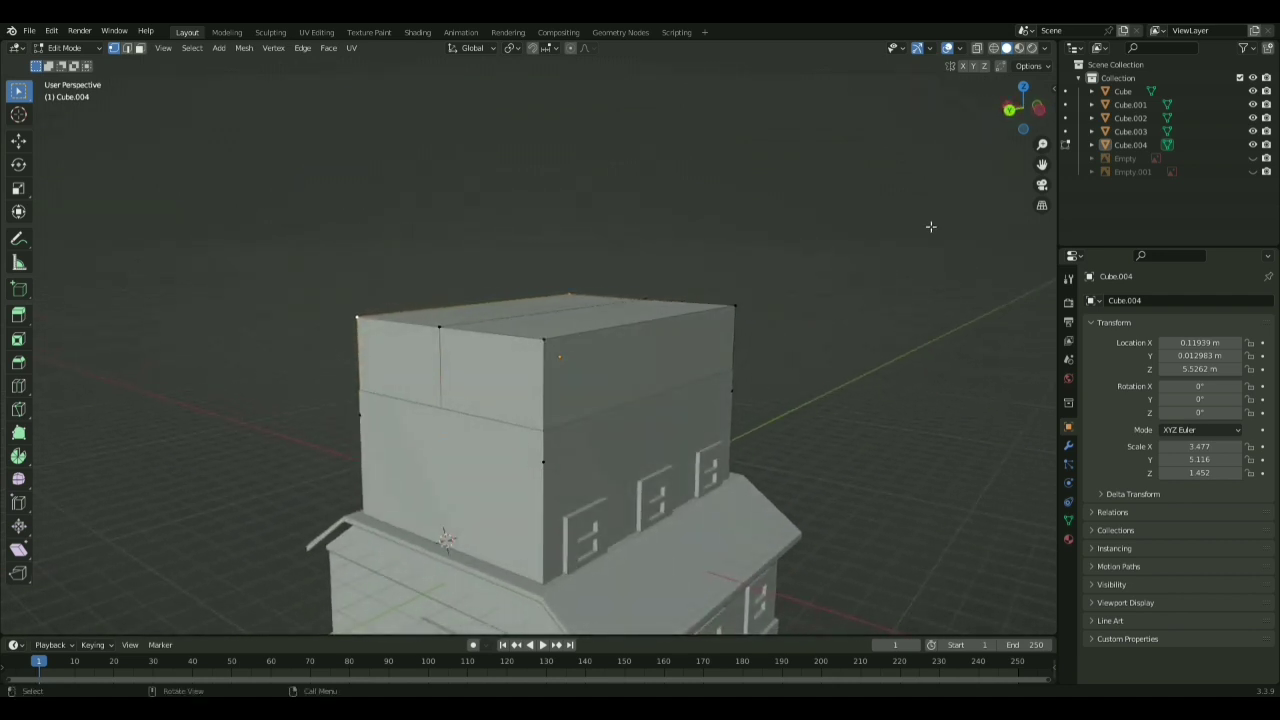
shift+click(736, 306)
key(g)
key(z)
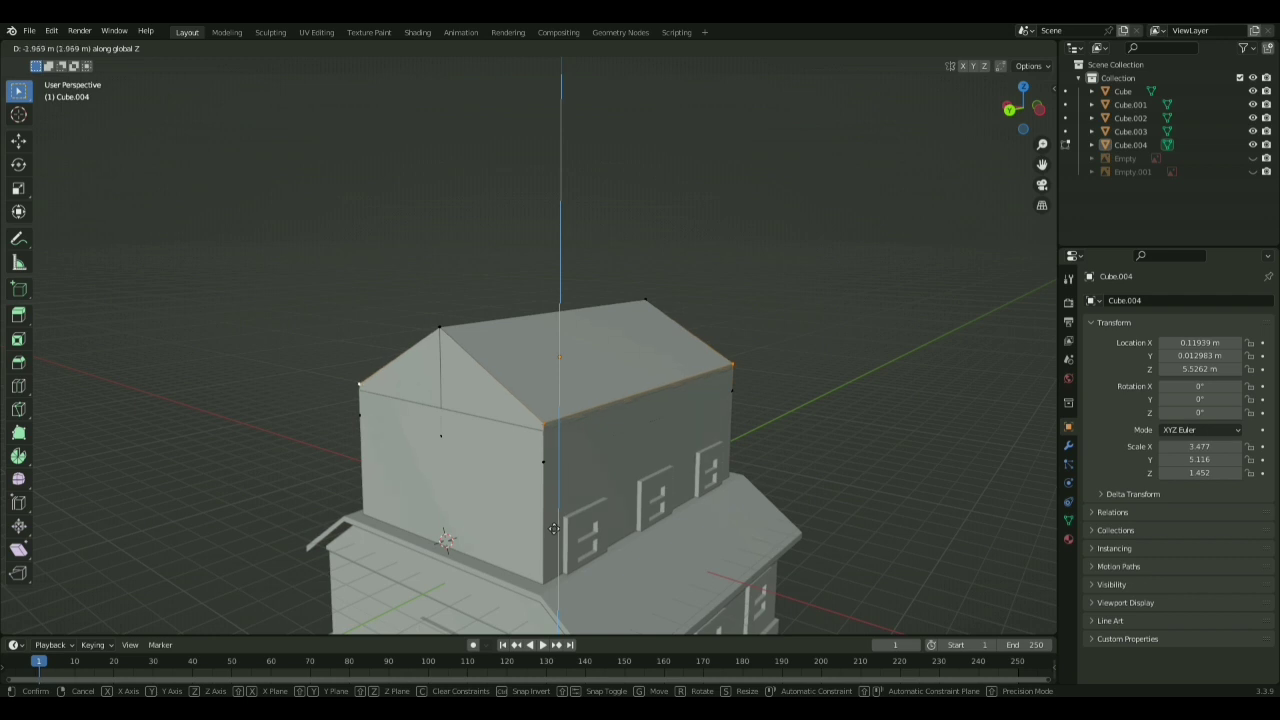
click(553, 528)
- Back in Object Mode, duplicate the gabled block and raise the copy along Z to about 9.08 m
scroll(807, 378, up, 6)
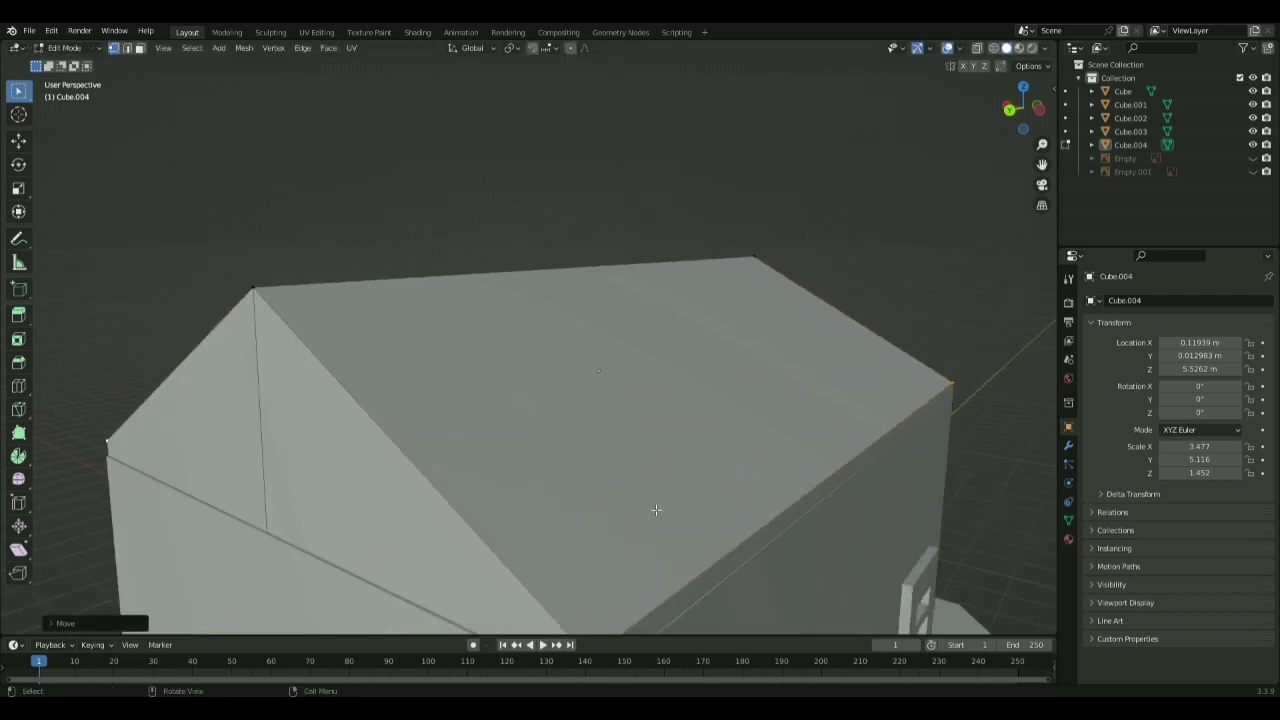
middle_drag(690, 470, 680, 524)
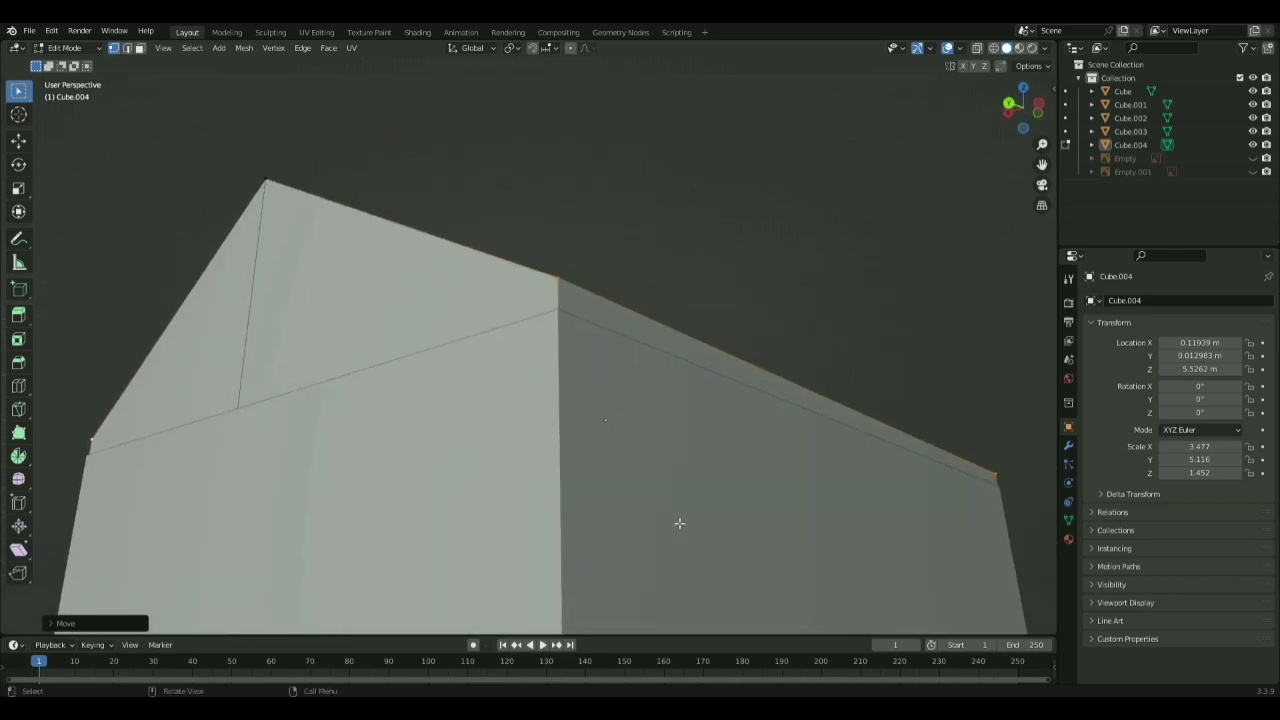
scroll(840, 486, up, 2)
scroll(839, 487, down, 1)
scroll(839, 487, down, 5)
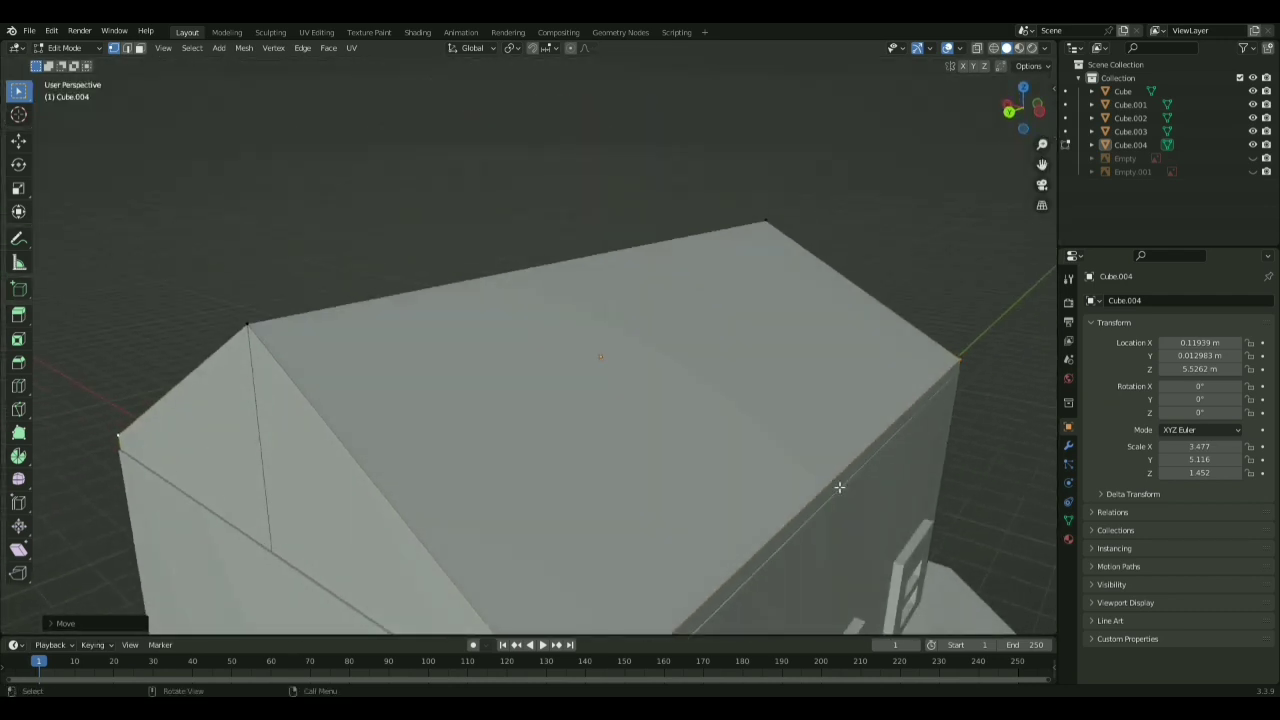
scroll(818, 495, down, 7)
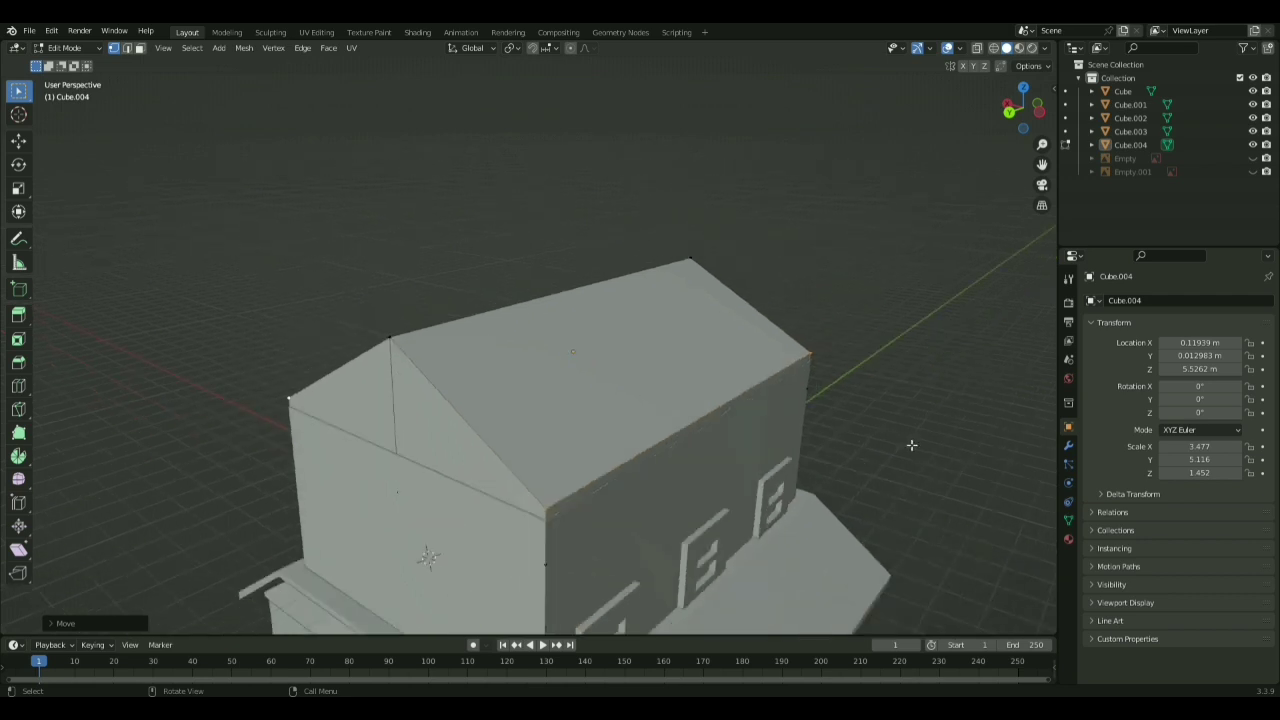
key(Tab)
key(ctrl+c)
key(ctrl+v)
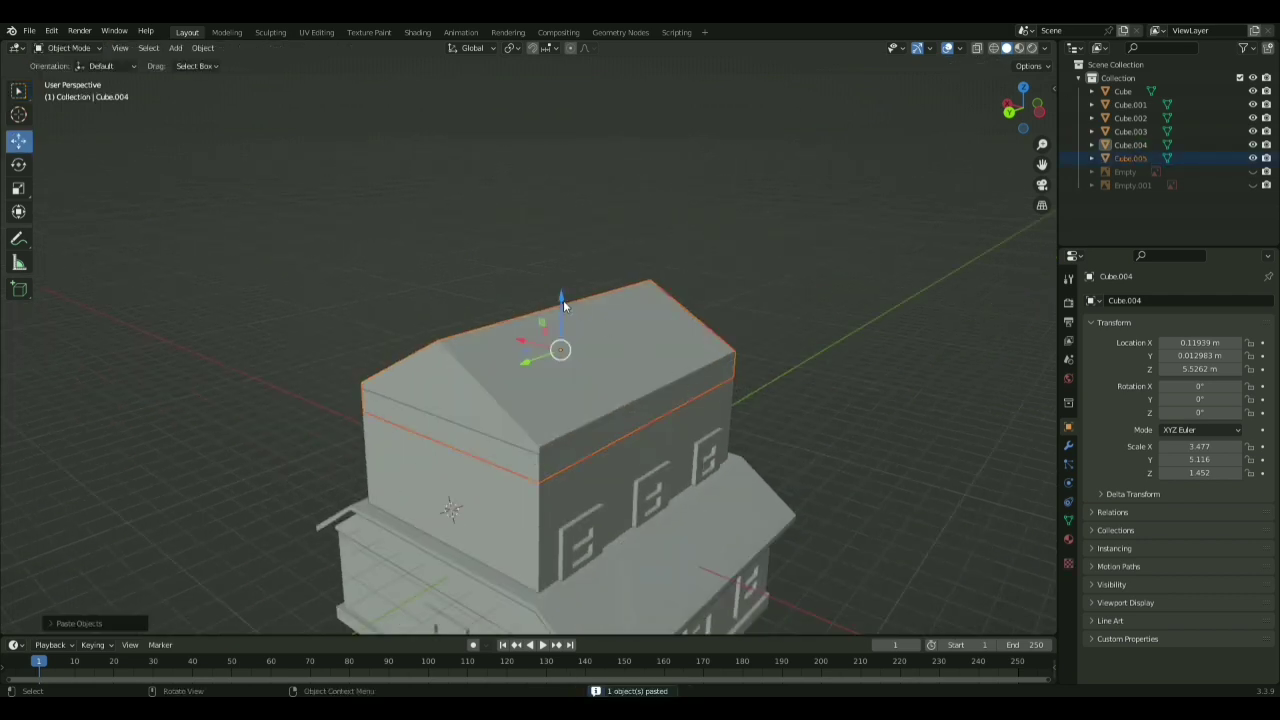
drag(563, 302, 563, 189)
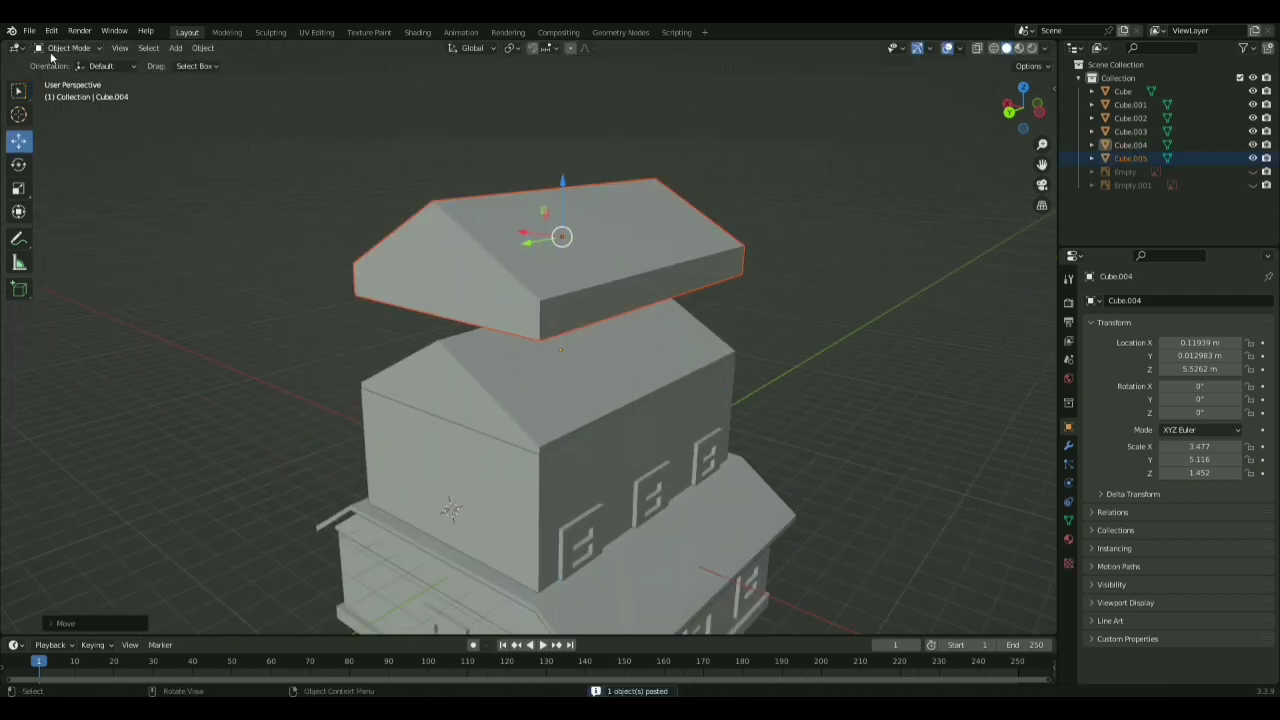
- Raise the copy's bottom centre edge along Z to form a thin gabled shell, and lower the shell to about Z 7.22 m
click(66, 49)
click(67, 77)
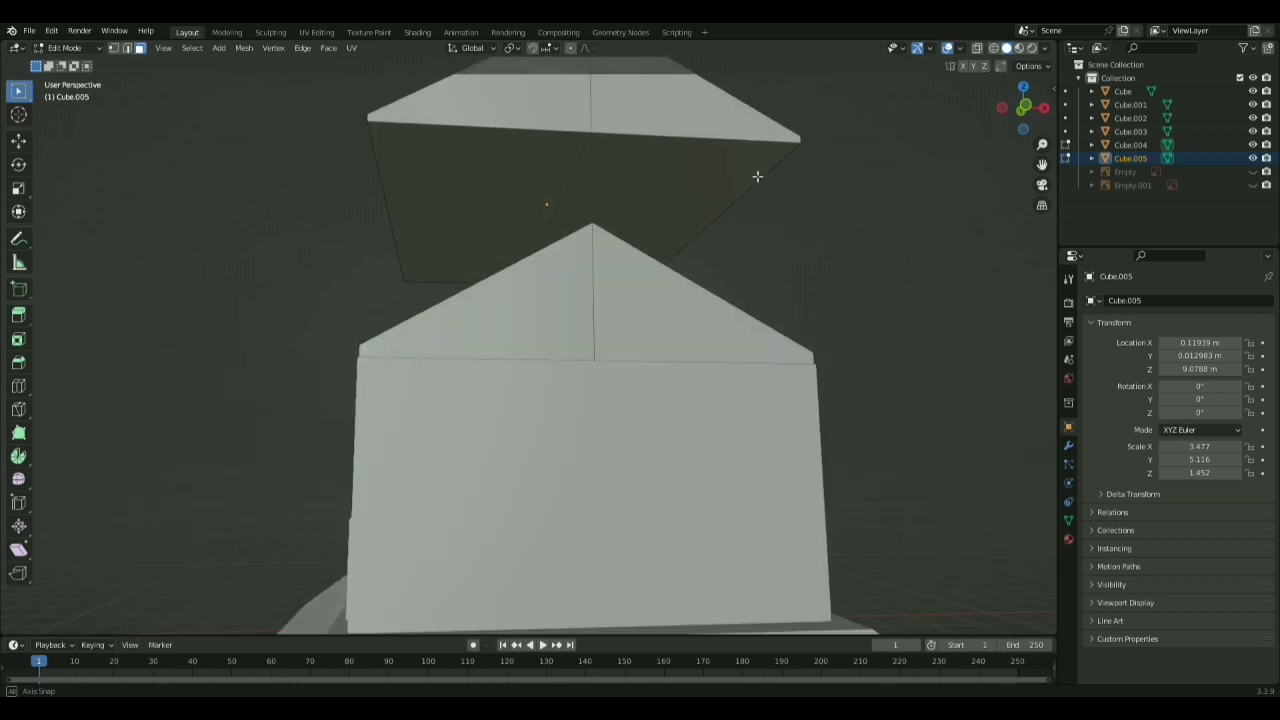
scroll(757, 177, up, 2)
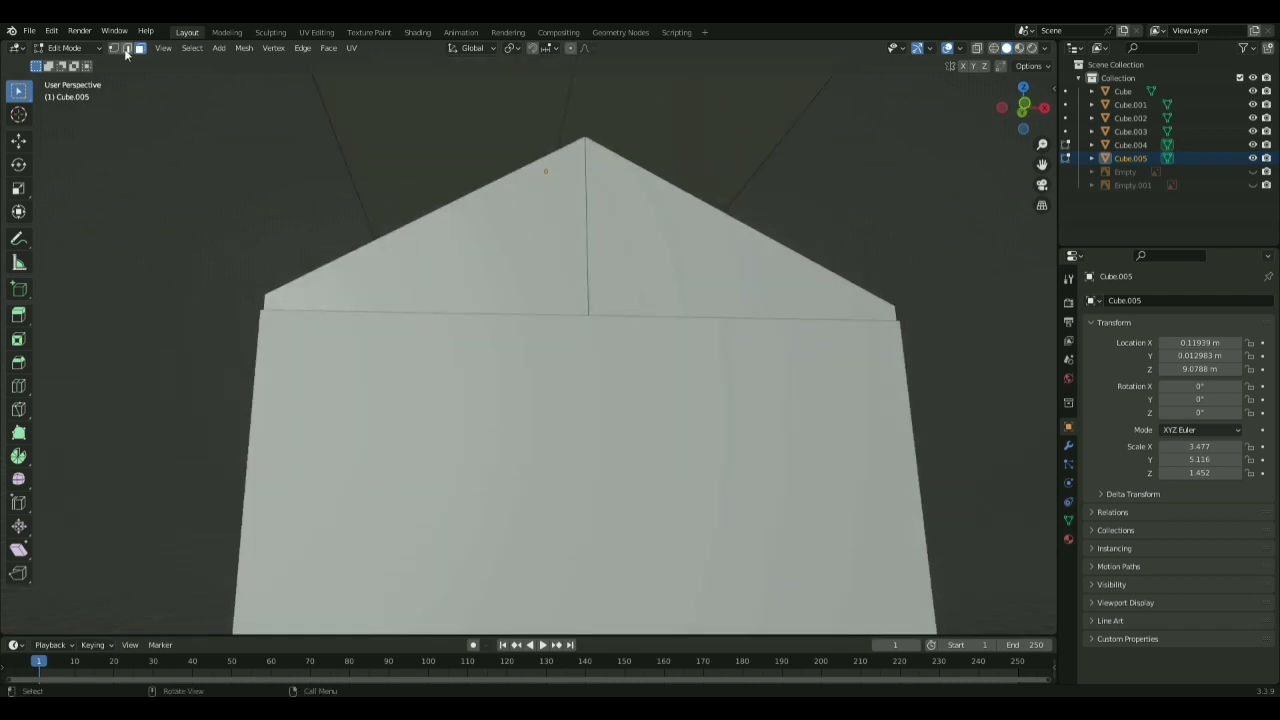
scroll(581, 143, down, 4)
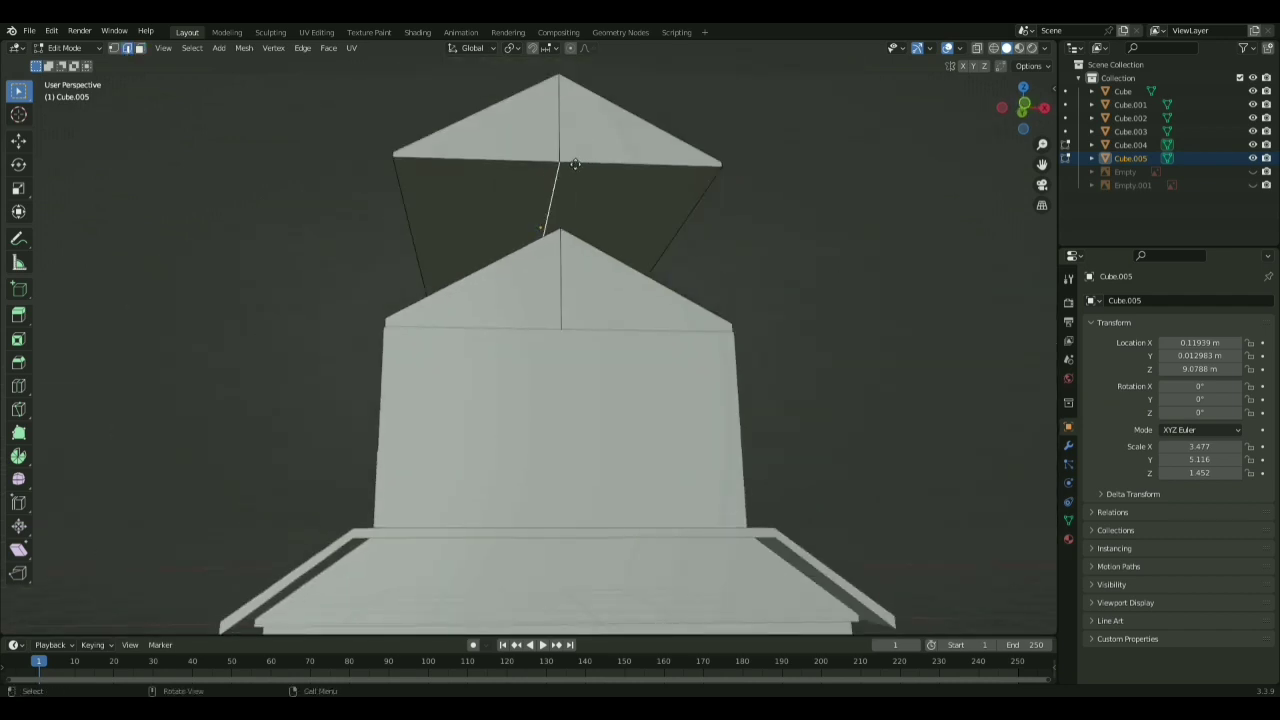
key(g)
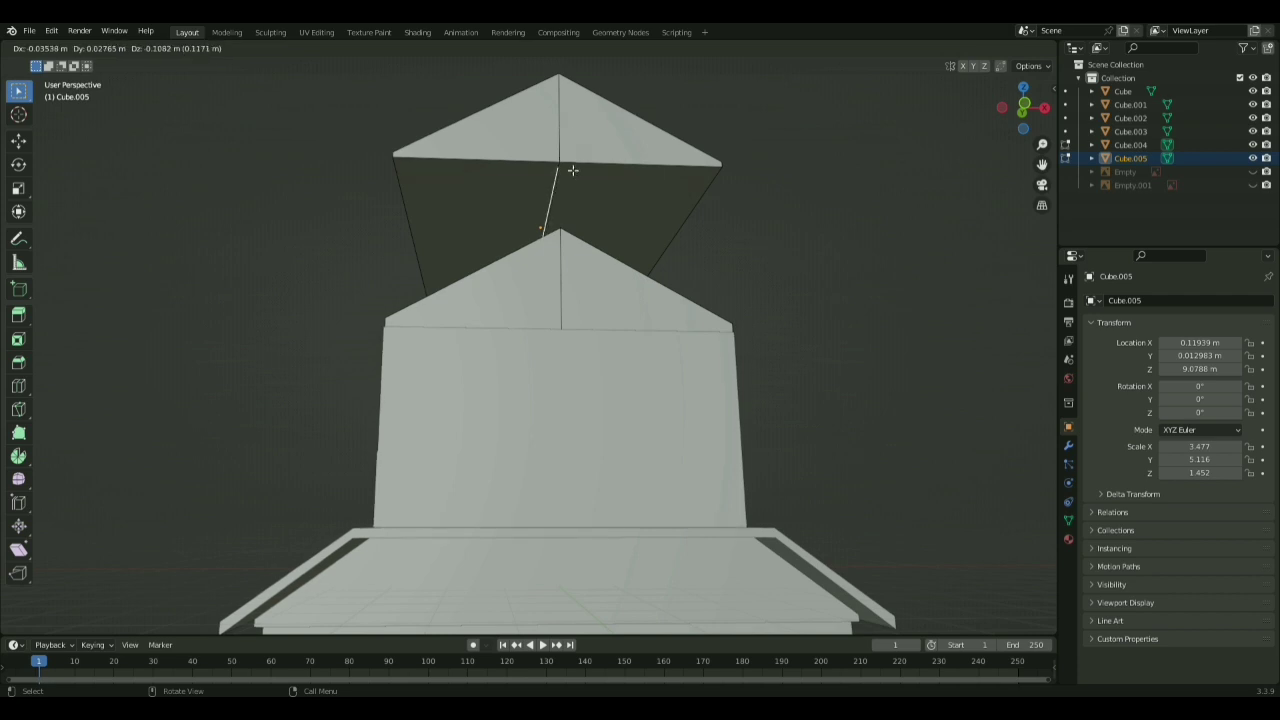
click(572, 171)
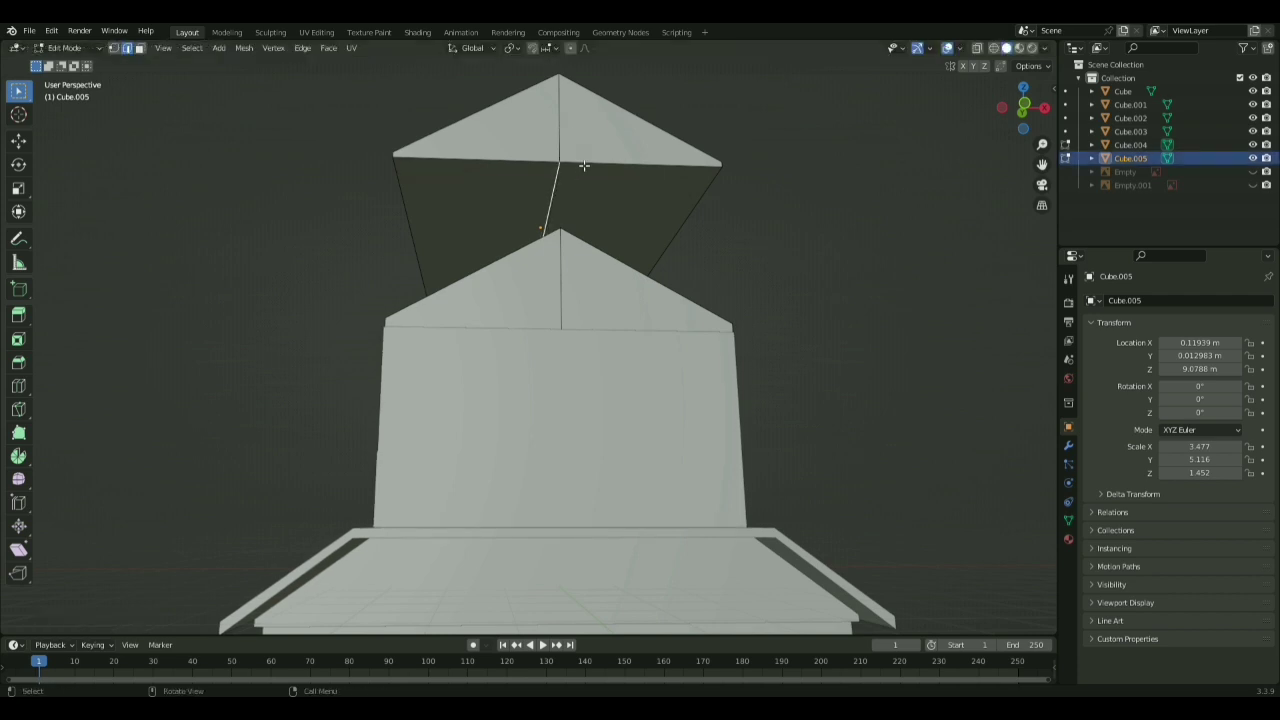
key(g)
key(z)
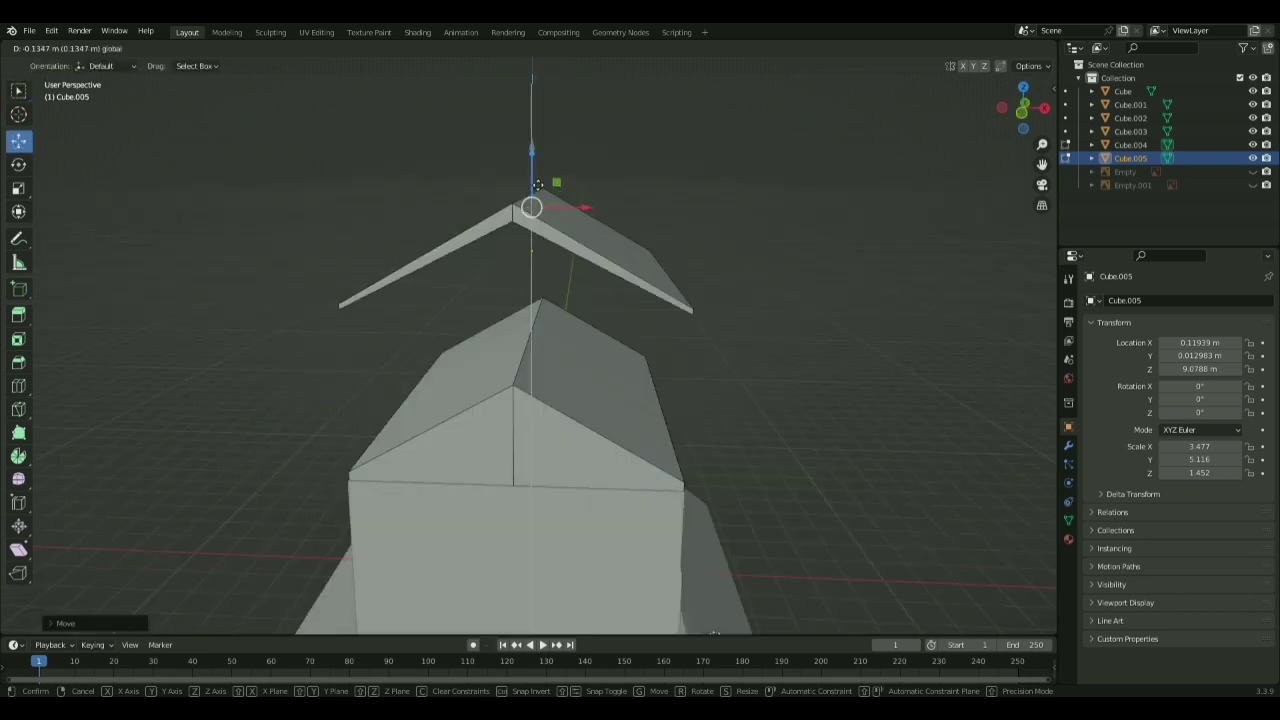
drag(537, 185, 537, 180)
click(428, 254)
click(895, 237)
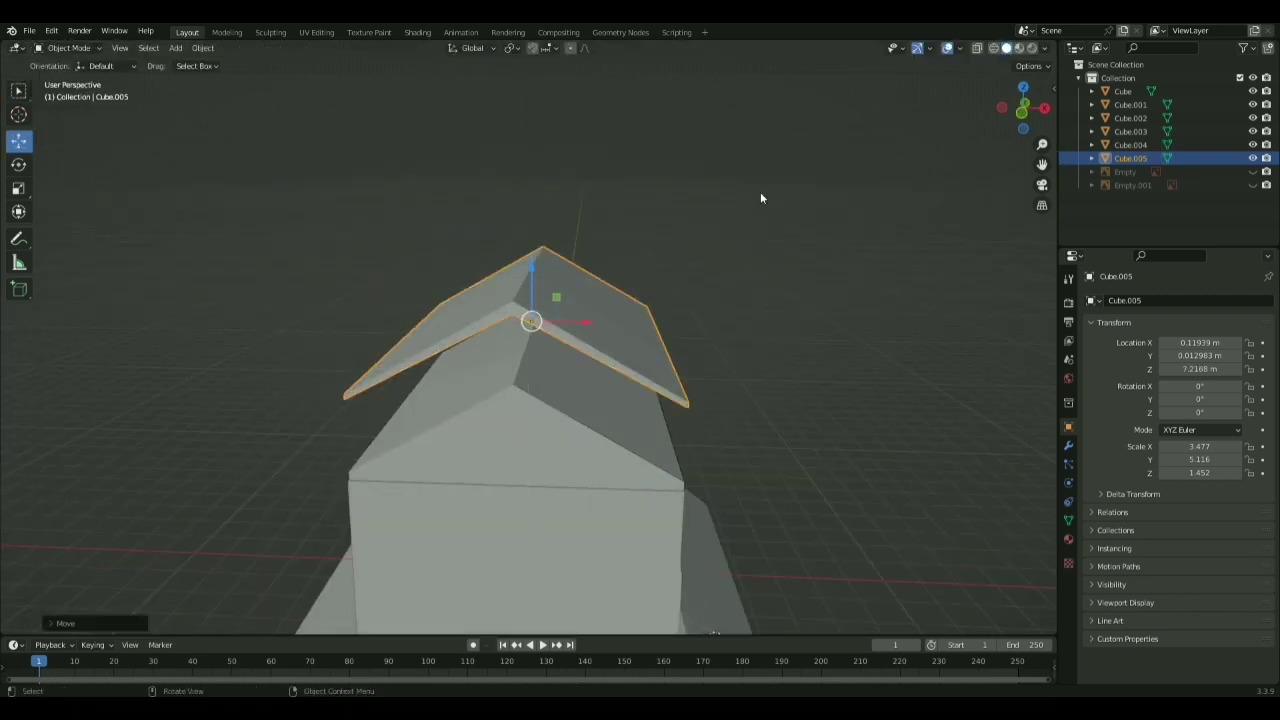
- Scale the roof shell uniformly to about 4.02 along X and 1.68 along Z, and seat it over the gable
key(KP_1)
key(s)
click(857, 273)
middle_drag(857, 273, 850, 440)
- Scale the lower roof along Y to about 5.74
click(590, 571)
click(1025, 114)
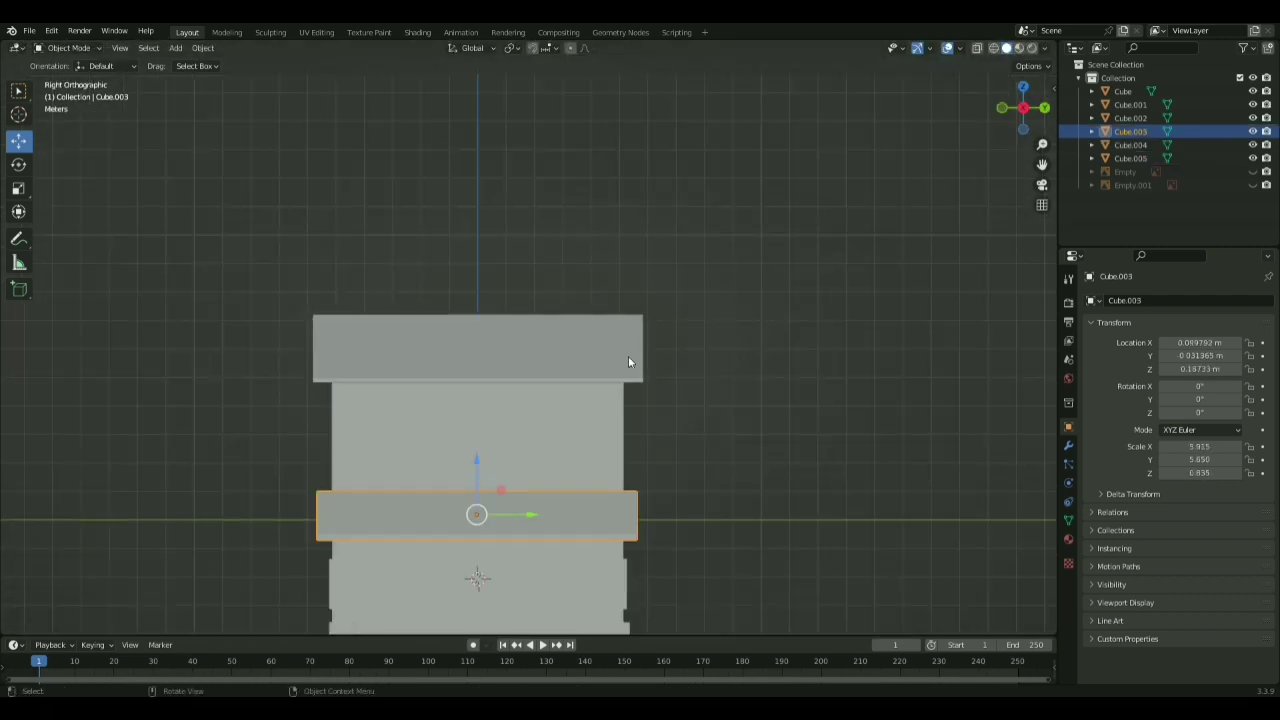
key(s)
key(y)
click(620, 361)
- Scale the upper roof shell along Y to about 6.02 and deselect it
click(580, 355)
key(s)
key(y)
click(570, 354)
click(671, 359)
- Lower the lower roof slightly along Z to about 0.10 m
middle_drag(671, 359, 880, 402)
scroll(931, 318, up, 3)
click(610, 460)
drag(631, 405, 636, 416)
middle_drag(636, 416, 622, 440)
scroll(622, 400, down, 1)
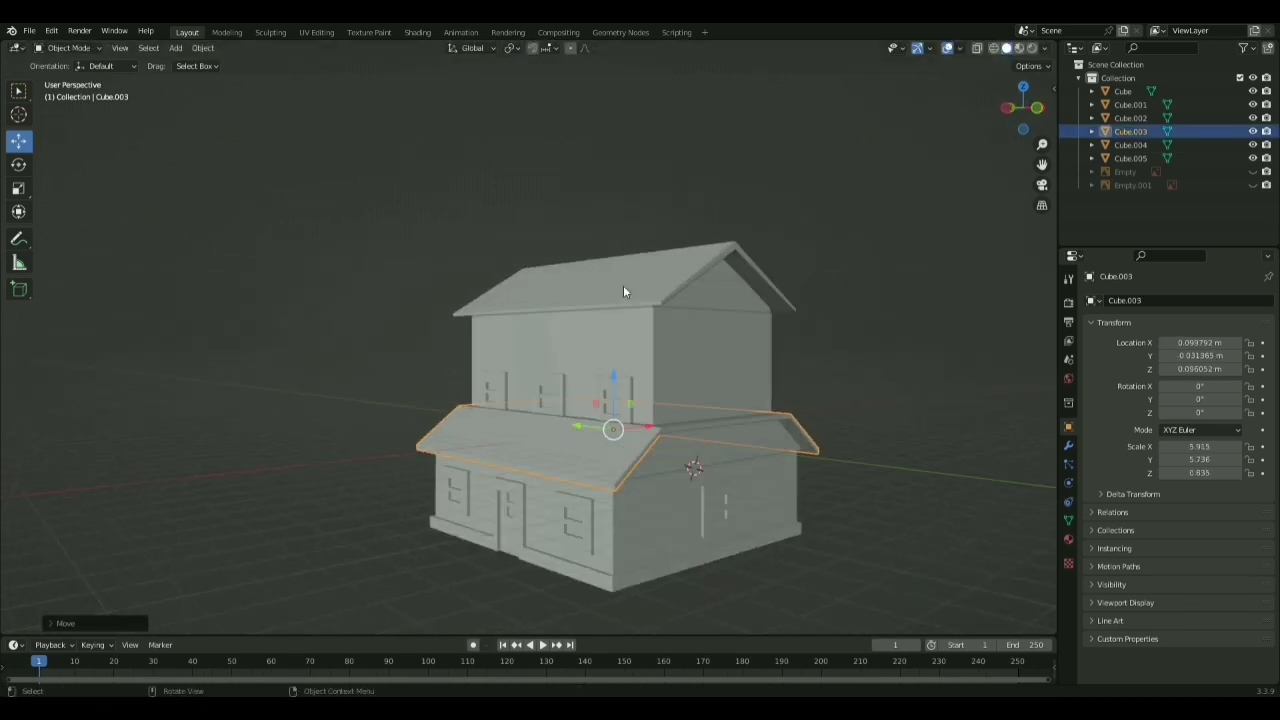
- Raise the upper floor to about Z 2.75 m and adjust the upper roof shell's height to about Z 4.76 m
click(622, 328)
drag(617, 350, 617, 344)
middle_drag(820, 325, 754, 352)
drag(607, 342, 609, 334)
mouse_move(866, 380)
middle_down()
mouse_move(866, 361)
mouse_move(874, 394)
middle_up()
click(618, 306)
drag(608, 250, 609, 248)
middle_drag(969, 309, 860, 300)
- Raise the gable block under the upper roof to about Z 5.9 m, closer to the roof shell, and deselect everything
click(517, 260)
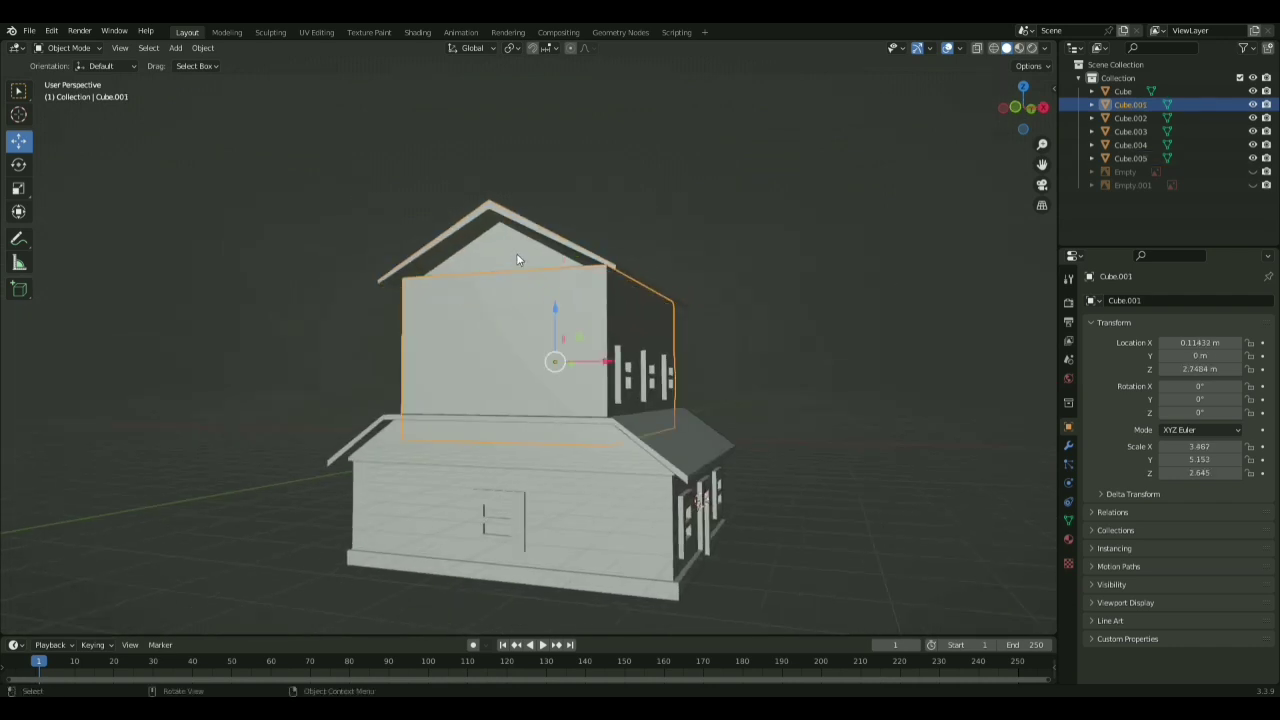
click(518, 260)
drag(554, 237, 554, 230)
mouse_move(560, 238)
middle_down()
mouse_move(666, 283)
mouse_move(556, 252)
middle_up()
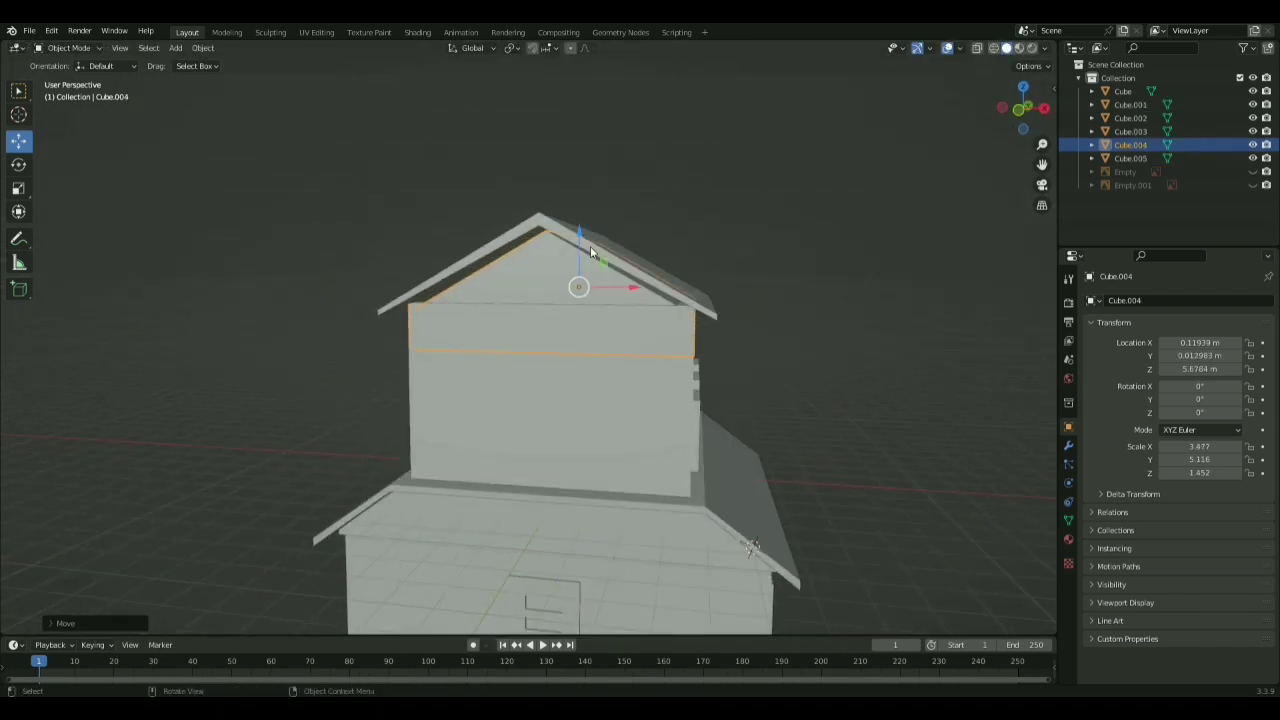
drag(579, 241, 580, 233)
middle_drag(582, 233, 655, 236)
click(769, 232)
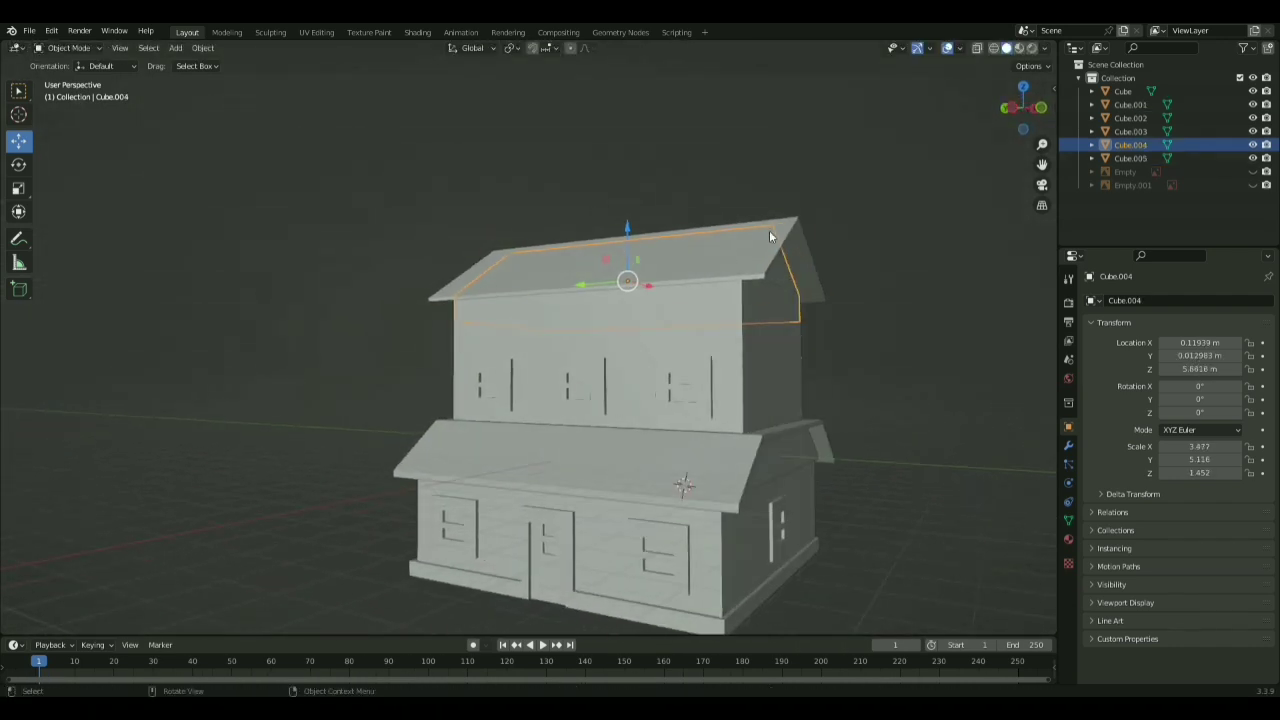
middle_drag(769, 232, 735, 238)
click(860, 270)
- Unhide both reference images and switch to the back orthographic view to compare the house with the side reference
click(1253, 172)
click(1253, 185)
middle_drag(810, 345, 399, 275)
click(50, 47)
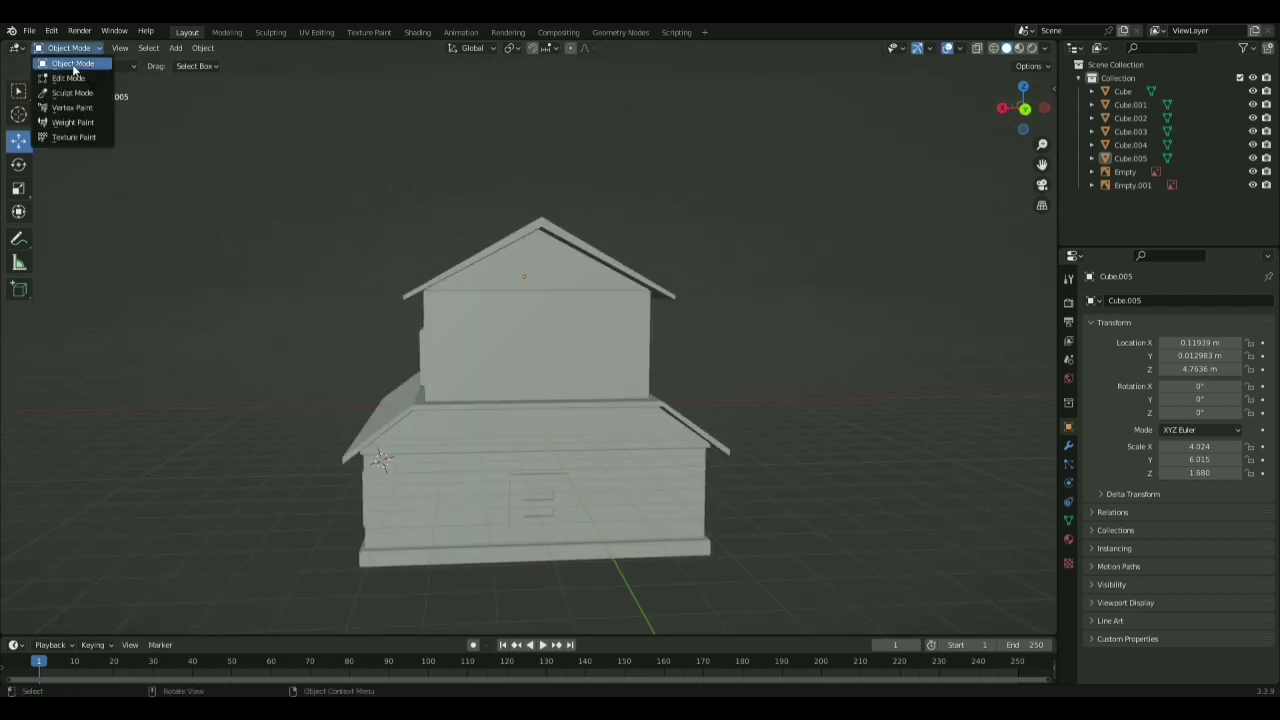
click(72, 60)
middle_drag(287, 163, 737, 323)
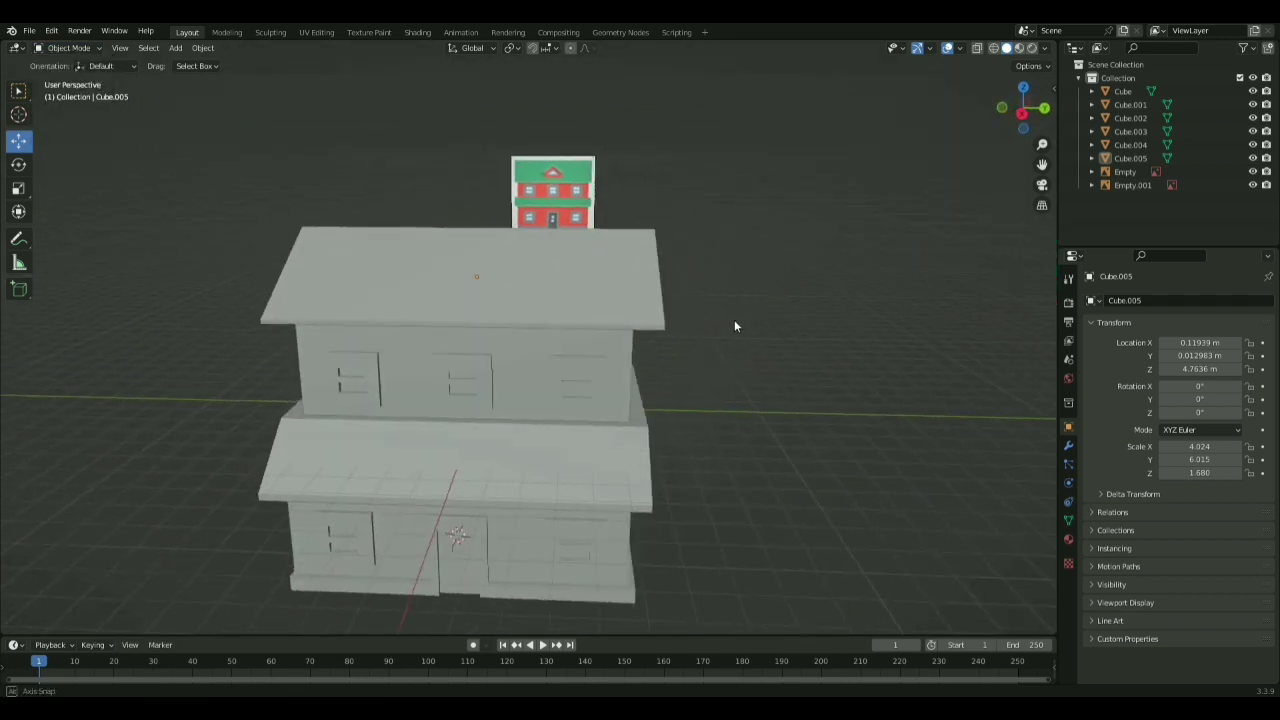
scroll(558, 166, up, 4)
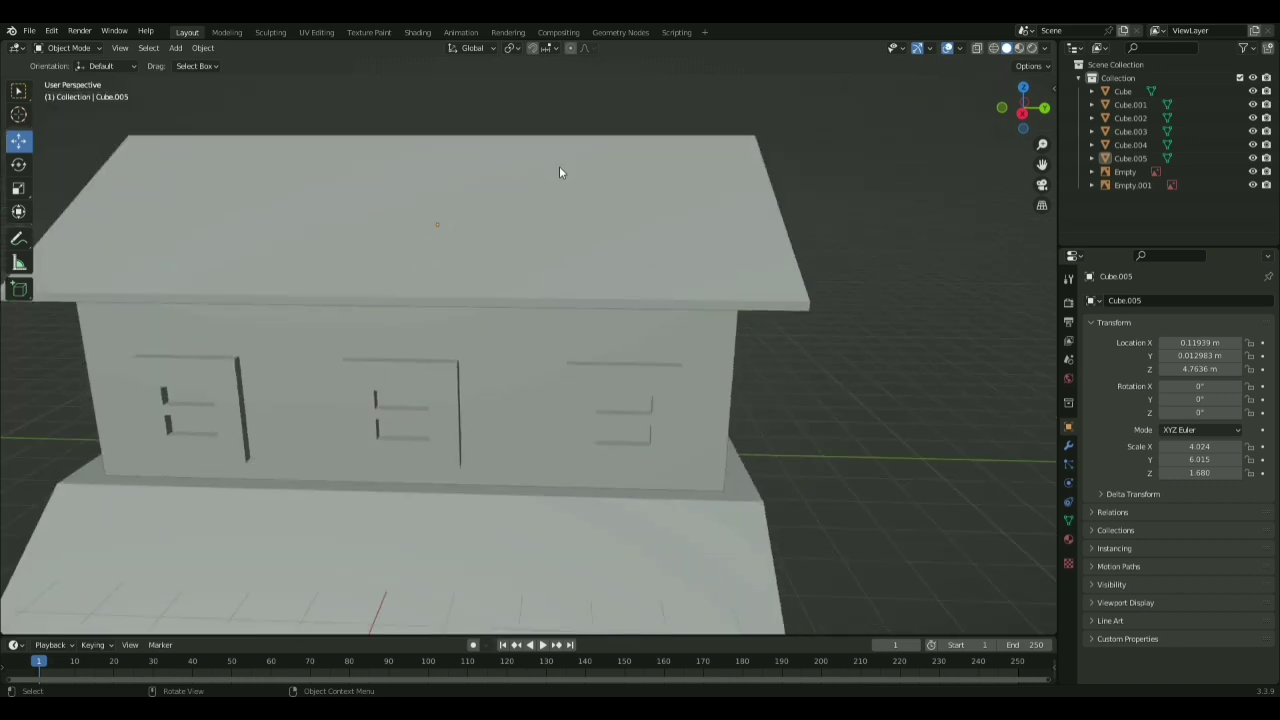
scroll(559, 165, down, 6)
click(1045, 108)
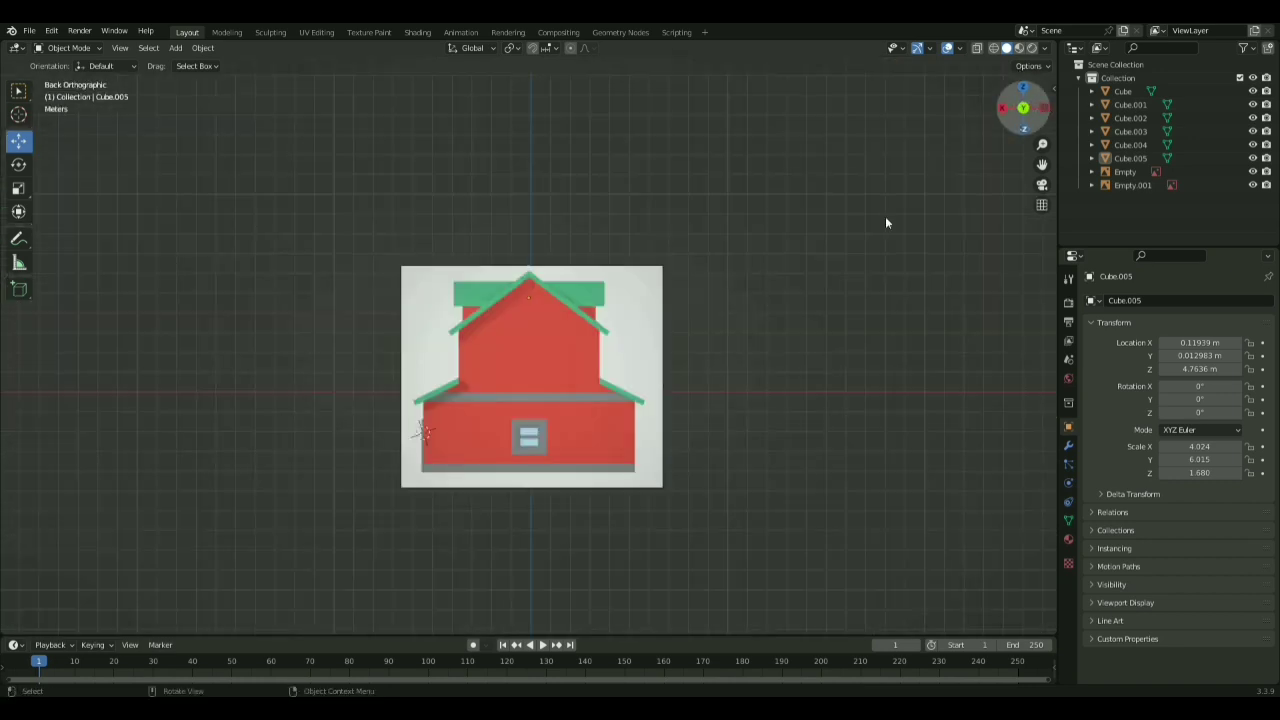
- Examine the left and front orthographic views against the references, with attention to the roof dormer, and hide both reference images
click(1045, 113)
scroll(528, 305, up, 6)
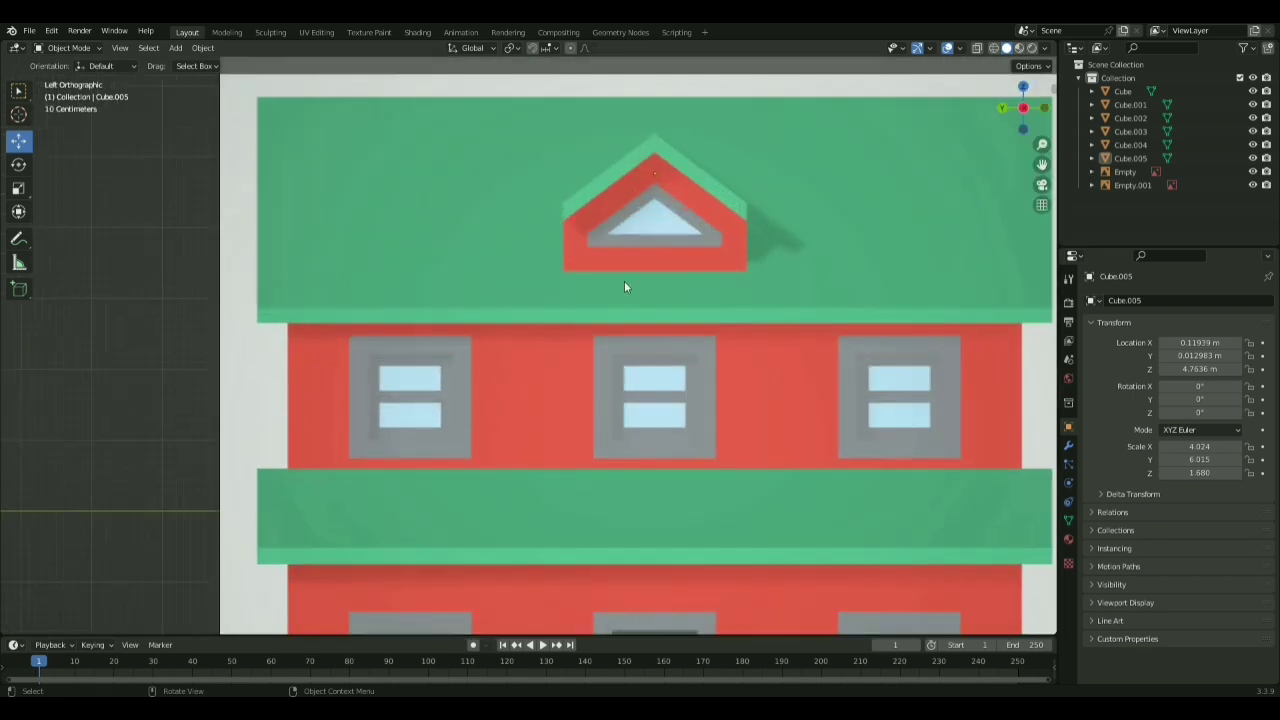
scroll(738, 254, down, 5)
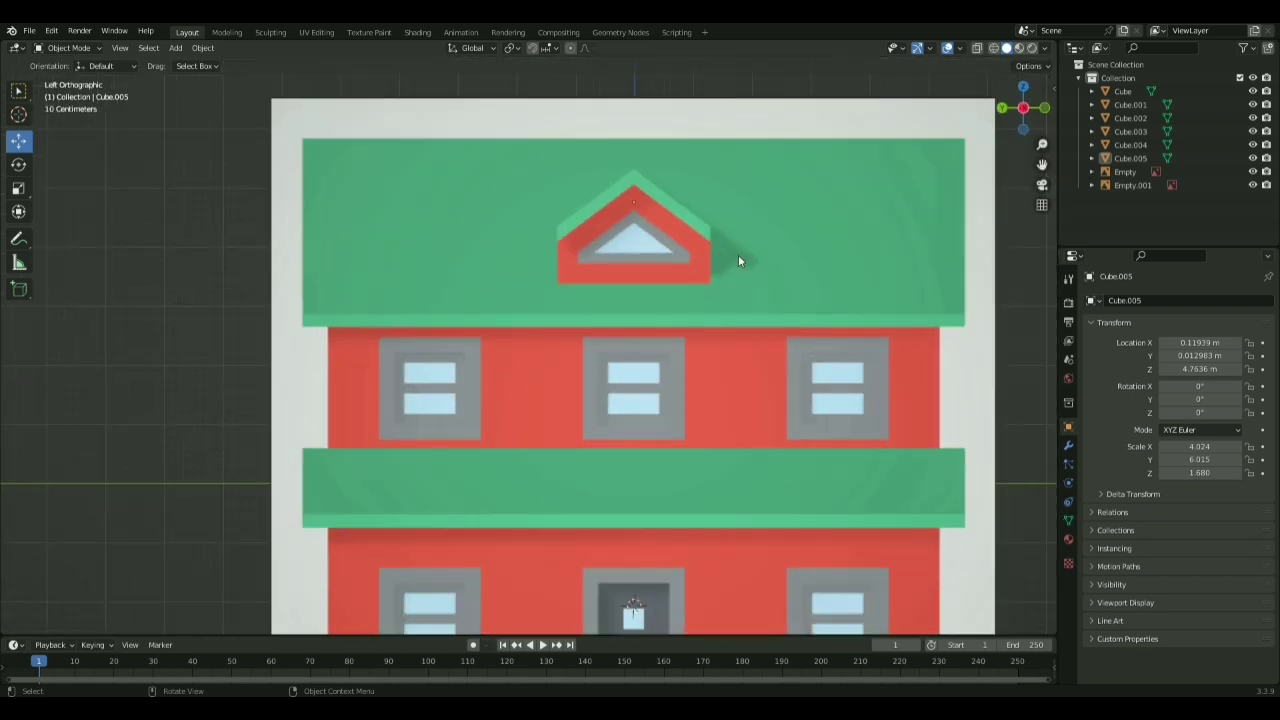
click(1045, 107)
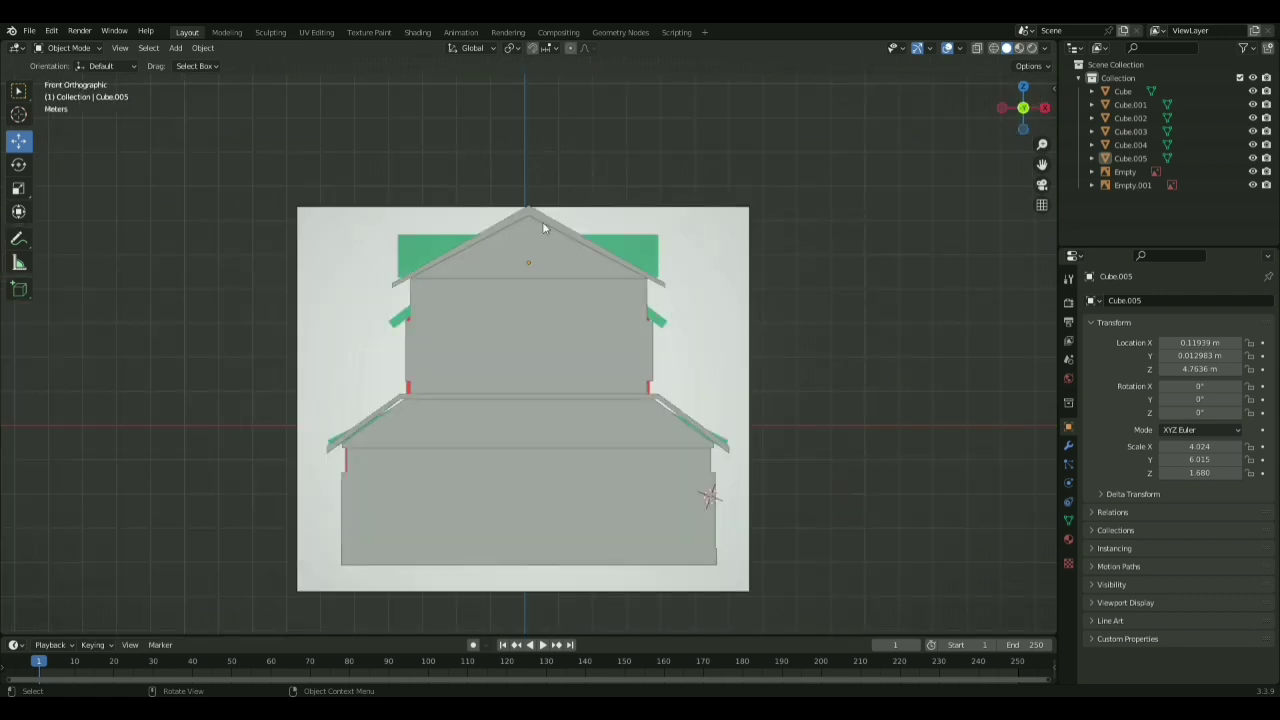
click(1253, 172)
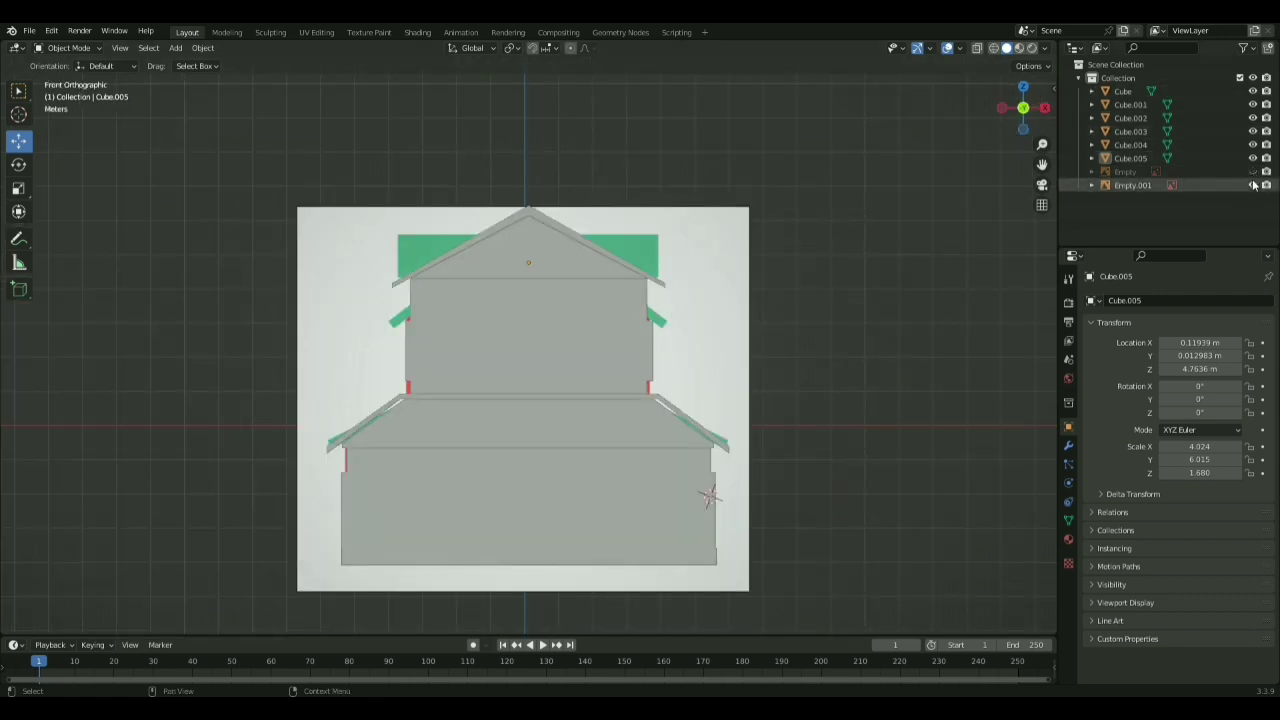
click(1253, 185)
middle_drag(667, 332, 884, 299)
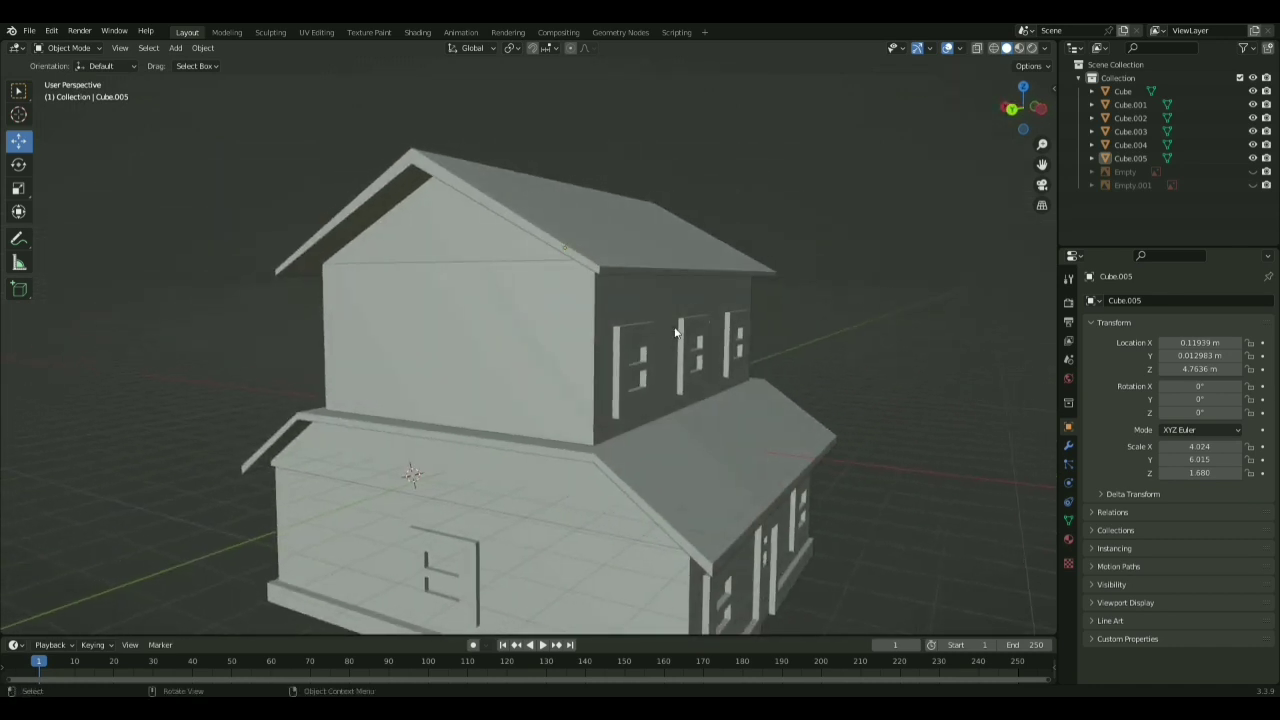
middle_drag(709, 301, 666, 177)
- Add a cube and move it up into the upper roof to about X 0.16 m, Z 5.29 m
key(shift+a)
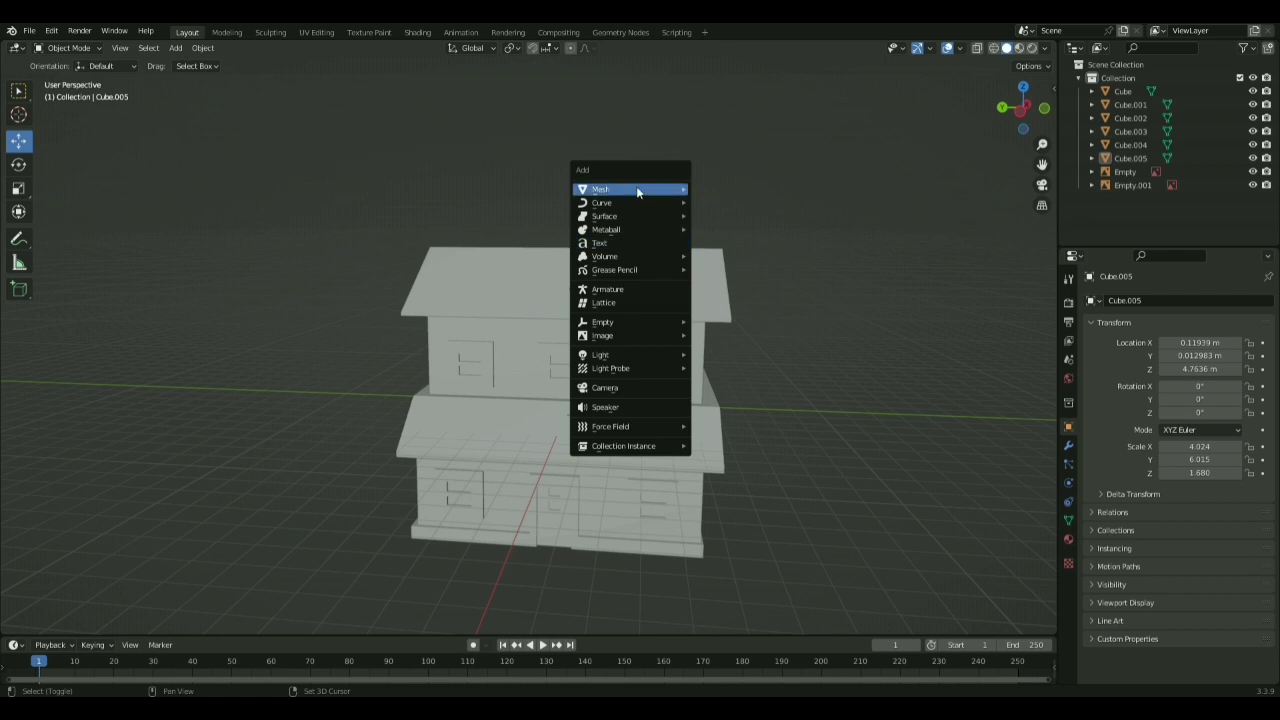
mouse_move(640, 189)
click(714, 203)
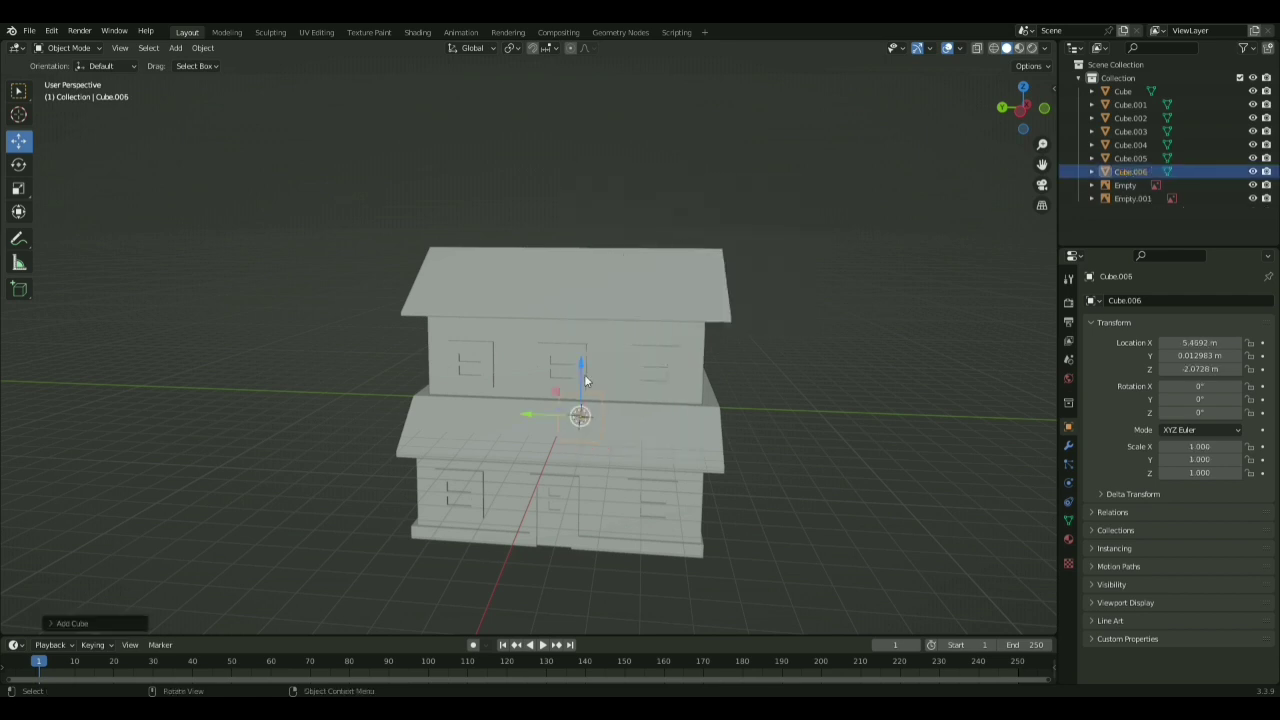
click(1014, 113)
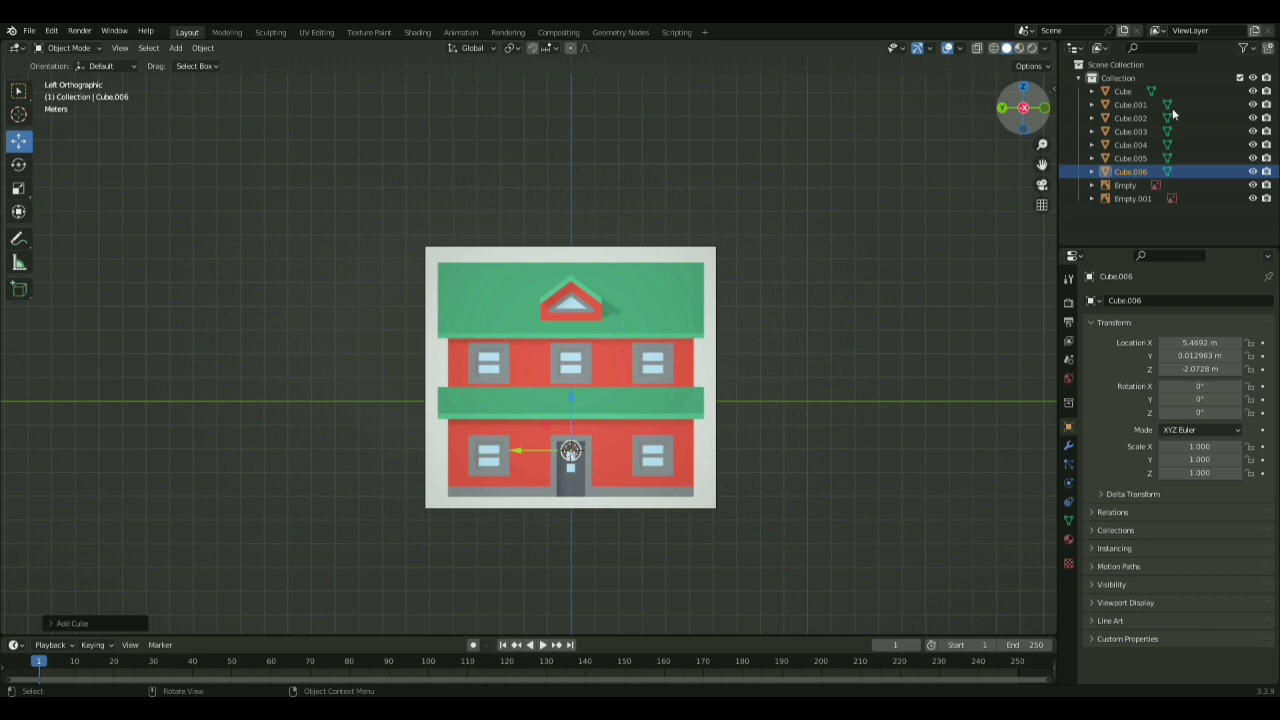
click(1022, 108)
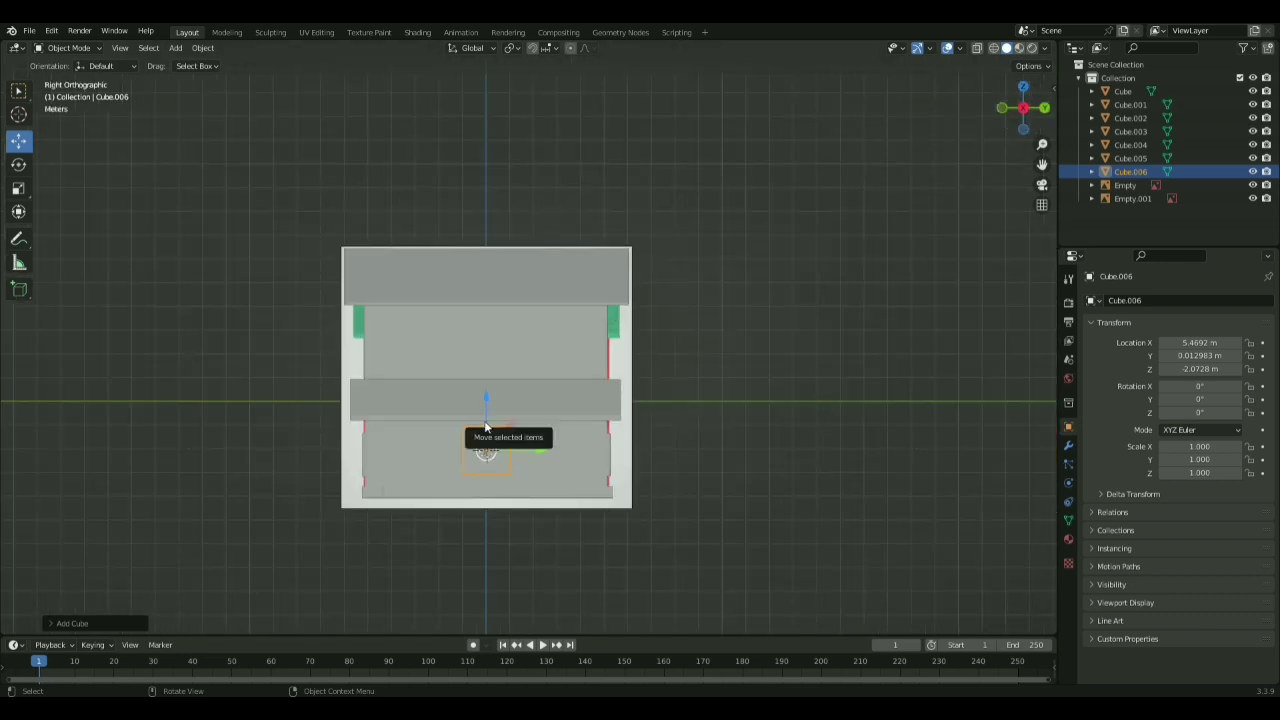
drag(487, 450, 500, 245)
click(1002, 107)
drag(692, 276, 565, 276)
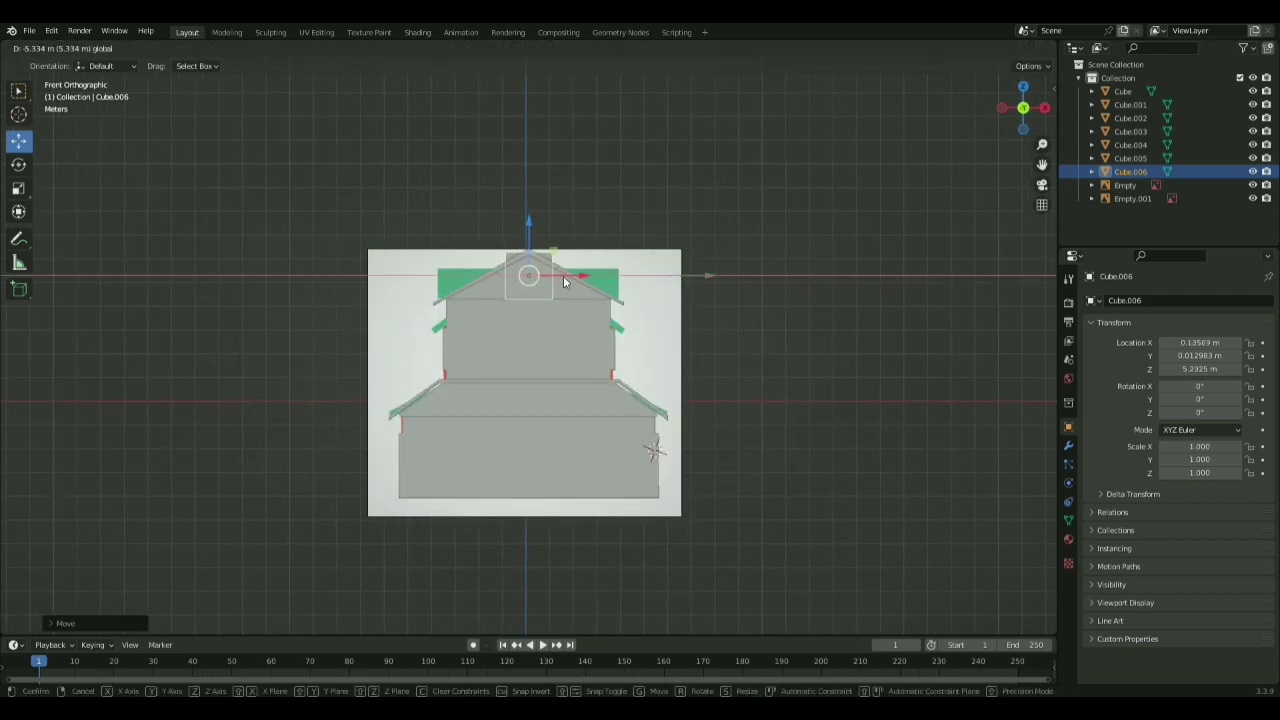
- Hide both reference images and stretch the new cube along X to a scale of about 2.943
middle_drag(740, 264, 641, 268)
click(1009, 112)
click(1253, 172)
click(1253, 185)
click(1253, 199)
click(1253, 172)
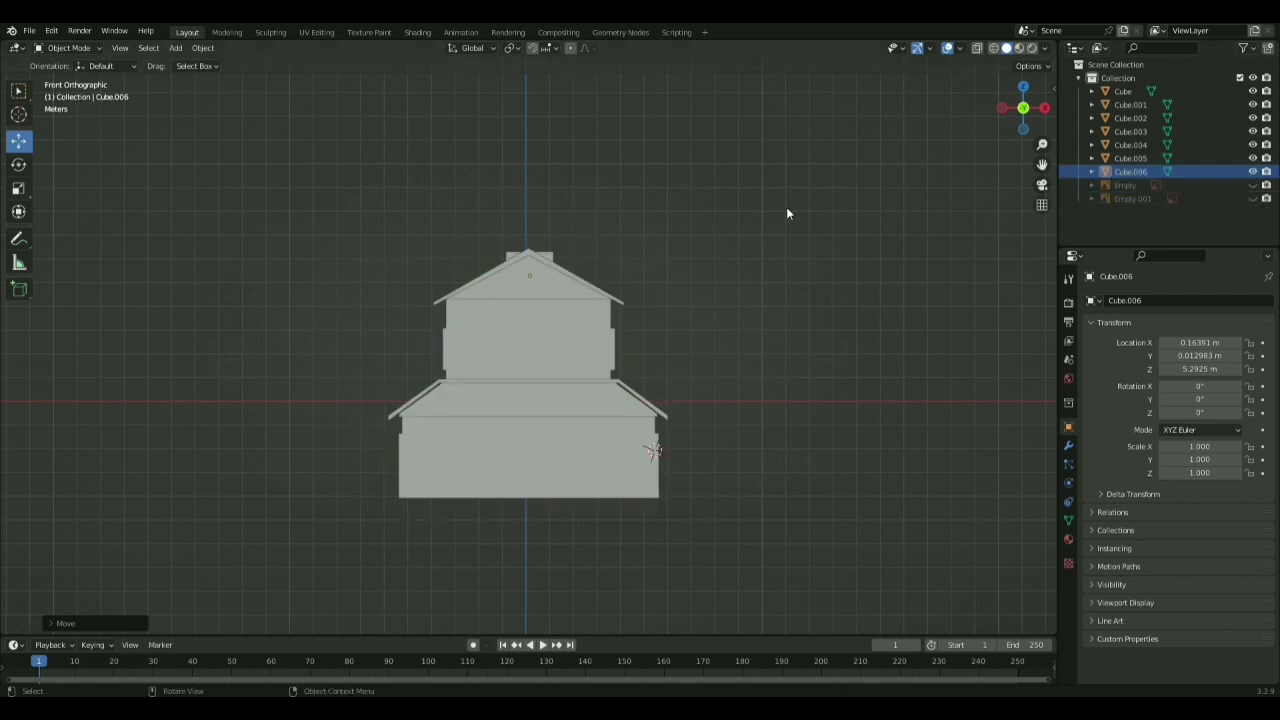
click(550, 257)
key(s)
key(x)
click(781, 235)
middle_drag(779, 237, 628, 254)
- Add a centred loop cut lengthwise through the dormer cube in Edit Mode
click(69, 48)
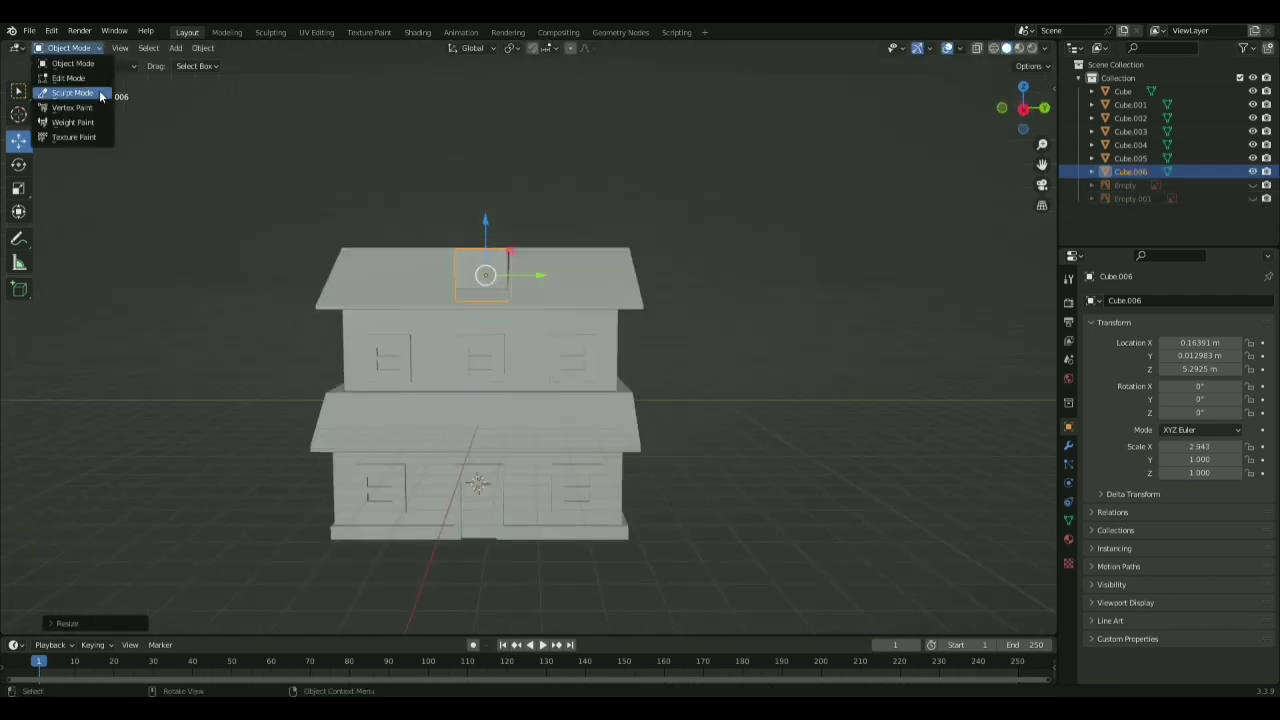
click(98, 78)
click(1023, 109)
key(ctrl+r)
click(476, 254)
click(476, 254)
middle_drag(600, 155, 588, 270)
click(622, 157)
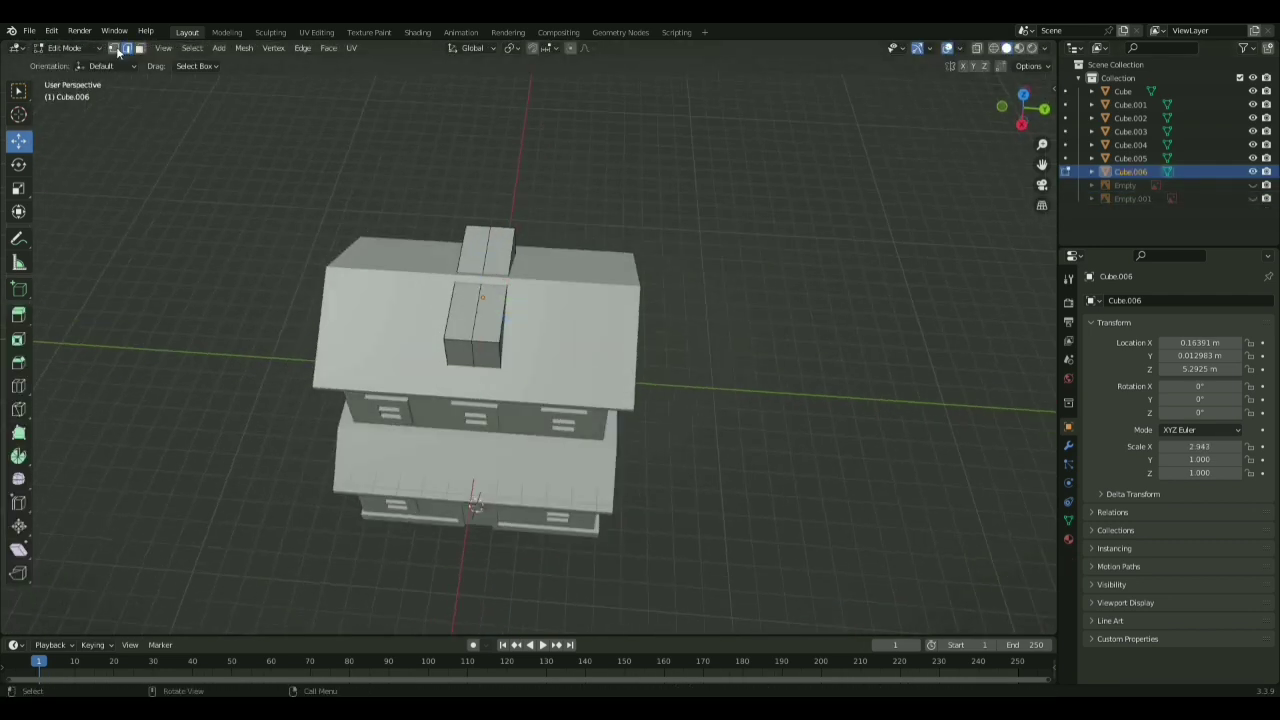
- Lower the four outer top corner vertices of the dormer block along Z to form a gable
click(114, 49)
click(466, 227)
click(18, 91)
shift+click(445, 342)
shift+click(501, 345)
shift+click(515, 231)
key(g)
key(z)
middle_drag(545, 320, 680, 222)
click(543, 267)
click(600, 227)
- Compare the gabled dormer block with the reference images by showing and hiding them
click(1253, 199)
middle_drag(860, 290, 740, 290)
click(1253, 199)
click(1253, 185)
middle_drag(615, 240, 750, 237)
click(1253, 186)
- Duplicate the dormer block in Object Mode and raise the copy above the house to about Z 9.12 m
click(69, 48)
click(75, 63)
key(ctrl+c)
key(ctrl+v)
drag(475, 213, 475, 155)
middle_drag(560, 230, 556, 150)
drag(482, 162, 483, 112)
- Raise the two bottom faces of the dormer copy about 1 m along Z to leave only its gable part
click(69, 48)
click(86, 77)
click(141, 48)
click(470, 184)
shift+click(503, 180)
key(g)
key(z)
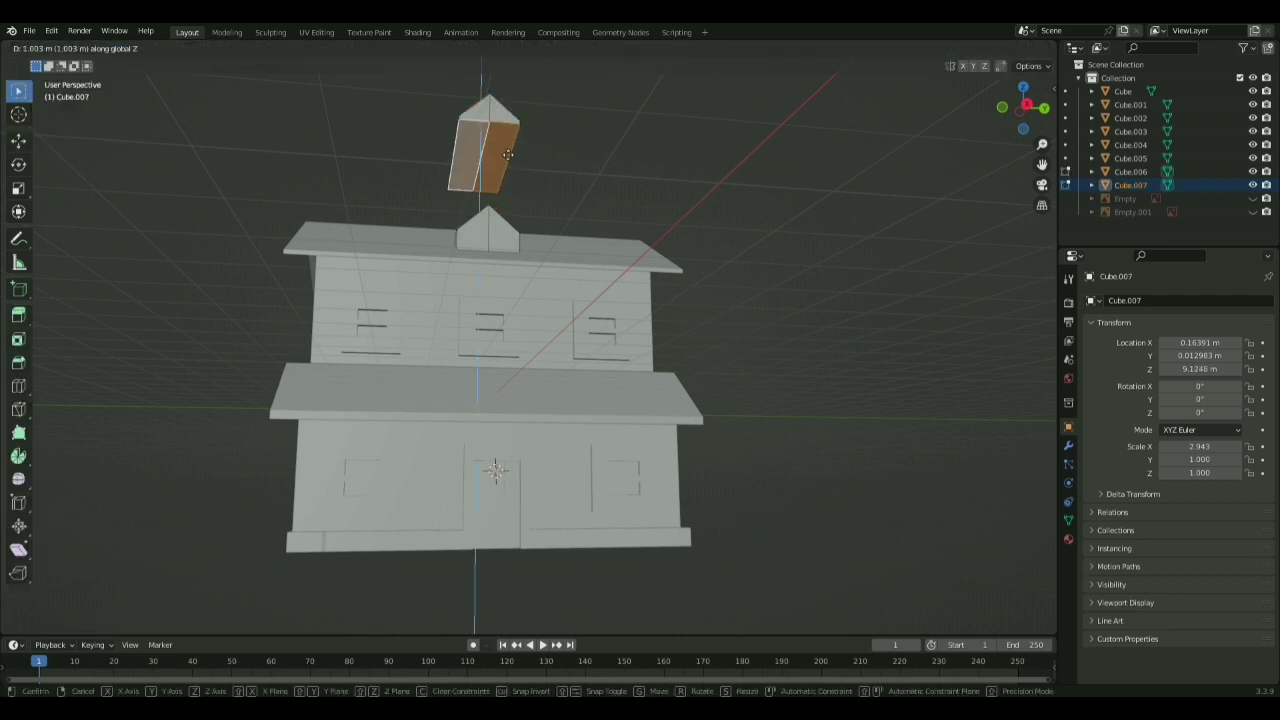
click(508, 155)
middle_drag(508, 155, 523, 383)
scroll(523, 383, up, 5)
scroll(622, 258, down, 4)
middle_drag(622, 258, 566, 192)
- Raise the central bottom edge of the copy about 0.65 m along Z to form a gabled roof shell
click(129, 48)
click(514, 172)
key(g)
key(z)
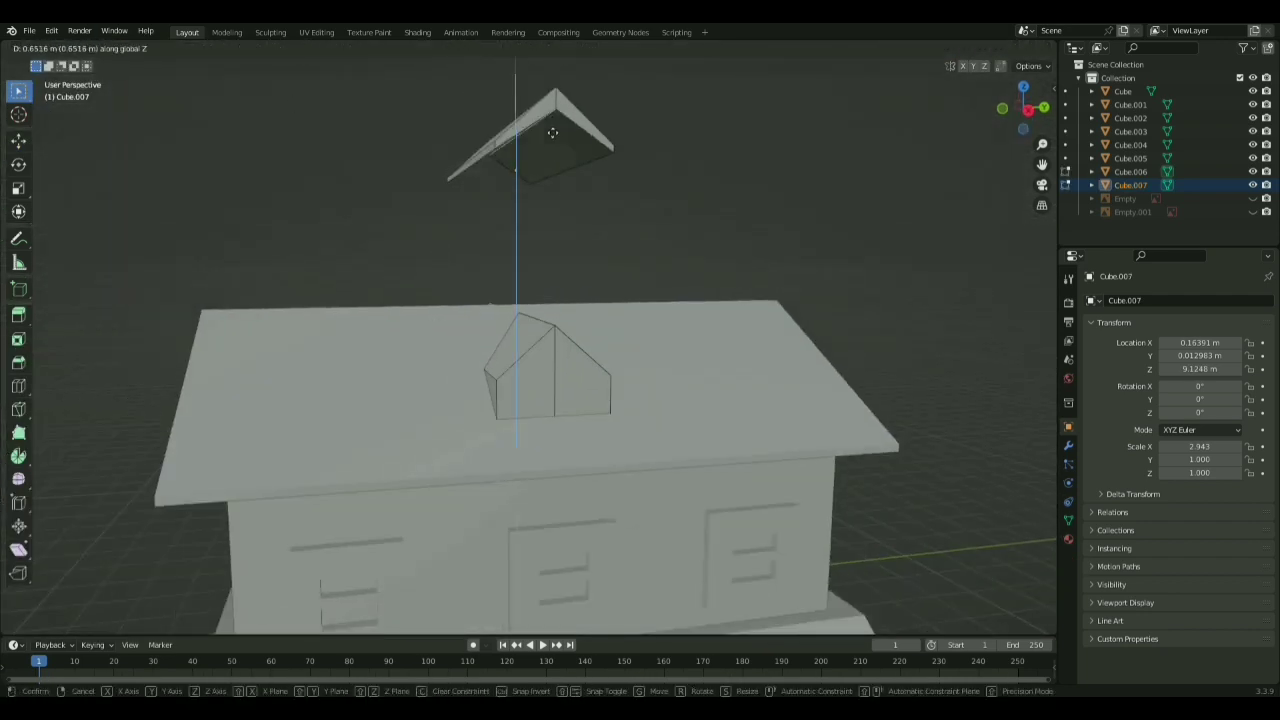
click(552, 133)
- Lower the gabled shell in Object Mode onto the dormer block as its roof, at about Z 5.25 m with a slight overhang
click(1028, 110)
click(19, 141)
drag(492, 110, 494, 202)
key(ctrl+z)
click(69, 48)
click(75, 63)
drag(492, 143, 517, 274)
middle_drag(517, 274, 718, 225)
- Duplicate the dormer block and raise the copy above the roof to about Z 8.50 m
click(580, 343)
key(ctrl+c)
key(ctrl+v)
drag(563, 306, 568, 198)
middle_drag(600, 264, 598, 236)
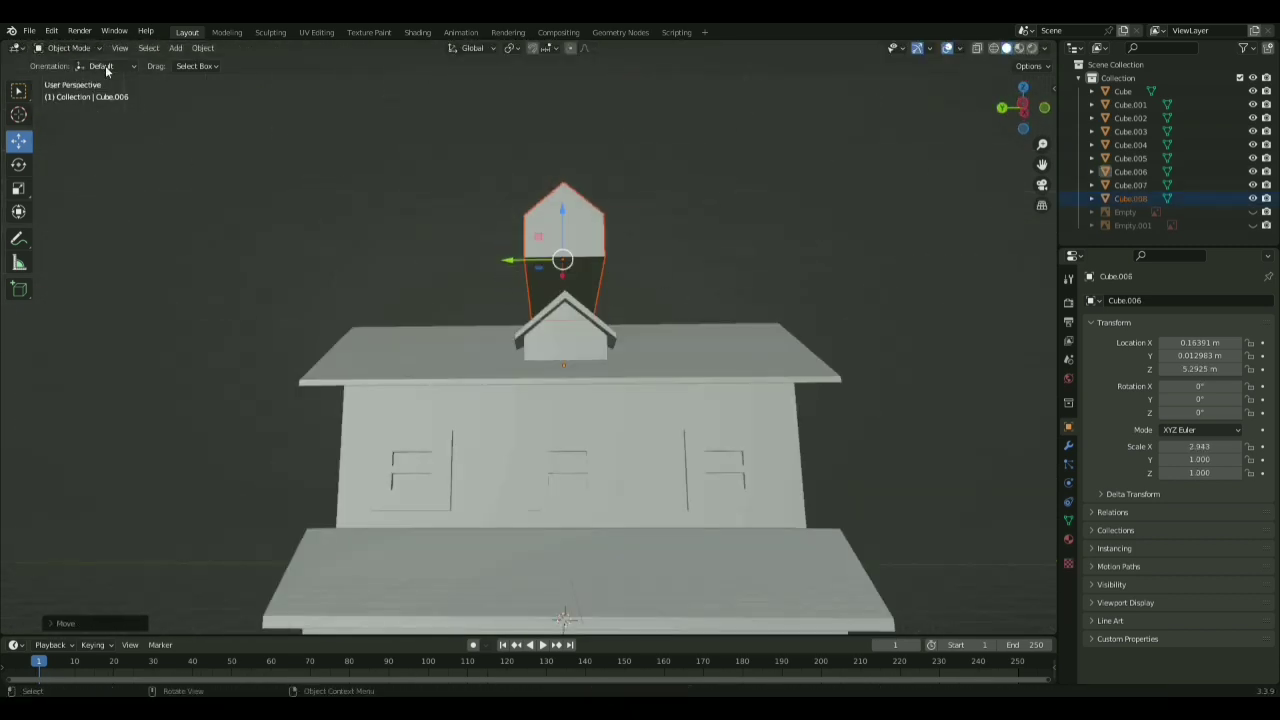
- Select the two bottom faces of the raised block copy in Edit Mode
click(69, 48)
click(75, 77)
click(574, 290)
click(141, 48)
click(548, 282)
shift+click(584, 283)
key(e)
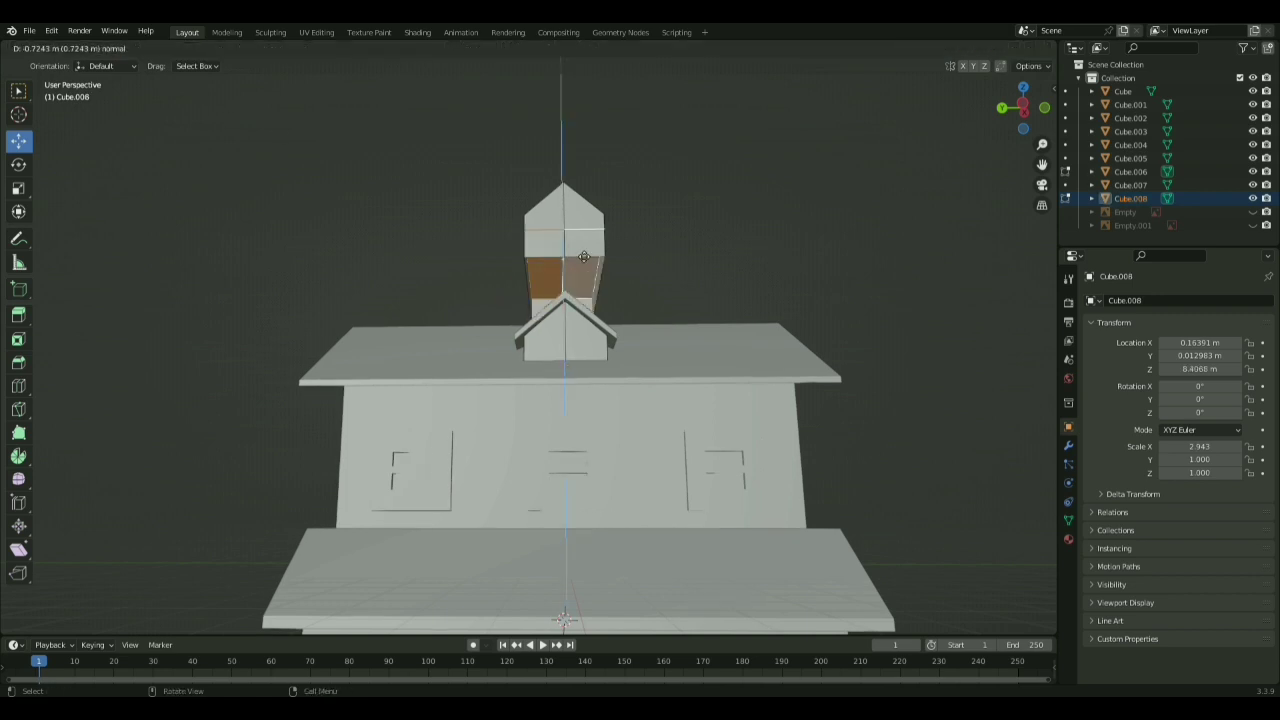
right_click(588, 256)
key(ctrl+z)
- Raise the selected bottom faces along Z until only a triangular prism remains, and return to Object Mode
key(g)
key(z)
click(620, 198)
middle_drag(620, 198, 631, 237)
click(69, 48)
click(75, 64)
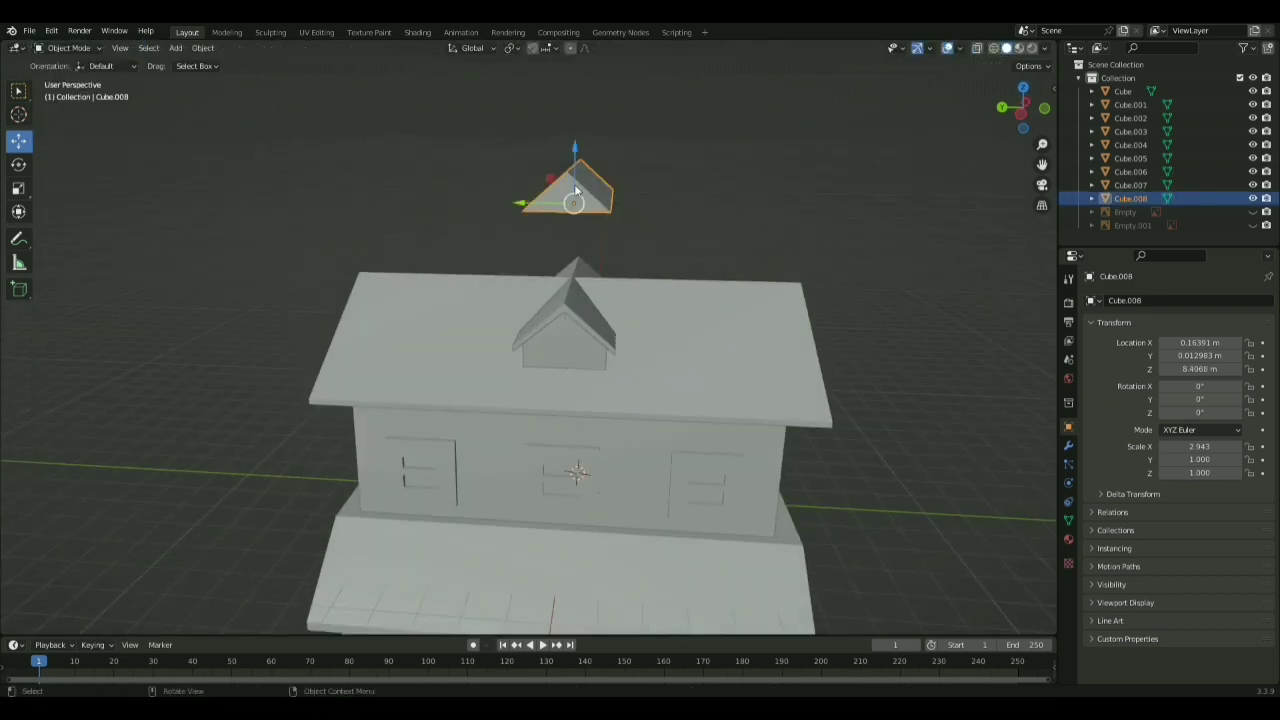
- Lower the triangular prism into the dormer to about Z 5.16 m and scale it down to about 0.702
drag(575, 180, 582, 316)
key(ctrl+KP_3)
key(s)
click(583, 323)
- Stretch the triangular prism along X to a scale of about 3.029 so it protrudes from the dormer's front
click(1002, 108)
key(s)
key(x)
click(110, 240)
middle_drag(110, 240, 504, 306)
- Duplicate the triangular prism and scale the copy down to about 2.403 in X and 0.557 in Y and Z
key(ctrl+c)
key(ctrl+v)
key(s)
click(975, 153)
middle_drag(975, 153, 860, 100)
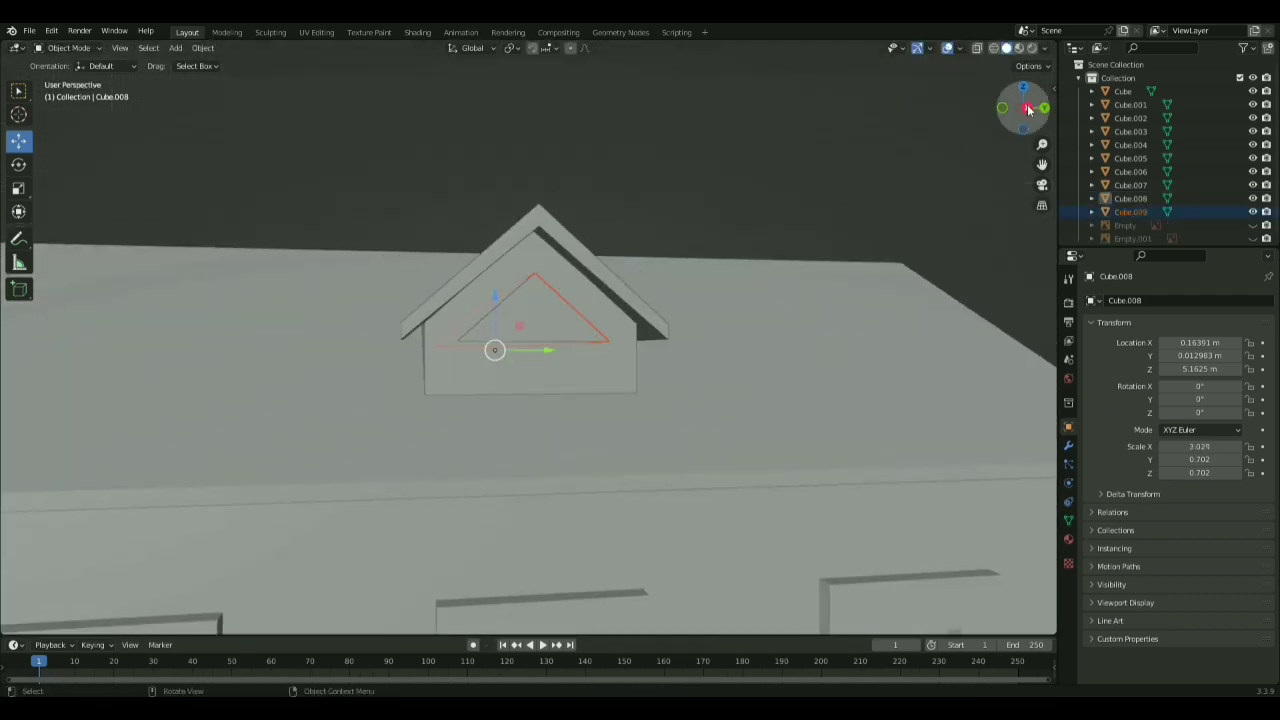
click(1028, 108)
key(s)
click(522, 314)
- Raise the smaller triangular prism to about Z 5.23 m to centre it within the larger one
click(18, 91)
click(72, 48)
click(88, 62)
click(479, 331)
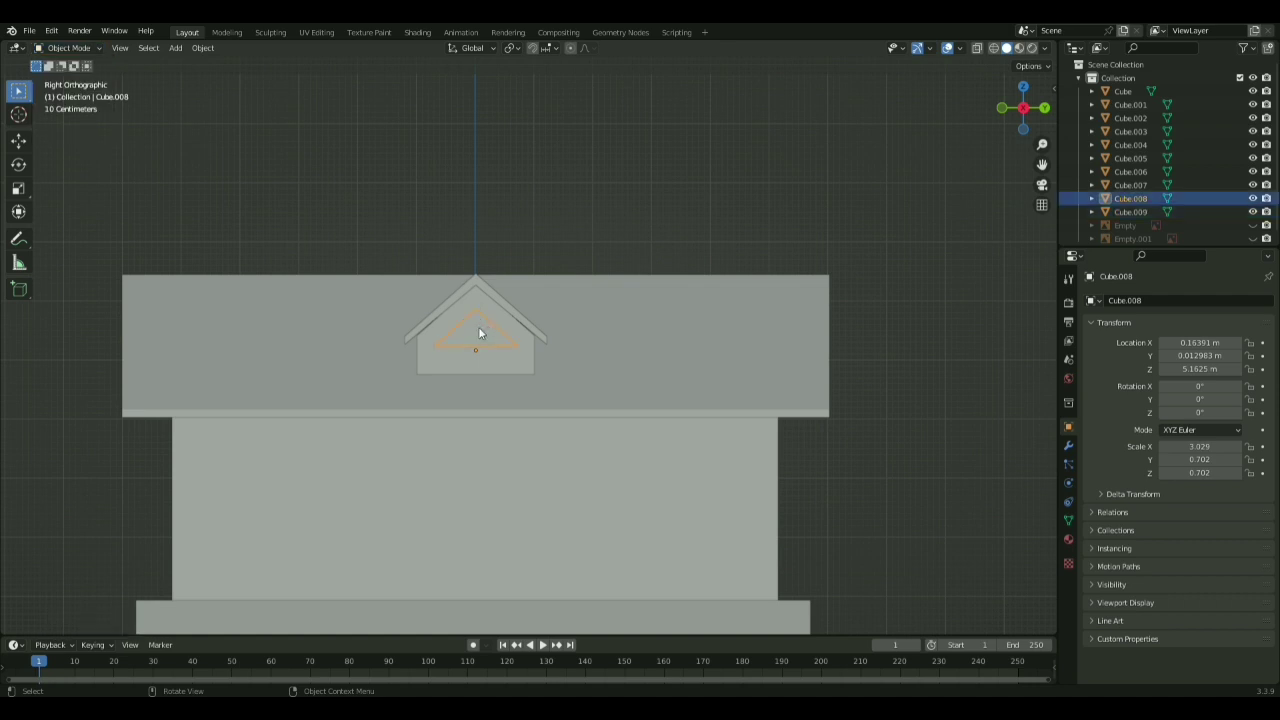
click(1165, 211)
click(18, 140)
drag(478, 335, 482, 301)
click(1045, 110)
click(82, 49)
click(82, 77)
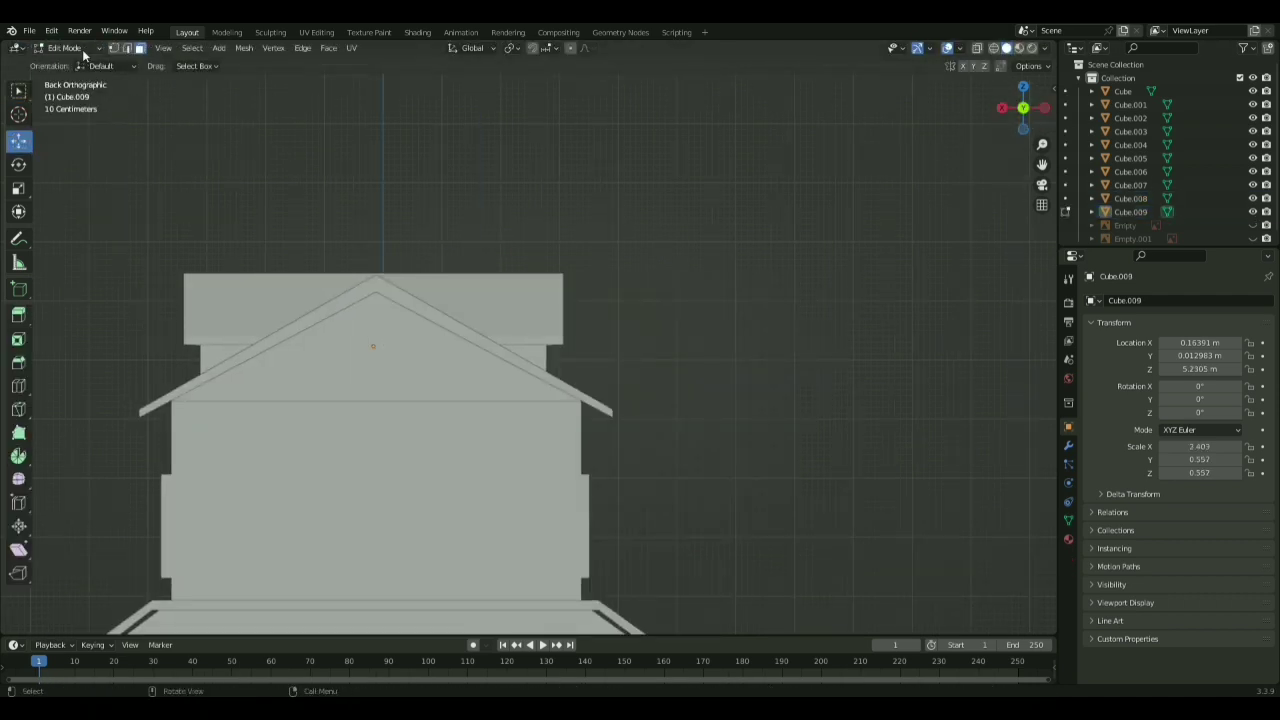
click(82, 49)
click(86, 63)
- Scale the smaller triangular prism along X to adjust its depth in the dormer front
middle_drag(150, 250, 286, 288)
drag(286, 293, 376, 252)
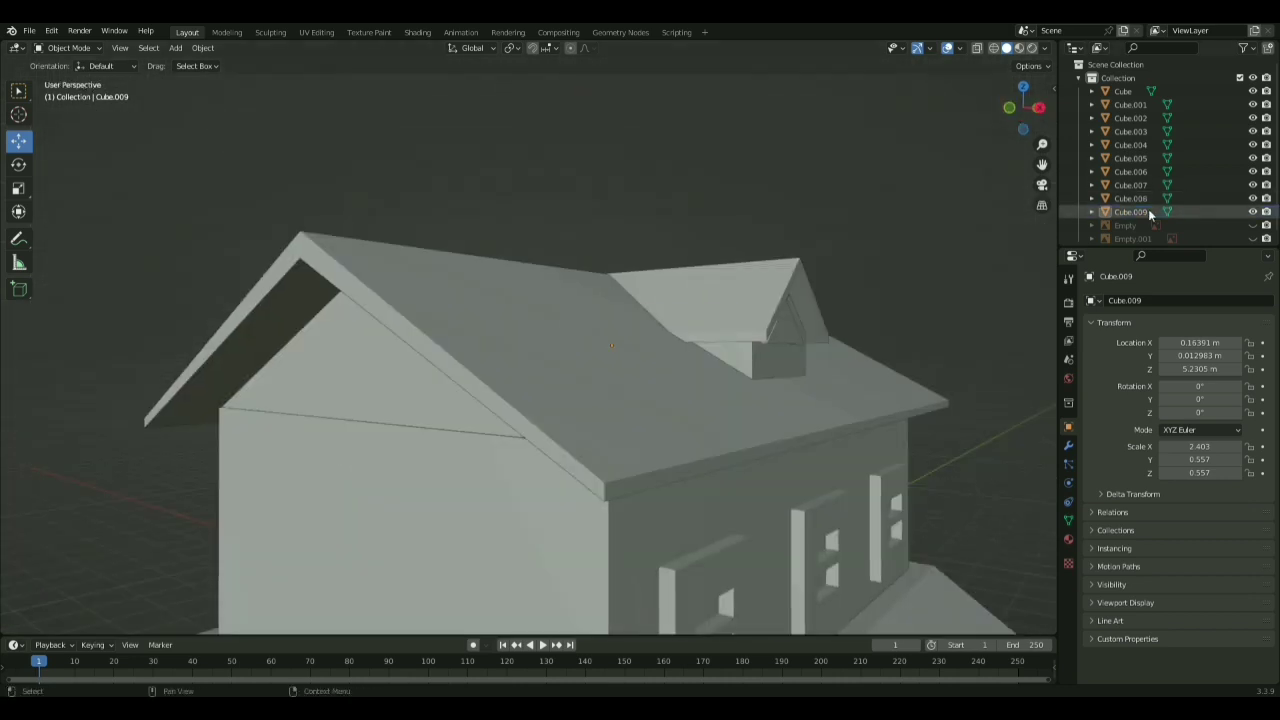
click(1150, 212)
middle_drag(858, 222, 828, 221)
key(s)
key(x)
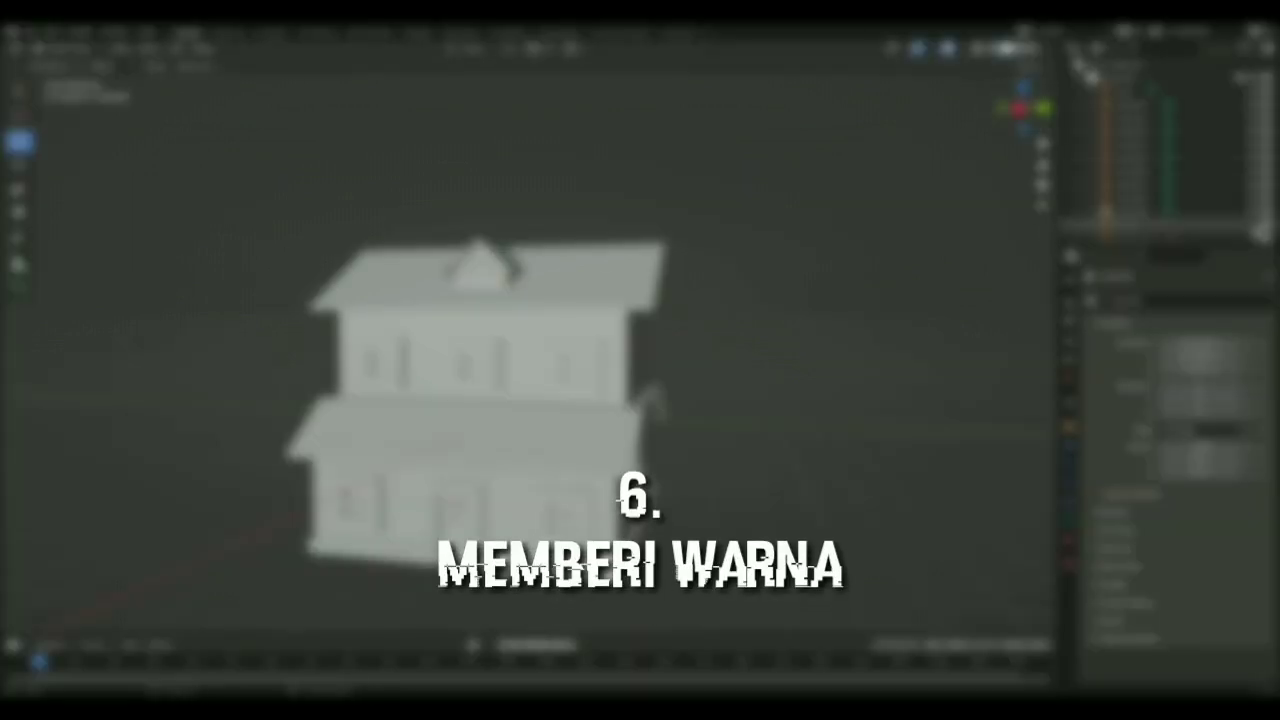
- Show the reference images and add a material slot with a new material to the dormer roof
click(1254, 243)
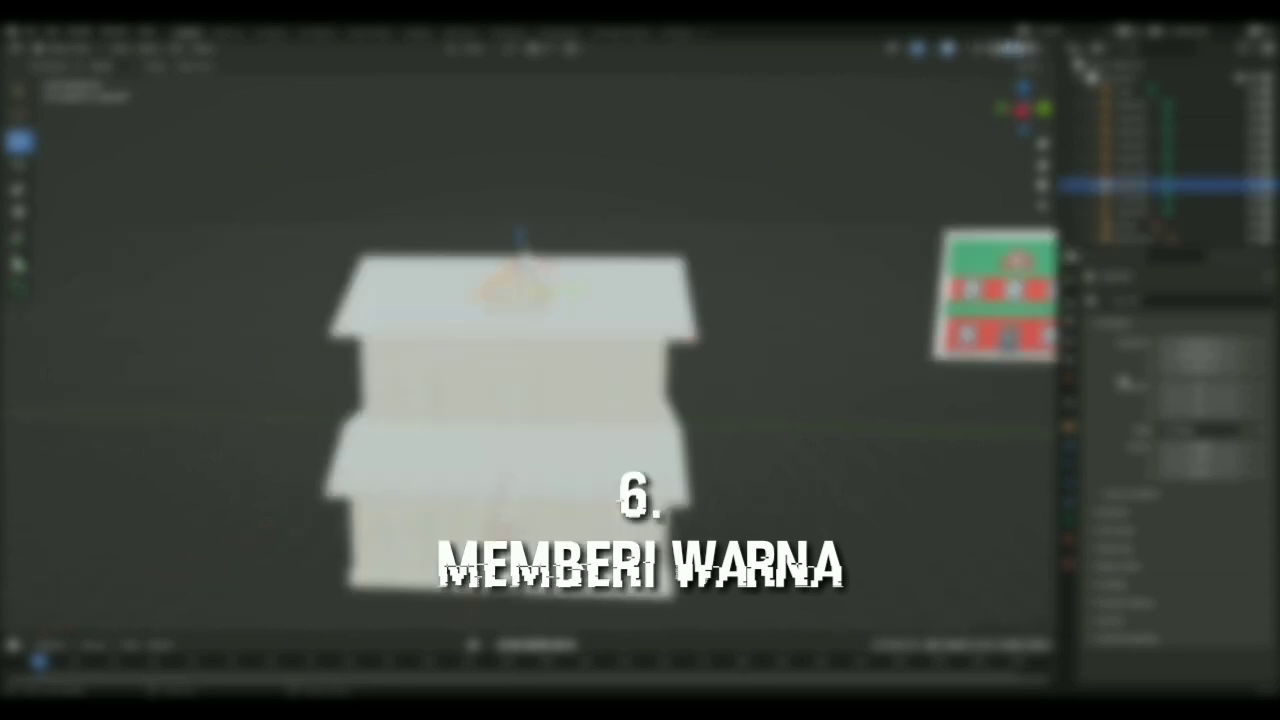
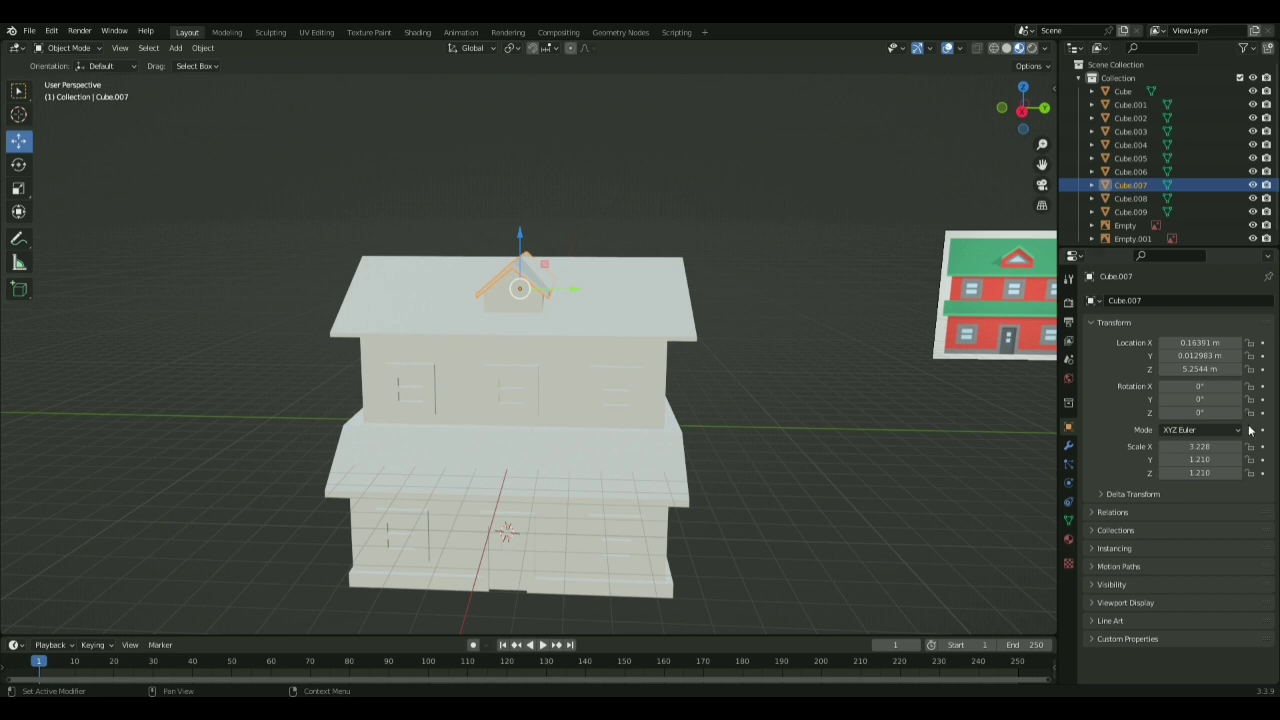
click(1111, 513)
click(1111, 514)
click(1068, 539)
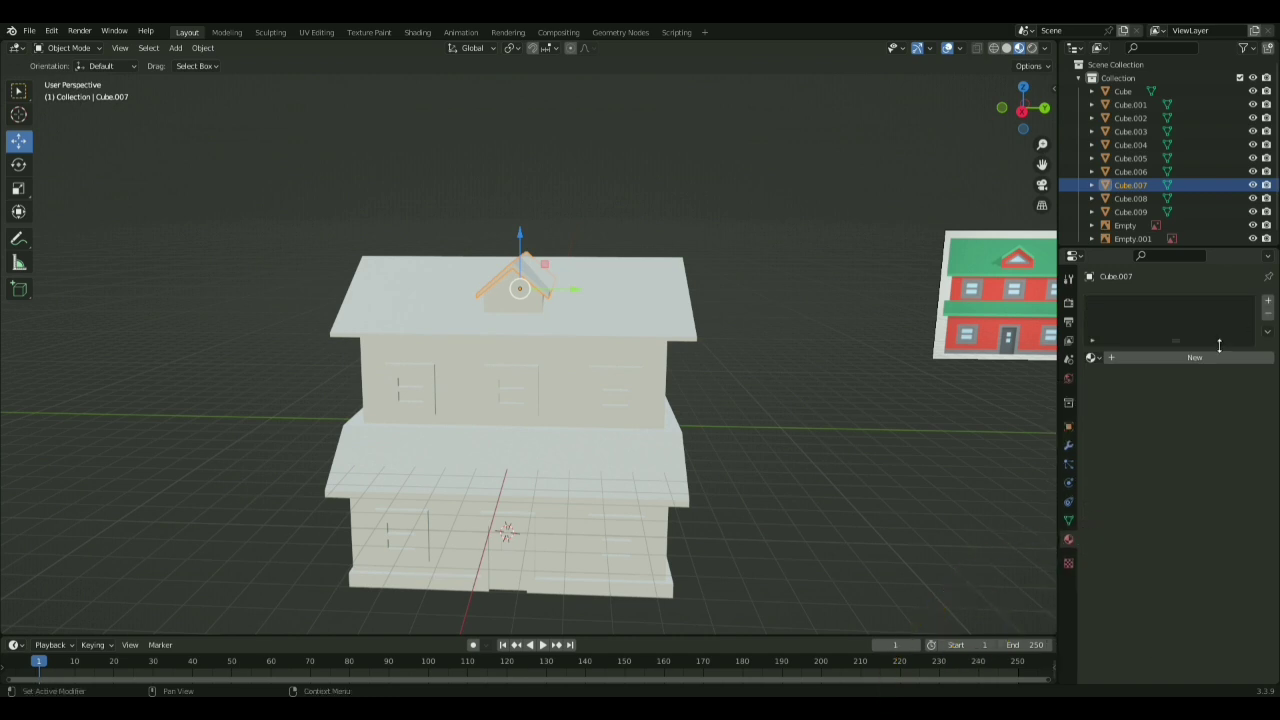
click(1267, 301)
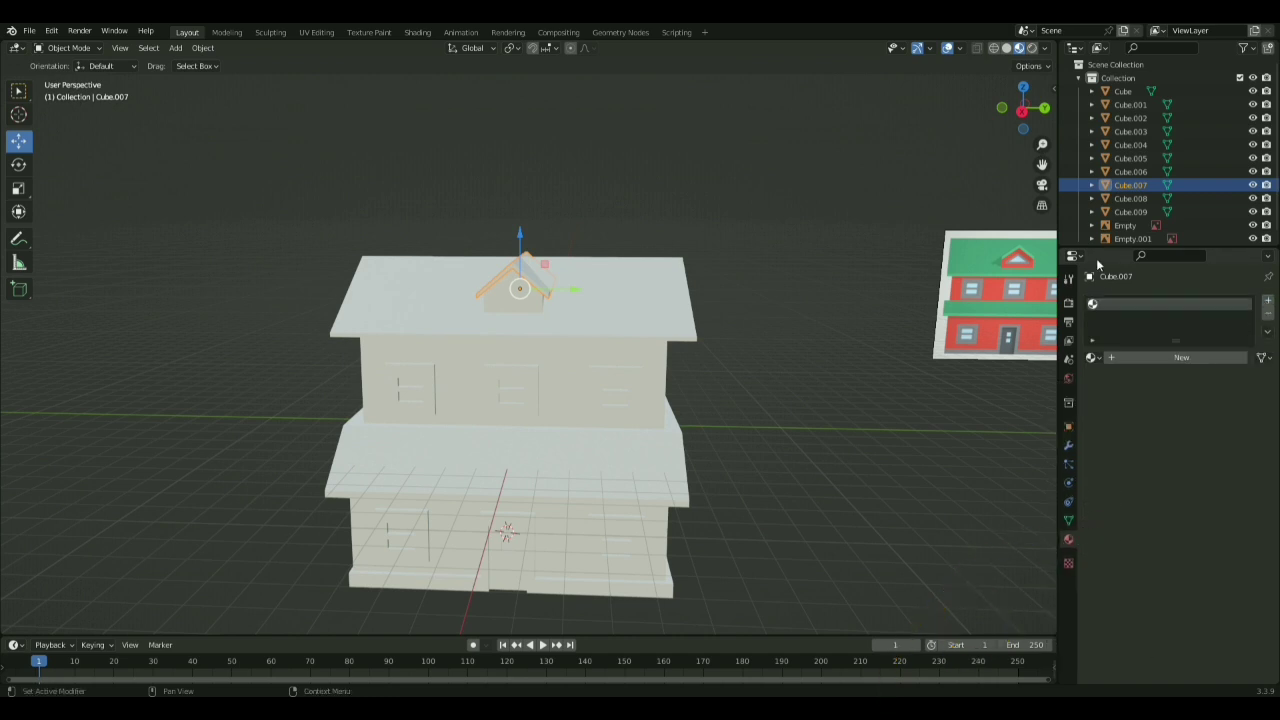
click(1159, 356)
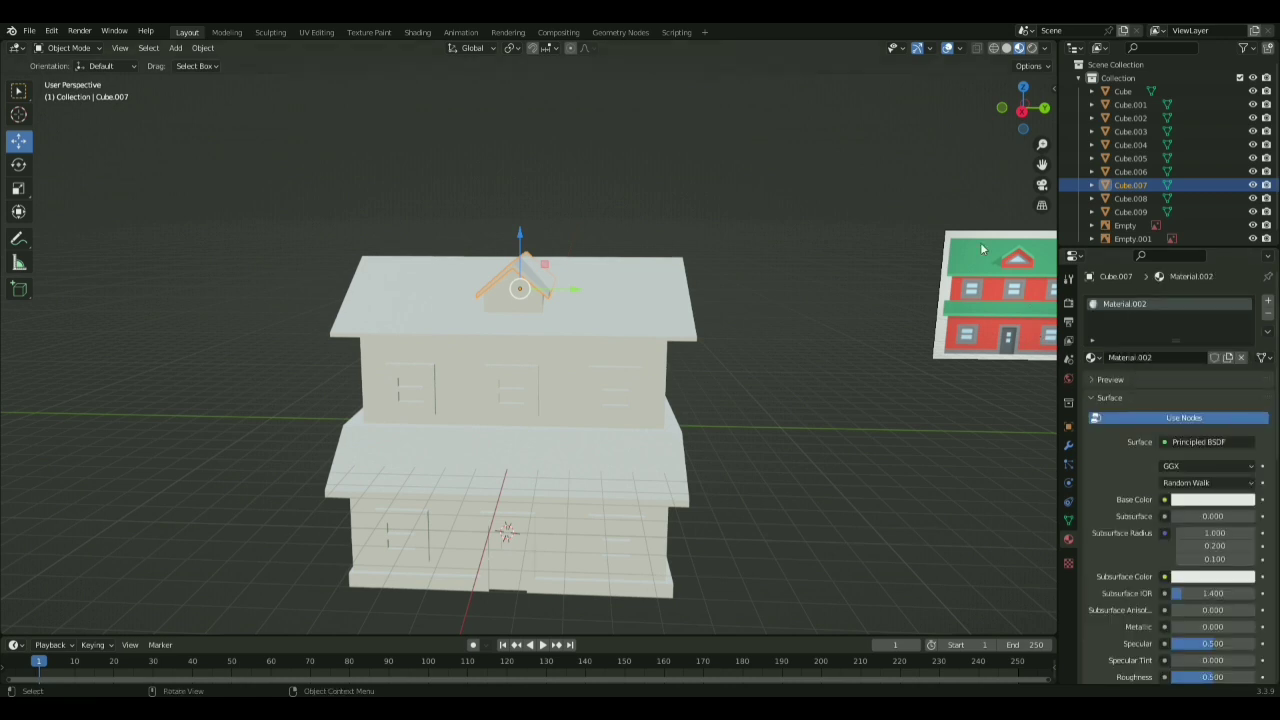
- Set the dormer roof material's base color to the green sampled from the reference image's roof
click(1236, 501)
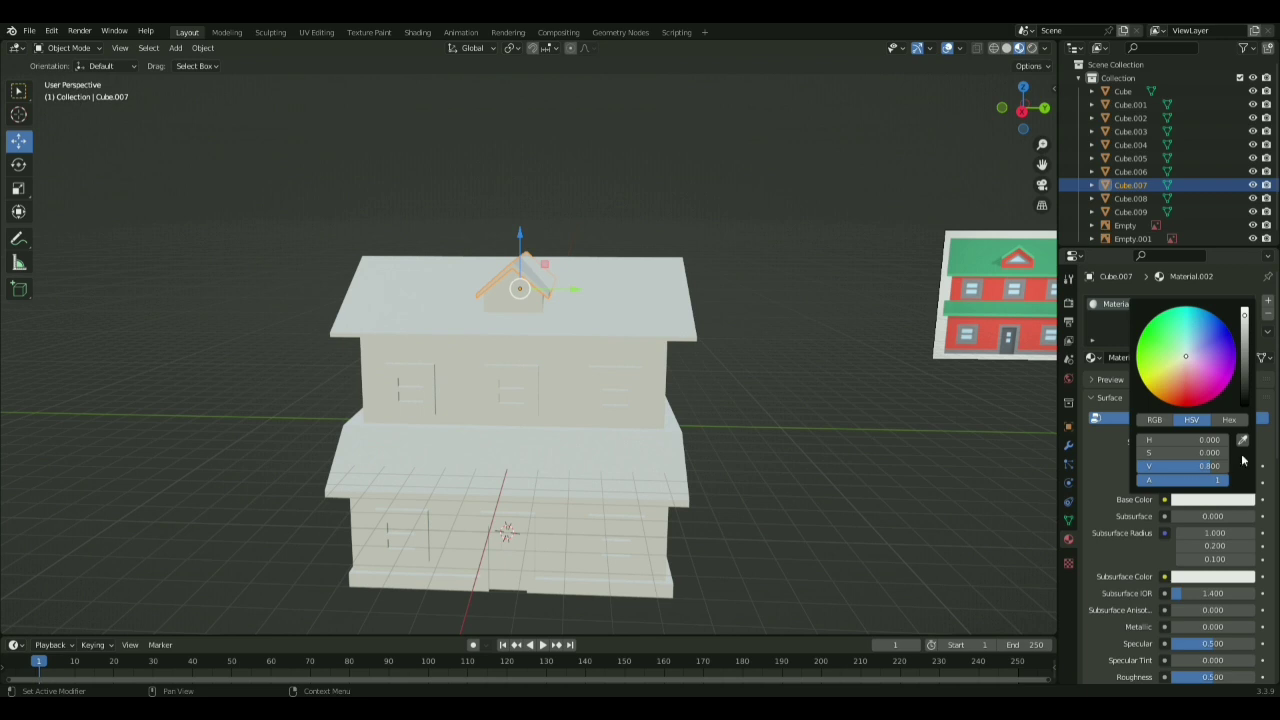
click(1242, 441)
click(992, 262)
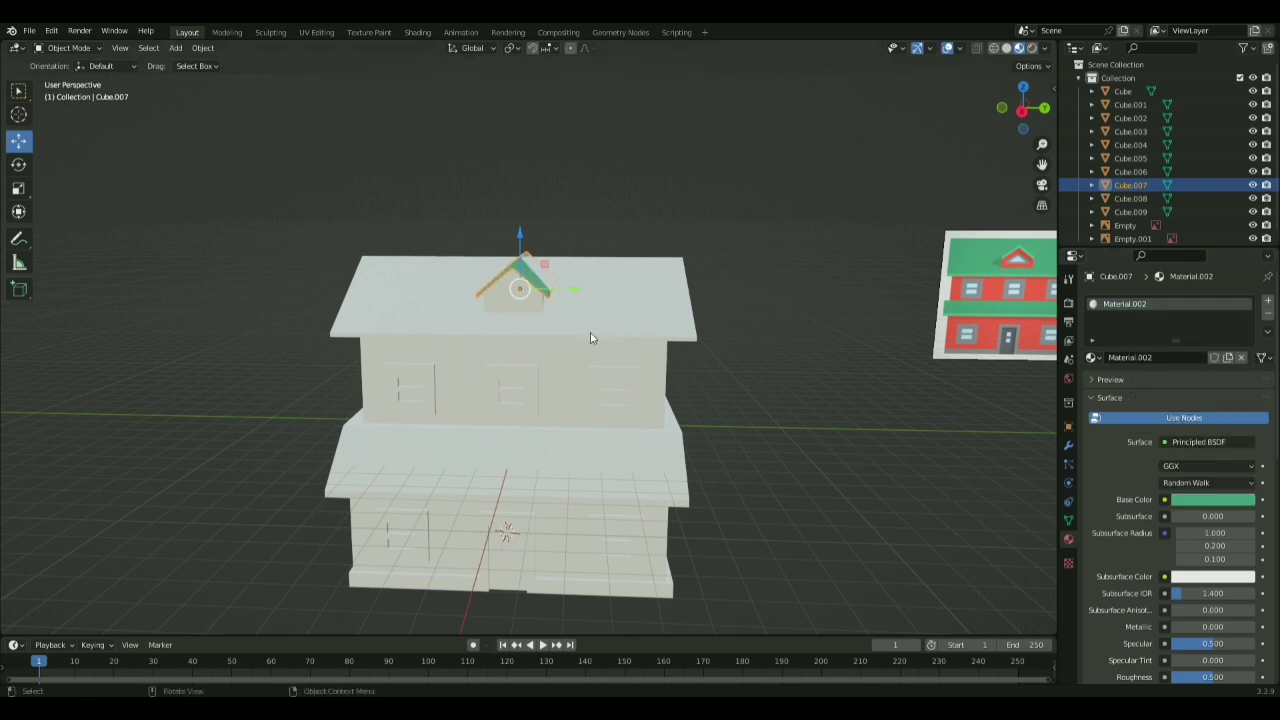
- Give the dormer walls a new material with the red sampled from the reference image's wall as base color
scroll(651, 318, up, 5)
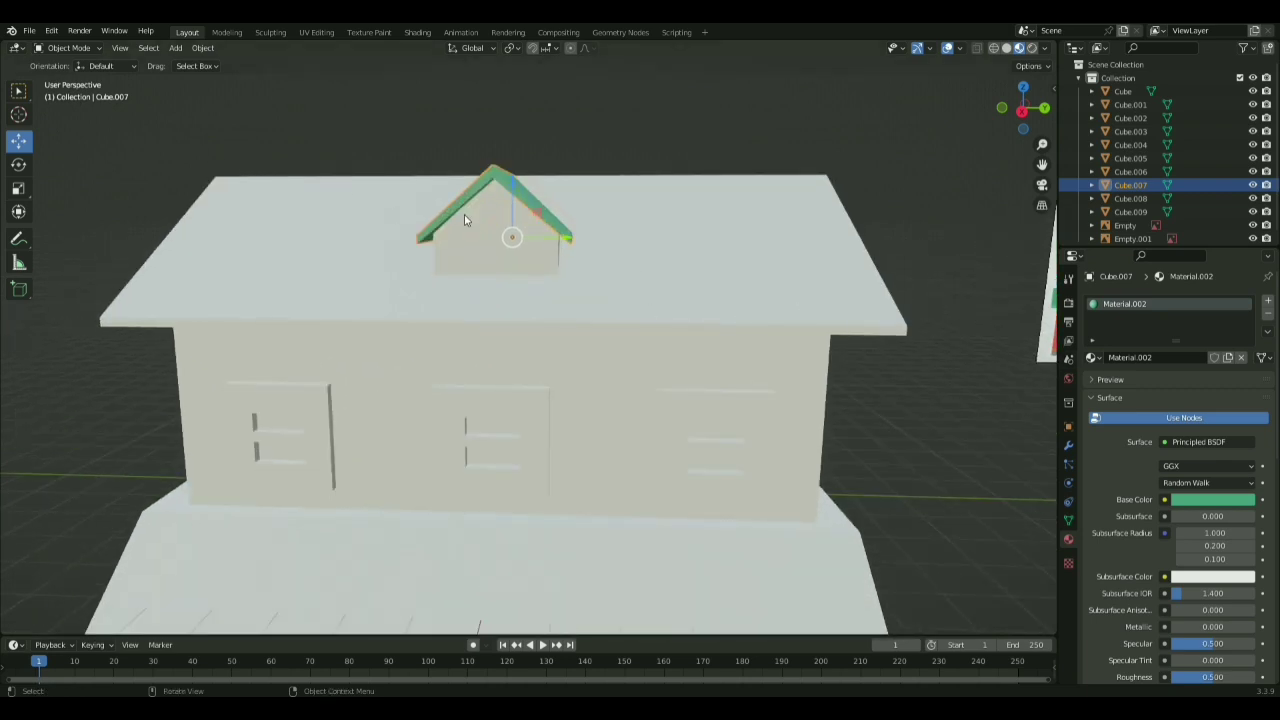
click(479, 215)
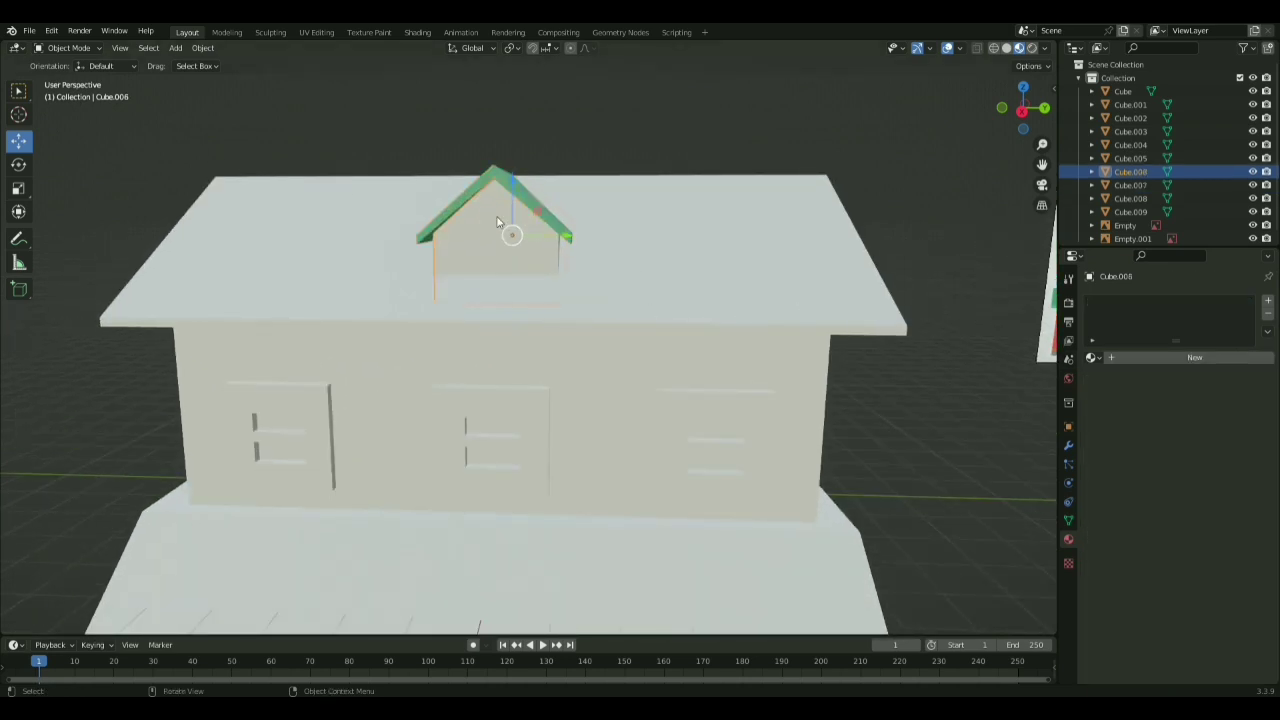
scroll(819, 299, down, 4)
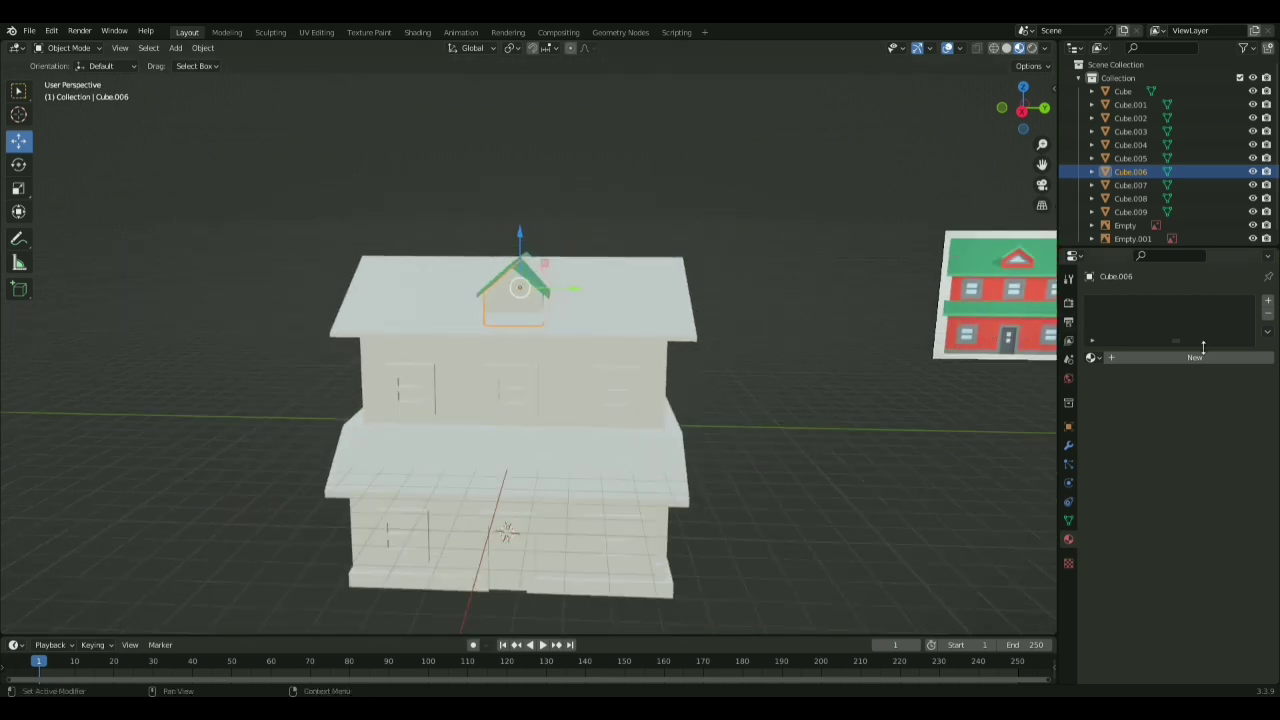
click(1269, 303)
click(1226, 357)
click(1226, 499)
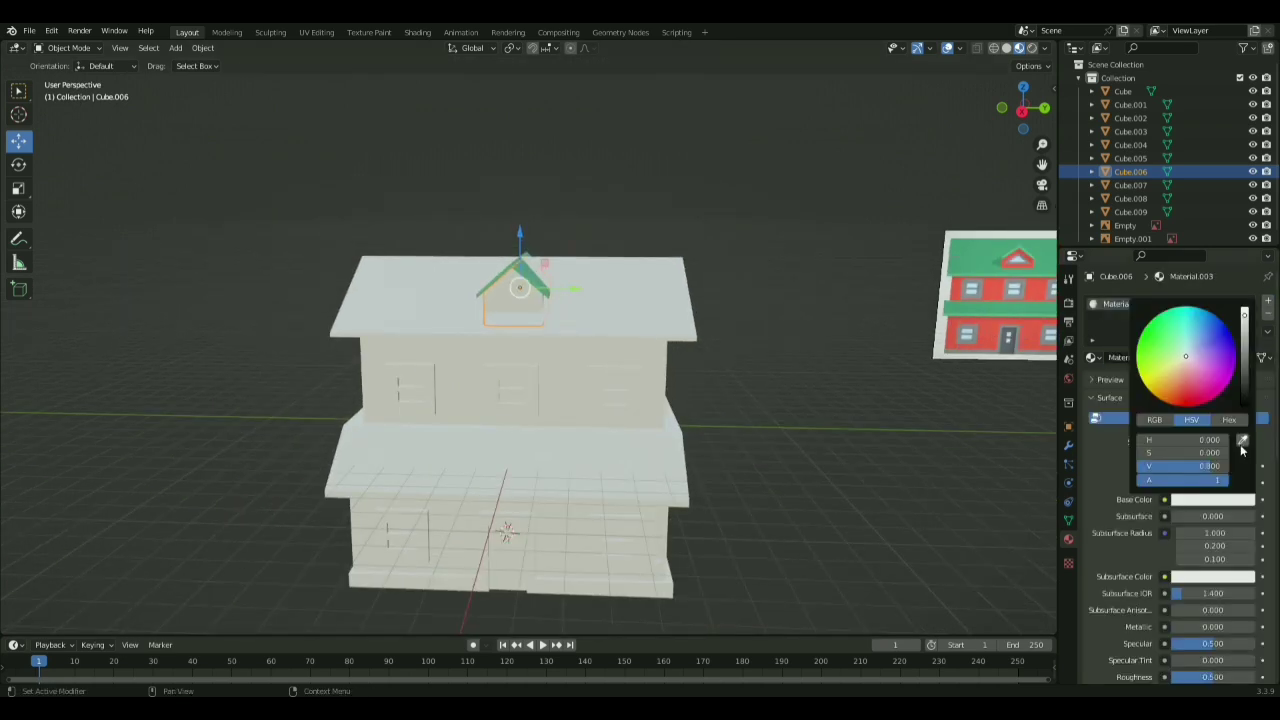
click(1242, 441)
click(987, 325)
- Add a second material to the dormer walls with a base color sampled from the reference image's dormer
click(508, 291)
click(1268, 301)
click(1226, 384)
click(1226, 526)
click(1242, 467)
click(1018, 260)
- Give the triangular dormer window frame a new material with the grey sampled from the front reference image
mouse_move(660, 310)
middle_down()
mouse_move(550, 284)
mouse_move(662, 325)
middle_up()
scroll(662, 325, up, 3)
middle_drag(592, 287, 587, 258)
click(584, 240)
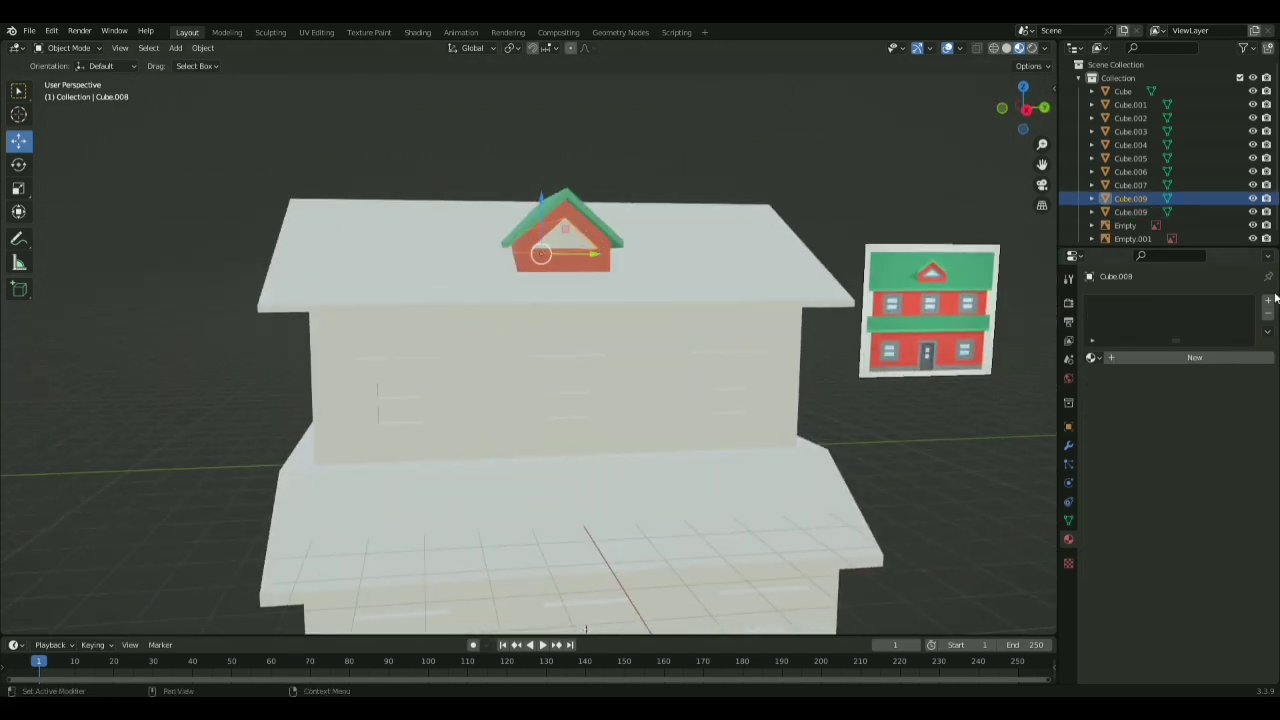
click(1226, 357)
click(1226, 499)
click(1242, 441)
click(900, 344)
click(568, 240)
- Add a second material to the upper-storey walls with the red sampled from the reference image as base color
click(670, 262)
click(1268, 301)
click(1226, 357)
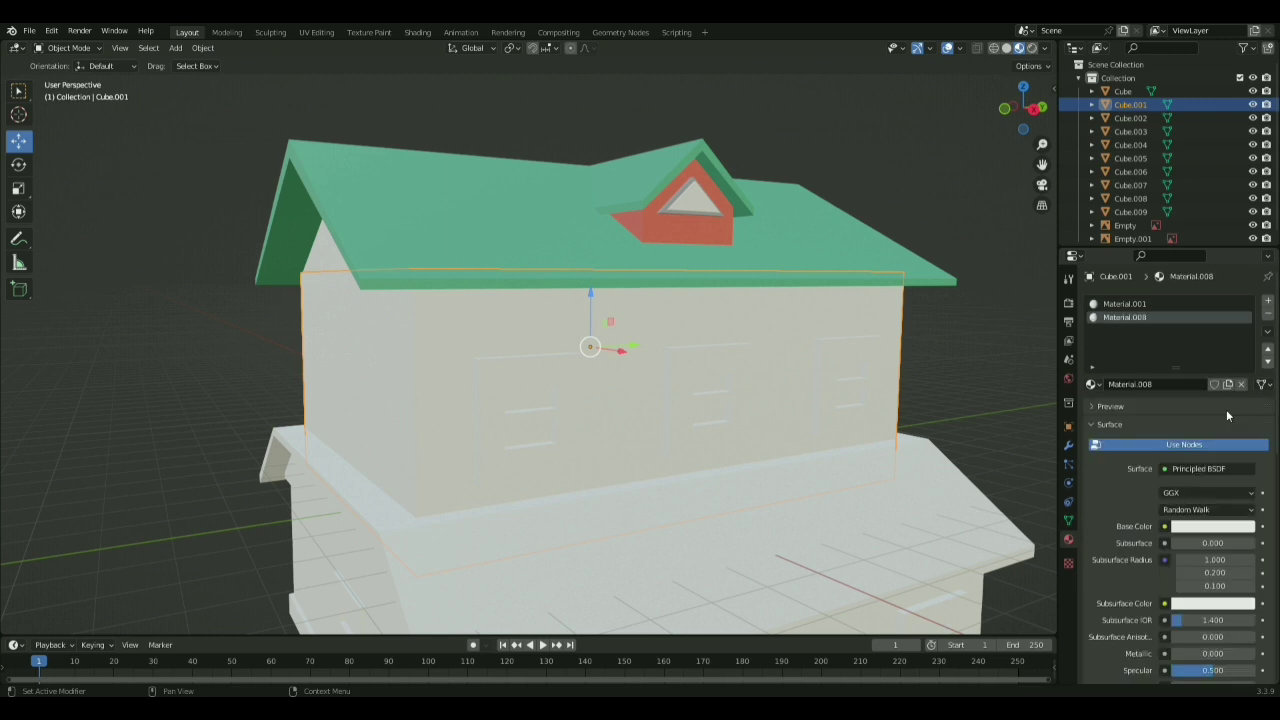
click(1233, 526)
click(1242, 467)
click(1030, 372)
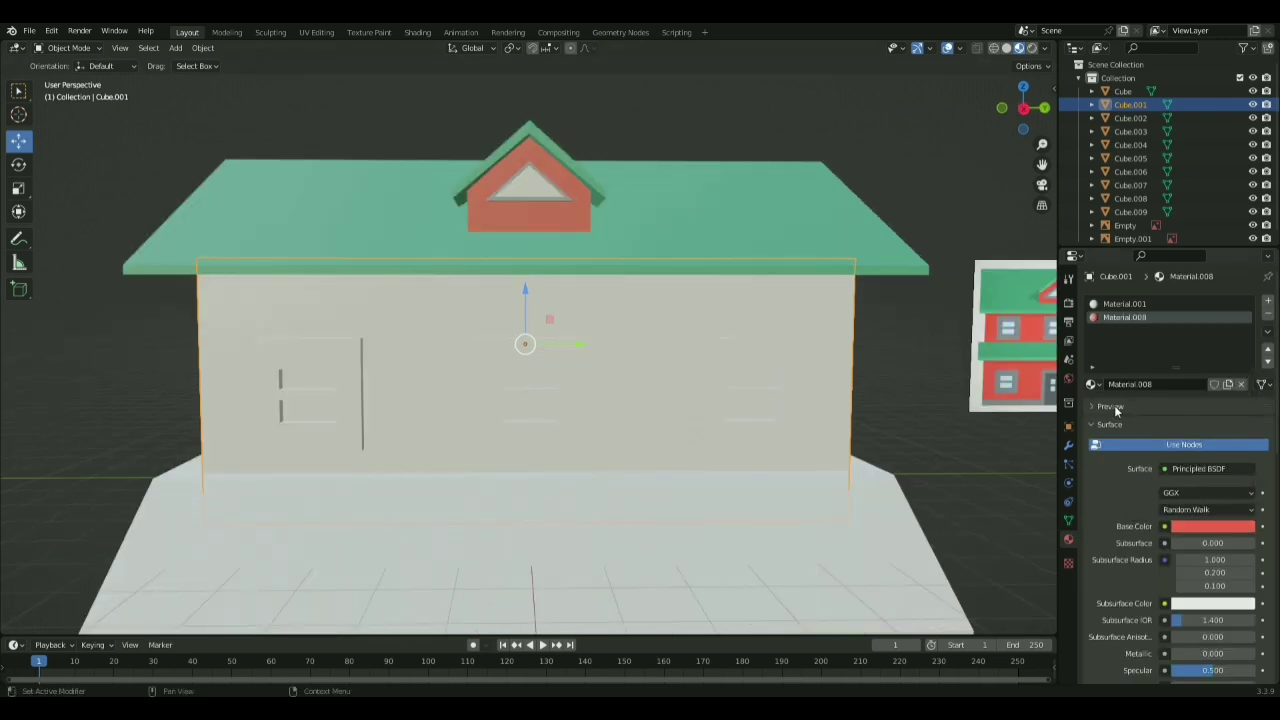
- Add a third material to the upper-storey walls with a red base color sampled from the side reference image
middle_drag(760, 290, 622, 258)
click(1212, 526)
click(1030, 392)
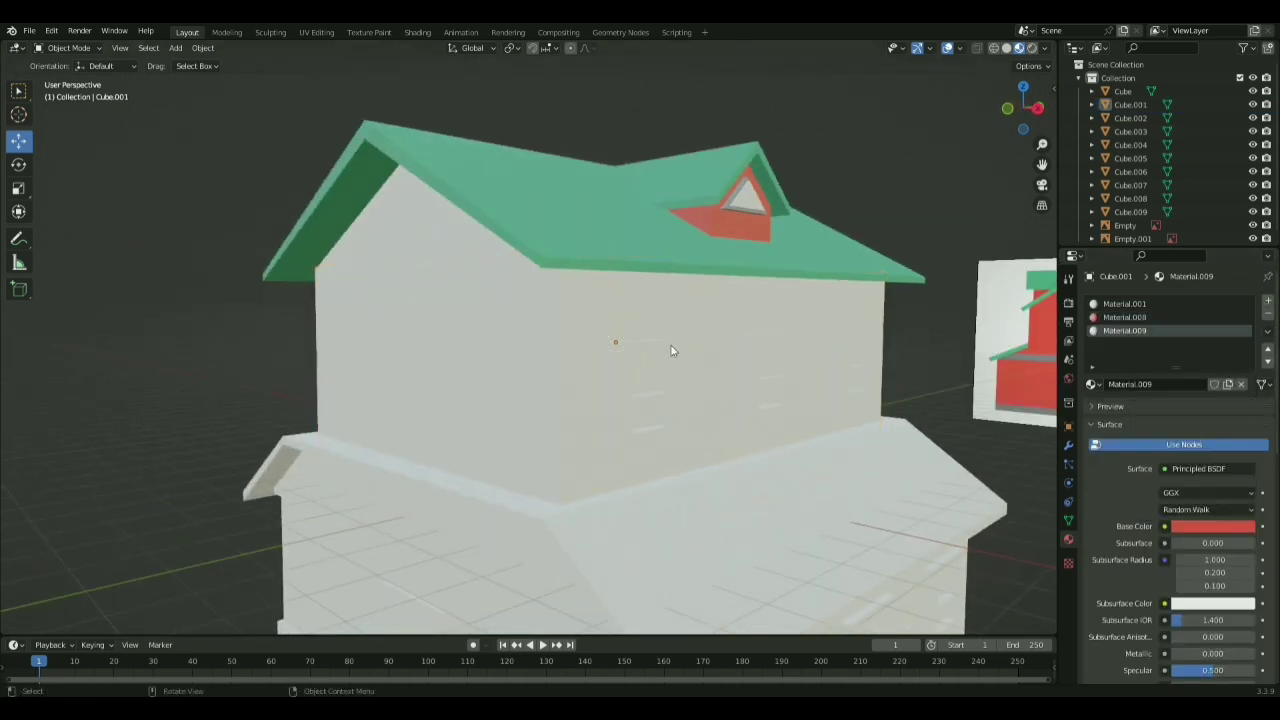
- Give the gable wall under the main roof a new material with the red sampled from the side reference image
scroll(671, 351, down, 4)
click(381, 286)
click(520, 312)
click(1268, 301)
click(1219, 355)
click(1014, 372)
- Add a fourth material to the upper-storey walls, sampling its red base color from the side reference image
middle_drag(640, 365, 760, 370)
click(640, 365)
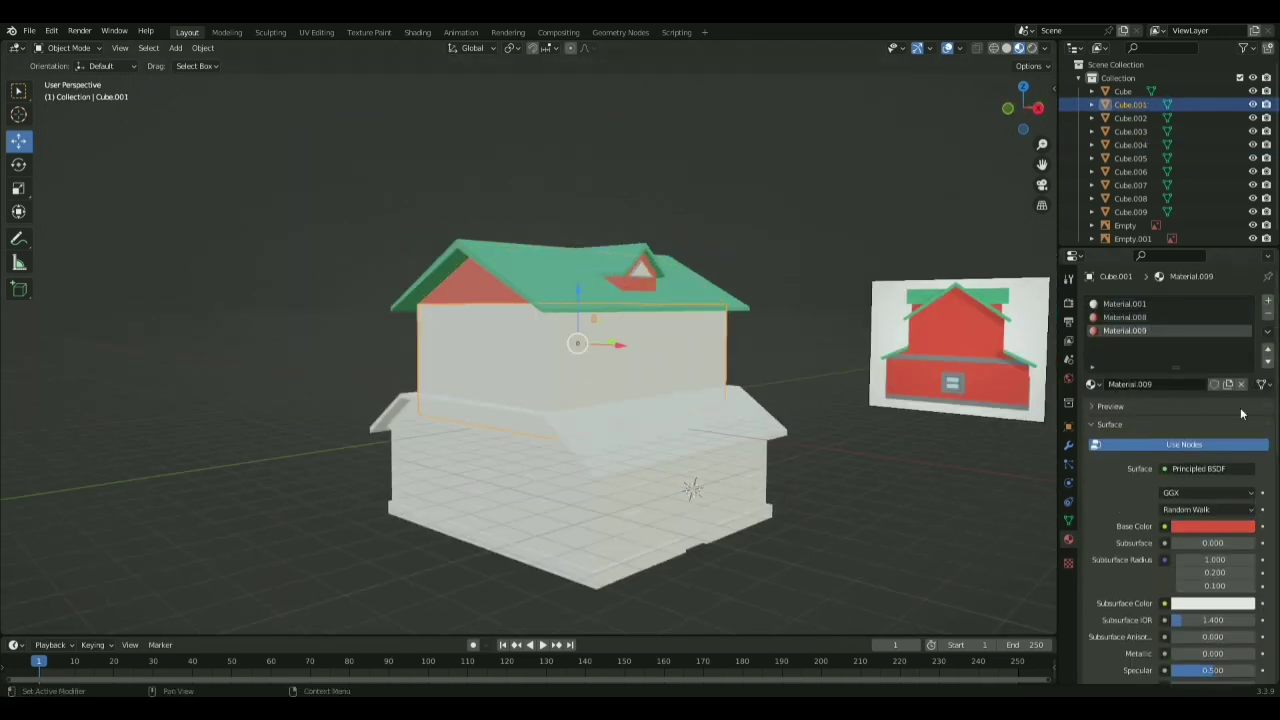
click(1268, 301)
click(1219, 384)
click(1212, 526)
click(1242, 467)
click(945, 345)
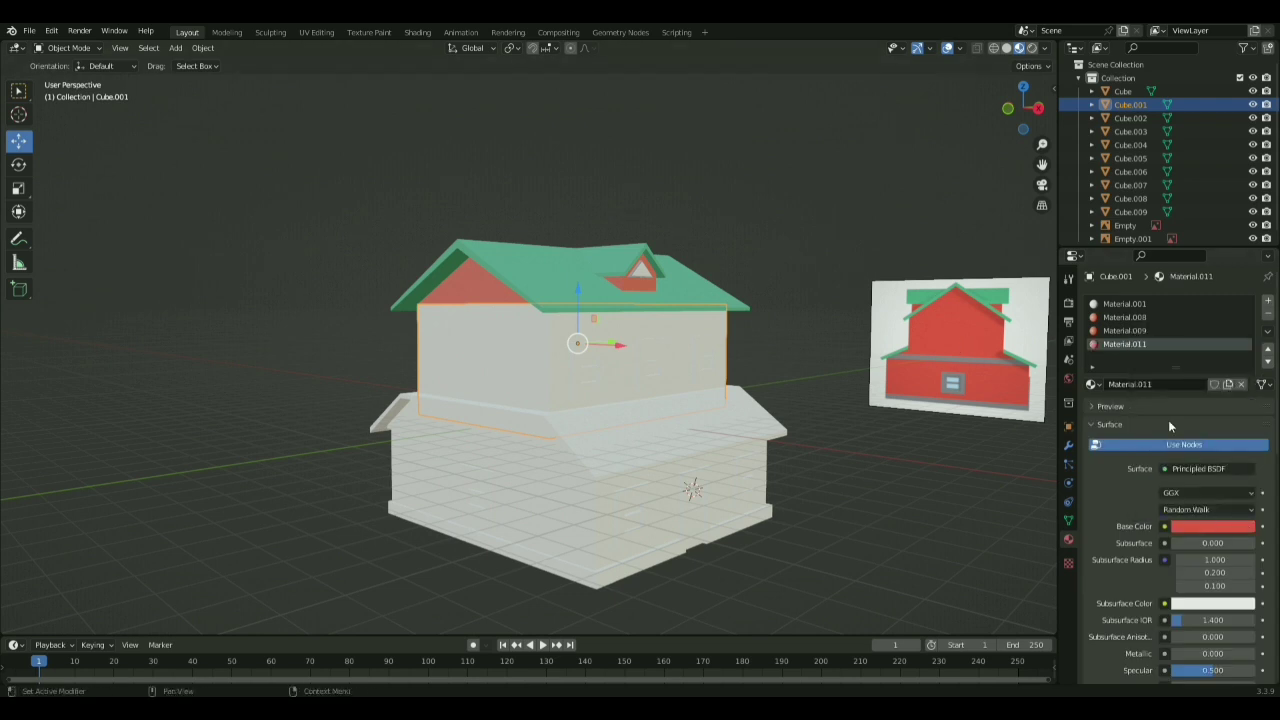
- In Edit Mode, add an empty material slot to the upper storey and select its wall faces around the three windows
click(42, 48)
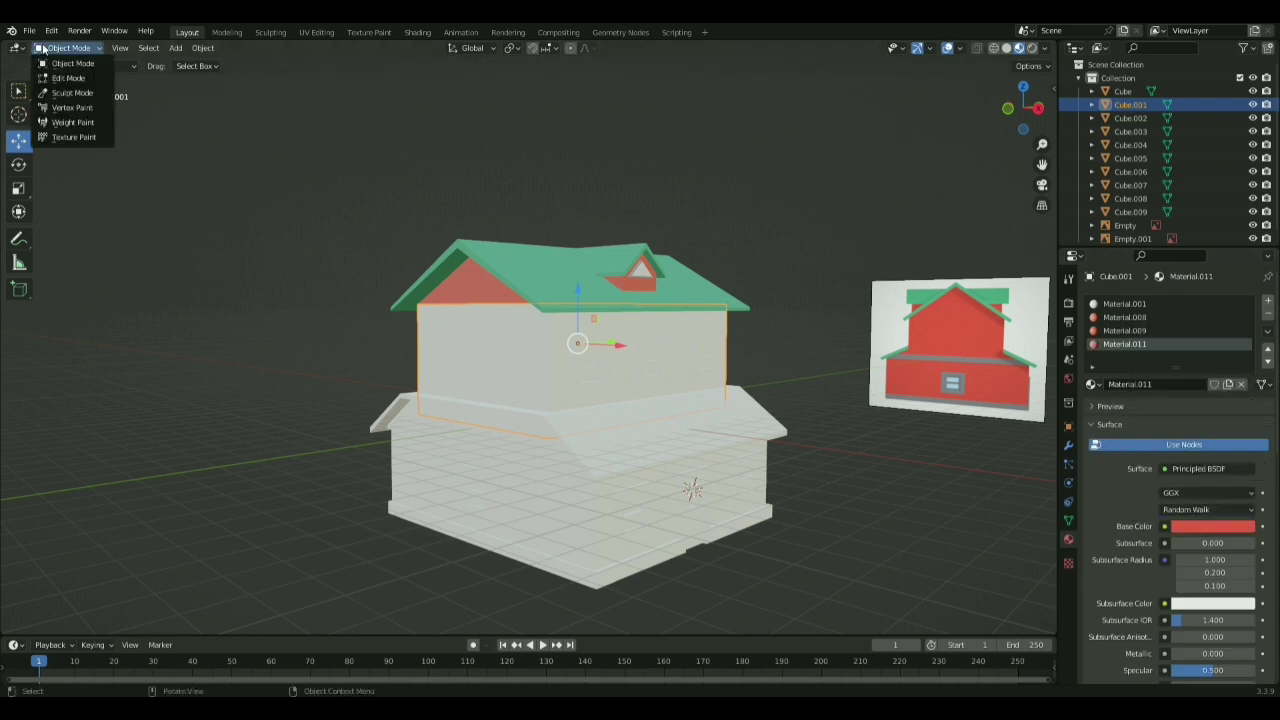
click(66, 77)
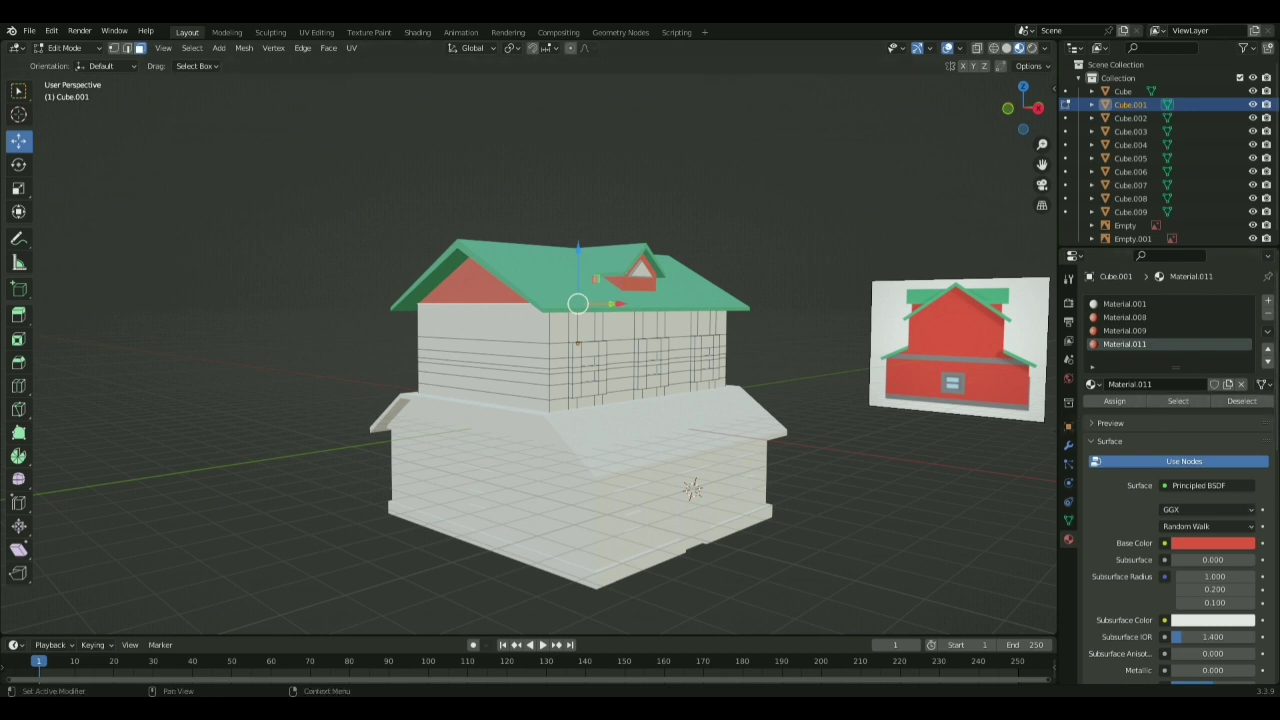
click(1269, 302)
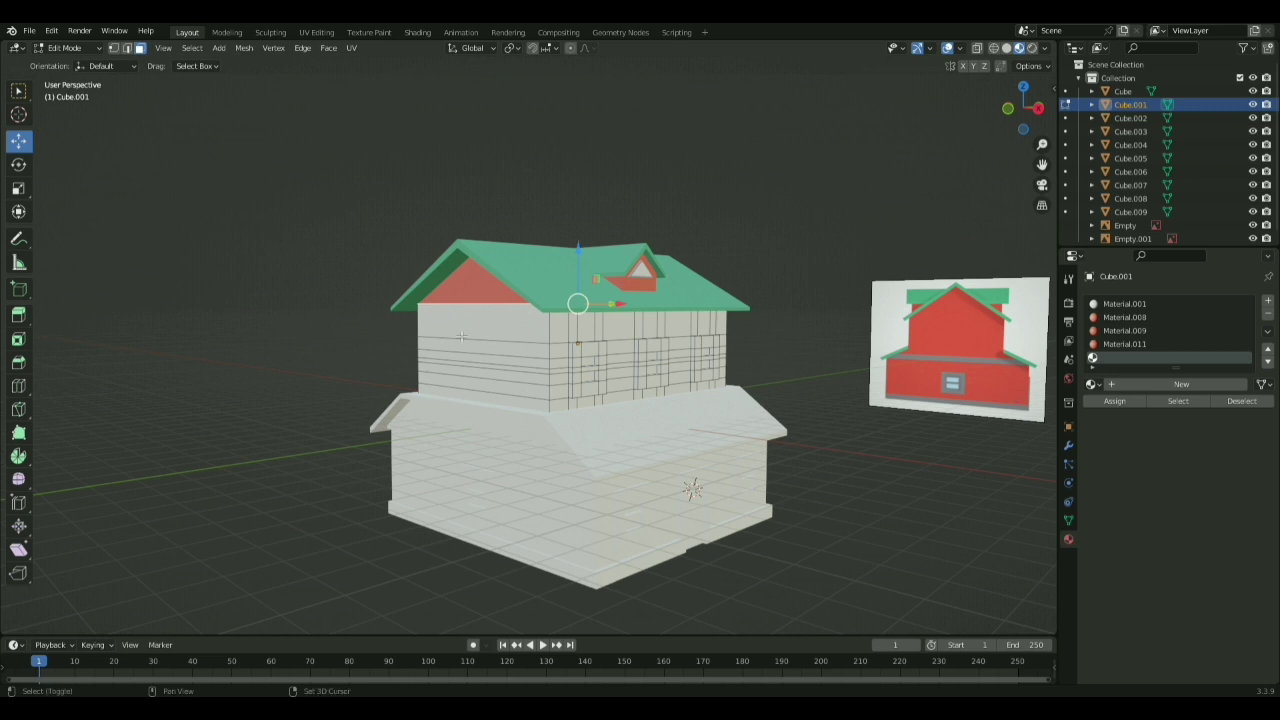
drag(530, 400, 530, 400)
key(w)
drag(556, 320, 566, 413)
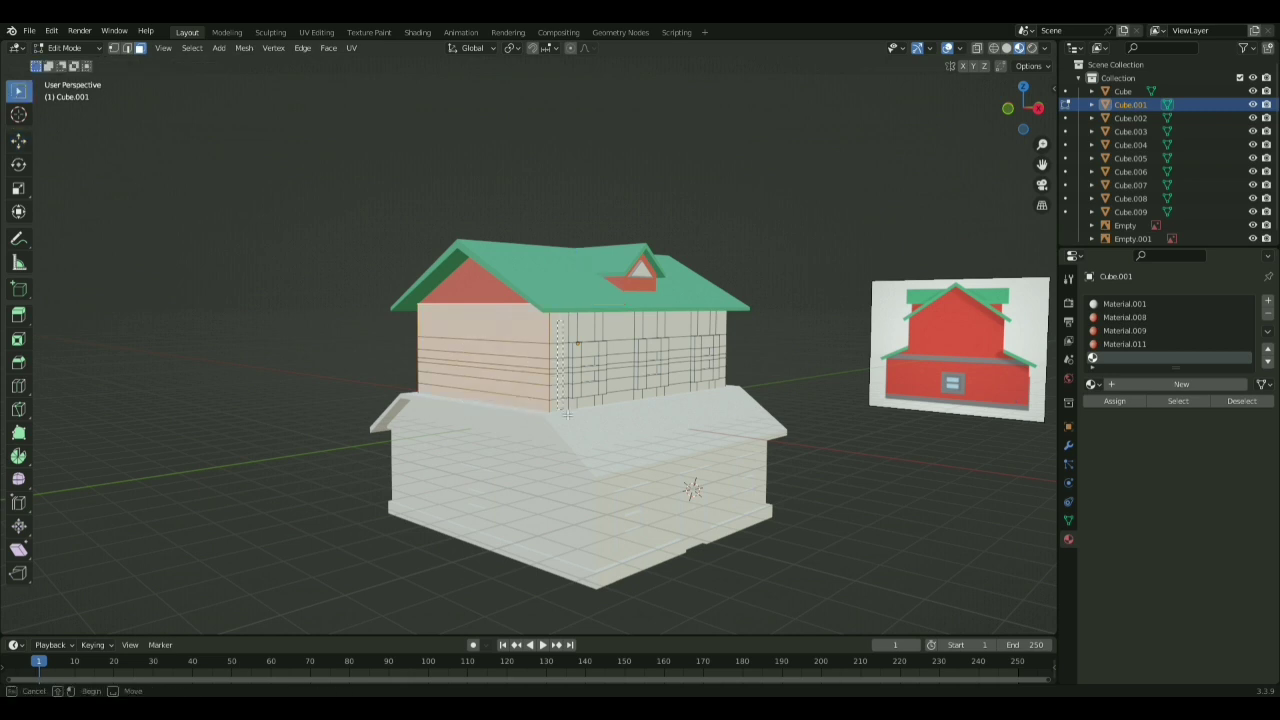
middle_drag(569, 404, 546, 375)
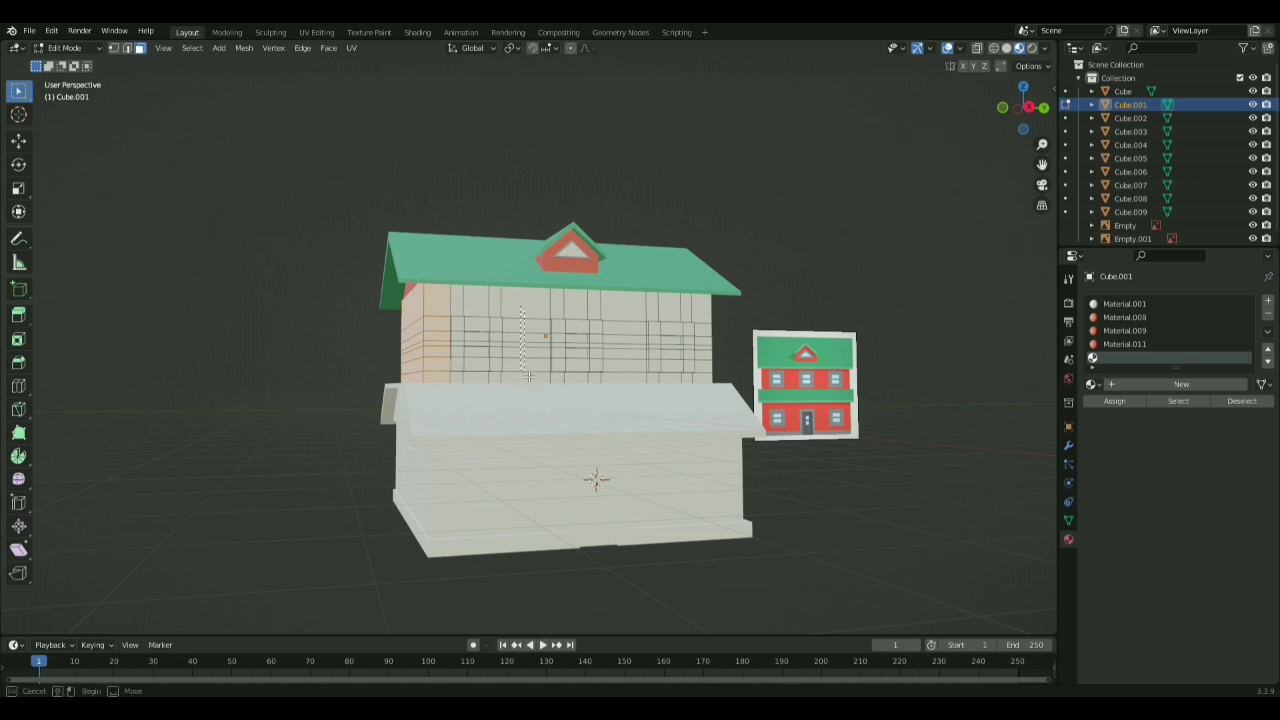
shift+drag(493, 380, 467, 384)
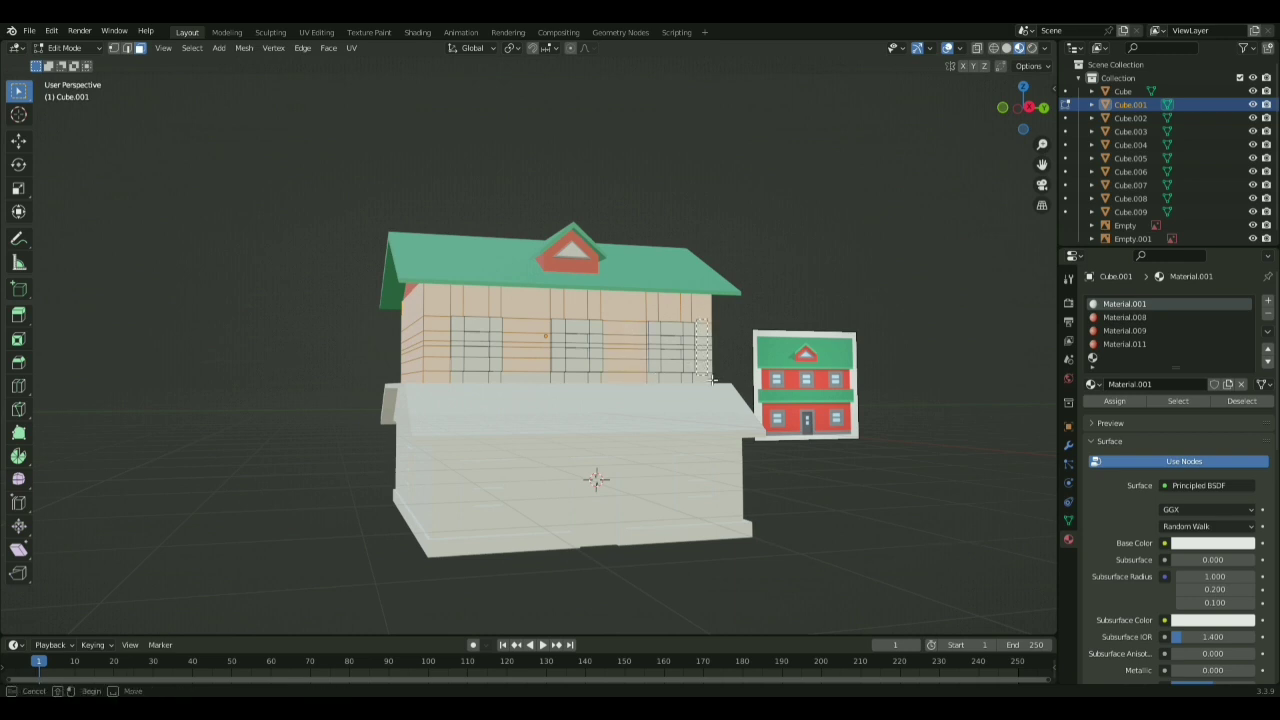
- Set the base color of the upper storey's Material.001 to the red sampled from the side reference image
middle_drag(689, 382, 1097, 464)
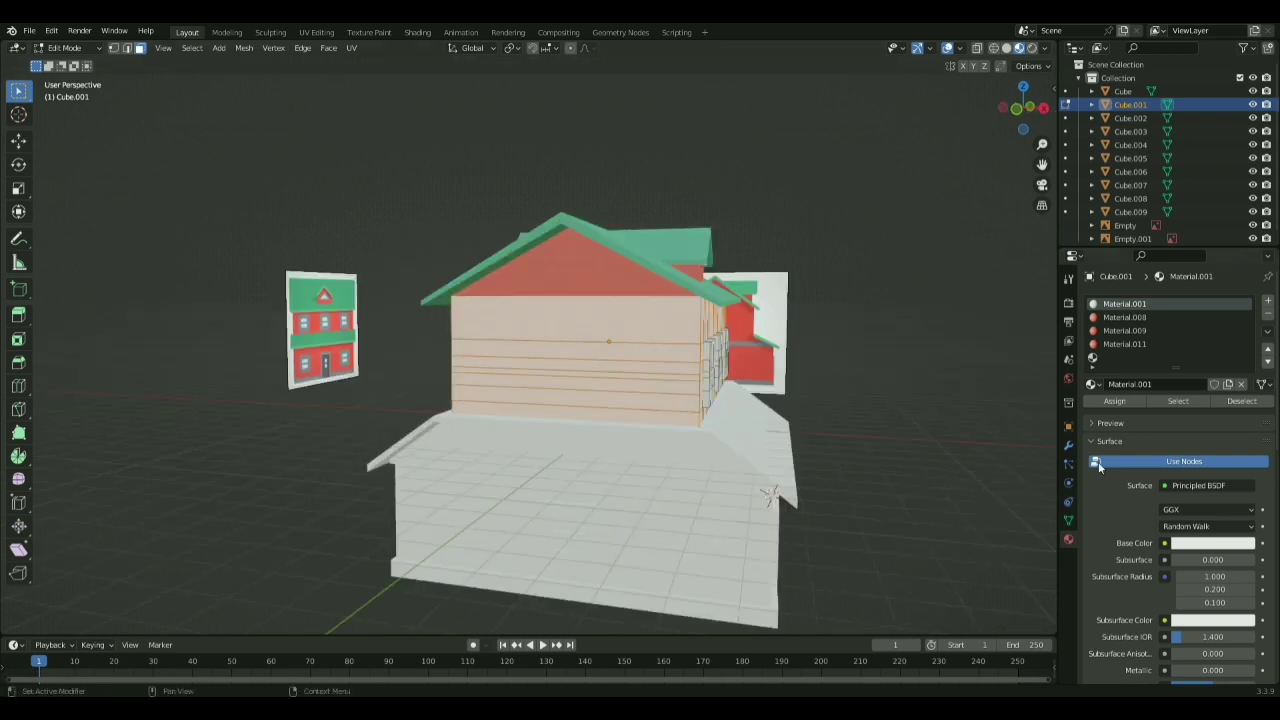
click(1220, 545)
click(1244, 485)
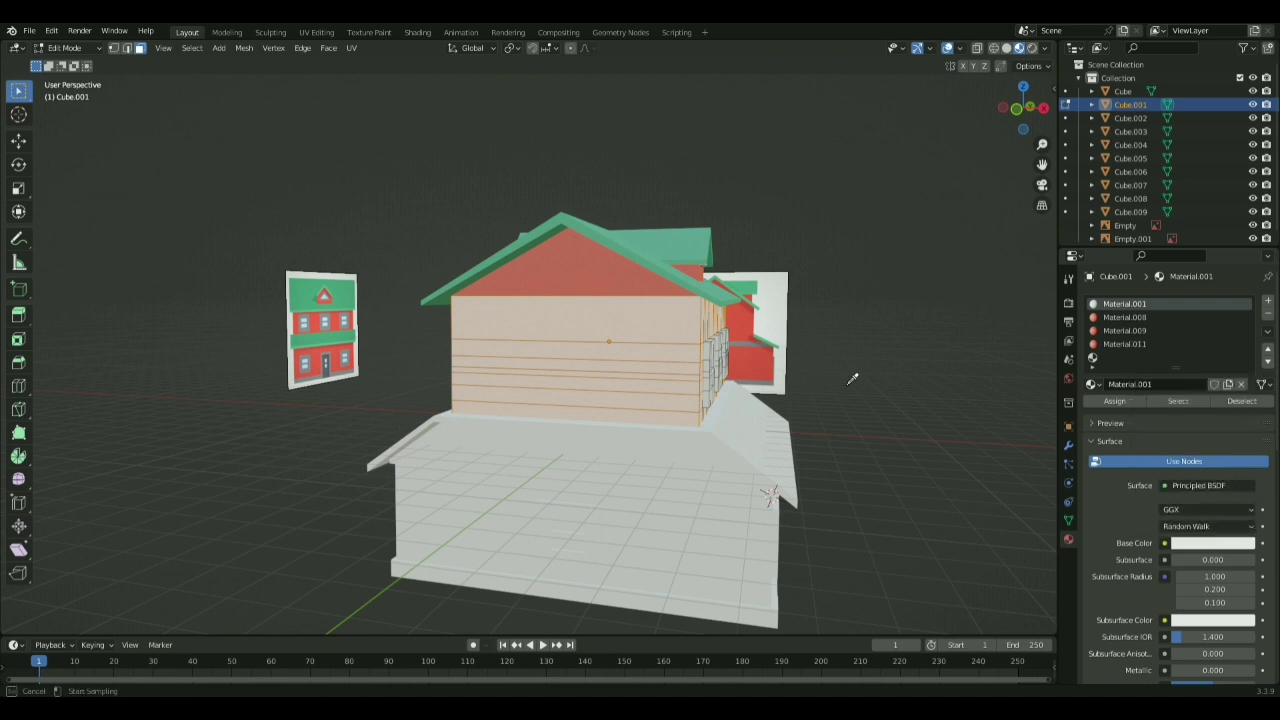
click(765, 368)
- Select the frame faces of the three upper-storey front windows and add a slot with a new material
middle_drag(870, 339, 792, 230)
middle_drag(942, 320, 510, 437)
scroll(510, 437, up, 3)
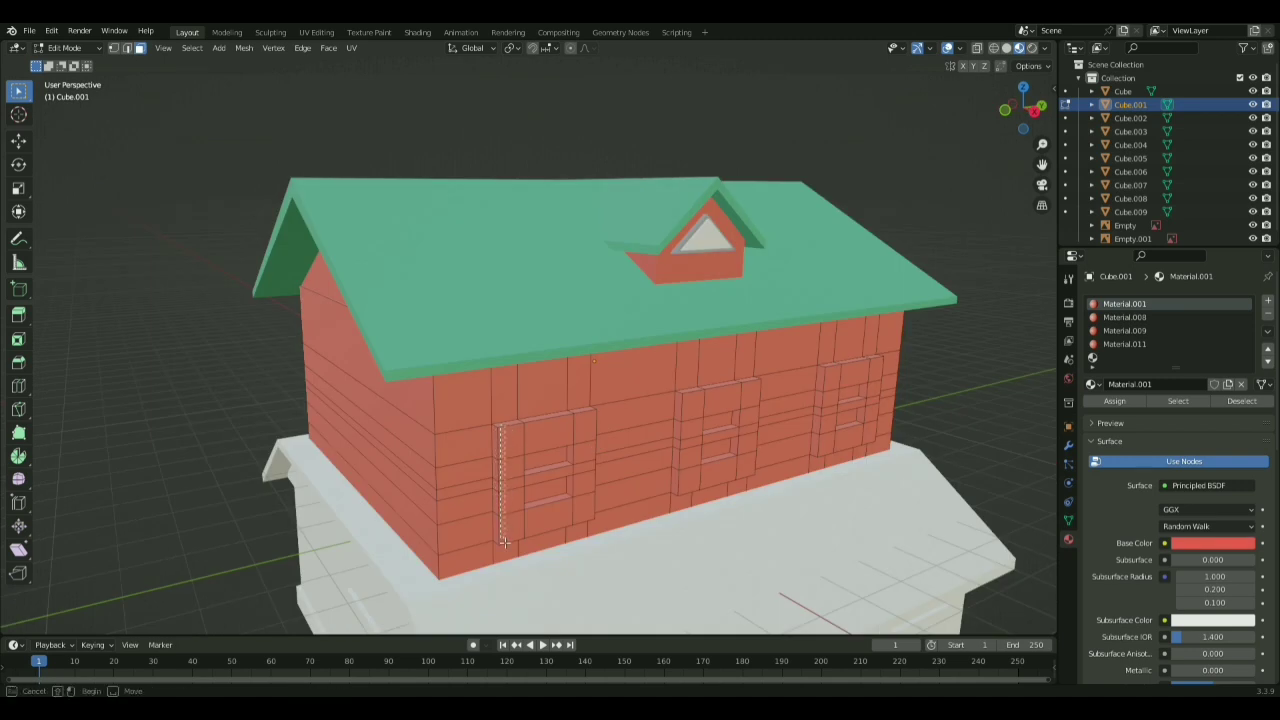
drag(500, 548, 502, 536)
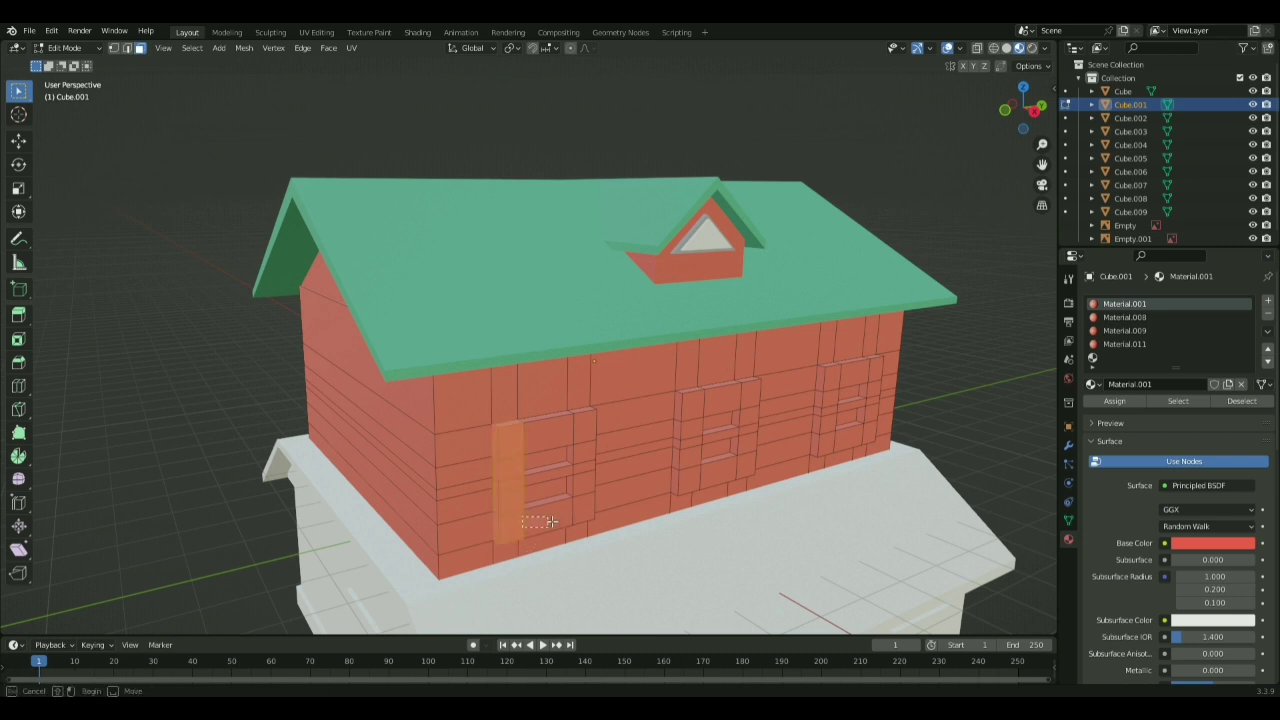
shift+drag(552, 521, 577, 436)
middle_drag(520, 440, 430, 442)
shift+drag(268, 464, 272, 428)
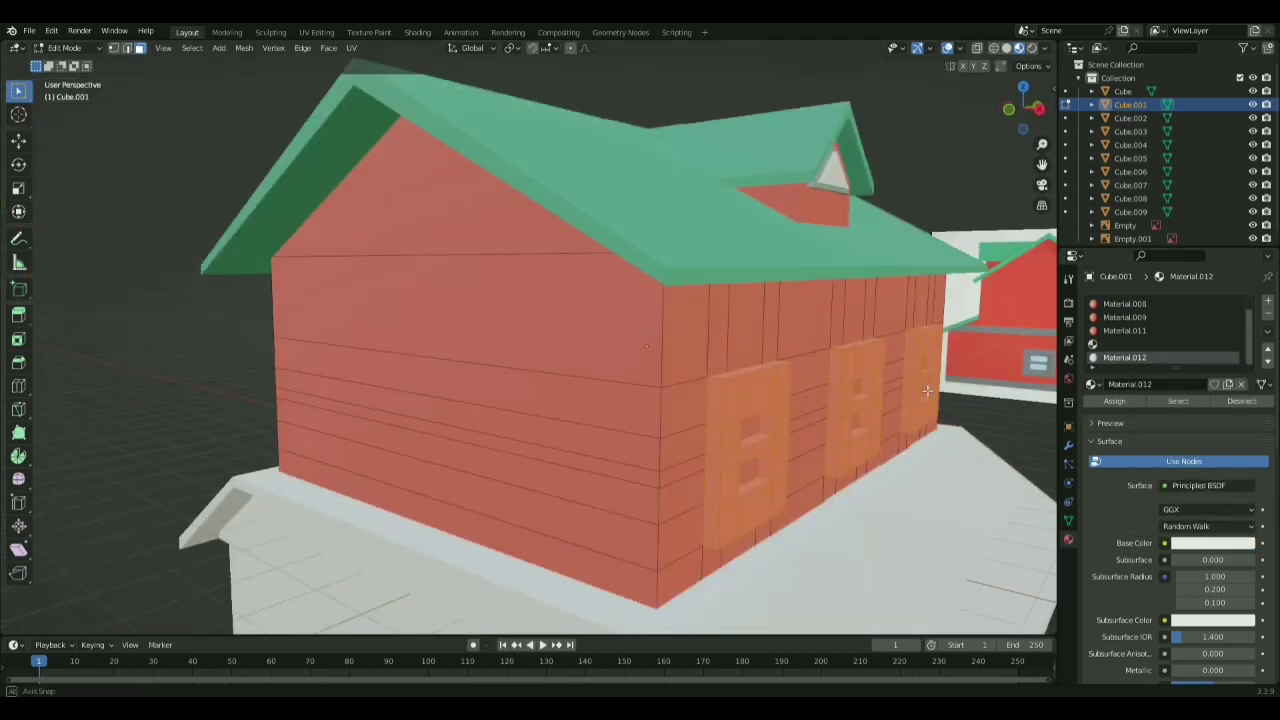
- Set the new material's base color to the grey of the reference image's window frames and assign it to the selected frame faces
middle_drag(927, 390, 882, 383)
scroll(916, 381, down, 4)
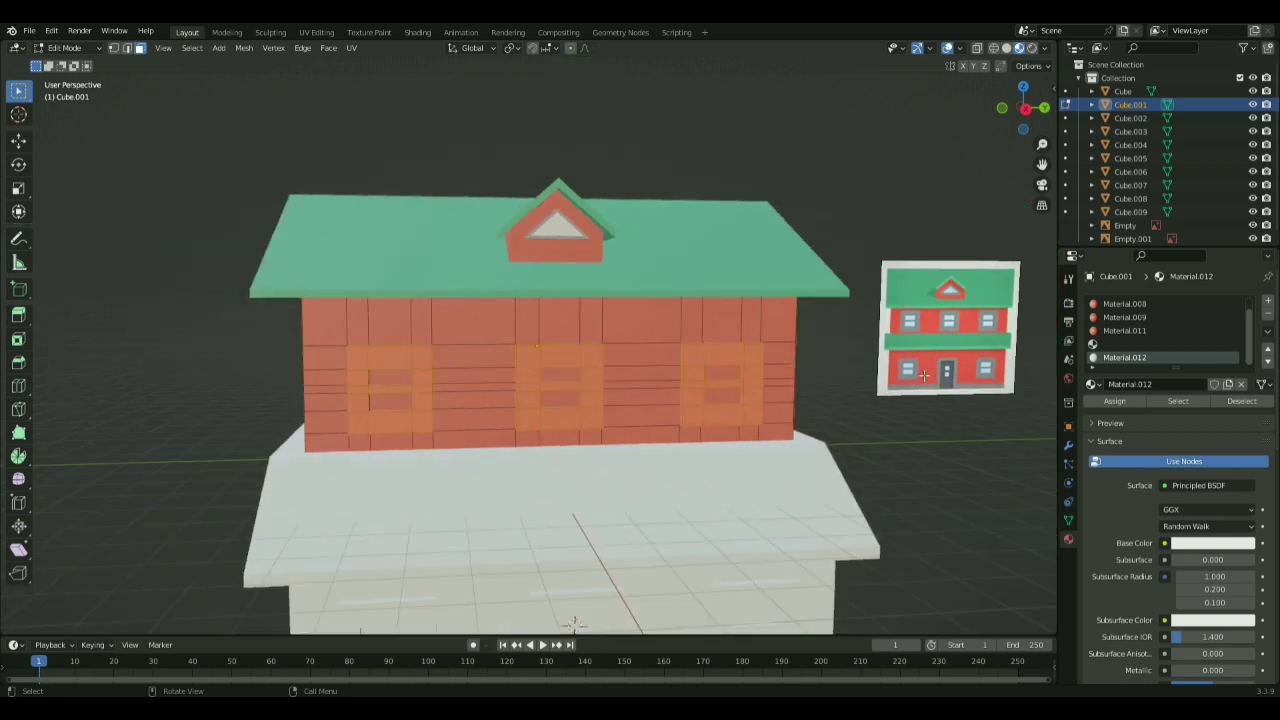
click(1247, 542)
click(1243, 485)
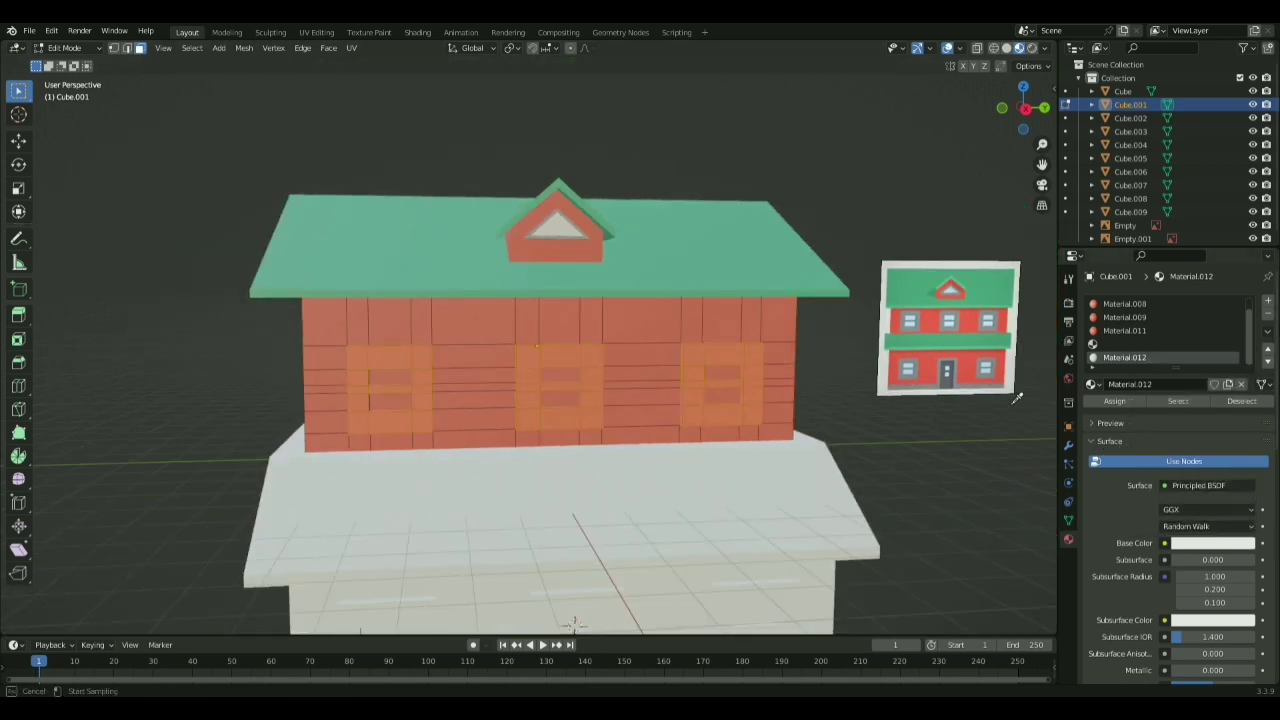
click(909, 330)
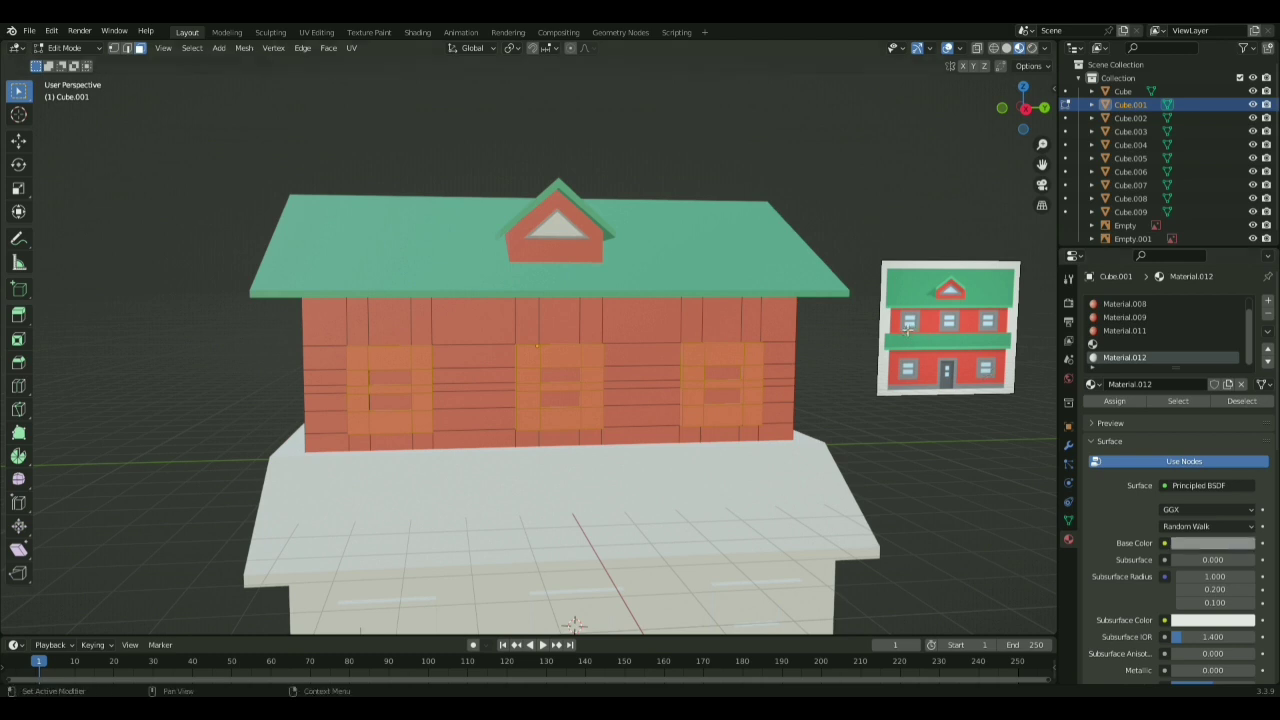
click(1126, 400)
- Add another material to the upper storey with a red base color sampled from the front reference image
middle_drag(1029, 417, 255, 383)
click(128, 324)
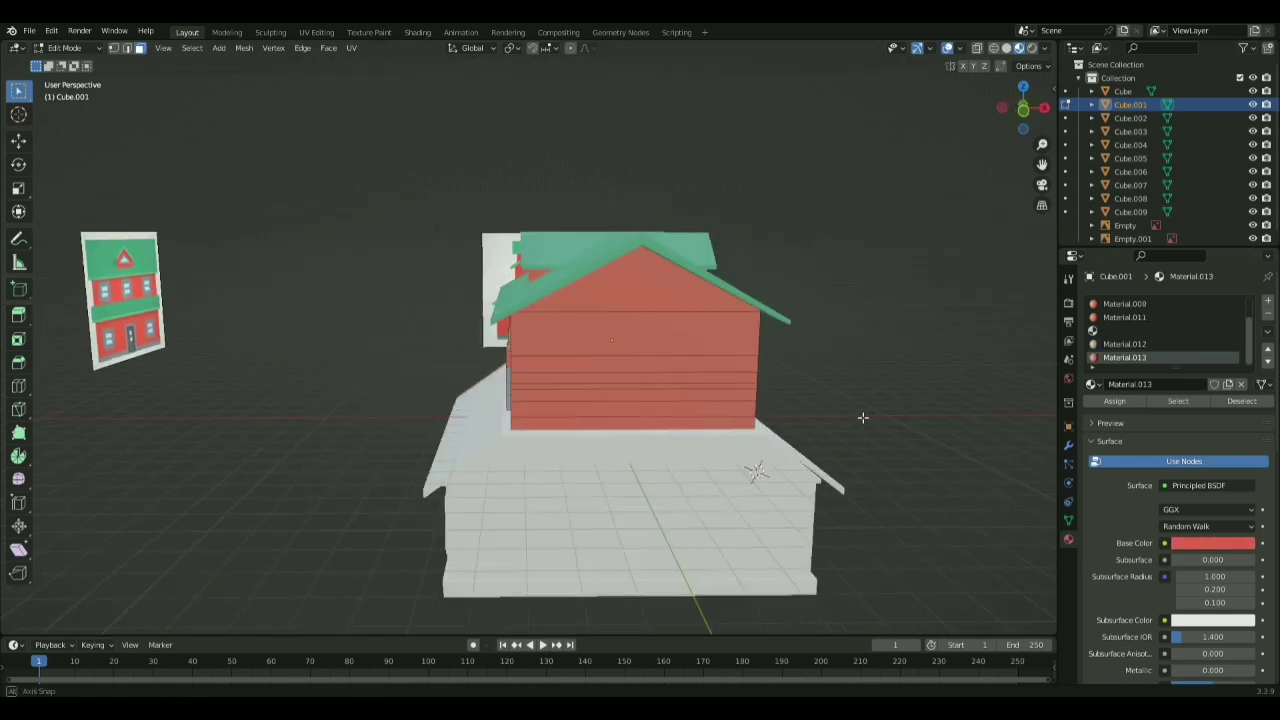
mouse_move(863, 420)
middle_down()
mouse_move(951, 423)
mouse_move(849, 408)
middle_up()
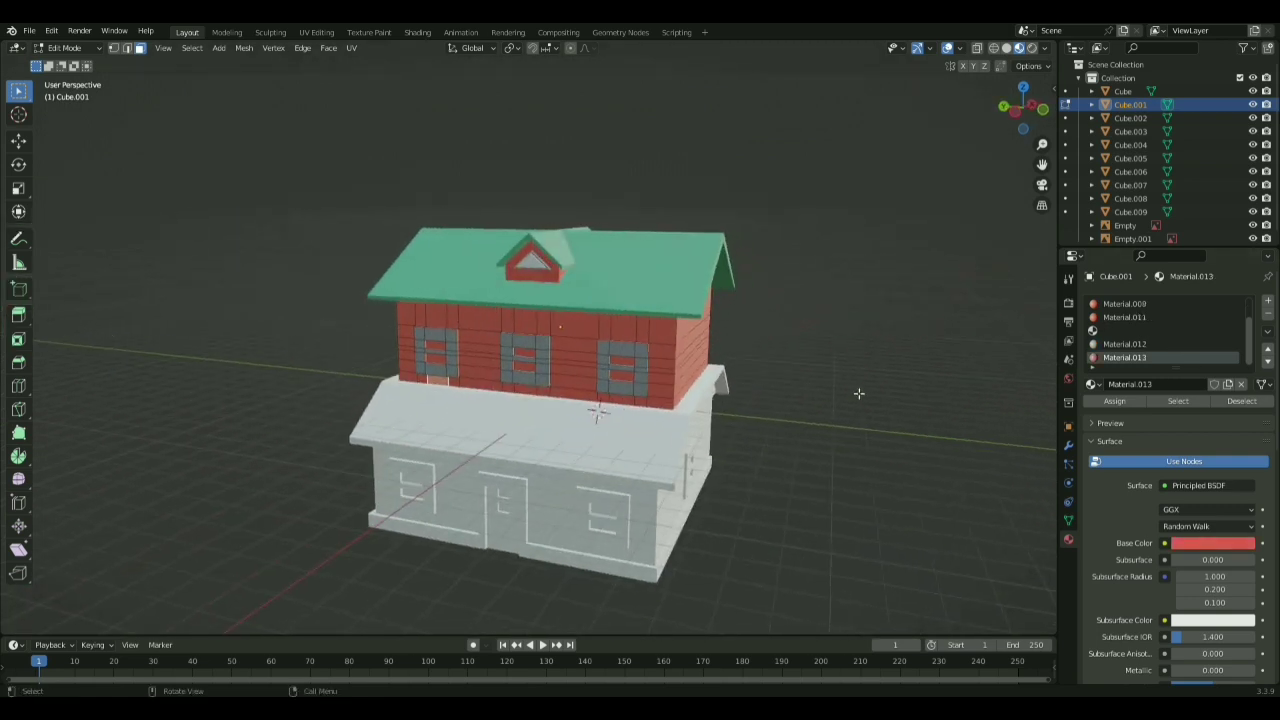
- Assign a new light blue material to the pane faces of the three upper-storey windows and leave Edit Mode
scroll(957, 434, up, 5)
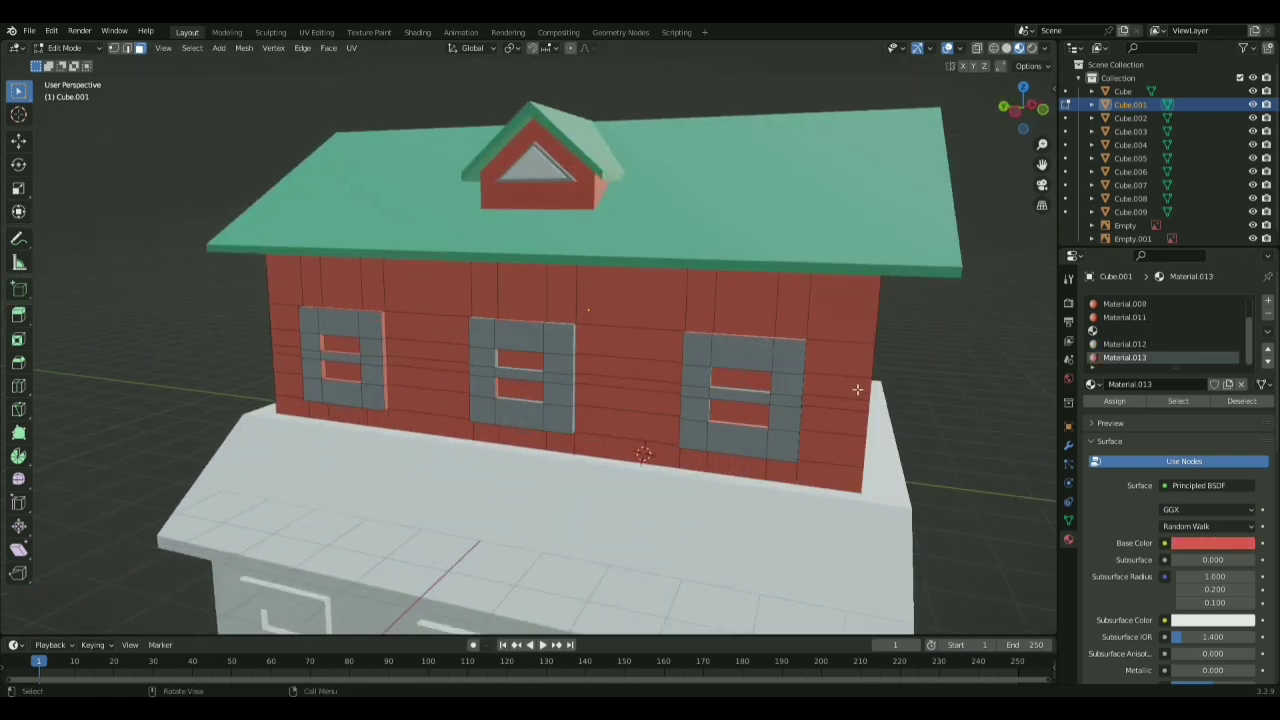
click(1125, 303)
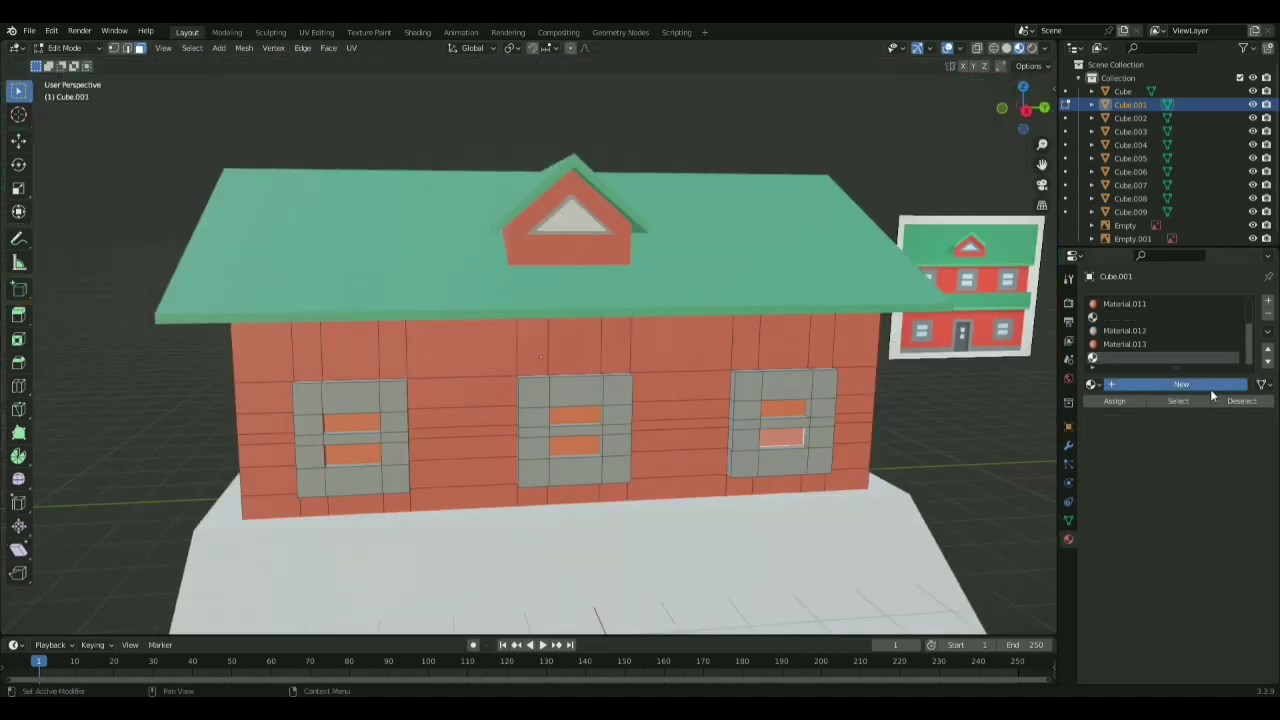
click(1210, 385)
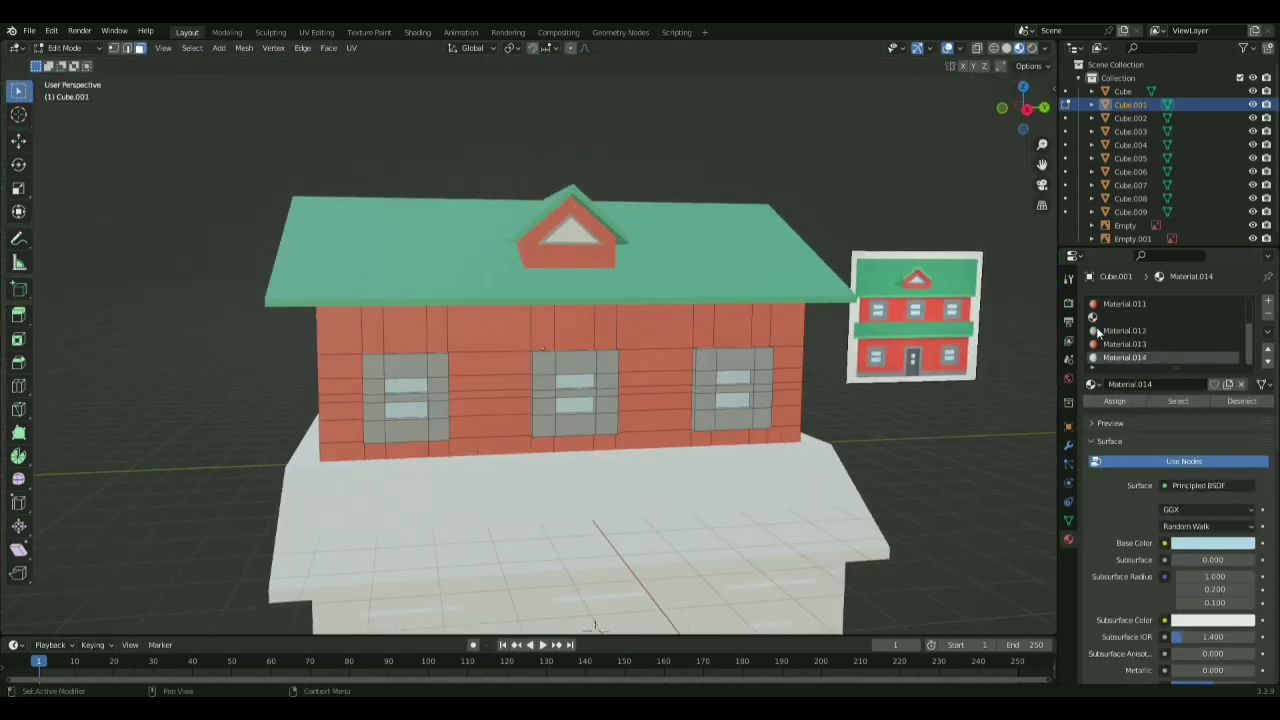
key(Tab)
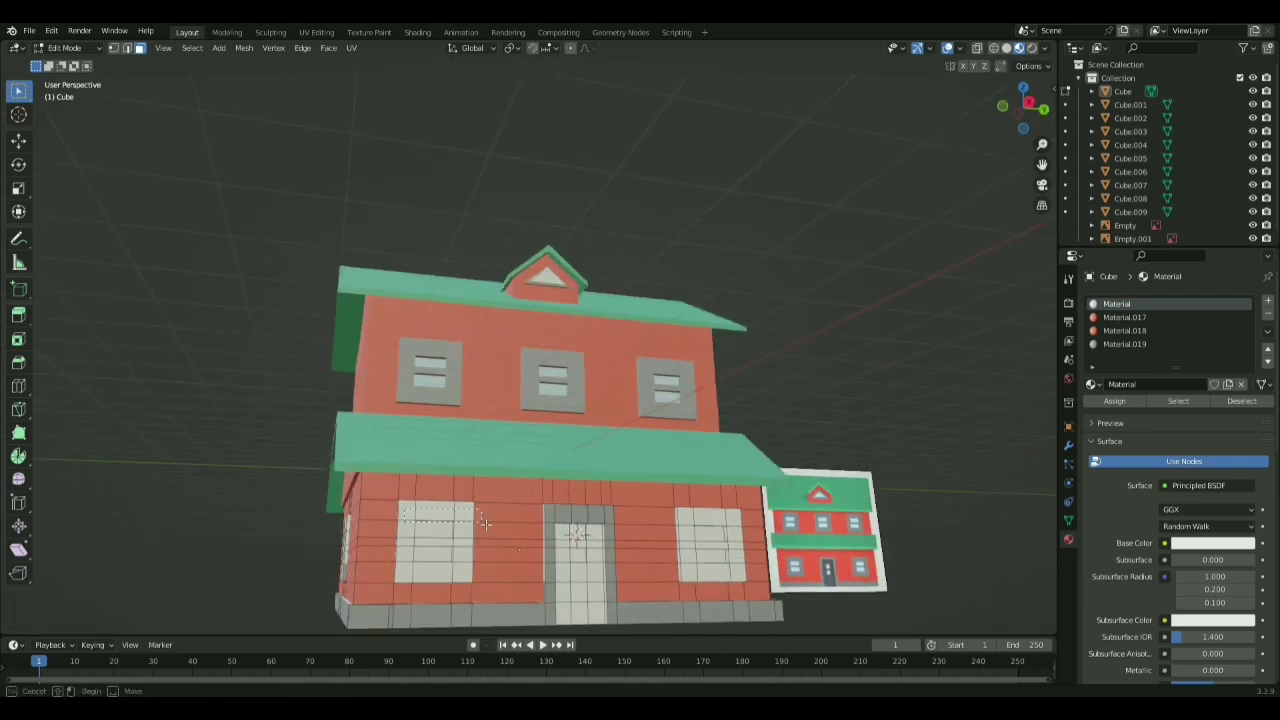
- Select the ground-floor front window frame faces and assign them a new material in the reference image's grey
middle_drag(720, 557, 903, 441)
scroll(900, 603, up, 2)
shift+click(533, 600)
shift+click(345, 475)
middle_drag(345, 475, 424, 476)
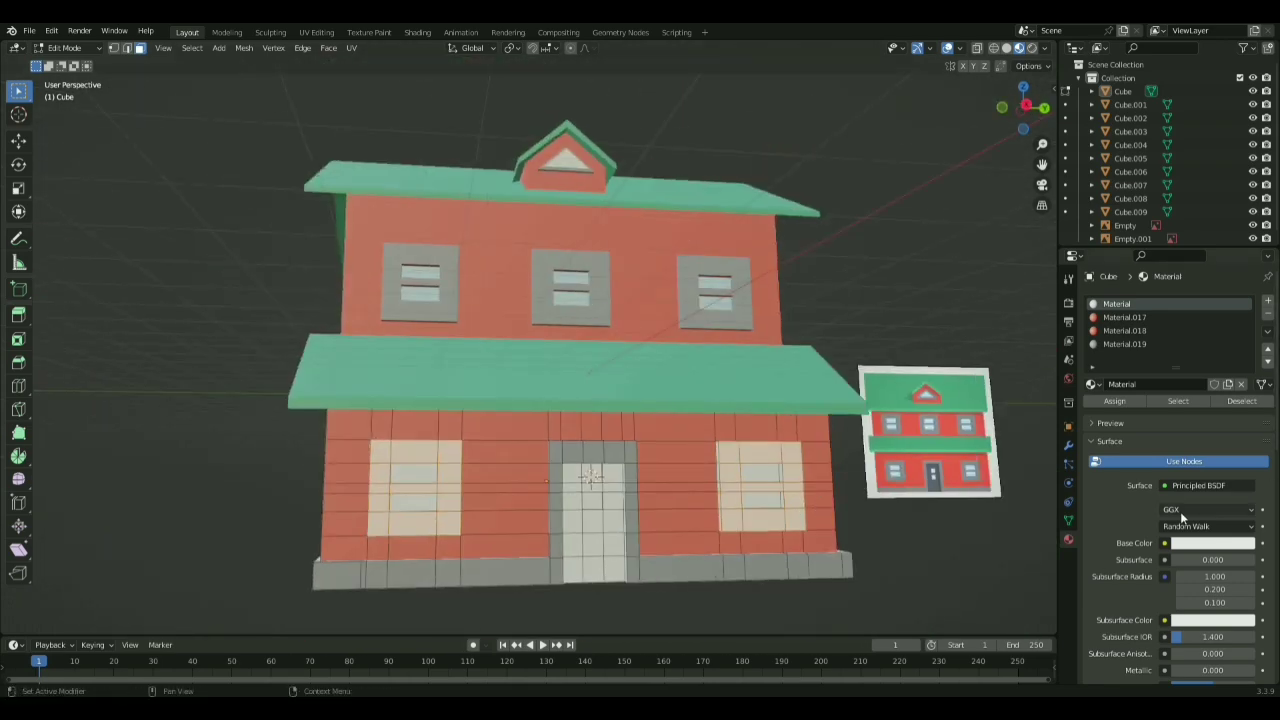
click(1212, 543)
middle_drag(700, 450, 587, 510)
- Select the front door faces around the door panes and assign them a new dark grey material sampled from the reference image
shift+click(550, 487)
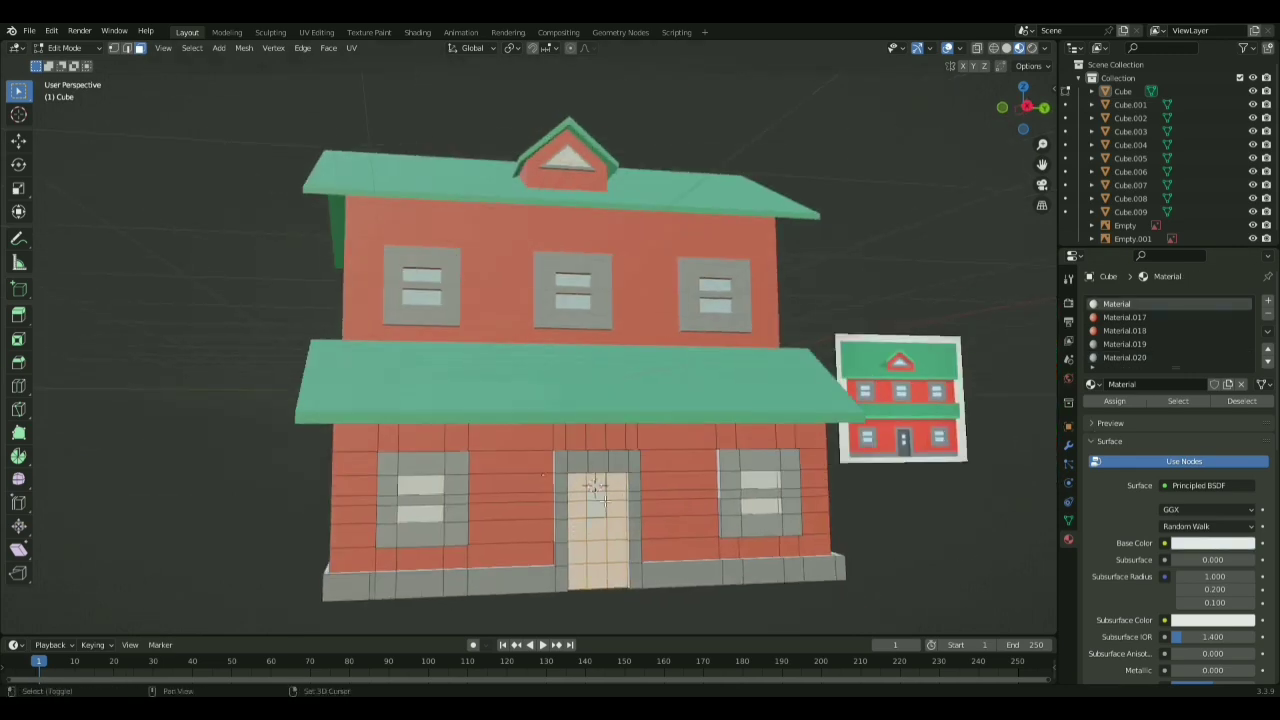
click(1268, 301)
click(1180, 384)
mouse_move(700, 480)
middle_down()
mouse_move(560, 430)
mouse_move(690, 470)
middle_up()
click(474, 597)
shift+click(506, 600)
shift+click(537, 562)
shift+click(506, 528)
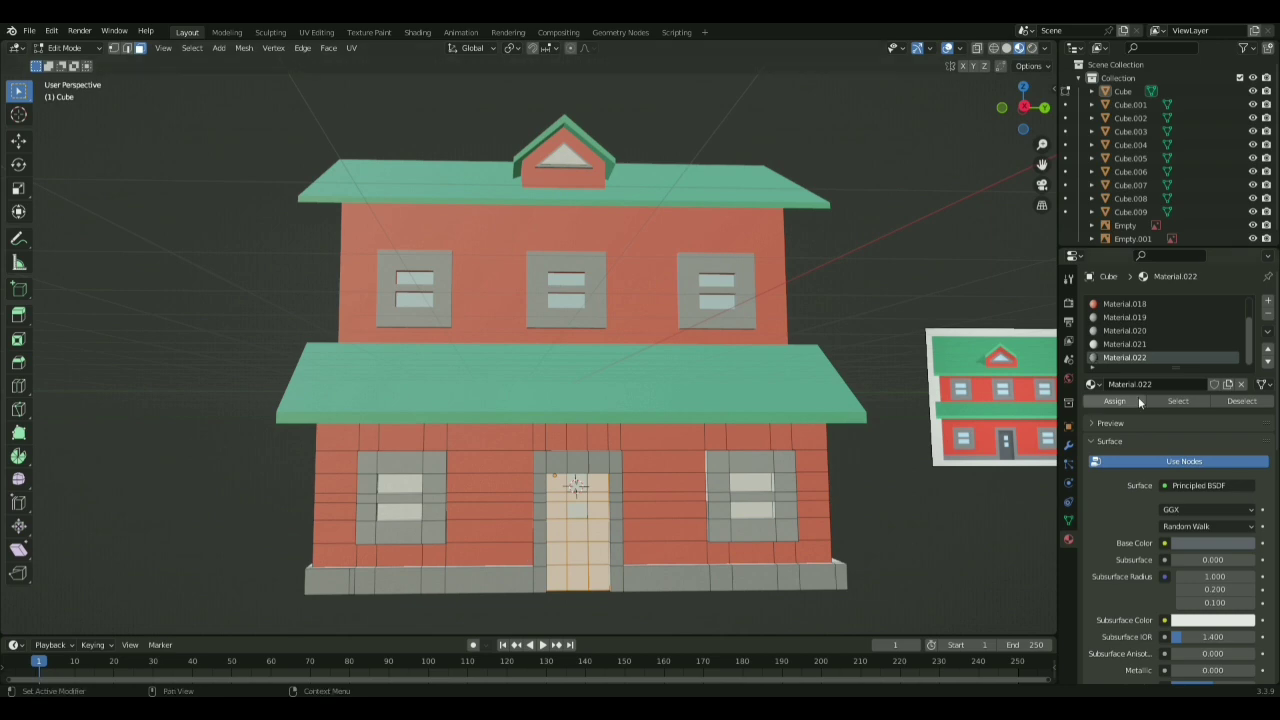
middle_drag(600, 420, 640, 450)
- Assign a new light blue material to the ground-floor window and door panes, return to Object Mode and hide the reference images
click(1124, 357)
middle_drag(900, 520, 1021, 562)
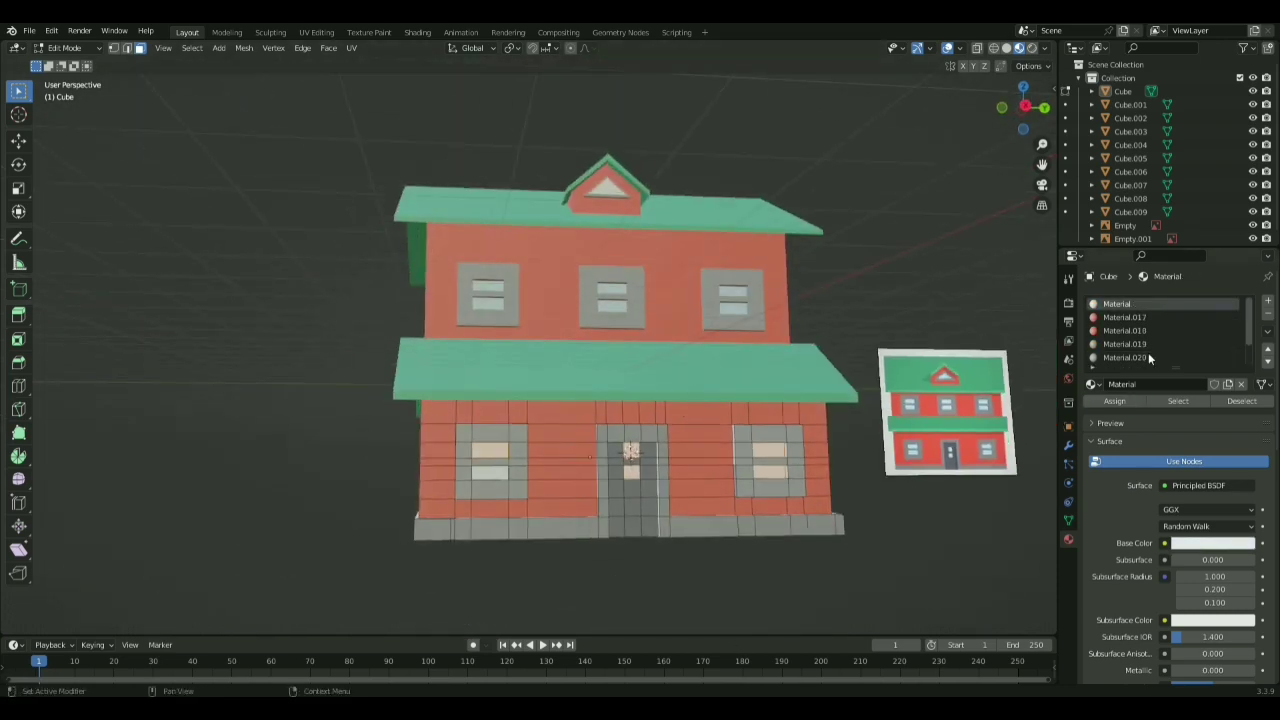
click(1148, 352)
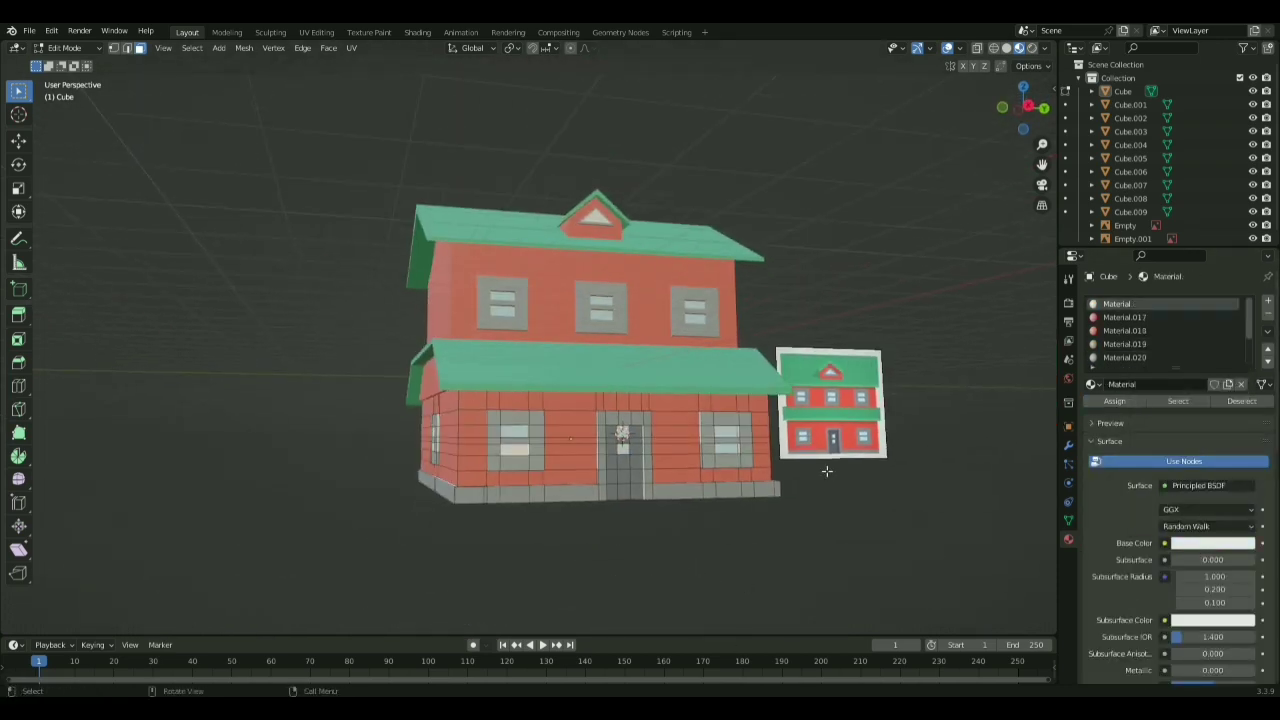
click(1184, 344)
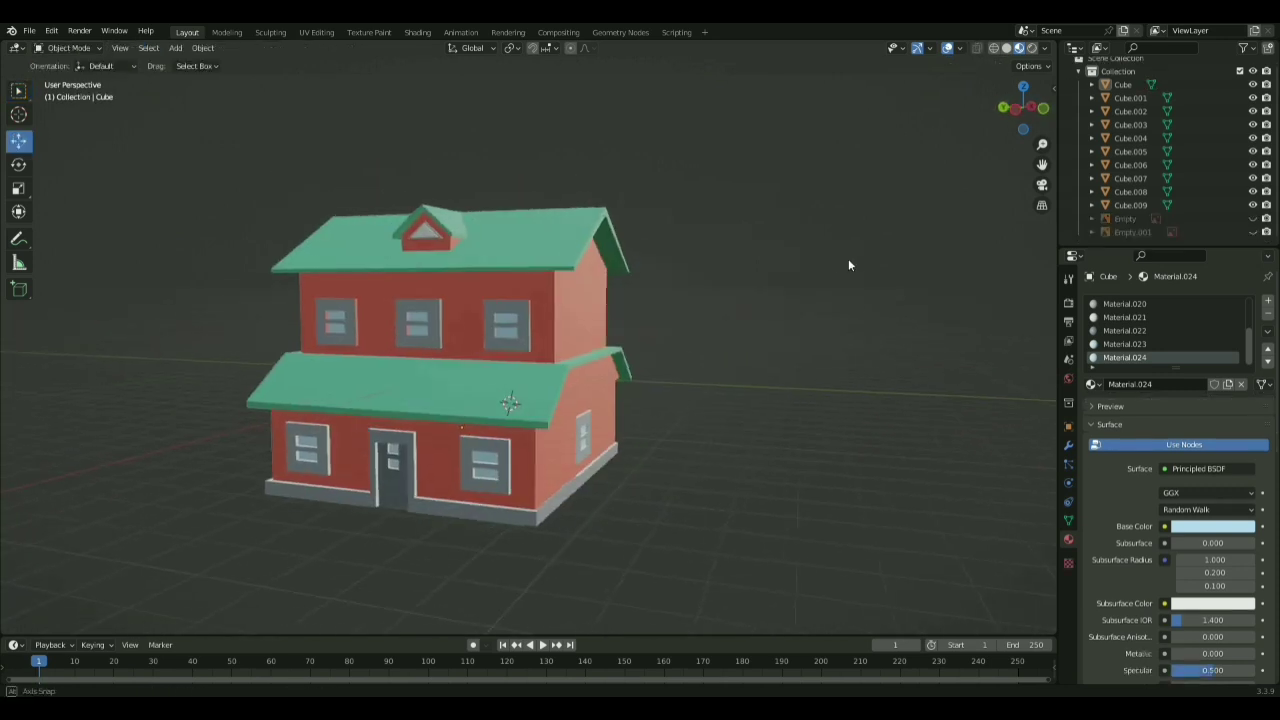
middle_drag(848, 265, 771, 271)
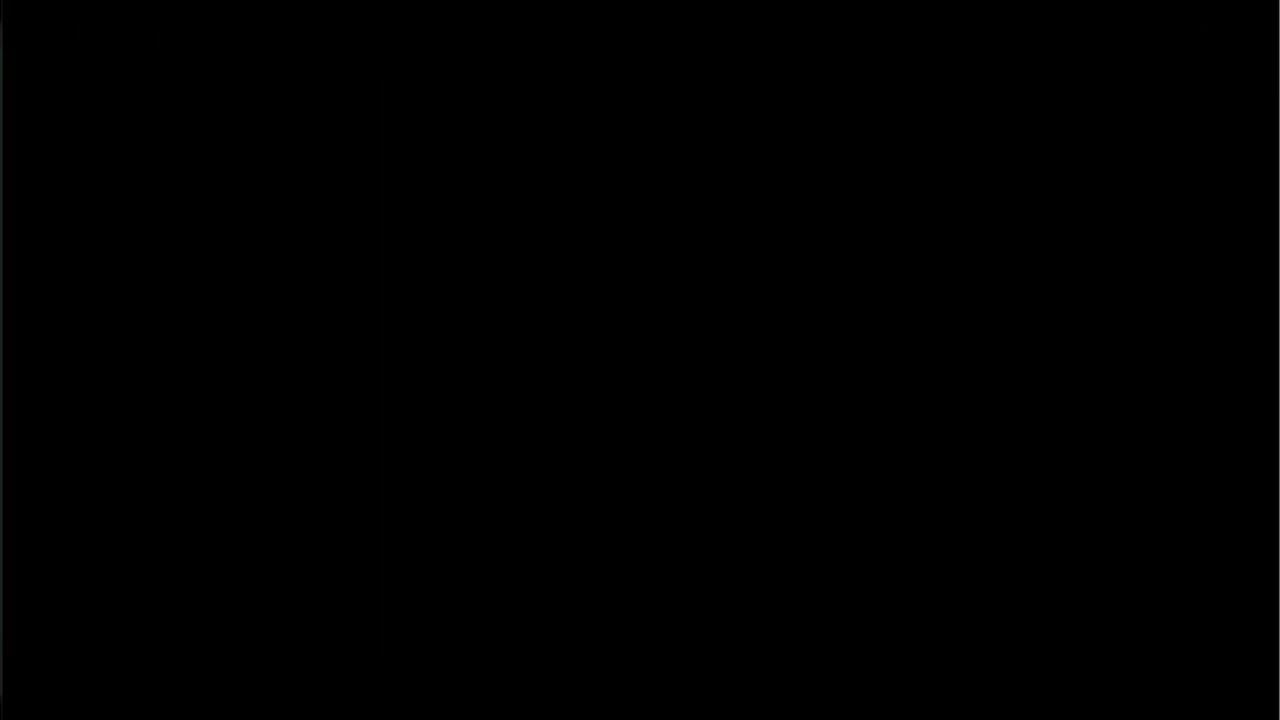